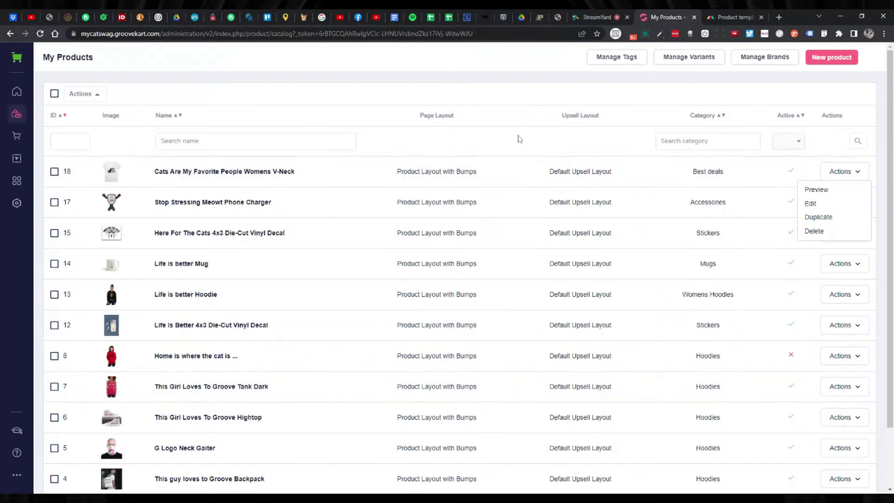
Dismiss the product Actions dropdown and bring up the Products sidebar menu.
click(514, 101)
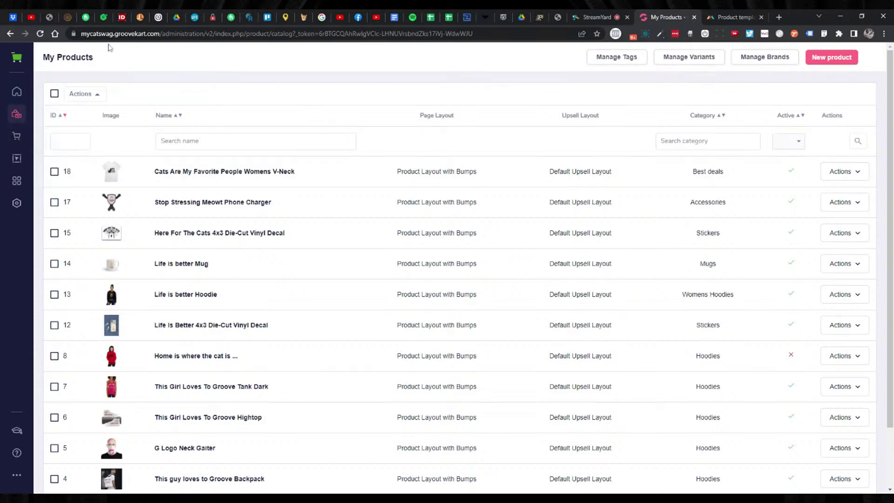
click(16, 119)
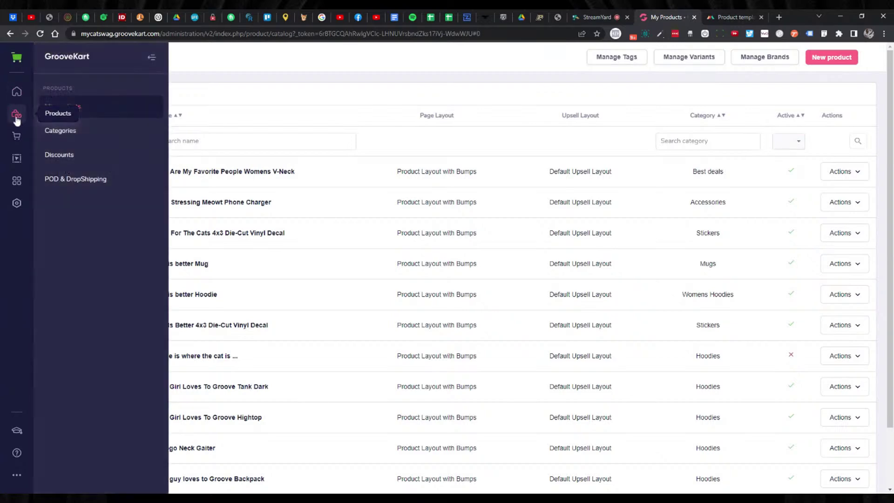
Go to POD & DropShipping and open the Printful integration settings.
click(88, 179)
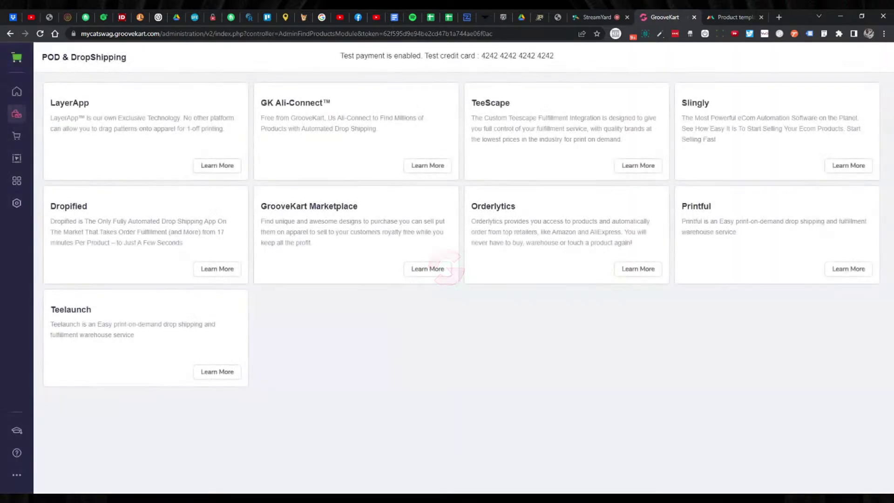
click(844, 271)
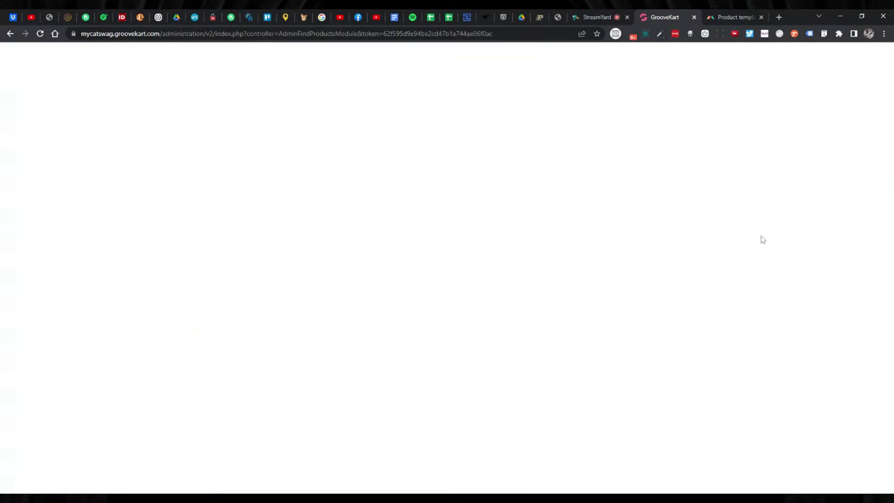
mouse_move(485, 172)
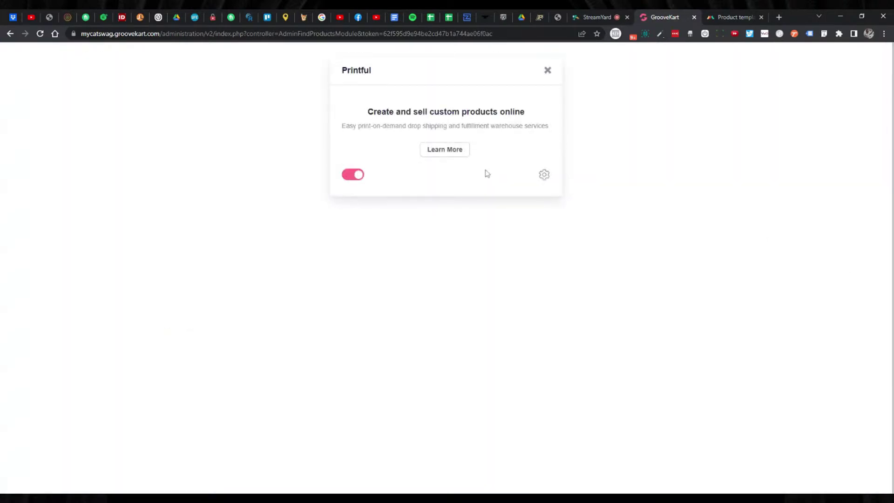
click(544, 177)
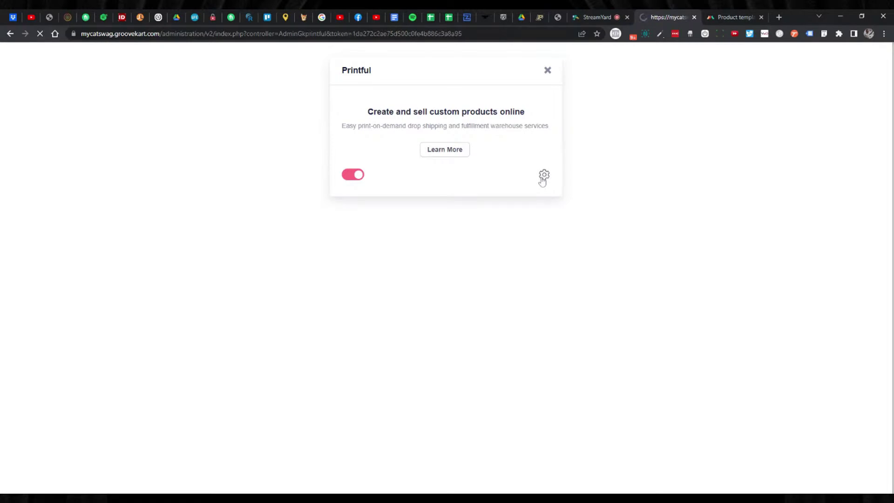
Start a new Printful product template, then move to Printful's Product templates page.
click(241, 148)
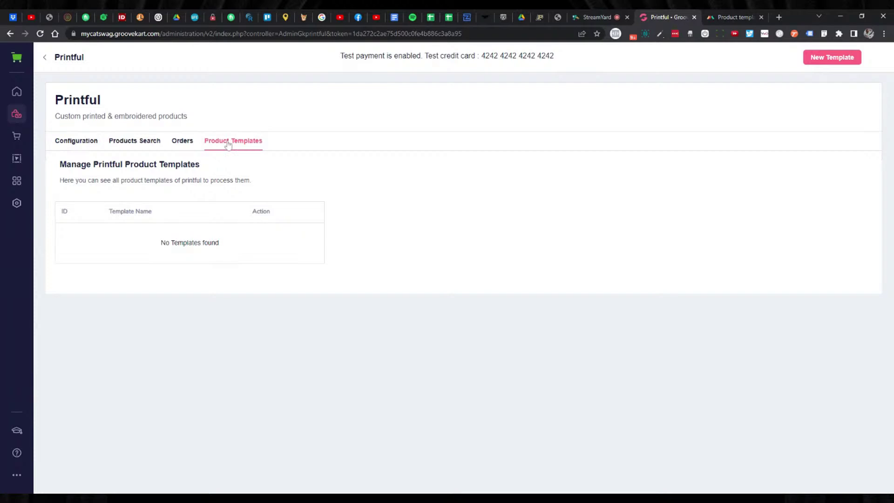
click(832, 60)
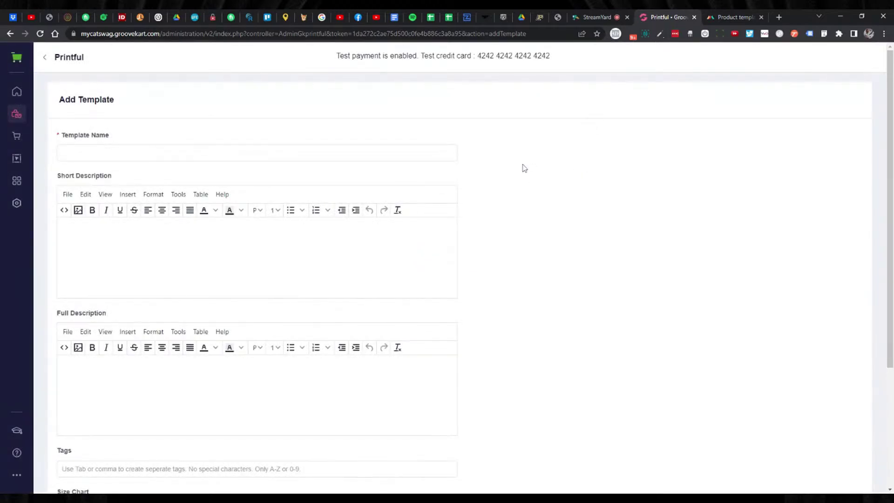
click(717, 20)
mouse_move(440, 223)
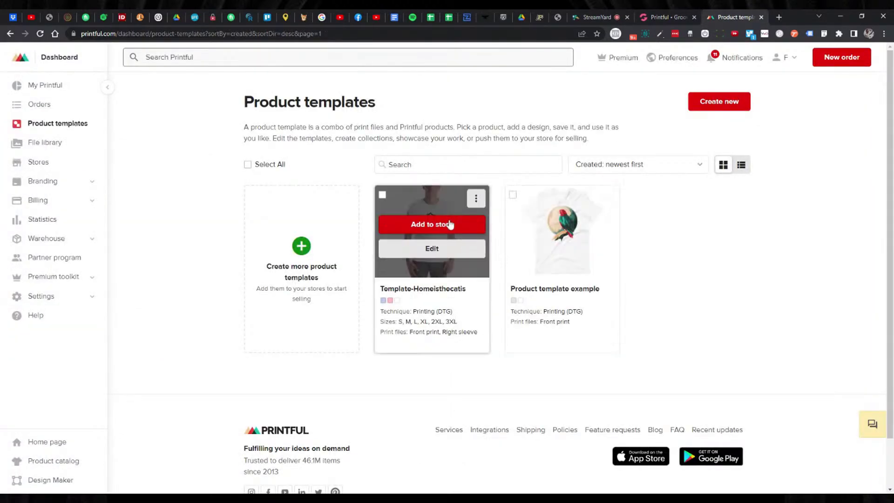
Copy the title 'Unisex Staple T-Shirt | Bella + Canvas 3001' from the first template and return to GrooveKart.
click(435, 254)
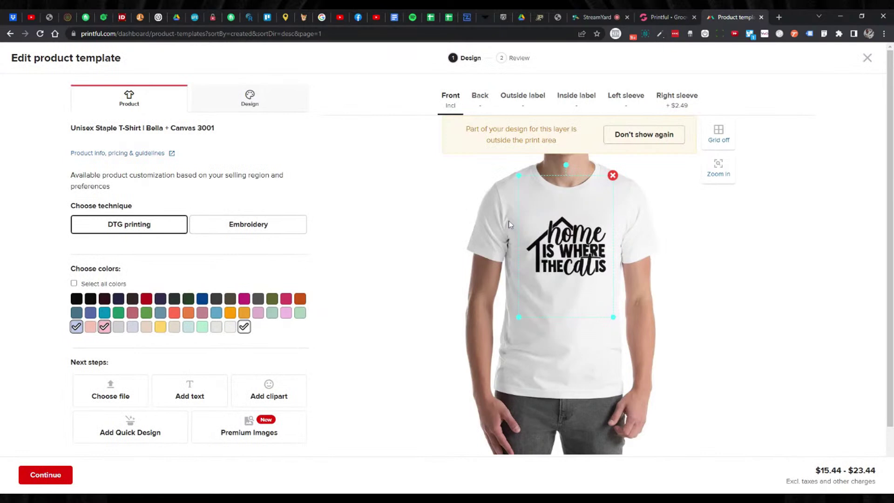
triple_click(105, 129)
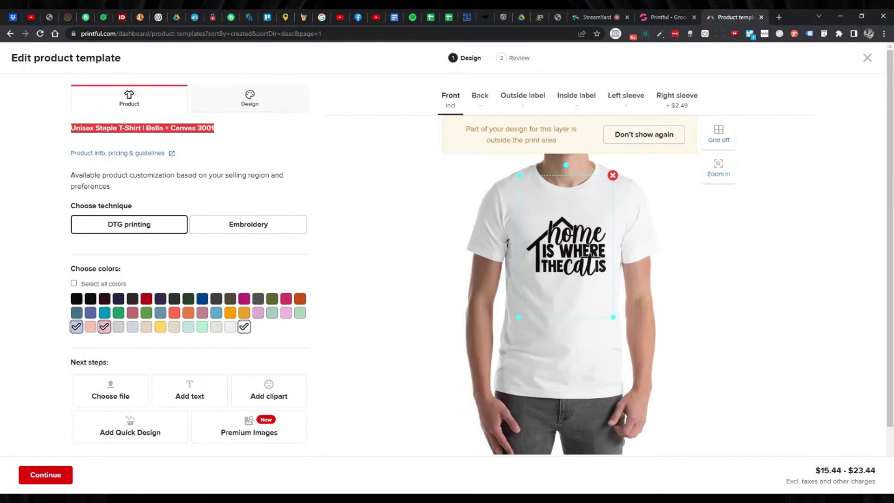
click(150, 143)
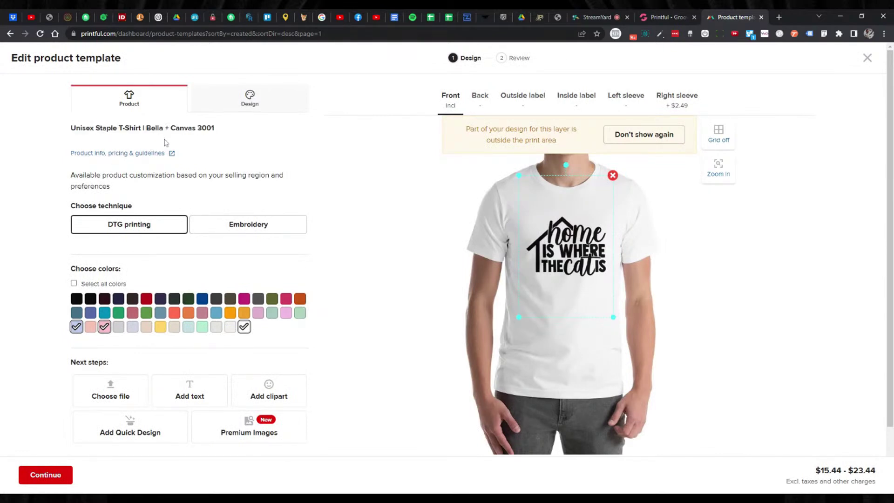
drag(56, 129, 215, 125)
key(ctrl+c)
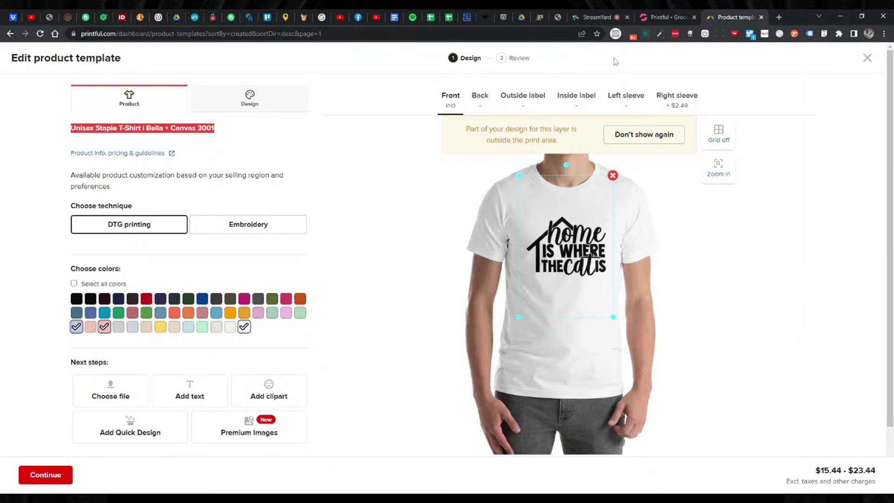
click(658, 18)
click(210, 153)
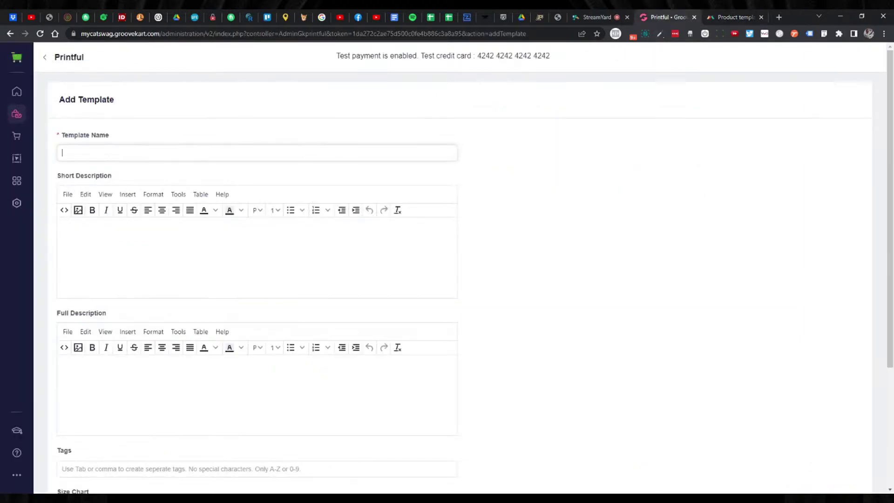
Paste 'Unisex Staple T-Shirt | Bella + Canvas 3001' into the Template Name field.
key(ctrl+v)
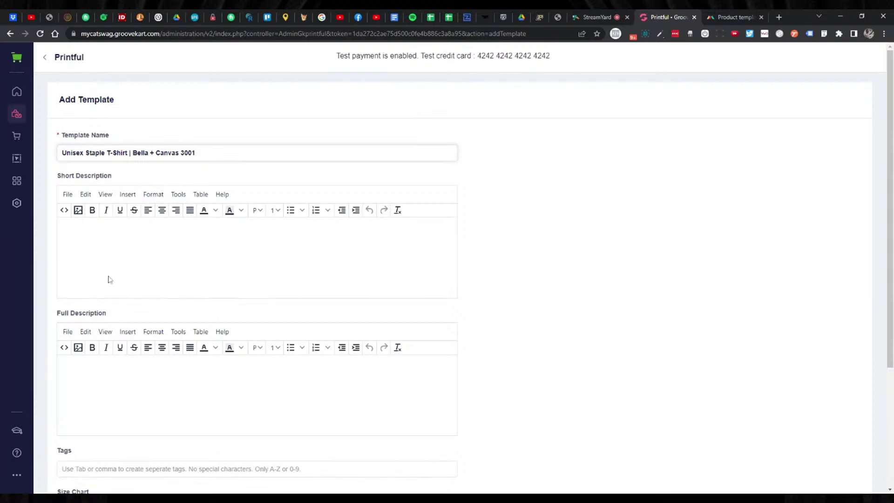
Open the GrooveKart store admin in a new tab and browse the My Products list.
click(779, 19)
text(my)
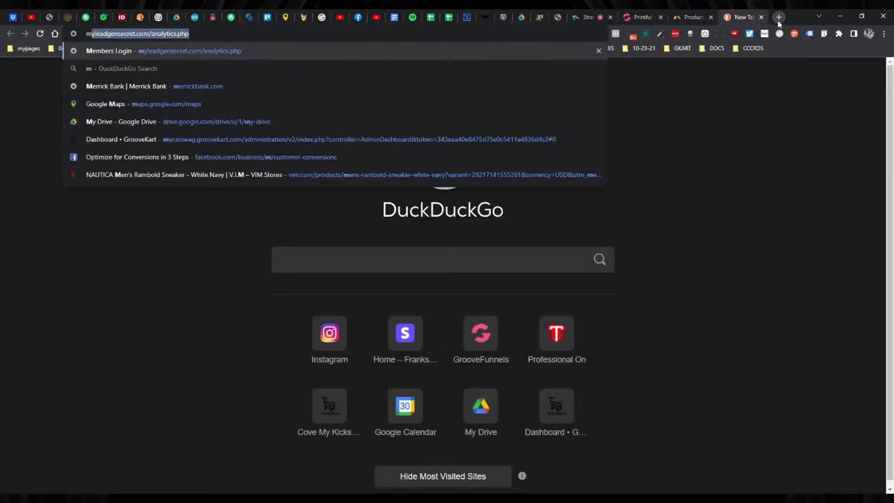
key(Down)
key(Down)
key(Down)
key(Down)
key(Down)
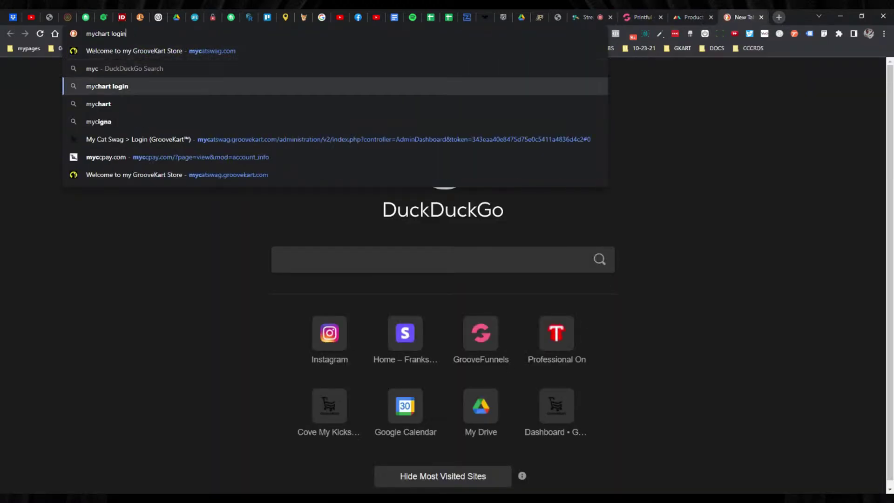
key(Return)
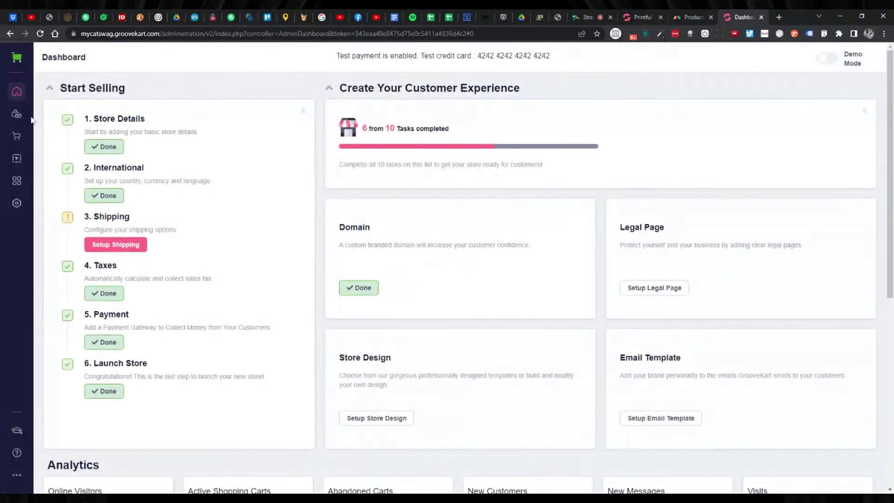
click(17, 114)
click(66, 115)
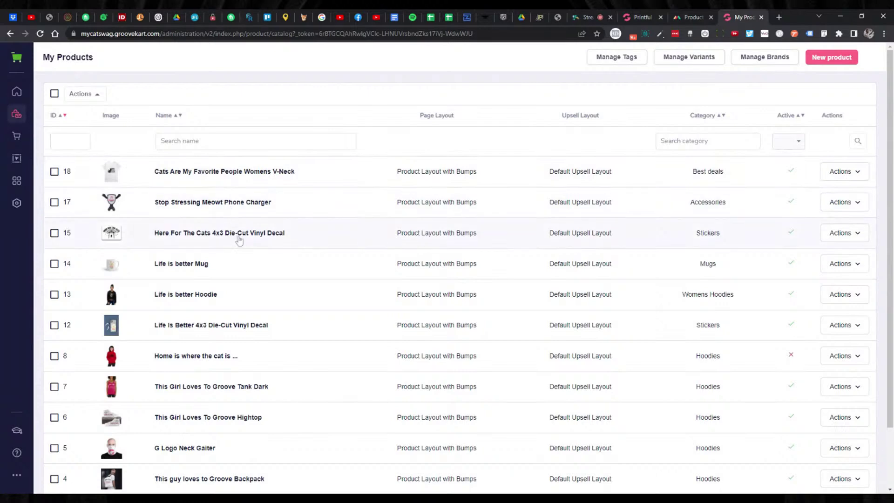
scroll(239, 240, down, 1)
scroll(239, 242, down, 1)
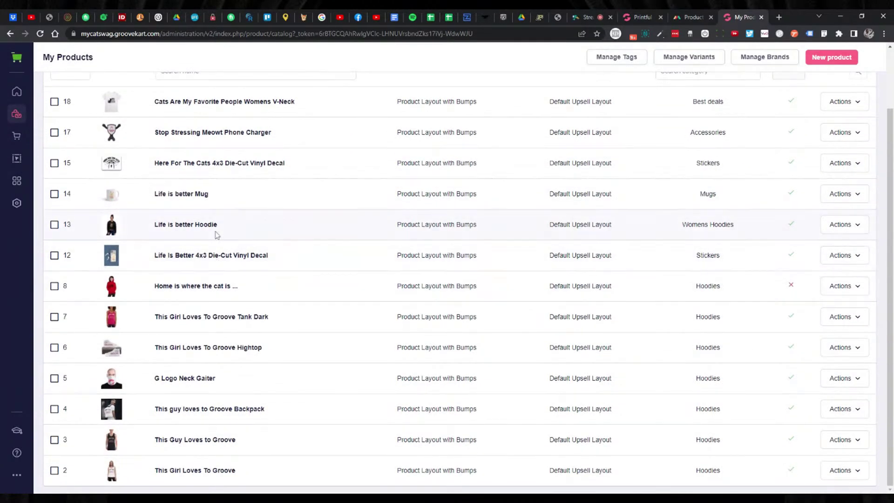
Edit the Cats Are My Favorite People Womens V-Neck product and view its Descriptions tab.
click(858, 103)
click(811, 133)
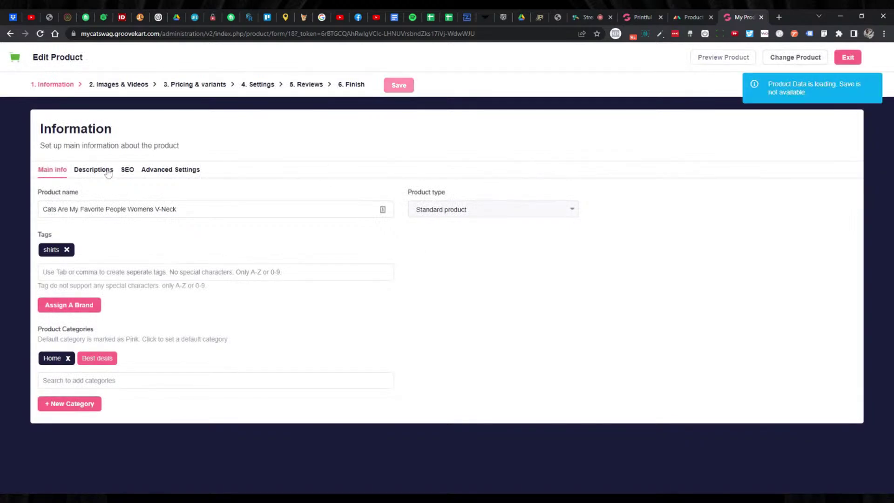
click(108, 173)
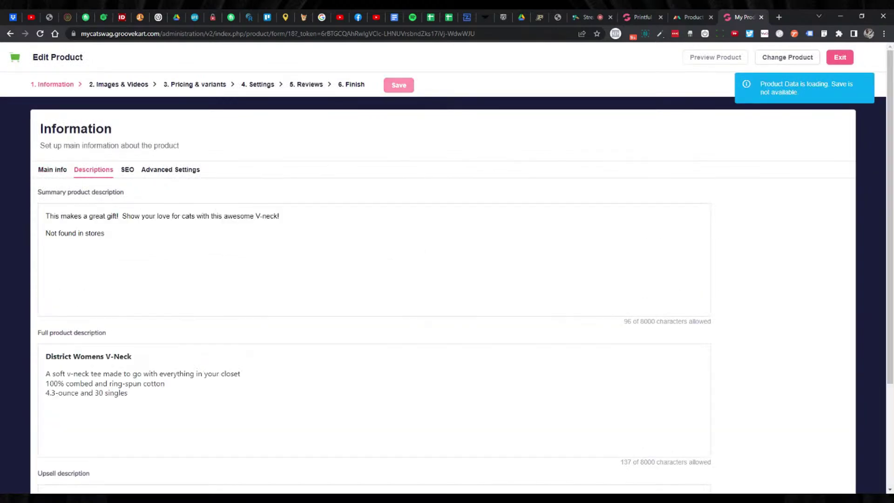
triple_click(84, 192)
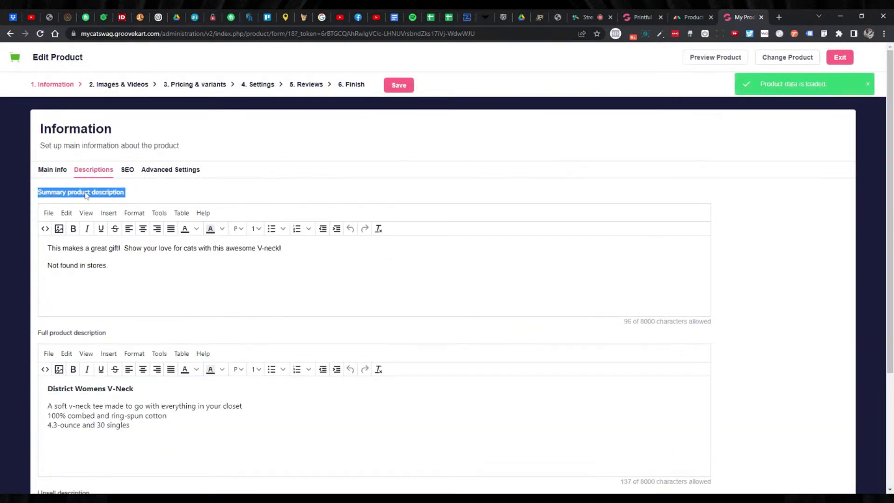
double_click(61, 332)
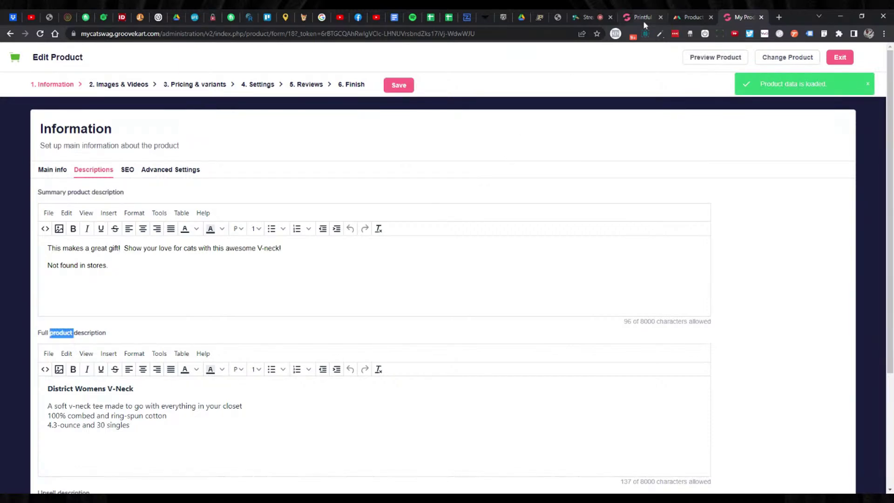
Place the caret in the template's Short Description, then select the V-neck's summary description.
click(644, 21)
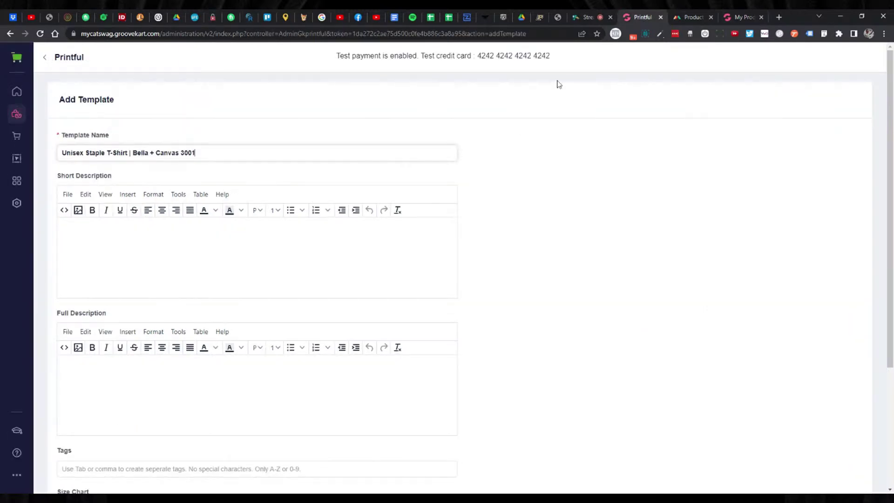
triple_click(89, 175)
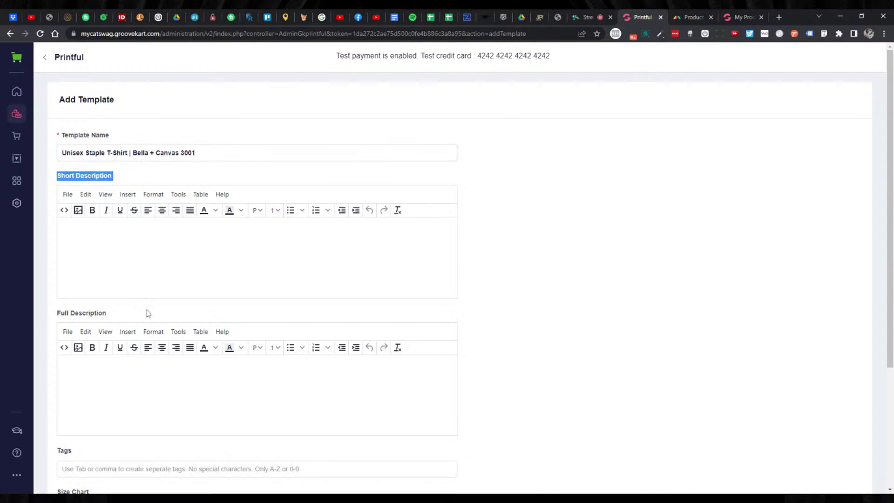
click(731, 22)
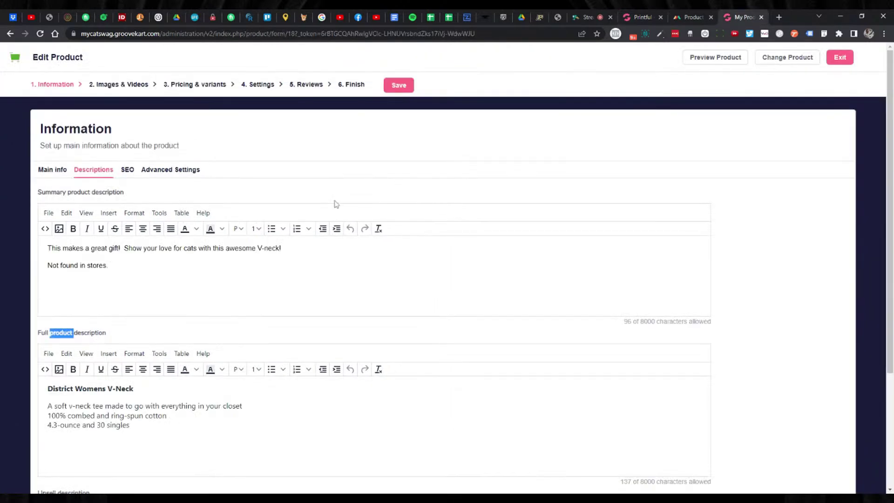
double_click(78, 336)
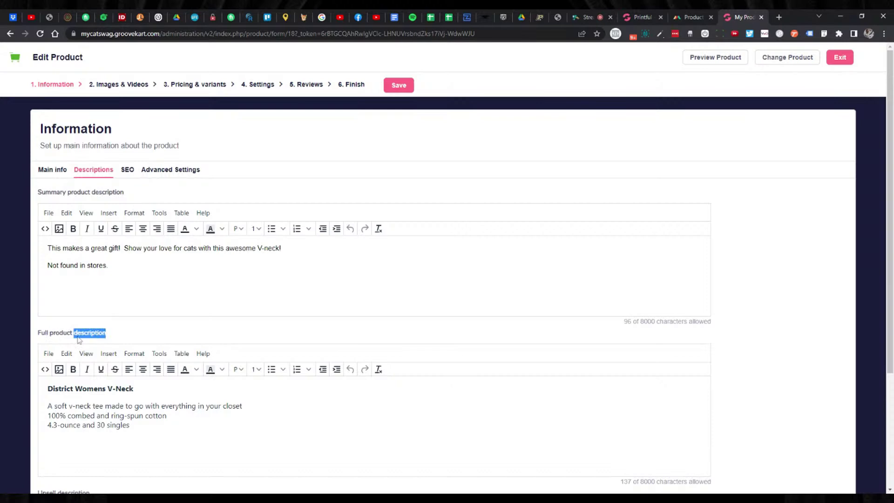
click(90, 192)
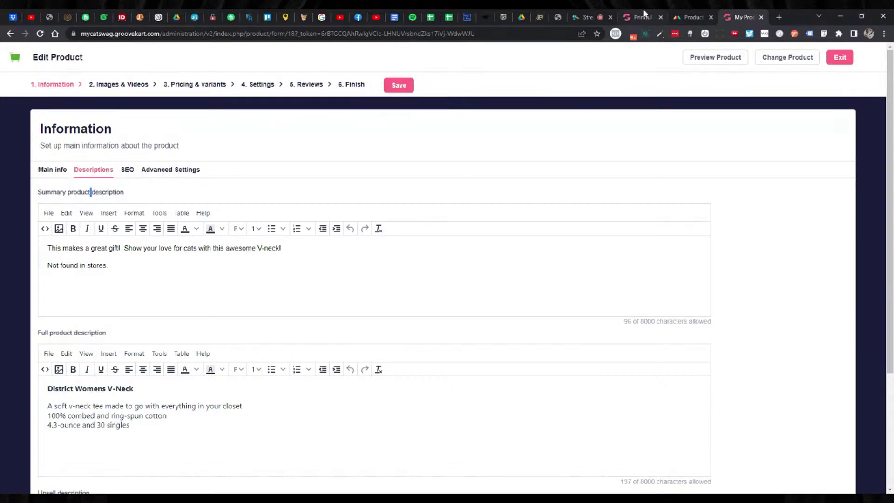
click(640, 17)
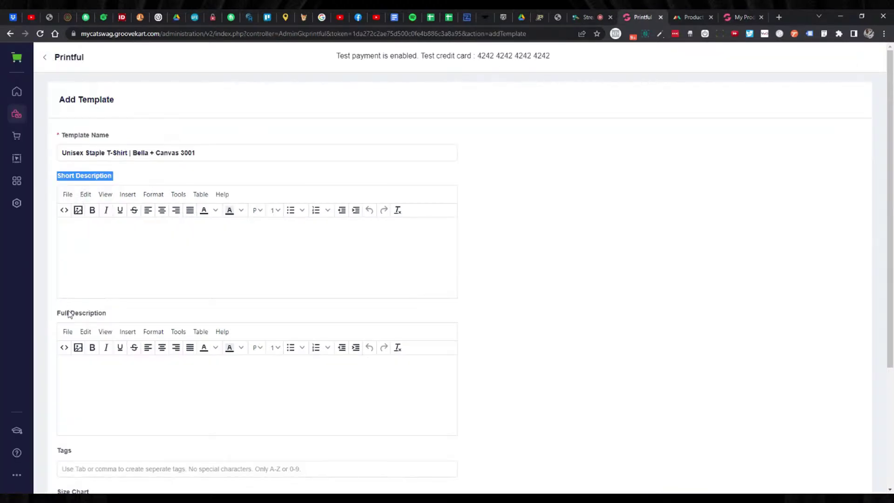
click(117, 270)
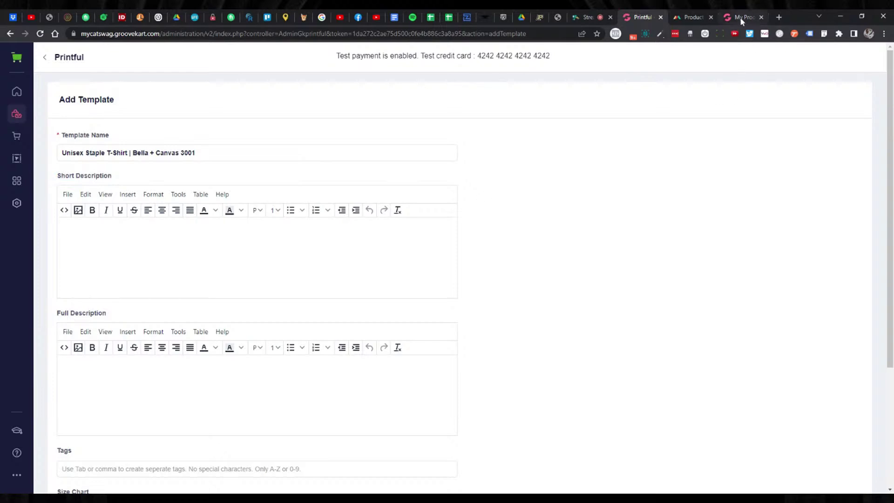
click(740, 18)
key(ctrl+a)
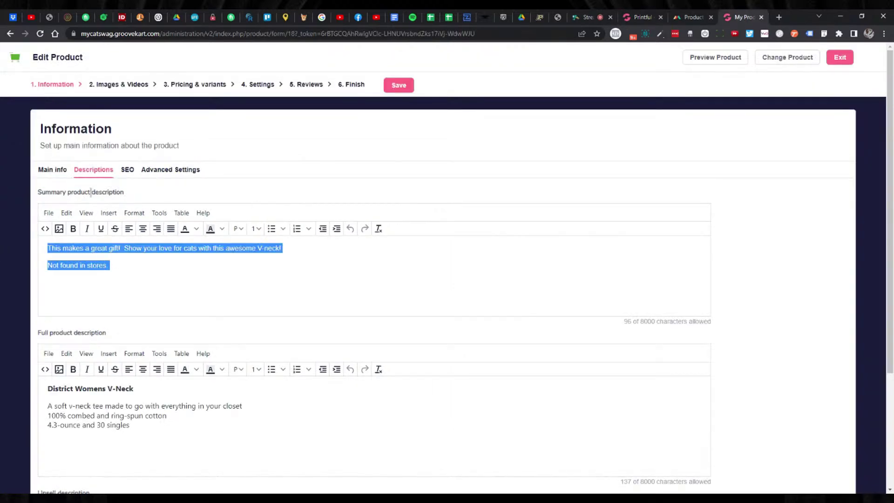
Paste the V-neck summary into Short Description, changing 'V-neck' to 'shirt'.
drag(112, 266, 40, 250)
key(ctrl+c)
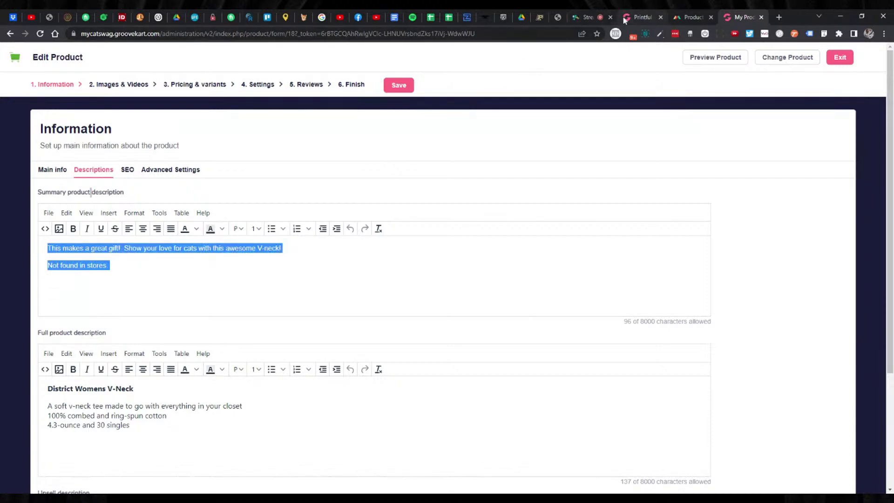
click(639, 17)
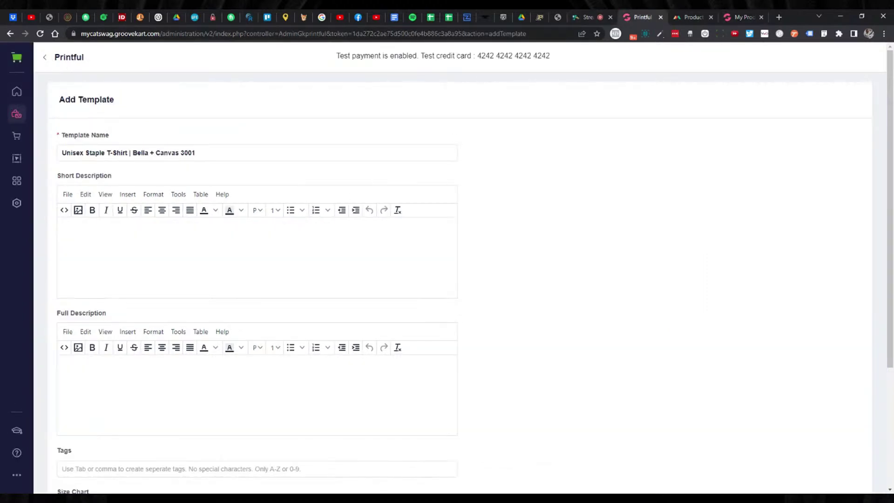
key(ctrl+v)
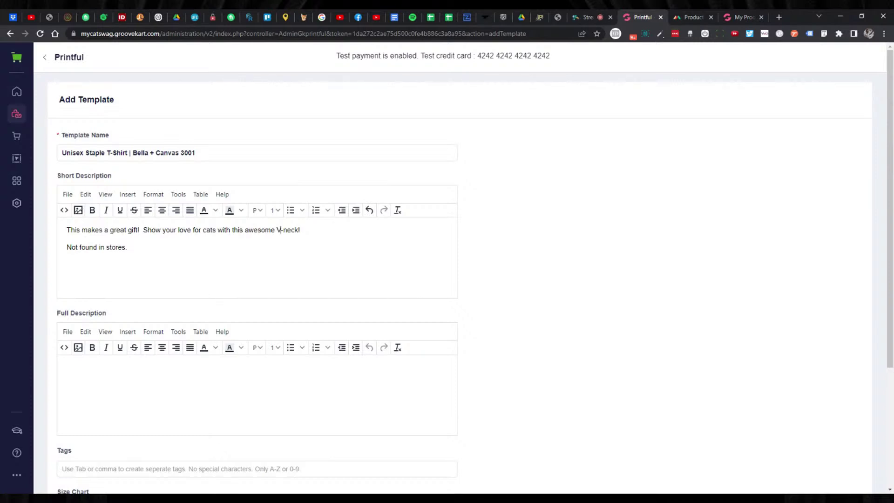
key(BackSpace)
key(Delete)
key(Delete)
key(Delete)
key(Delete)
key(Delete)
text(shirt)
key(Down)
Open the Unisex Staple T-Shirt's product info, pricing and guidelines in Printful.
click(685, 18)
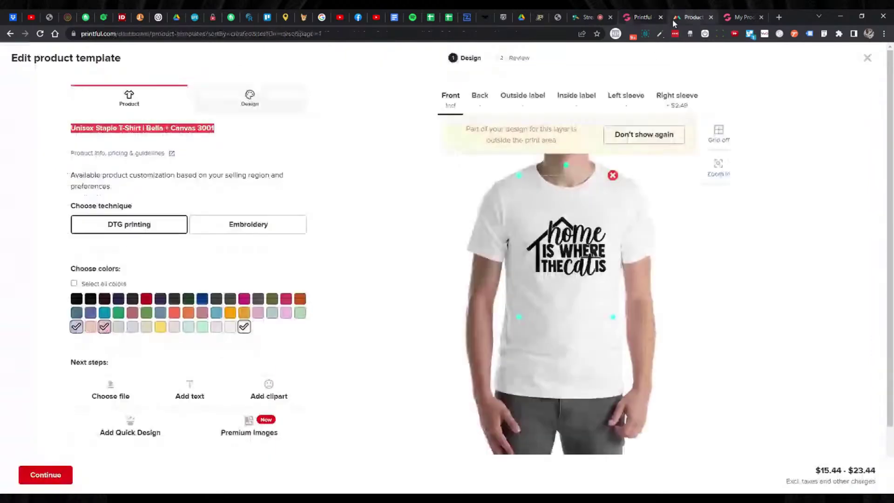
click(271, 134)
triple_click(136, 129)
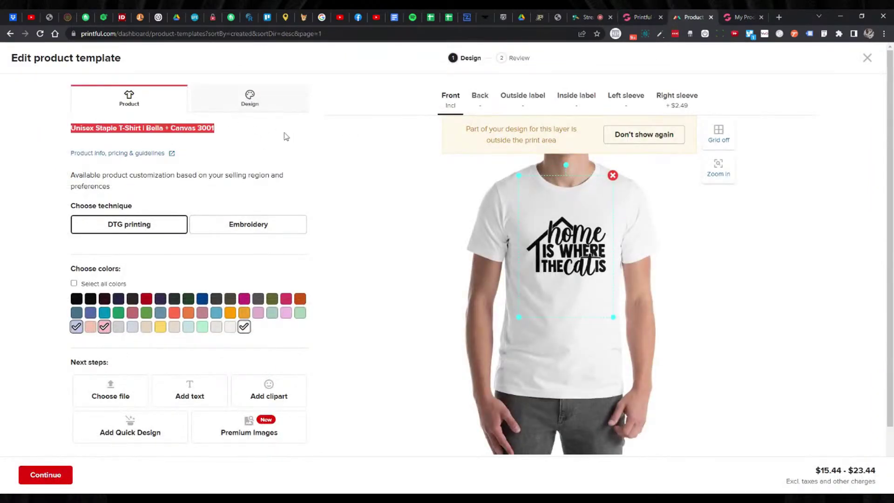
scroll(378, 183, down, 2)
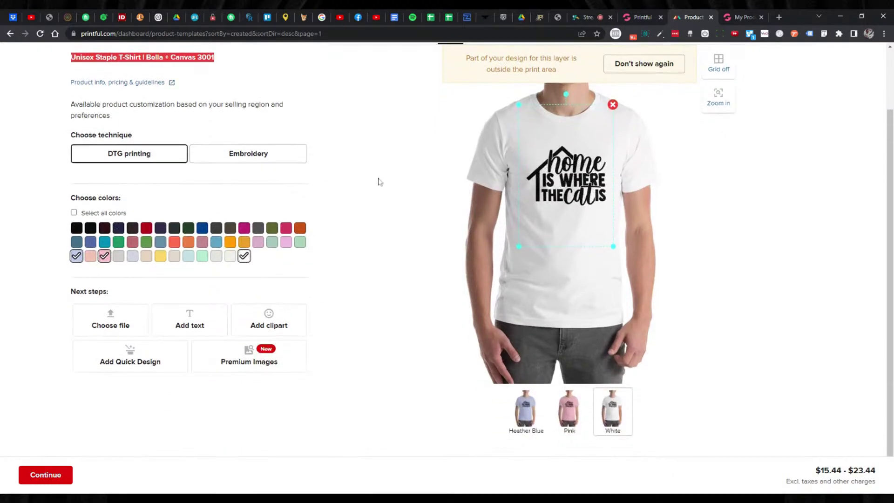
scroll(379, 182, up, 2)
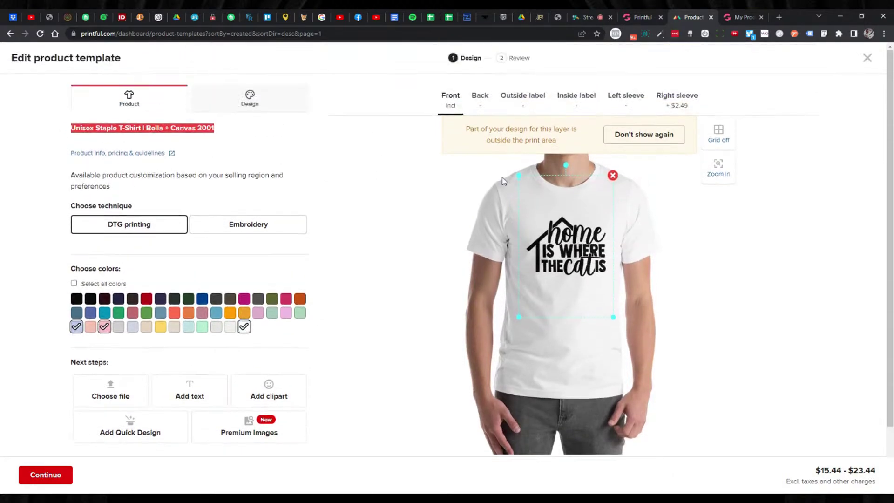
scroll(485, 180, down, 2)
scroll(440, 184, up, 1)
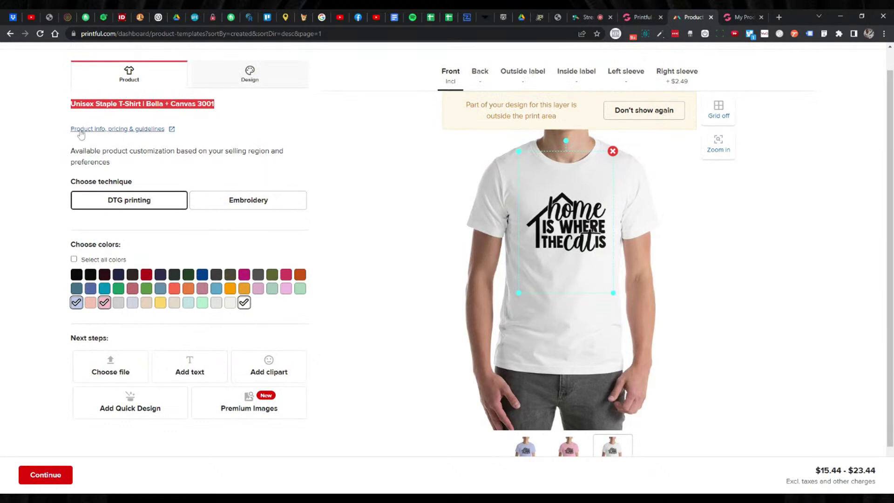
click(123, 131)
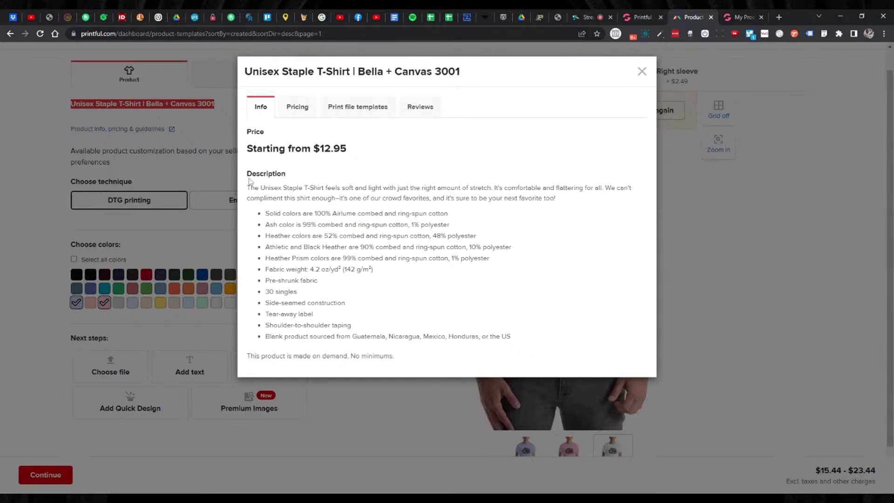
Copy the whole T-shirt product description and place the caret in GrooveKart's Full Description.
drag(248, 188, 412, 295)
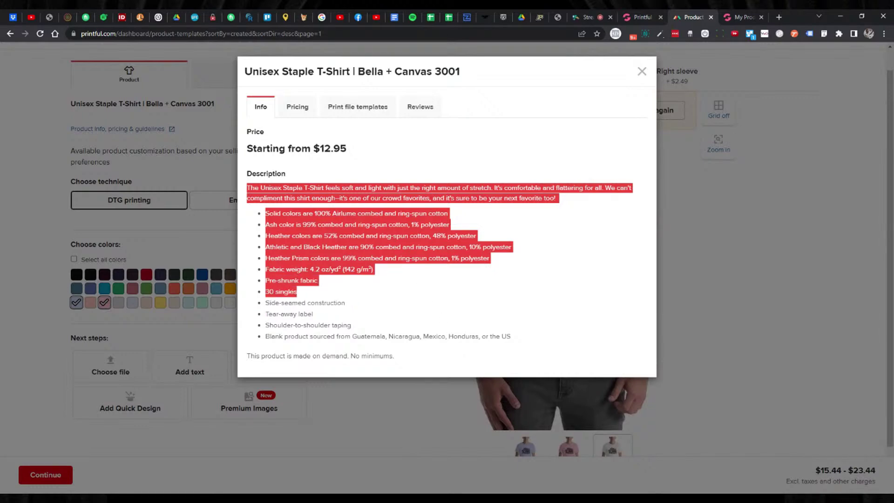
click(386, 185)
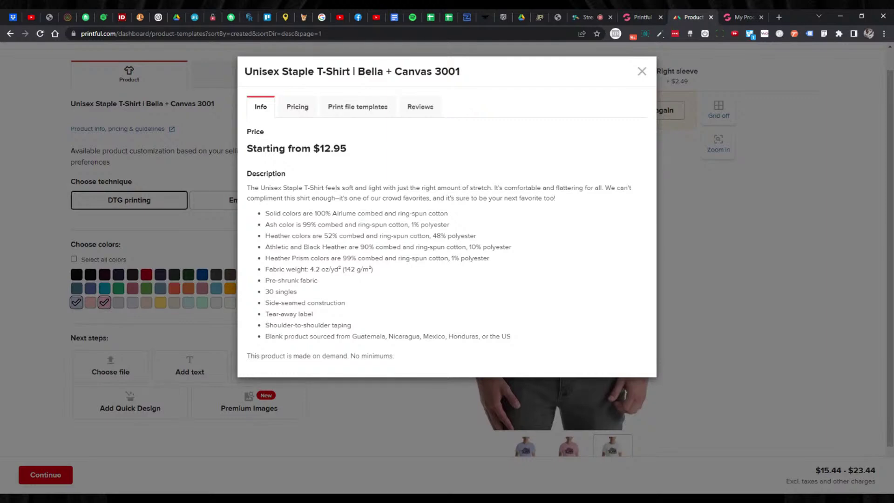
drag(265, 336, 511, 335)
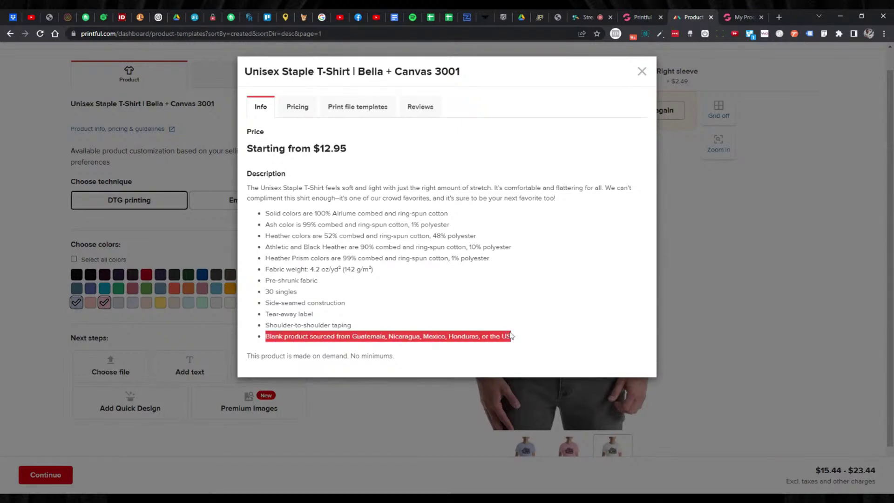
click(465, 315)
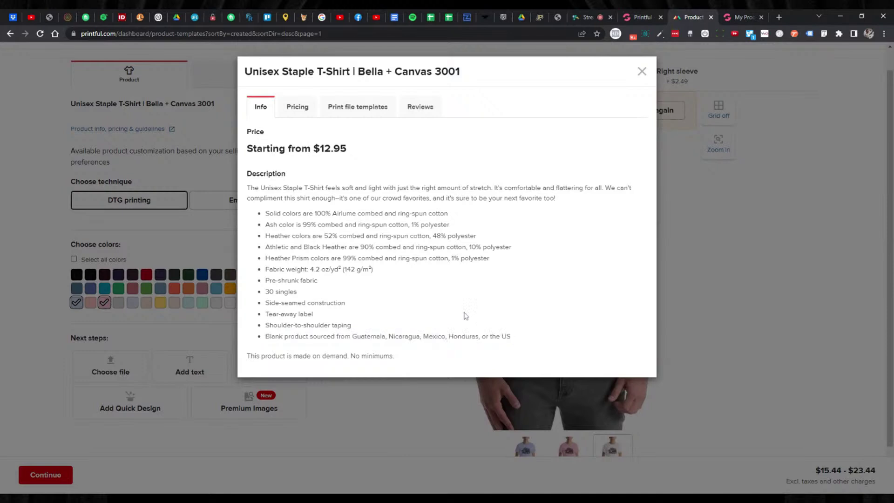
drag(256, 355, 396, 361)
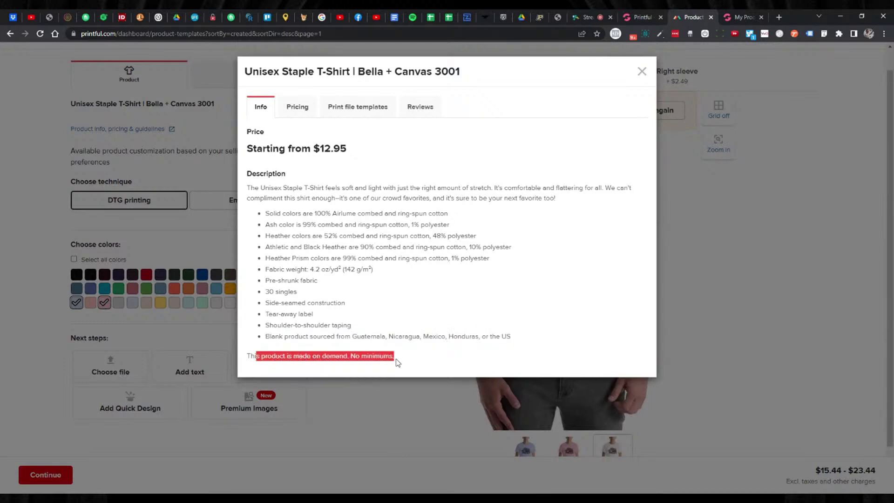
click(323, 355)
drag(266, 336, 394, 357)
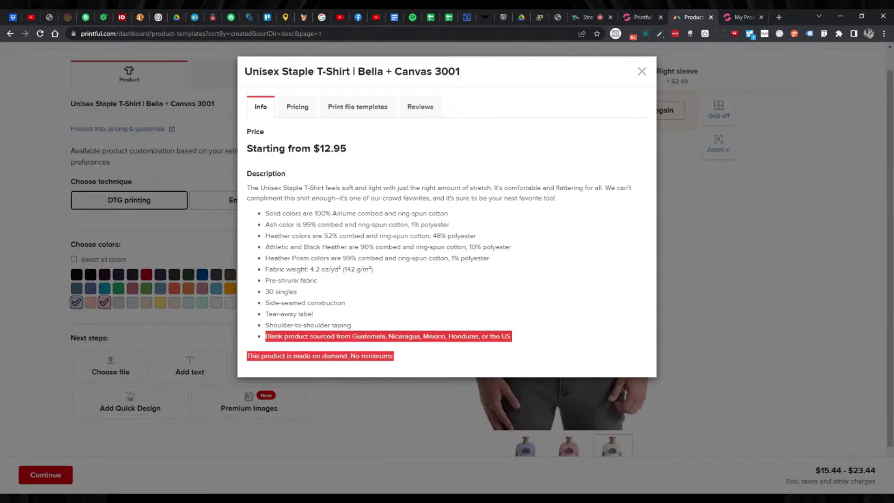
click(366, 285)
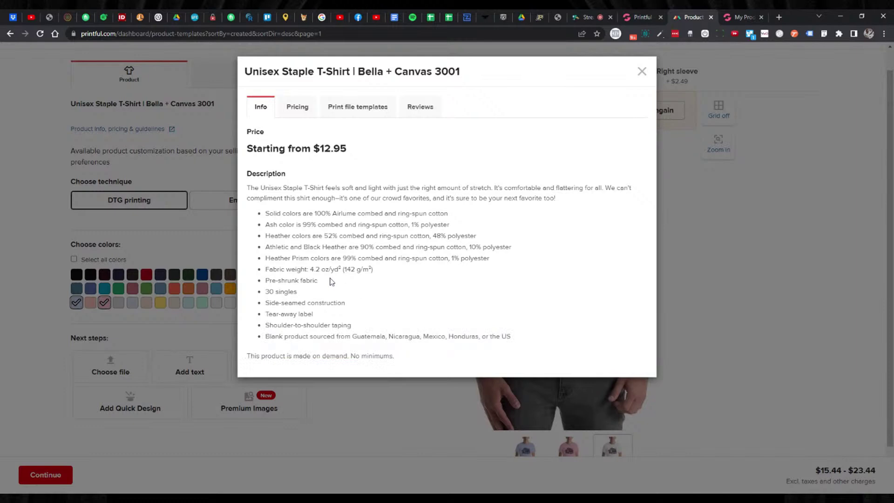
drag(427, 358, 247, 188)
key(ctrl+c)
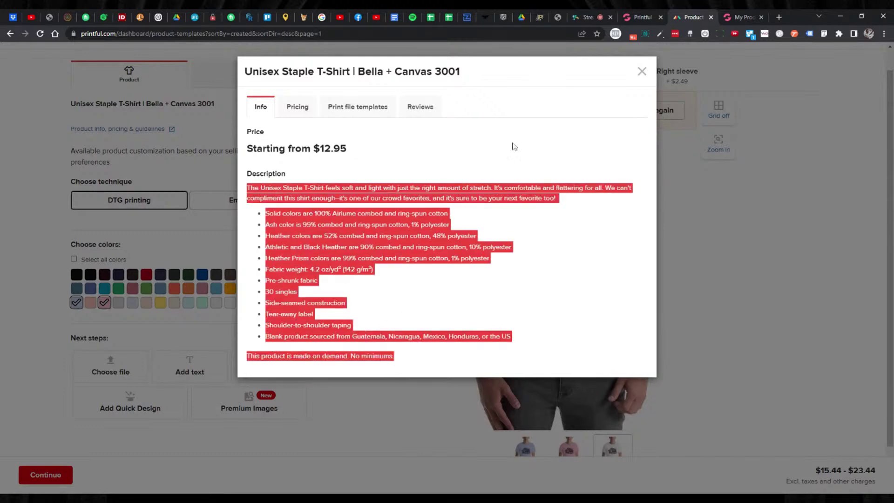
click(640, 17)
scroll(144, 371, down, 1)
click(145, 371)
Paste the Printful description, deleting the made-on-demand line and the sourcing bullet.
key(ctrl+v)
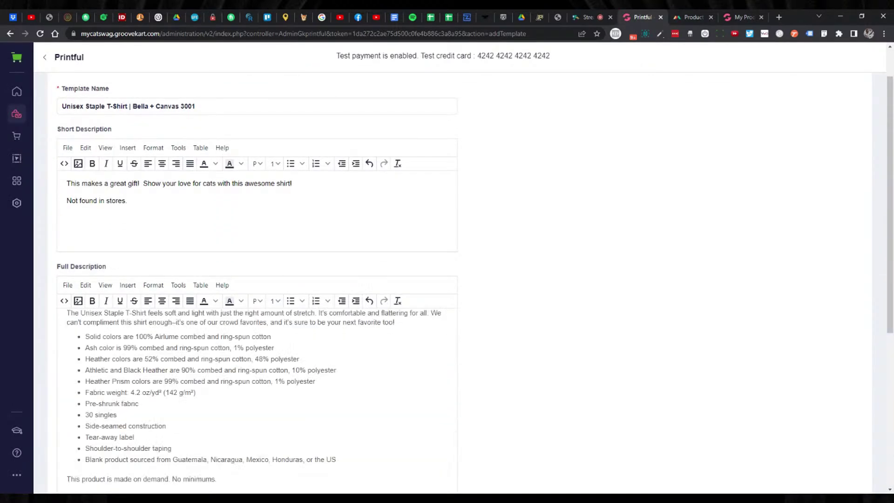
scroll(448, 284, down, 3)
key(shift+Home)
key(BackSpace)
key(BackSpace)
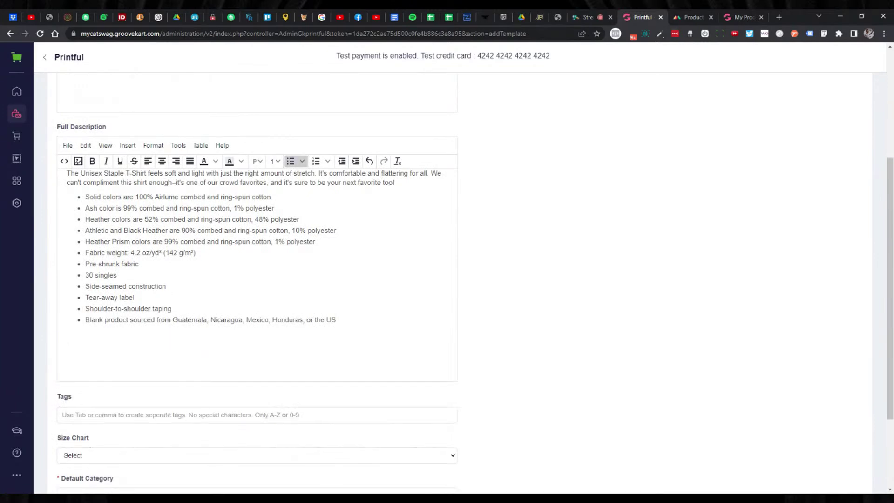
key(shift+Home)
key(BackSpace)
key(BackSpace)
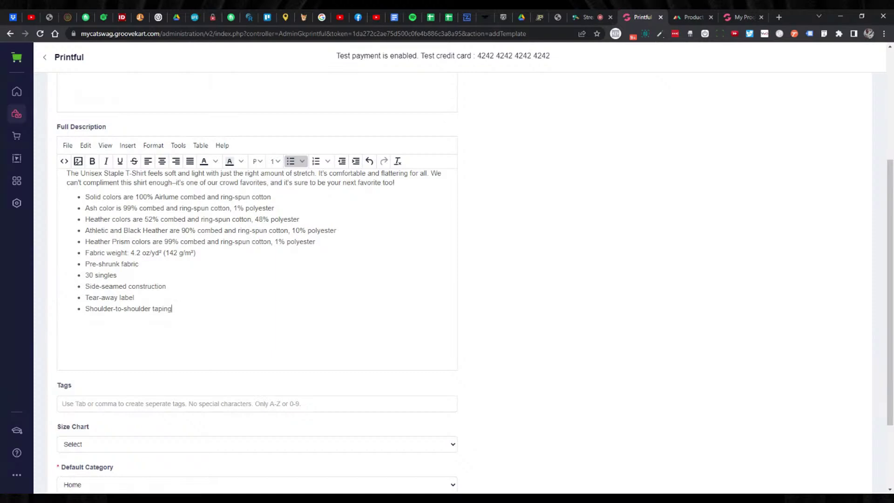
Review the pasted Full Description's intro paragraph and first bullet.
scroll(263, 362, up, 1)
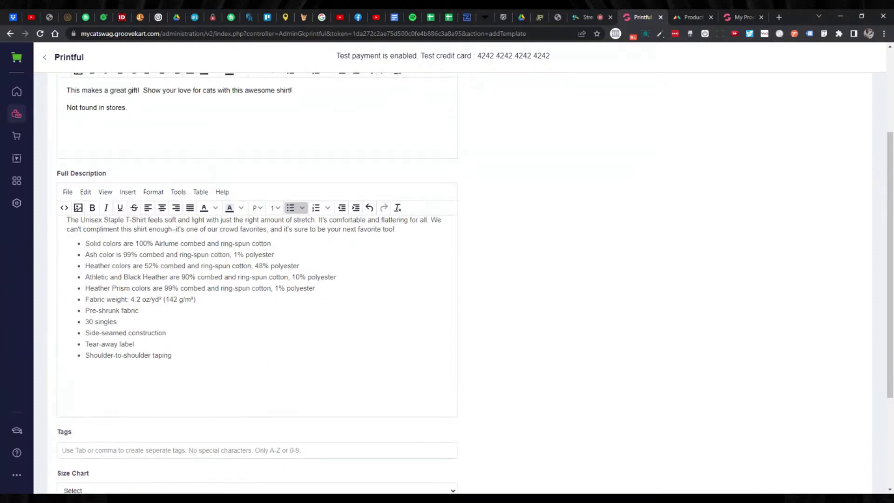
drag(218, 229, 396, 231)
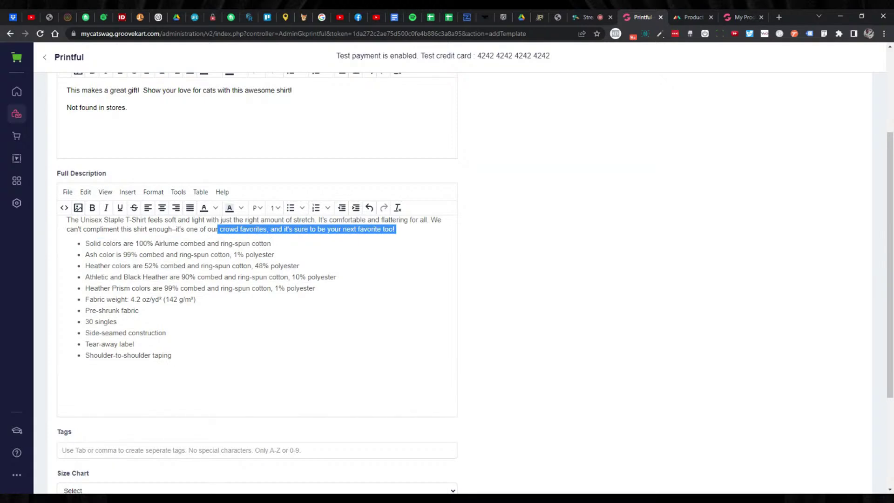
click(272, 243)
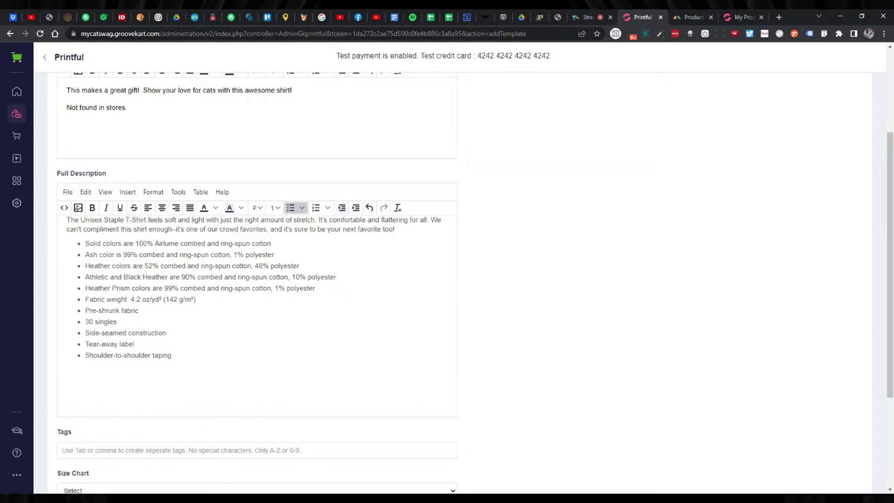
click(397, 229)
click(272, 244)
click(396, 229)
scroll(447, 279, down, 2)
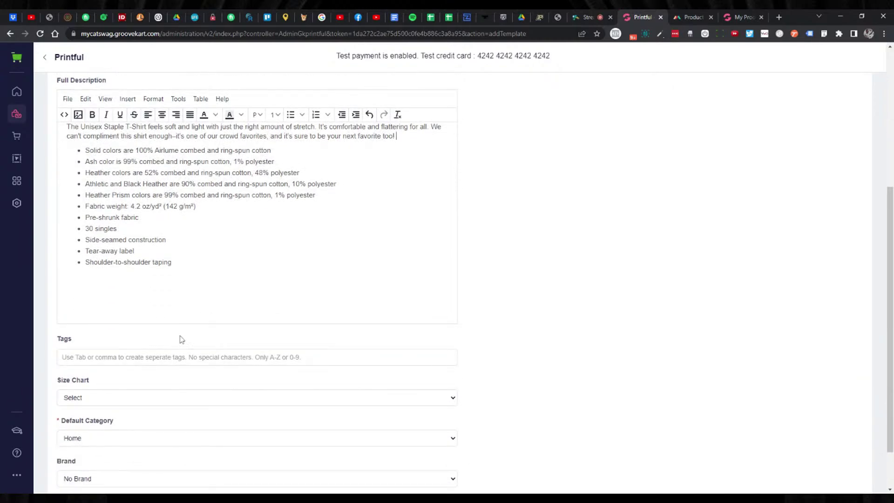
scroll(169, 349, up, 4)
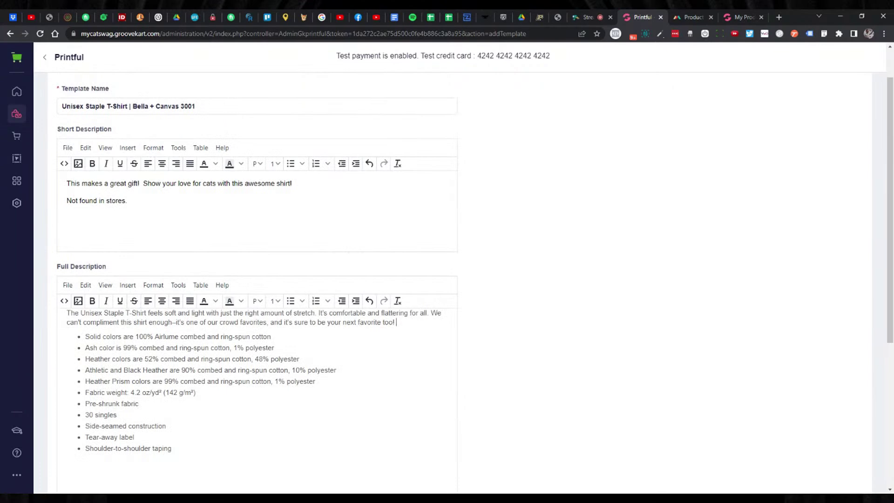
scroll(37, 298, down, 3)
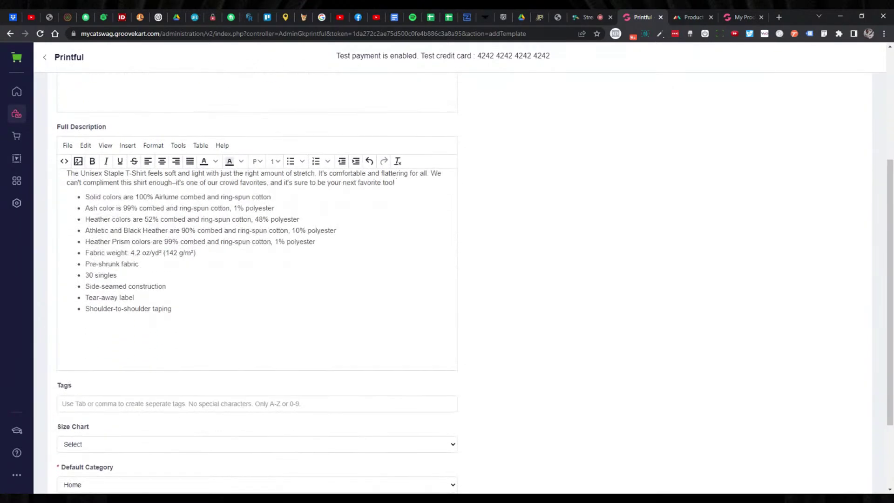
Add the tag 'shirts' to the template.
click(257, 404)
text(shirts)
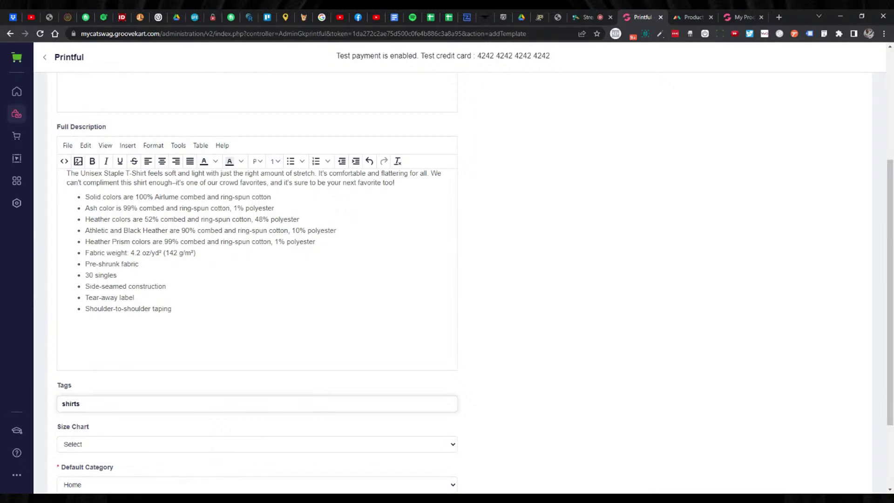
key(Tab)
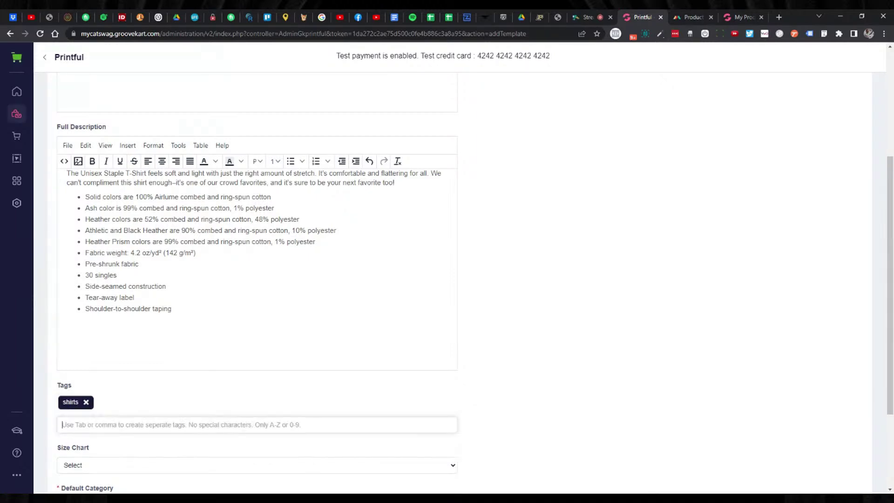
scroll(495, 340, down, 2)
scroll(487, 329, up, 2)
scroll(472, 307, up, 4)
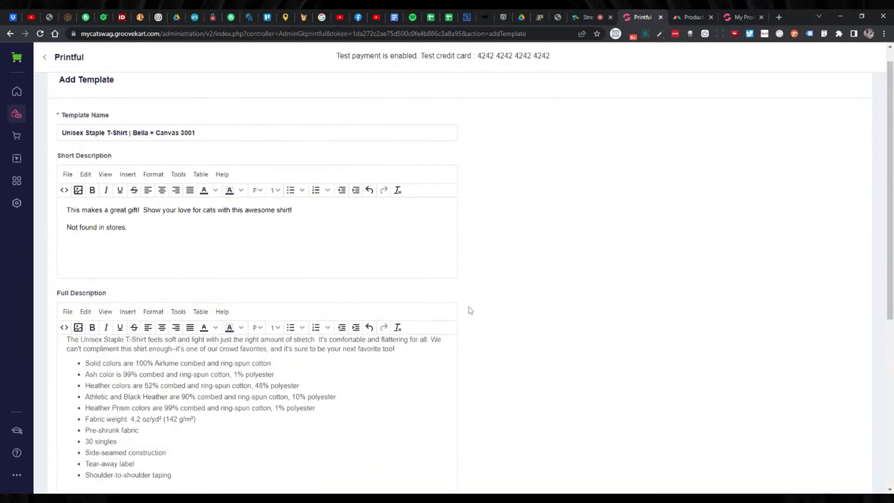
scroll(466, 307, down, 4)
scroll(429, 303, down, 3)
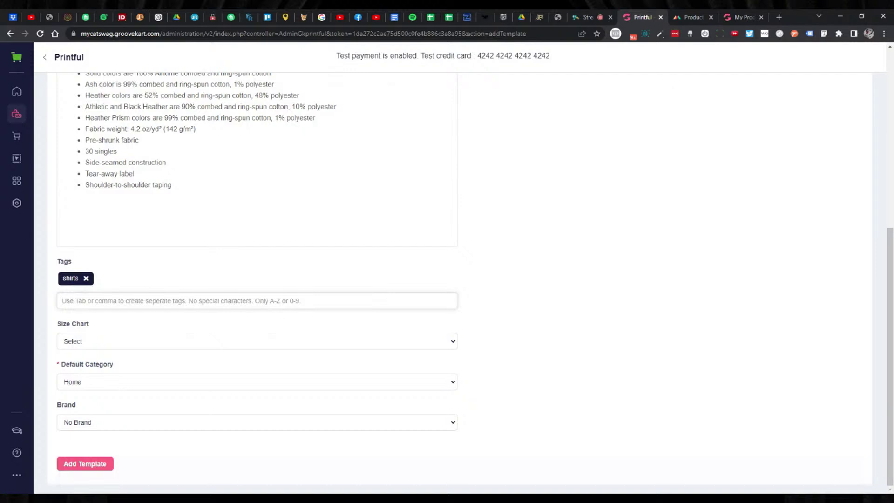
Choose T-Shirt as the Size Chart and look over the brand options.
click(258, 339)
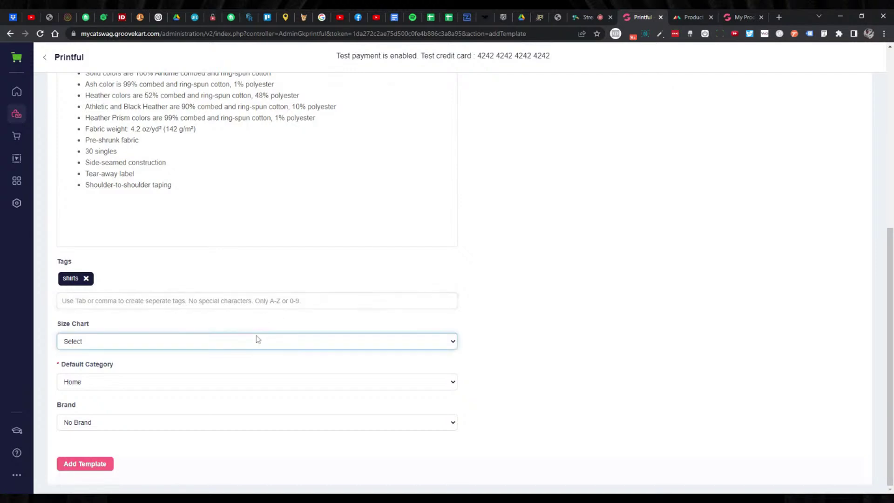
click(237, 356)
key(Down)
key(Up)
scroll(533, 256, up, 5)
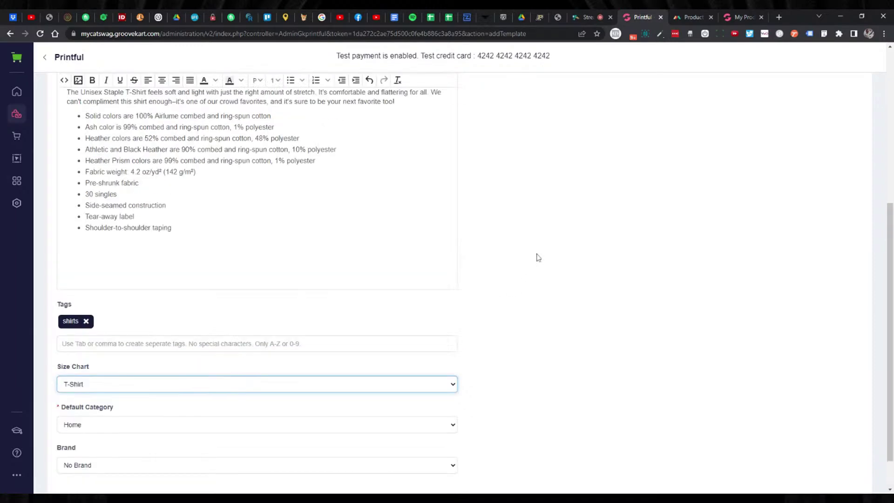
scroll(528, 258, down, 5)
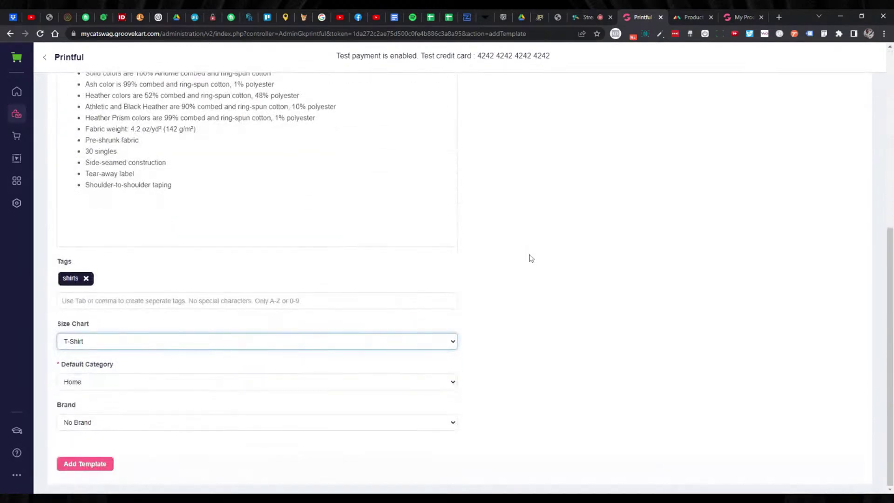
scroll(524, 259, up, 2)
scroll(517, 258, up, 4)
scroll(513, 261, down, 4)
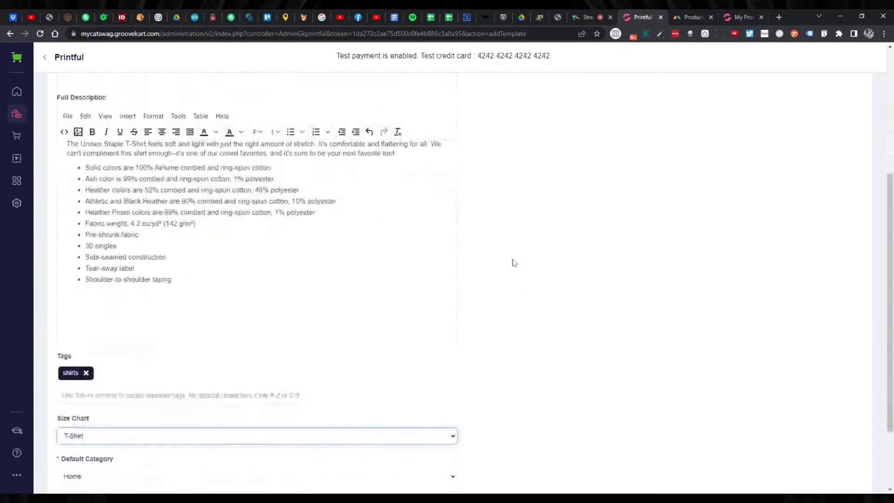
scroll(512, 261, down, 3)
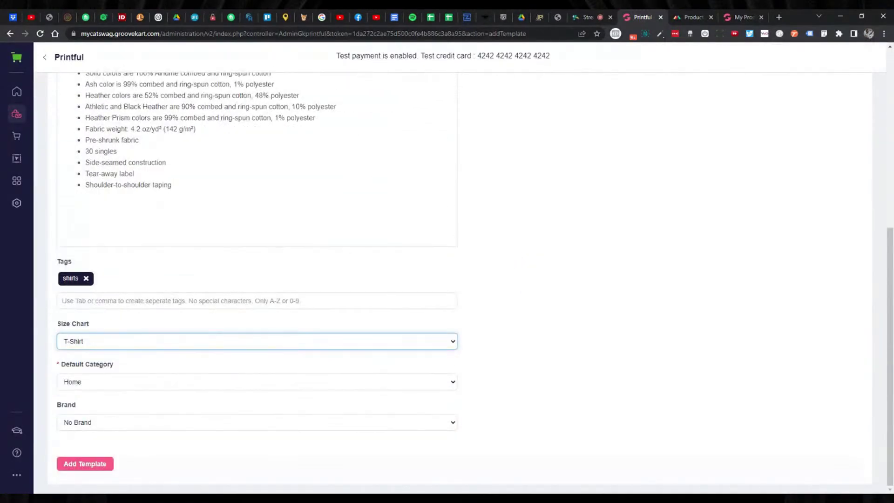
click(149, 425)
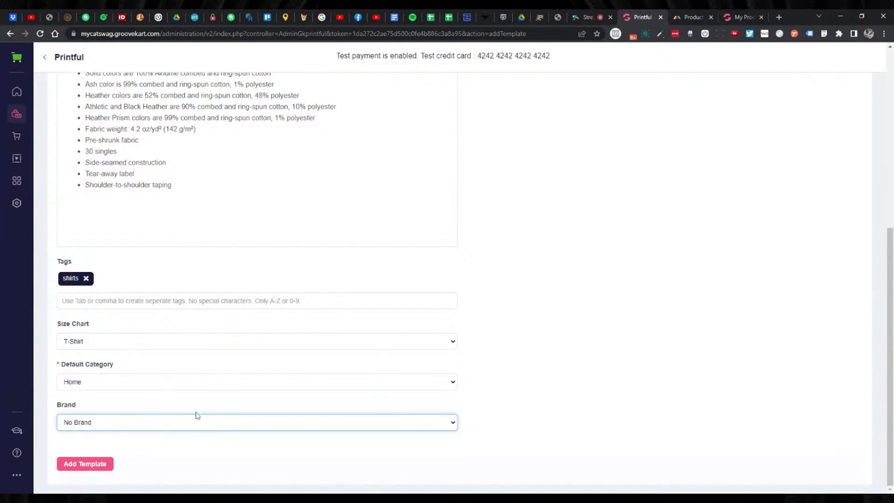
Check the category and size chart, leave both at their defaults, and add the Unisex Staple T-Shirt template.
scroll(535, 301, up, 7)
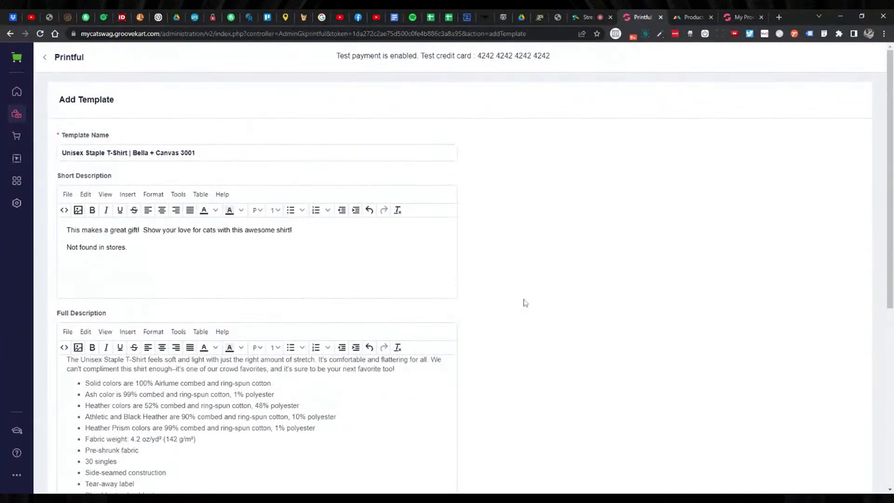
scroll(517, 297, down, 7)
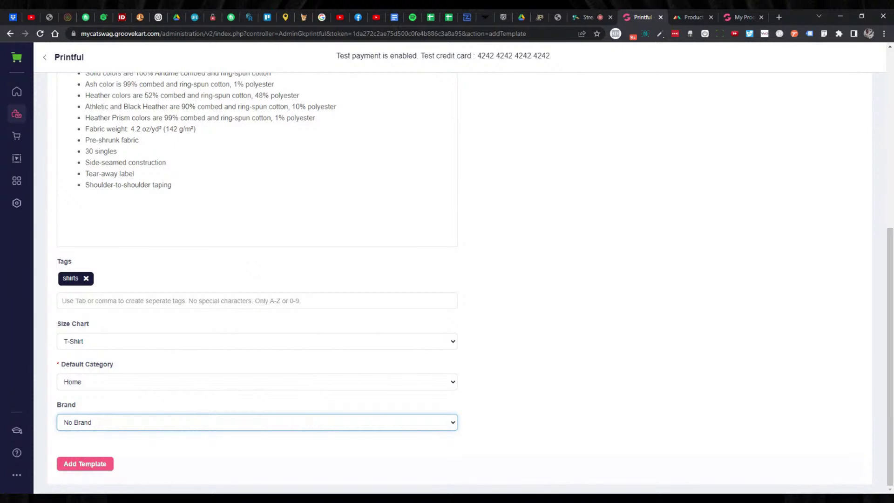
click(182, 383)
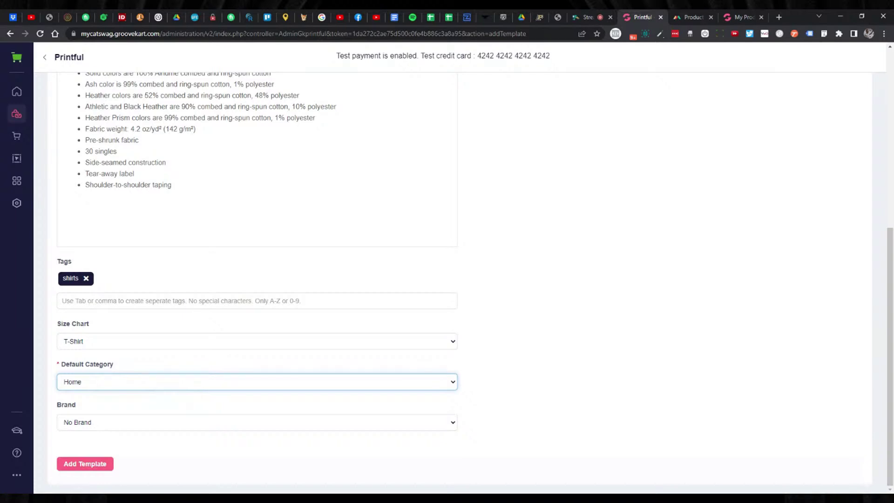
click(531, 361)
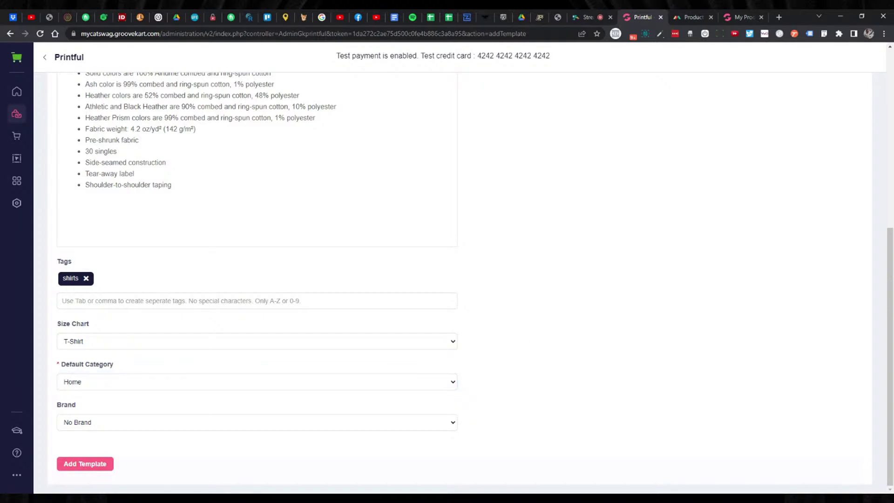
scroll(517, 364, up, 4)
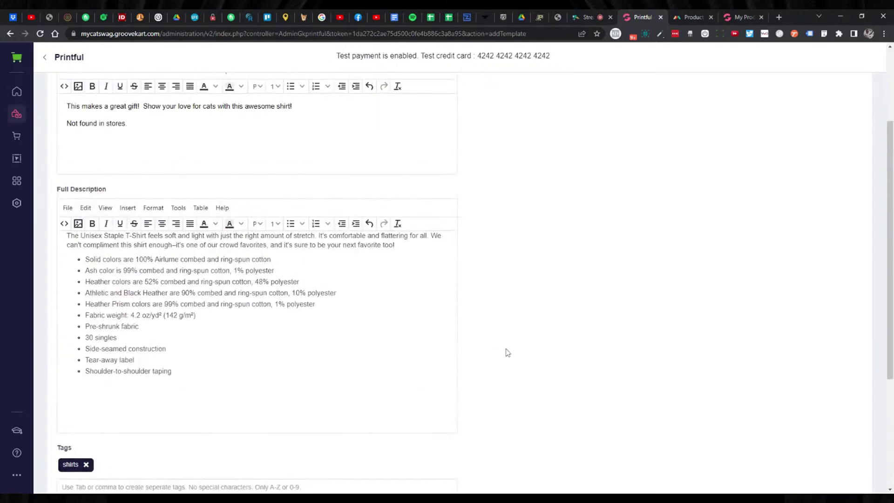
scroll(498, 353, down, 2)
scroll(255, 354, down, 1)
click(214, 388)
click(521, 300)
scroll(512, 296, up, 6)
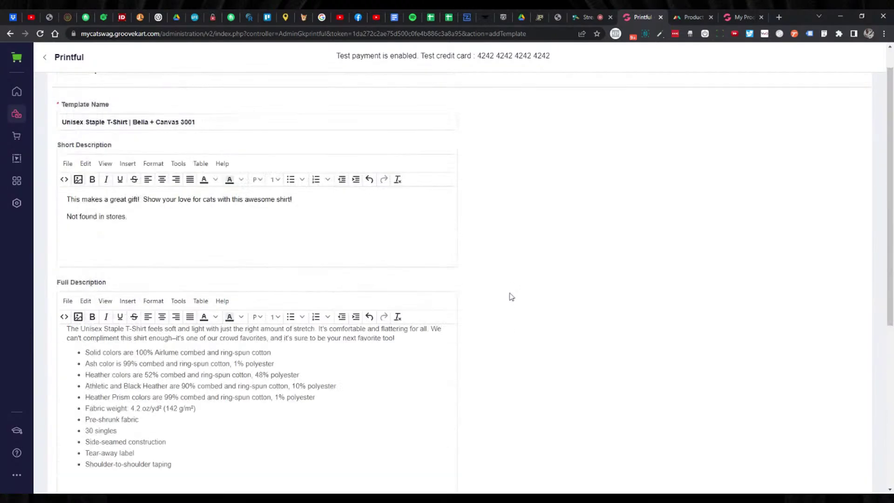
scroll(512, 291, down, 7)
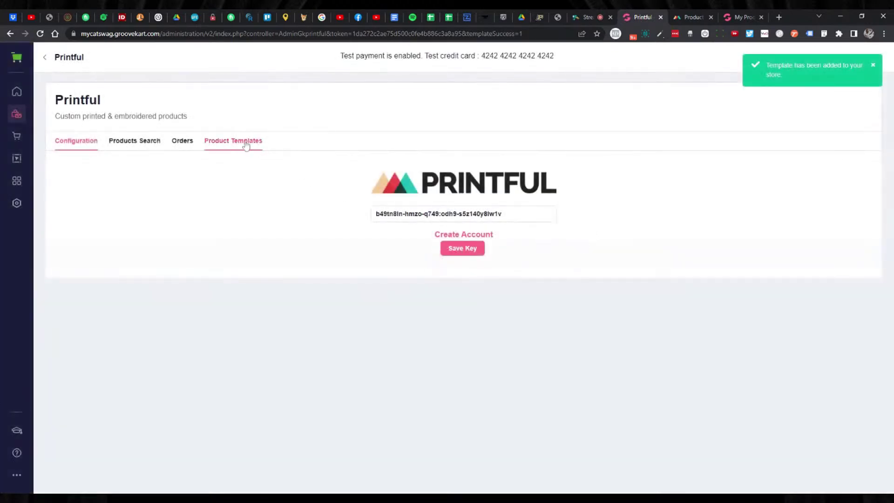
Open the saved T-Shirt template for editing from the Product Templates list.
click(246, 146)
click(289, 238)
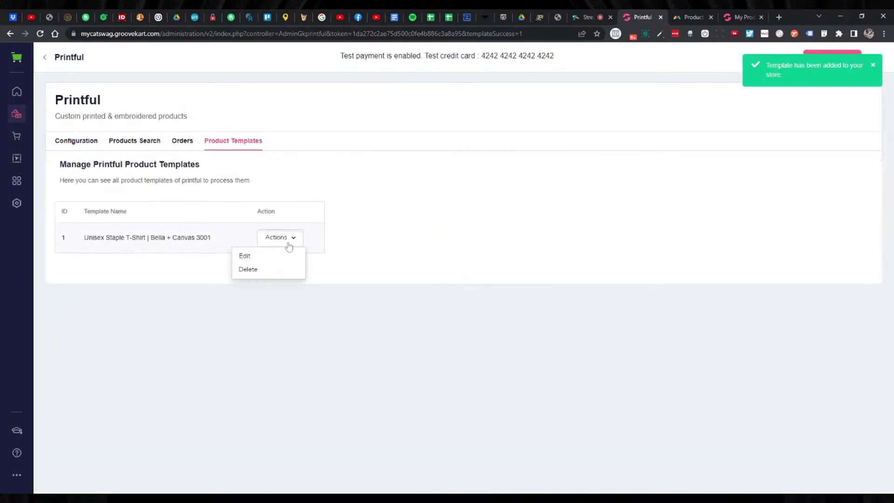
click(240, 256)
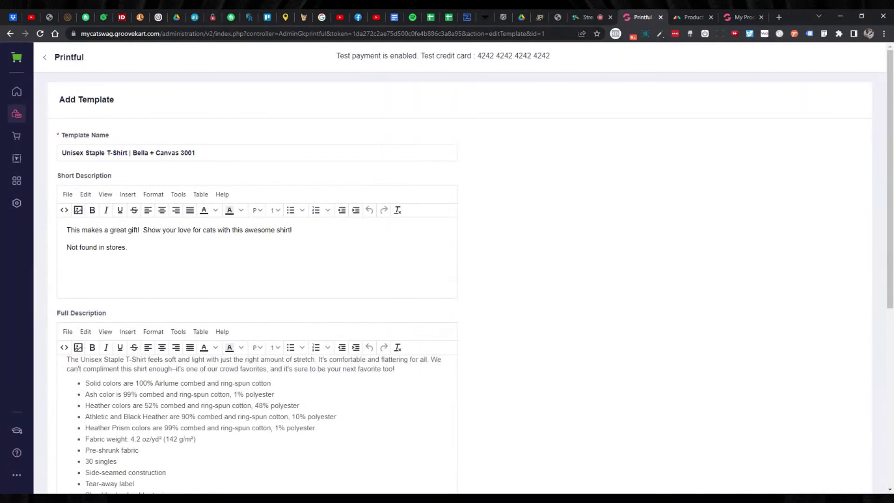
scroll(443, 231, down, 7)
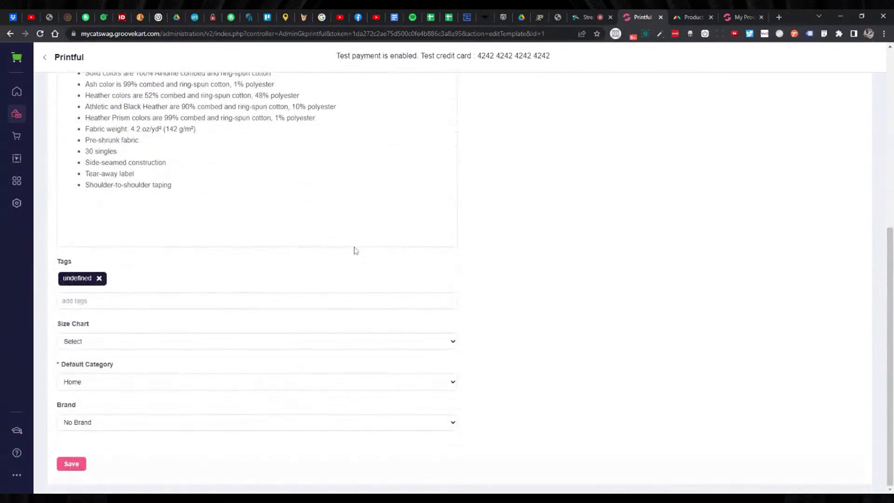
scroll(349, 262, up, 3)
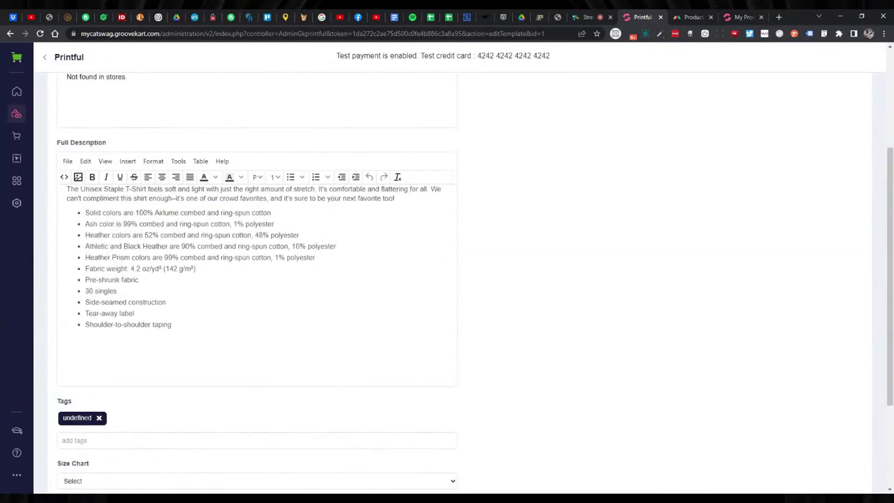
scroll(326, 305, up, 3)
scroll(394, 265, up, 1)
scroll(394, 266, down, 6)
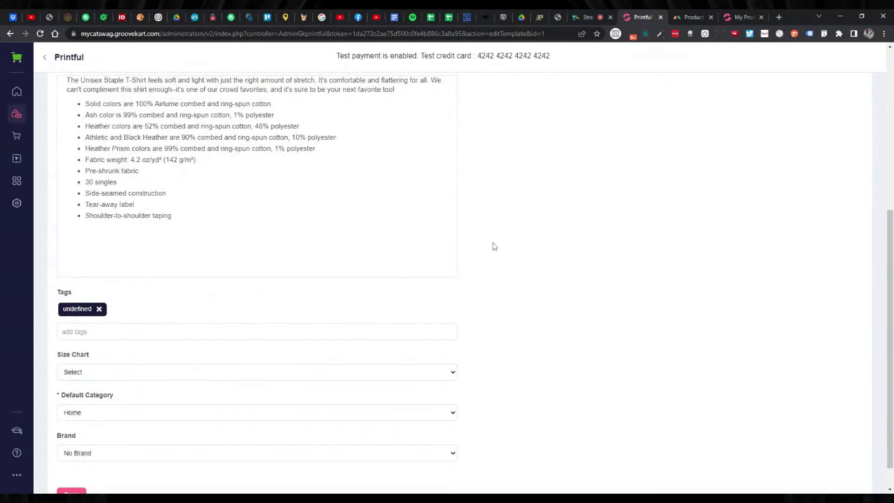
Leave the size chart unset and start a plain paragraph after the Shoulder-to-shoulder taping bullet.
click(454, 372)
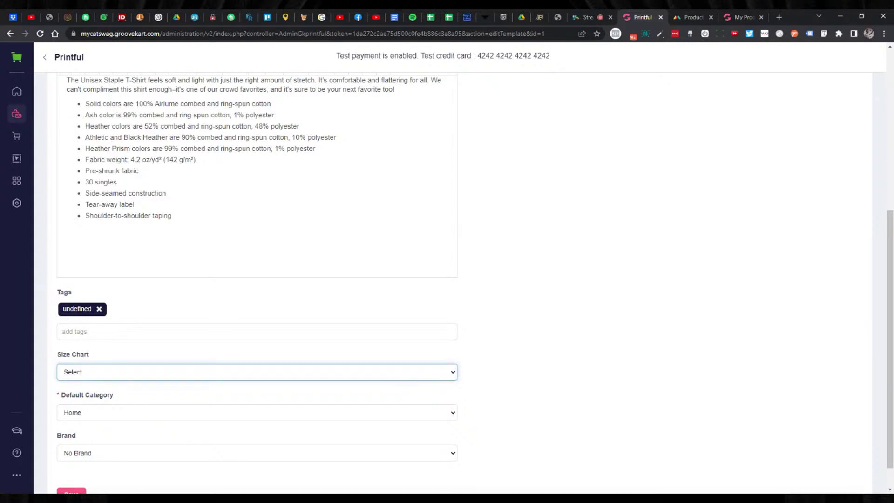
click(584, 302)
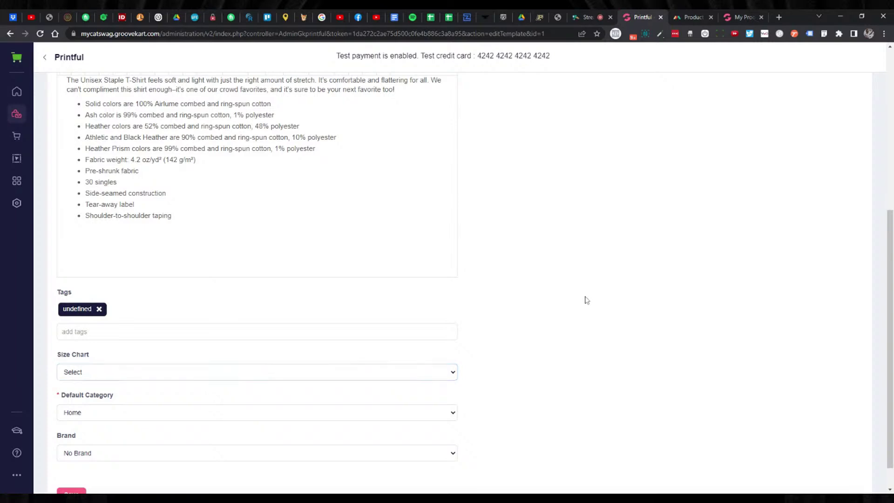
scroll(527, 308, up, 2)
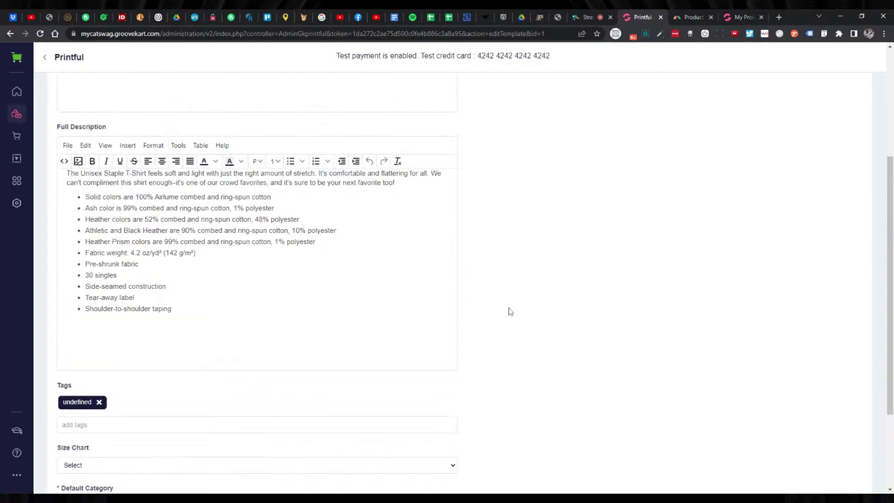
scroll(553, 333, up, 2)
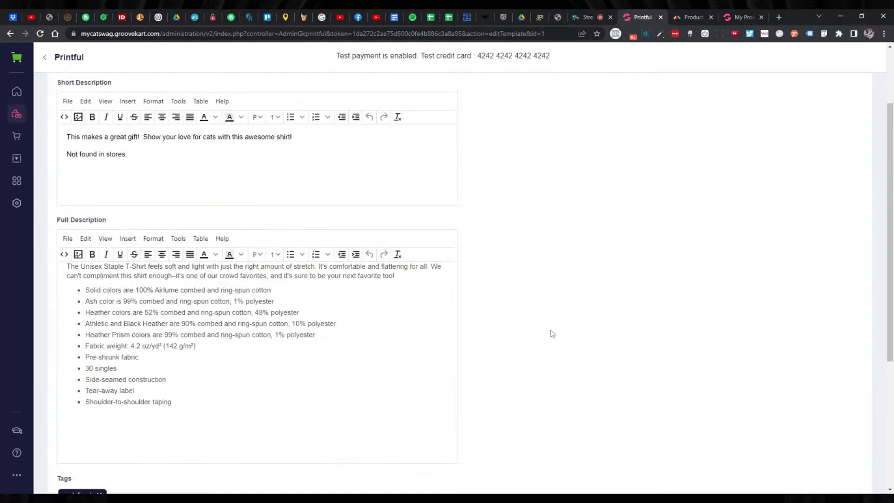
scroll(497, 322, down, 1)
click(171, 355)
key(Return)
key(Return)
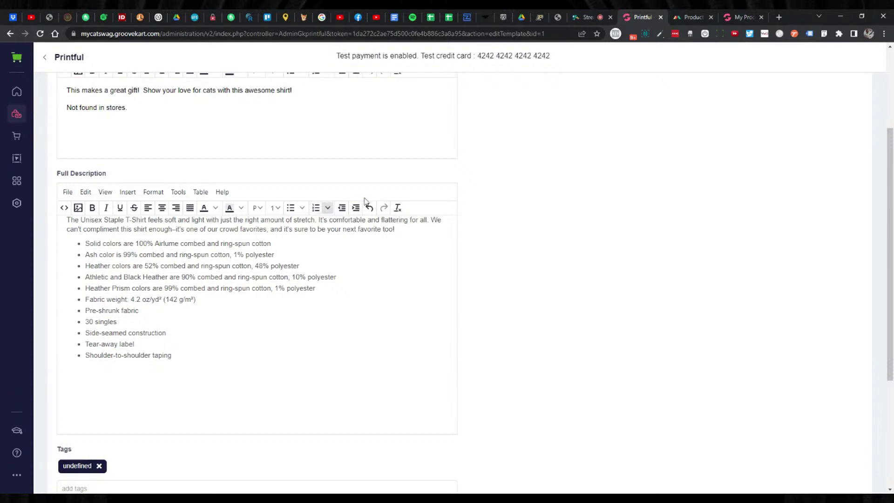
In Printful, browse the T-shirt's Pricing and Print file templates, then open its full guidelines page.
click(698, 20)
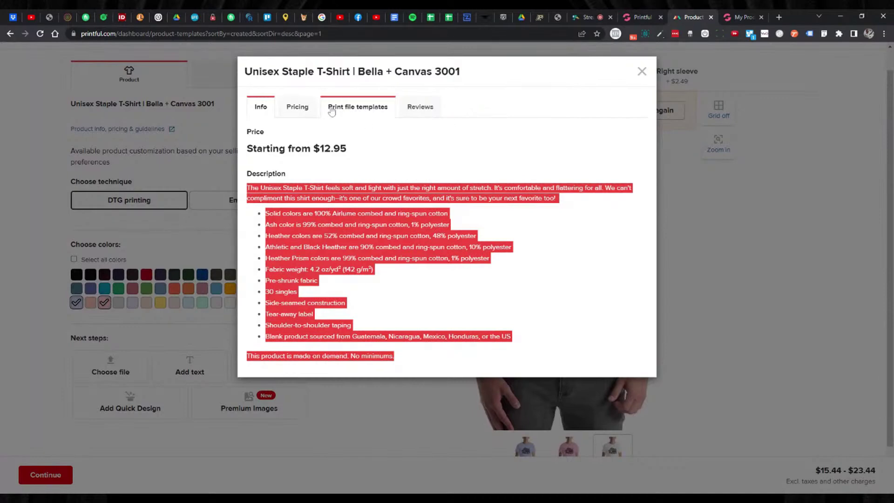
click(353, 150)
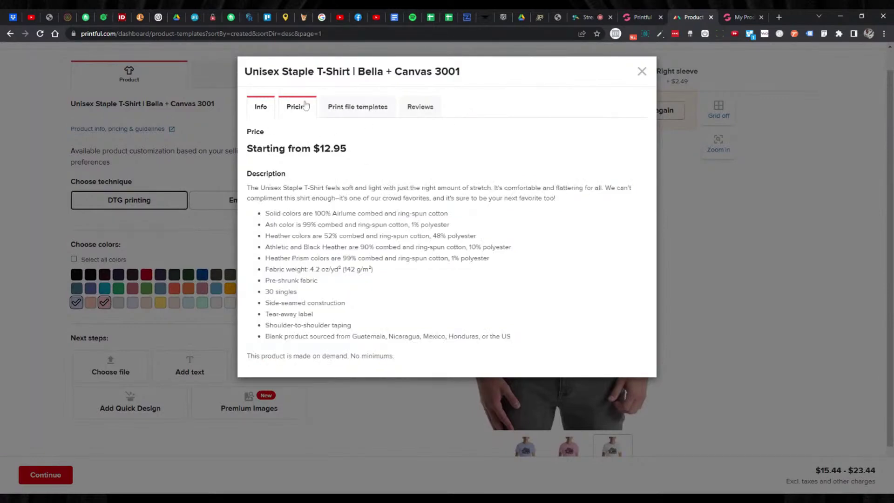
click(297, 107)
click(367, 114)
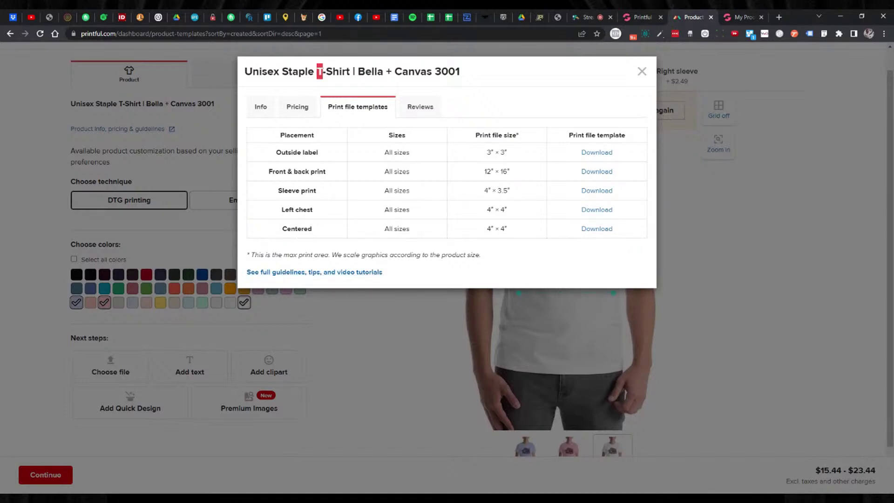
triple_click(319, 71)
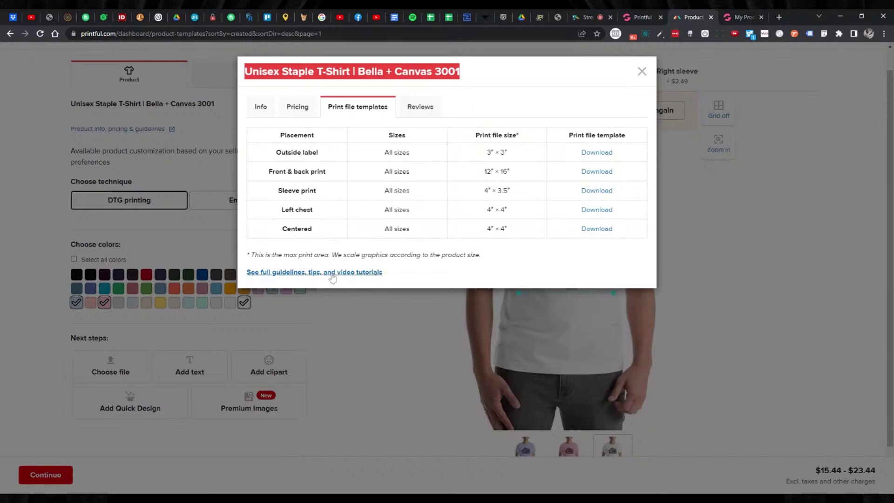
click(332, 275)
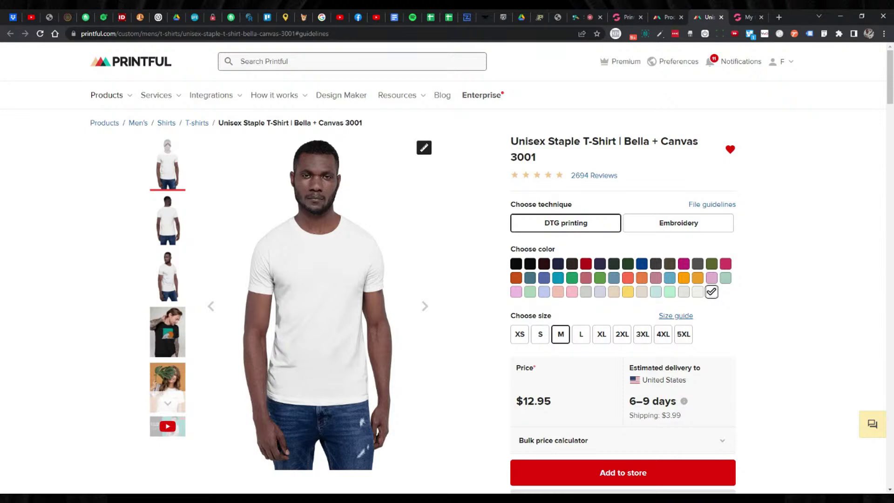
Expand the size guide's Size chart and select the inches table from the SIZE header to 5XL.
click(665, 318)
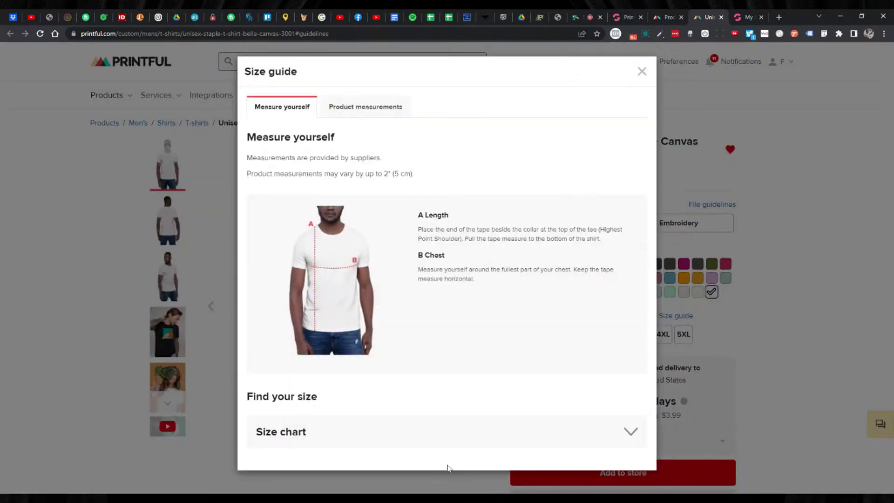
click(471, 434)
scroll(477, 386, down, 5)
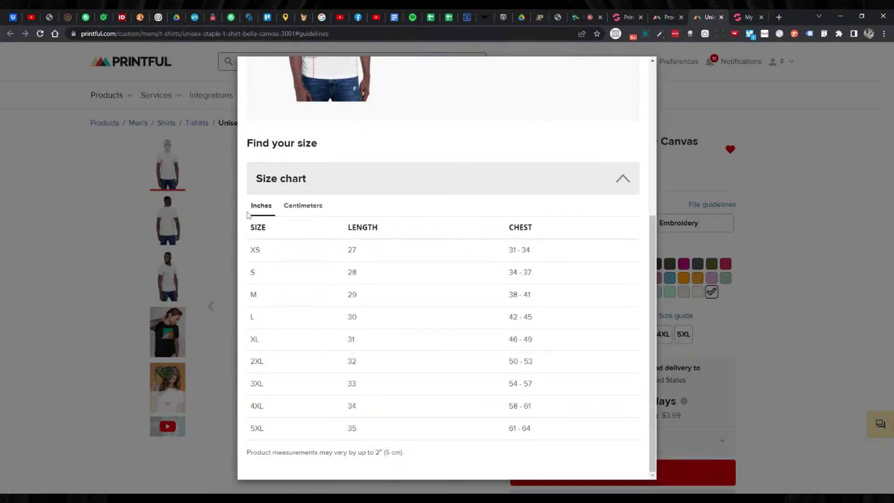
drag(249, 225, 562, 421)
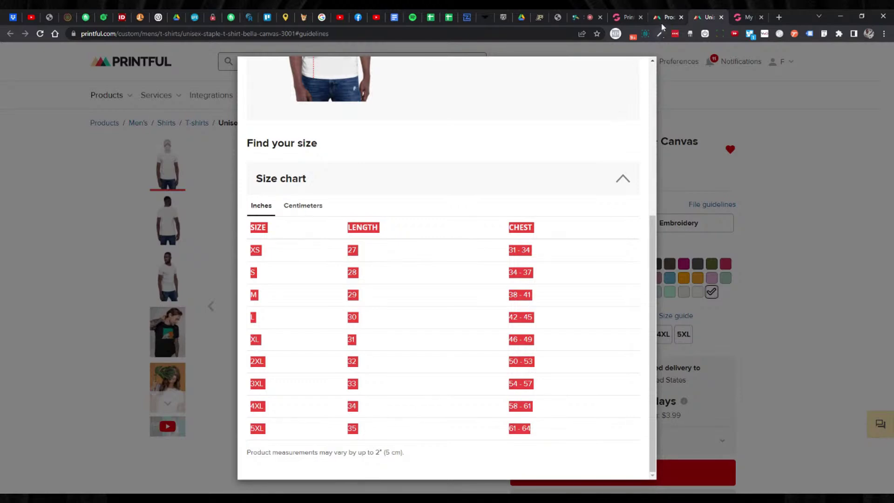
Paste the copied size chart into GrooveKart's Full Description below the bullets.
click(620, 16)
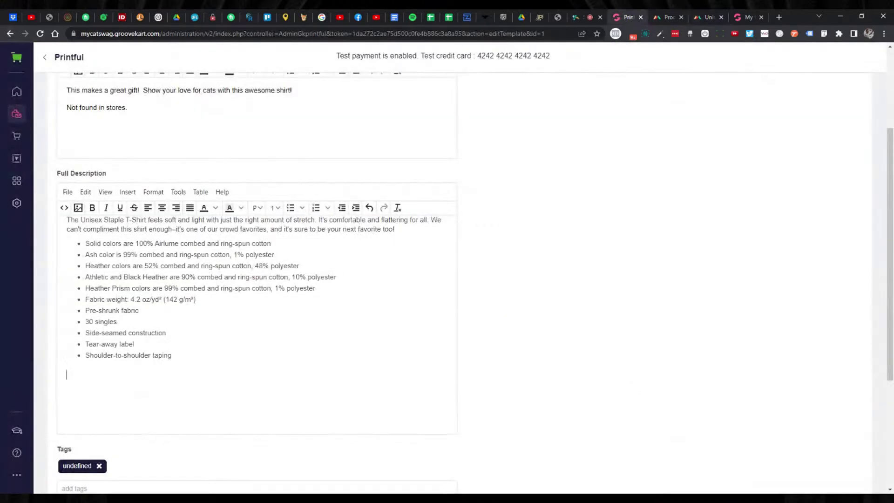
key(ctrl+v)
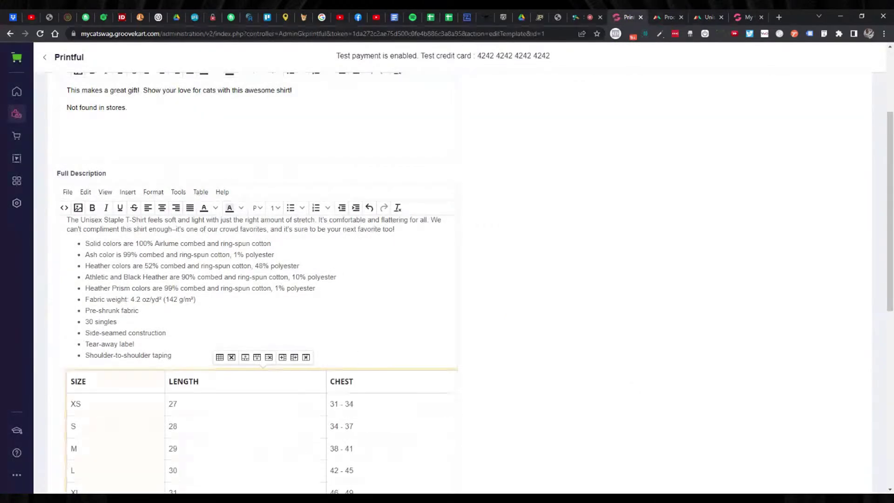
scroll(256, 280, down, 4)
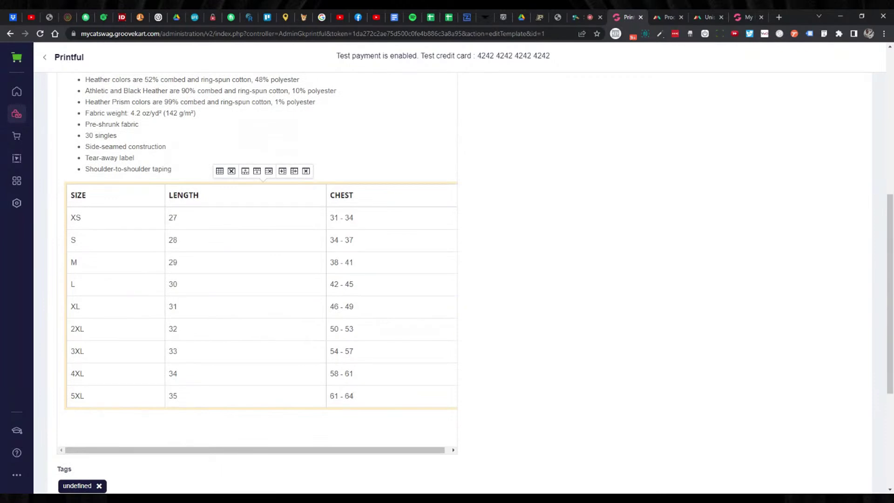
Narrow the LENGTH column, widen CHEST and drag the table edges so it fits.
drag(326, 202, 293, 201)
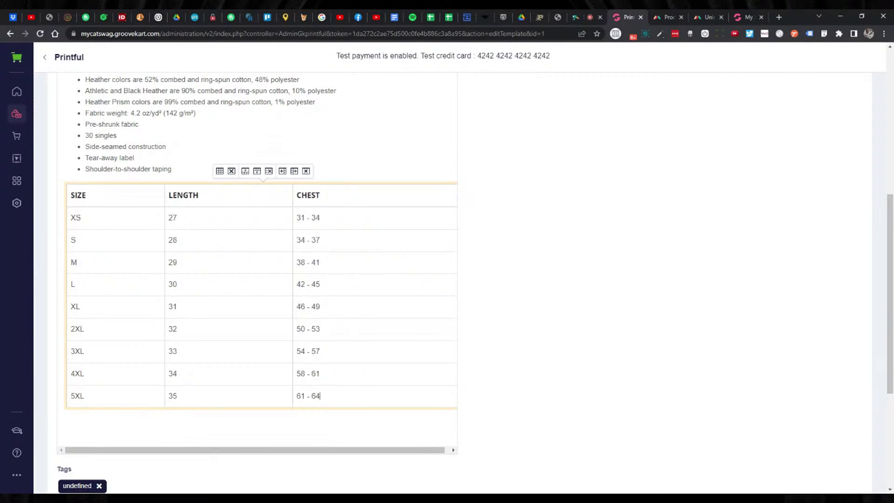
drag(421, 451, 444, 451)
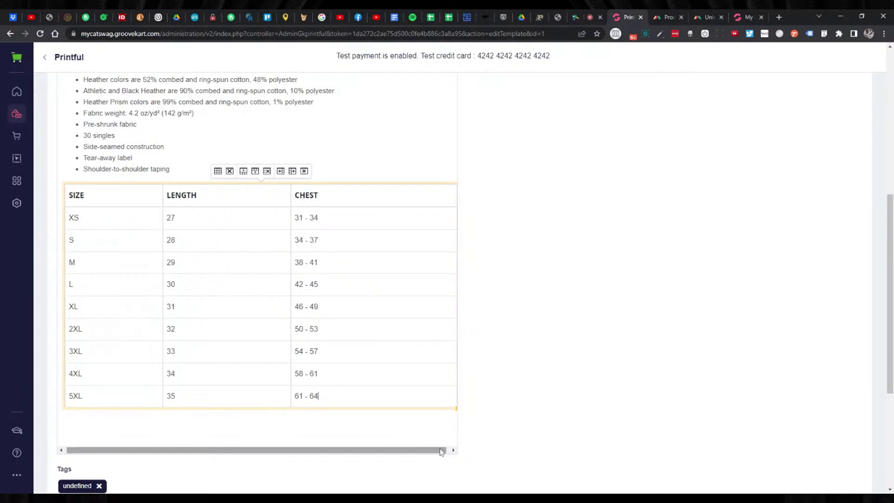
drag(439, 449, 447, 450)
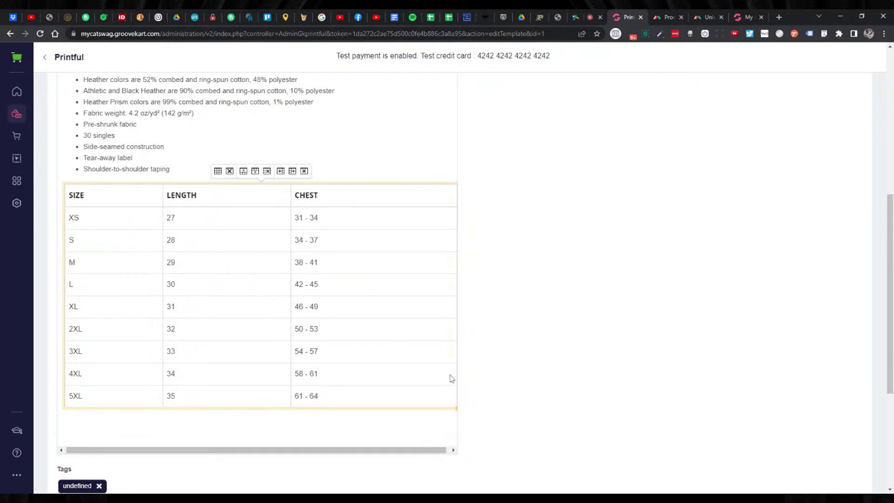
drag(409, 376, 403, 376)
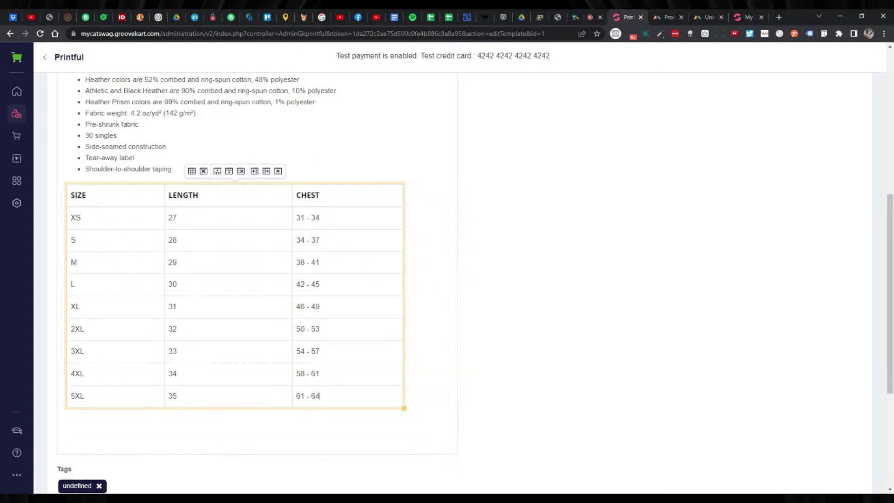
scroll(252, 266, up, 1)
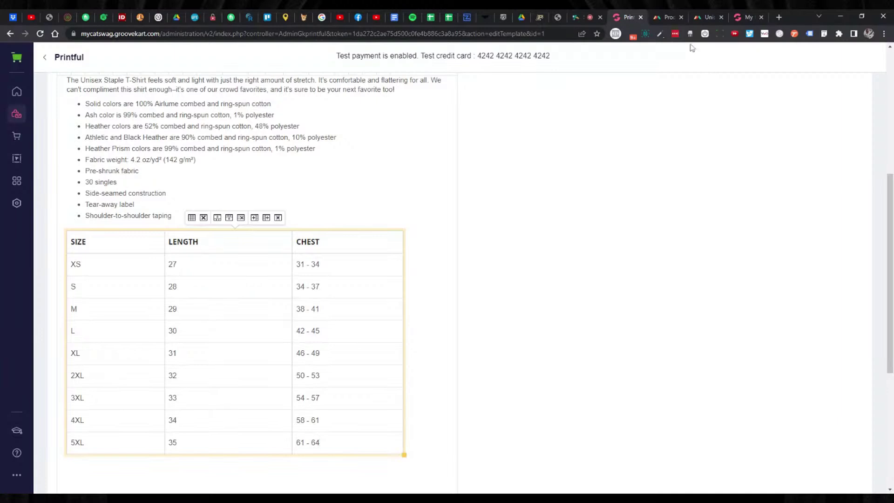
Toggle Printful's chart to Centimeters and back to Inches to confirm the units, then return to GrooveKart.
click(702, 21)
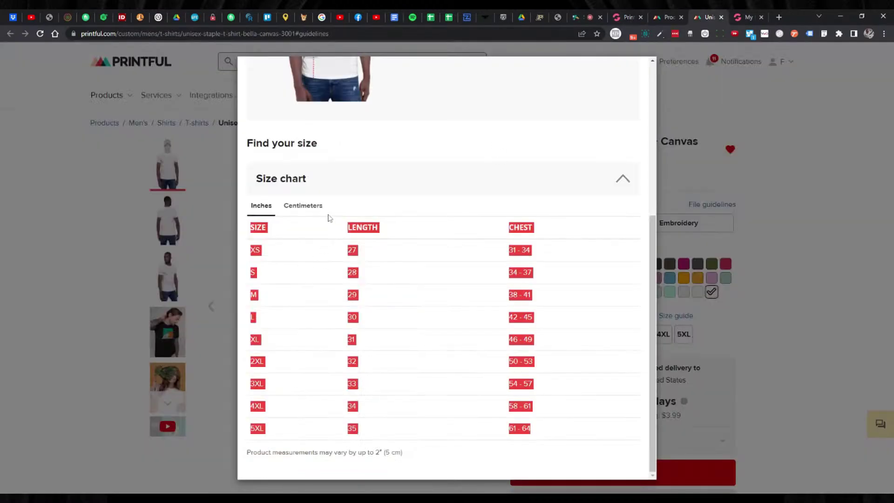
click(311, 209)
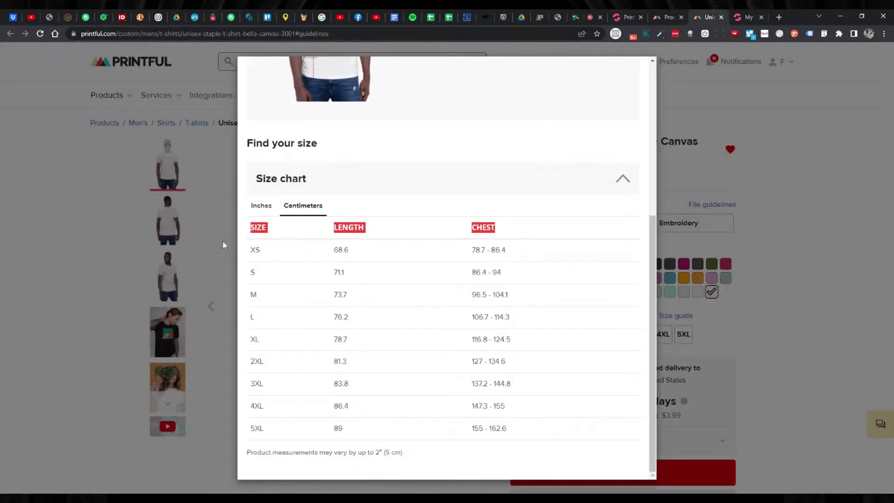
click(255, 213)
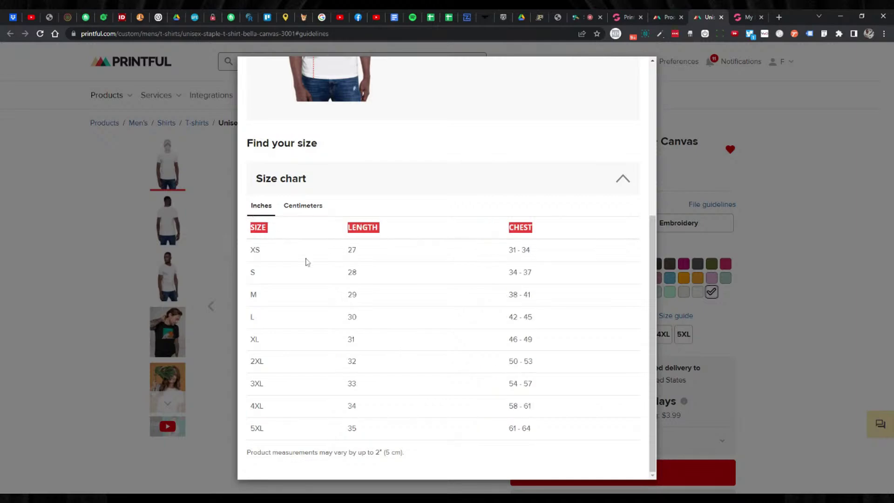
click(625, 18)
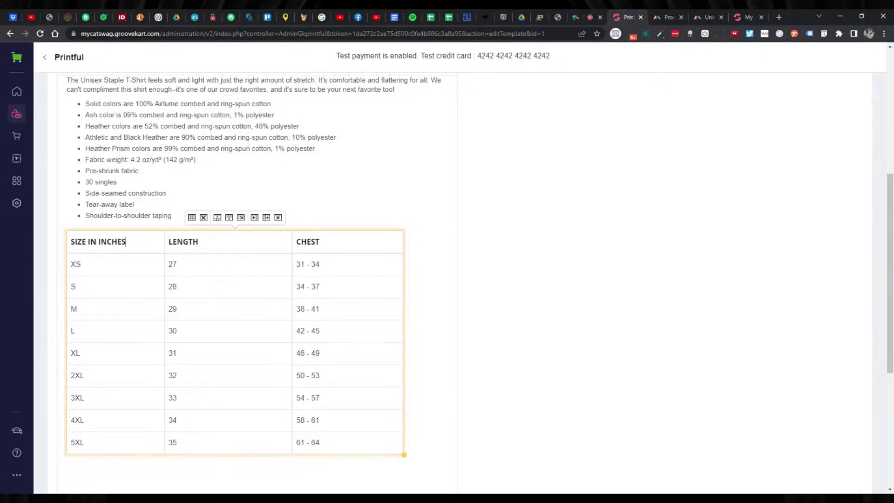
Set the template's Size Chart to T-Shirt.
click(419, 354)
scroll(420, 354, down, 1)
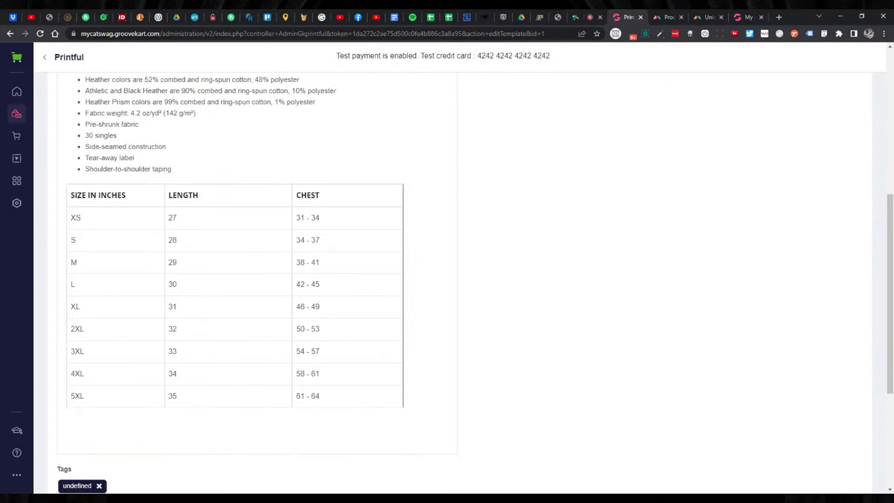
scroll(217, 358, down, 4)
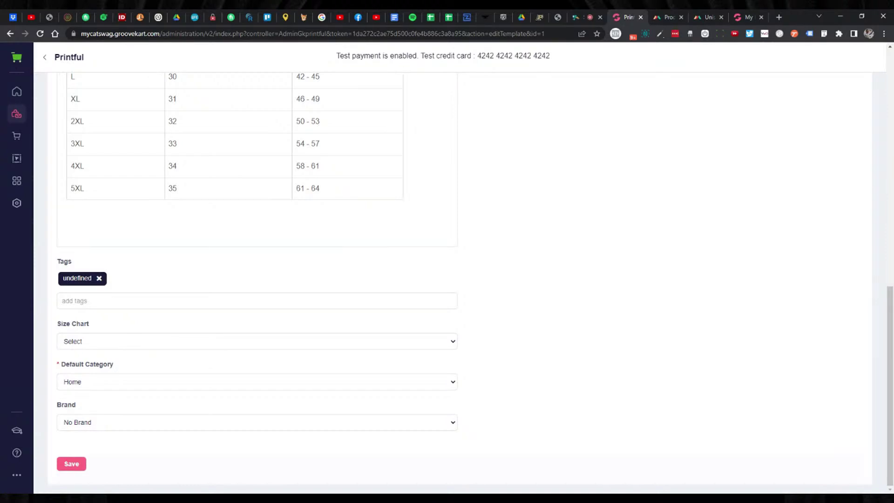
click(132, 342)
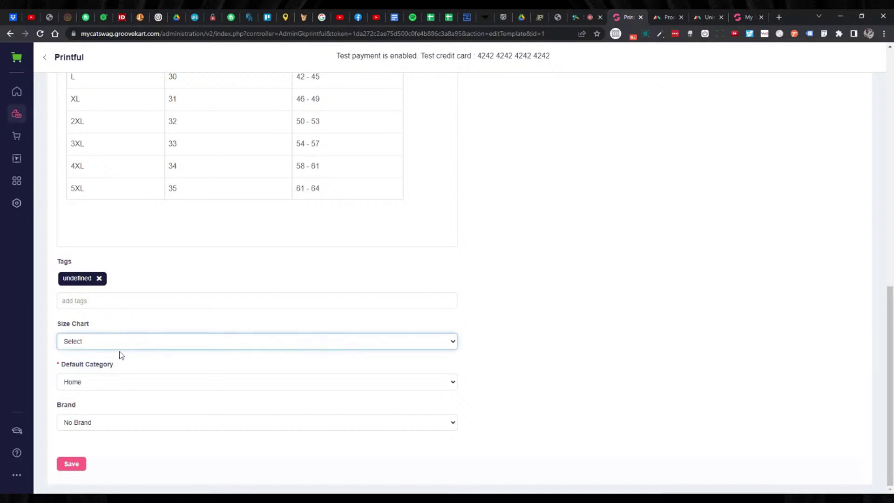
click(121, 355)
scroll(286, 343, up, 2)
scroll(321, 299, down, 2)
click(133, 358)
click(141, 365)
scroll(152, 354, up, 2)
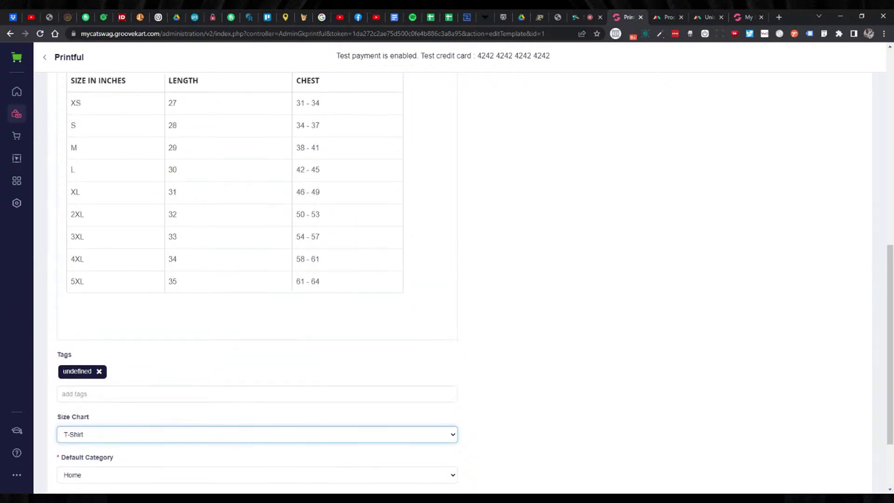
scroll(215, 278, down, 2)
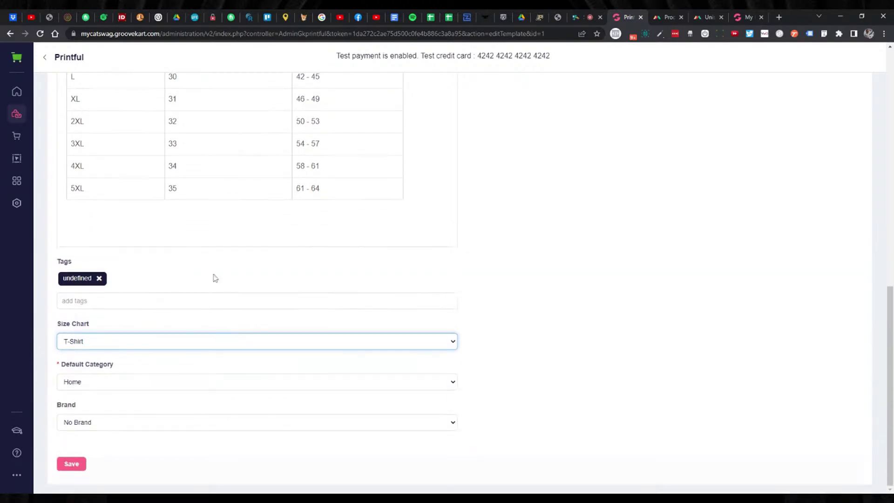
Replace the undefined tag with a 'shirts' tag and save the template.
click(98, 278)
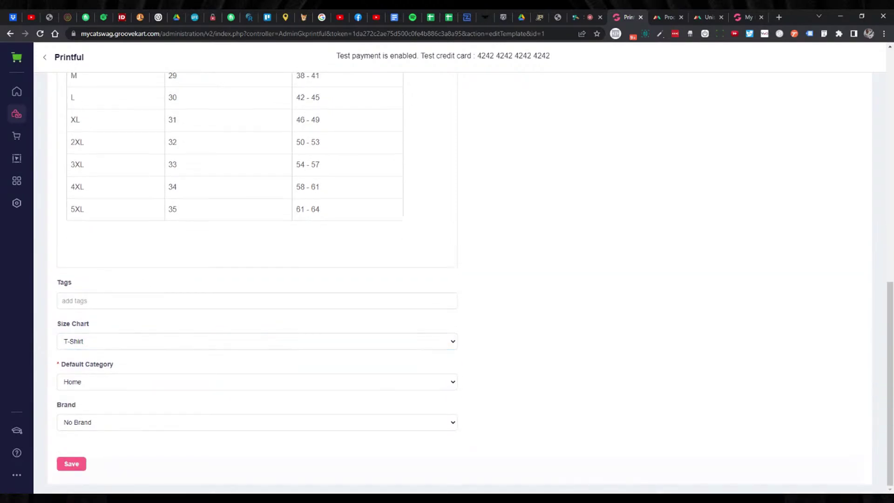
text(shirt)
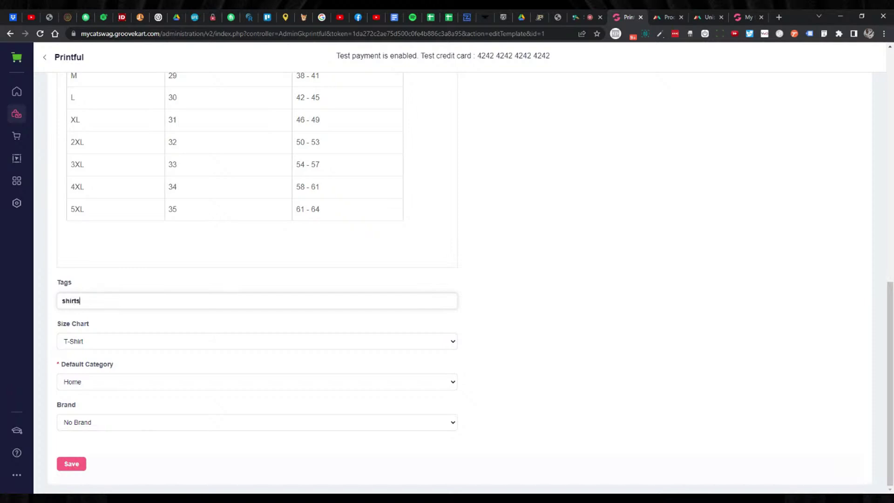
text(s)
key(Return)
scroll(107, 326, down, 1)
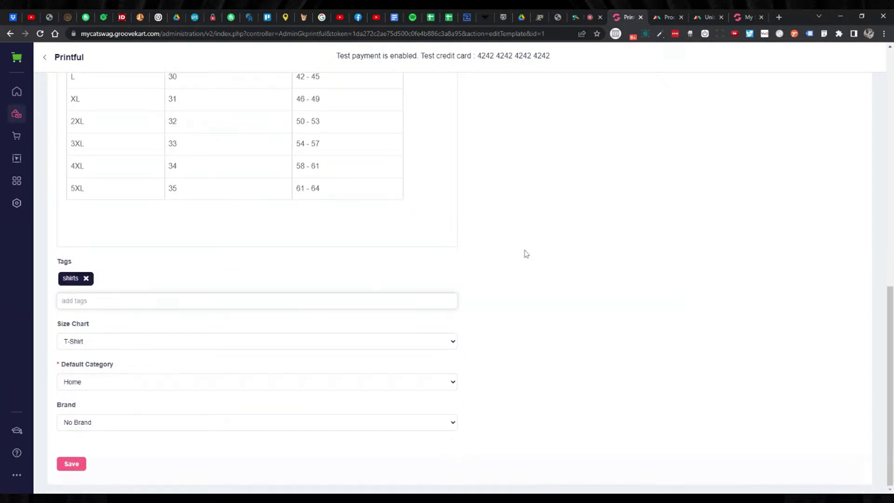
scroll(598, 225, up, 5)
scroll(551, 223, up, 2)
scroll(514, 225, down, 7)
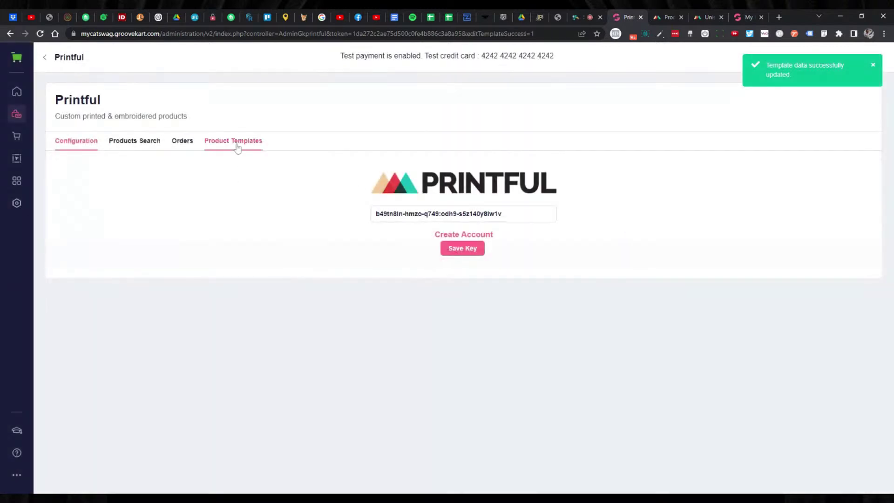
Select the template's name in the Product Templates list, then go back to Printful and close the info popup.
click(237, 146)
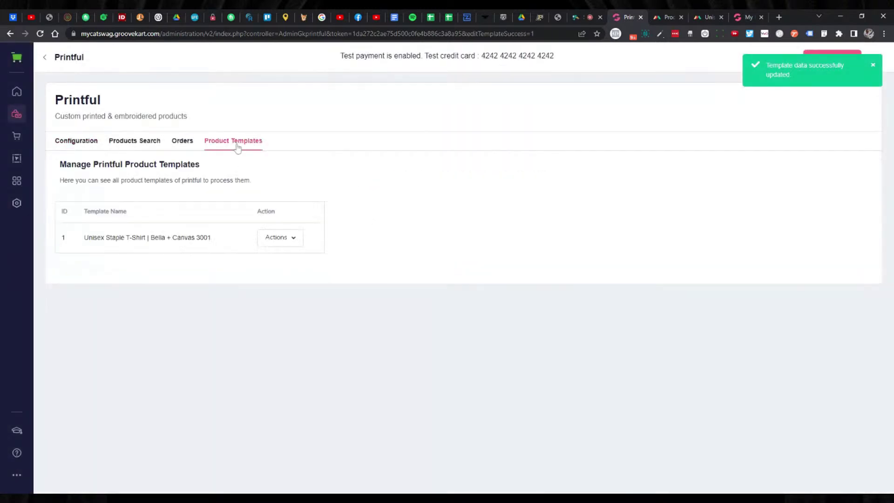
click(284, 239)
click(137, 256)
triple_click(130, 237)
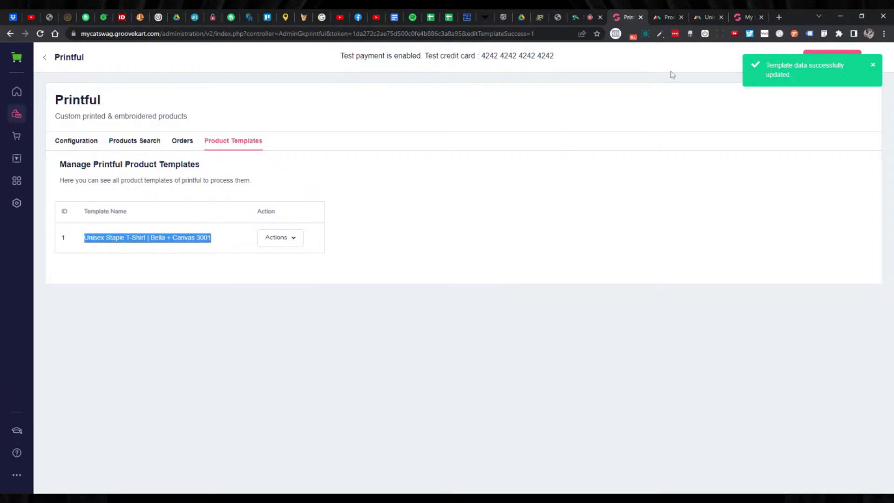
click(660, 19)
click(641, 70)
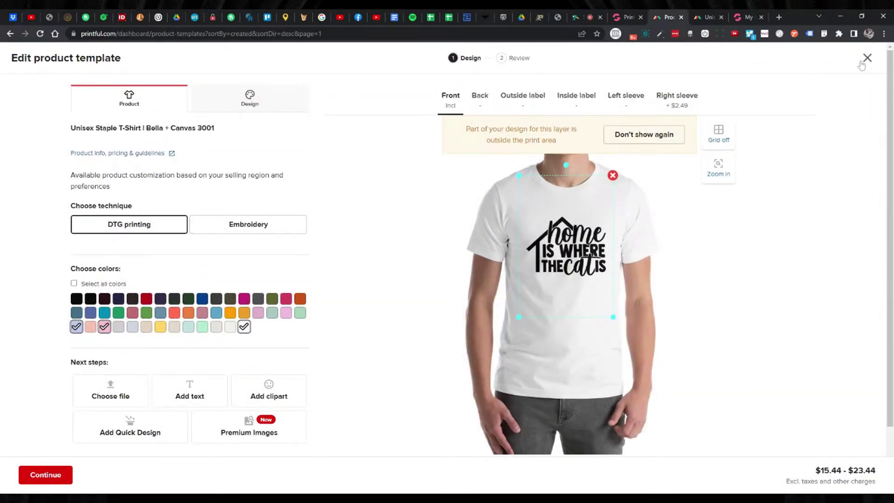
Start a new product template, searching '30' to pick the Unisex Staple T-Shirt | Bella + Canvas 3001.
click(867, 58)
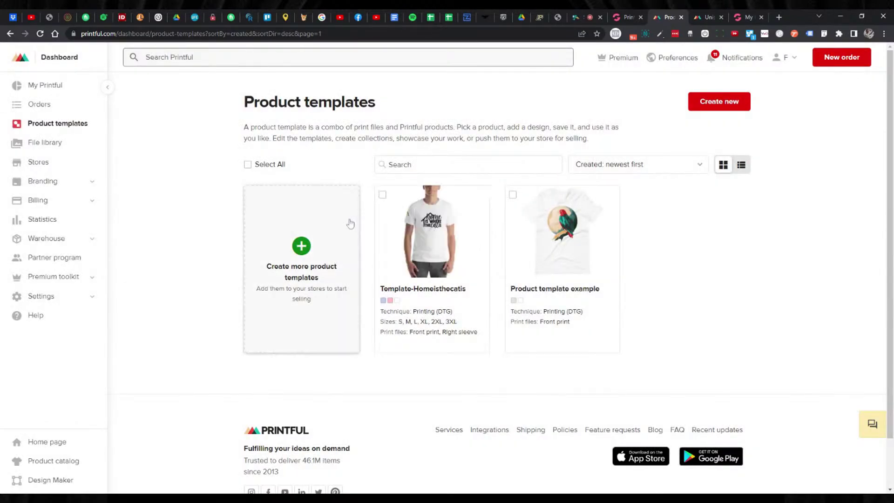
click(301, 245)
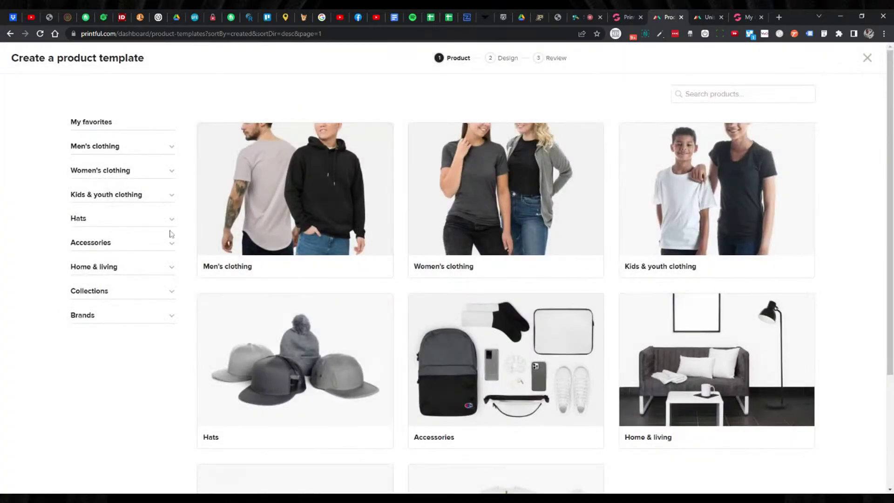
click(713, 94)
text(3001)
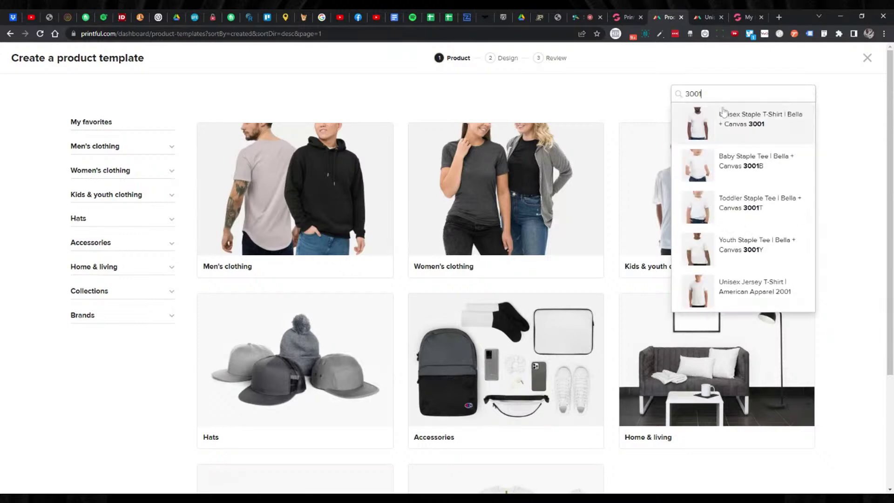
click(730, 124)
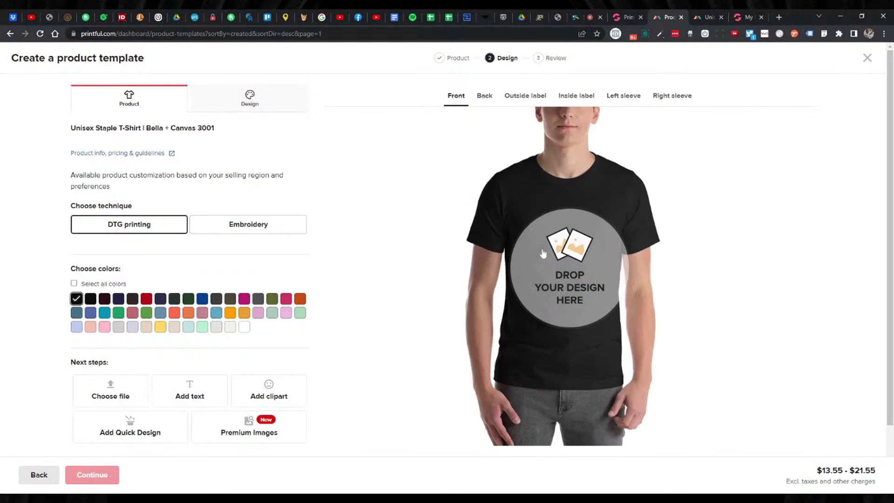
Place lifeisbetterwithacat.png centred on the shirt front and add Navy as a colour.
click(543, 254)
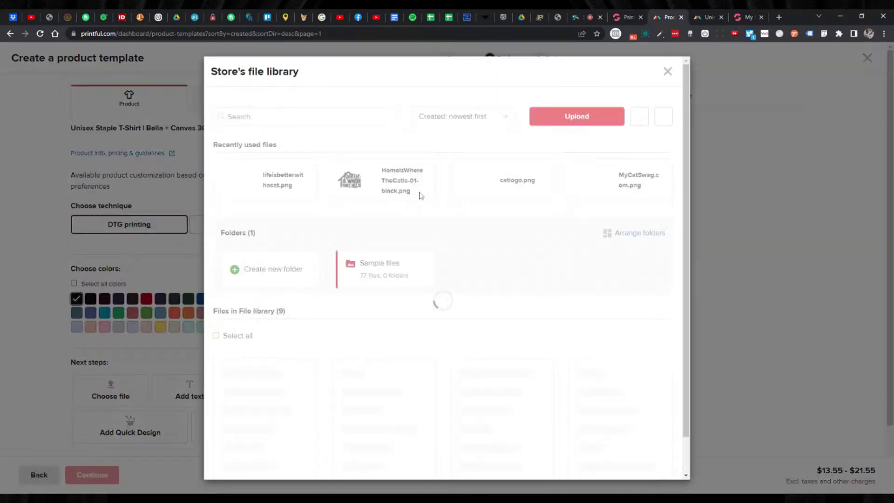
scroll(376, 217, down, 4)
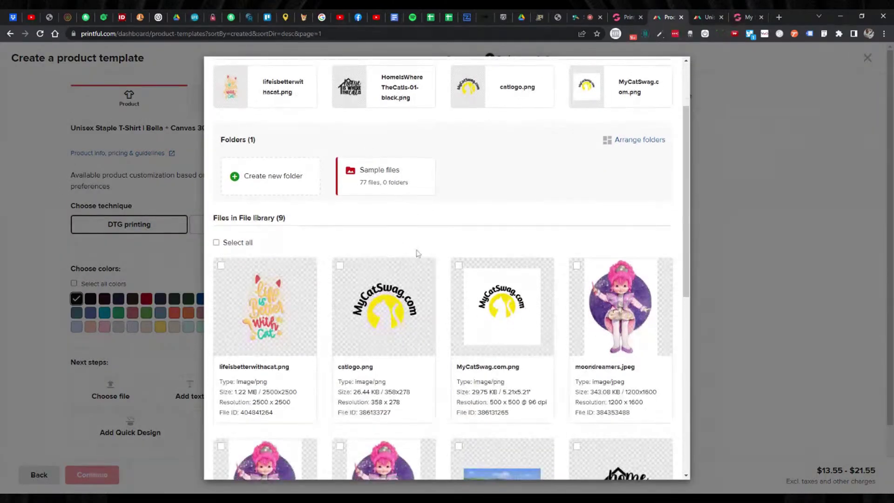
scroll(417, 255, down, 1)
scroll(415, 253, up, 2)
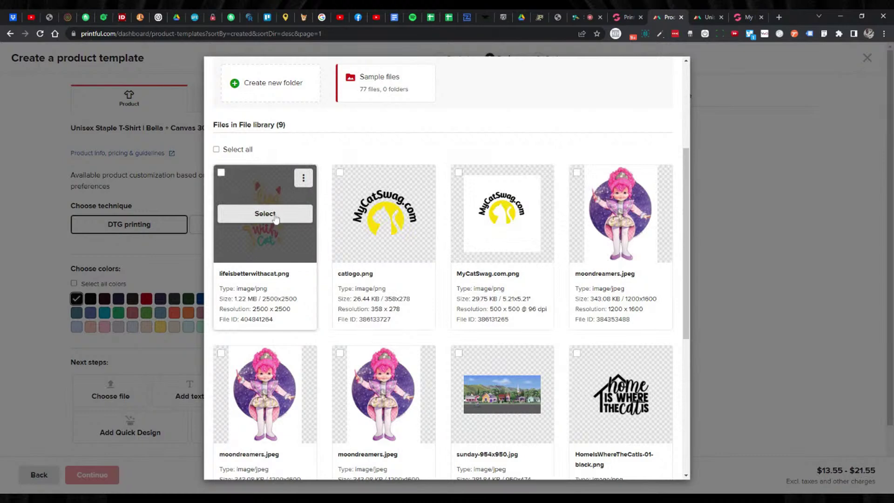
click(275, 218)
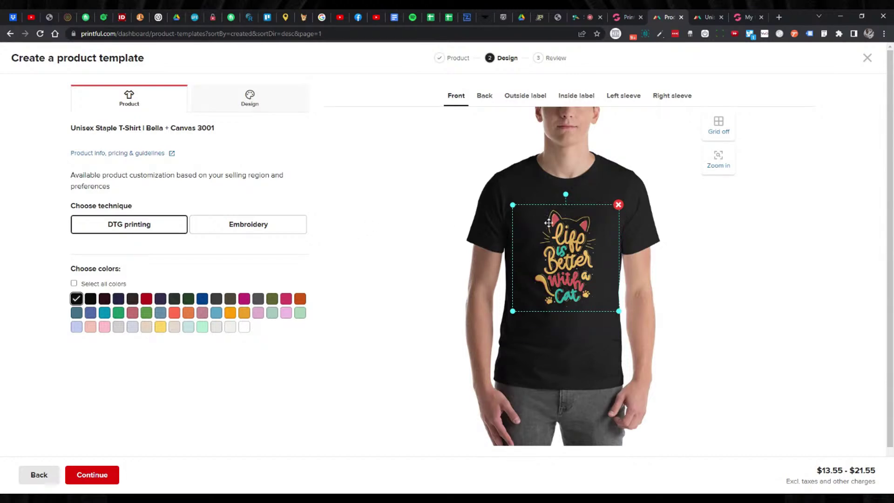
mouse_move(544, 224)
mouse_down()
mouse_move(513, 200)
mouse_move(542, 218)
mouse_up()
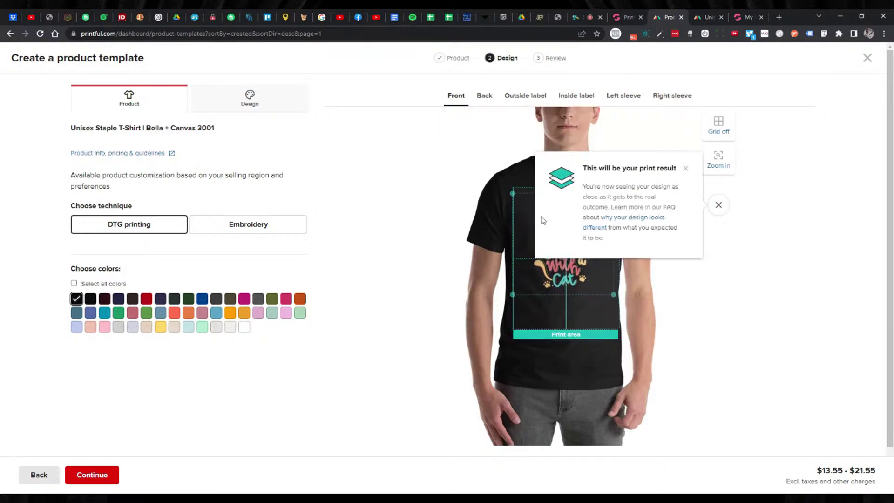
click(572, 279)
drag(596, 228, 602, 231)
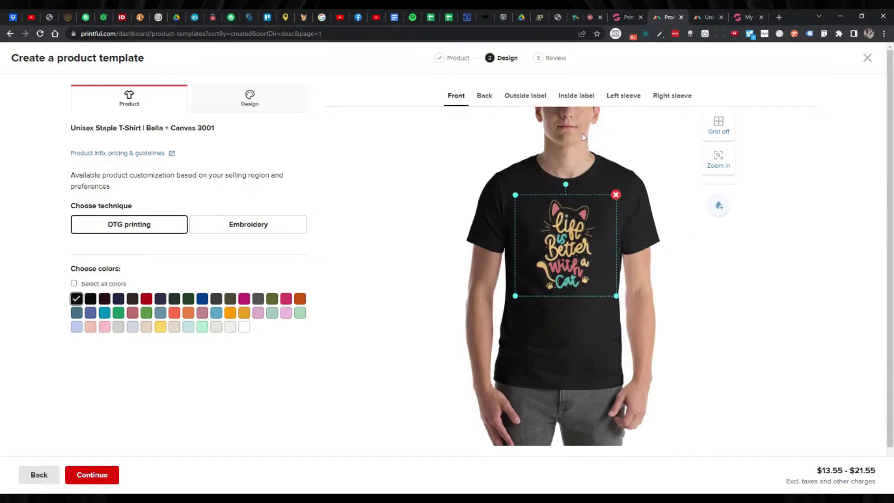
click(120, 300)
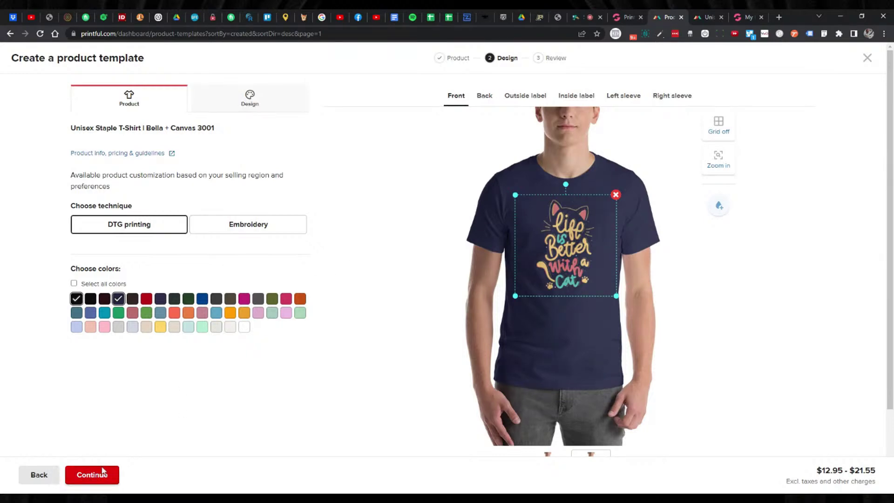
Title the template 'Life Is Better Short-Sleeve Unisex T-shirt'.
click(104, 476)
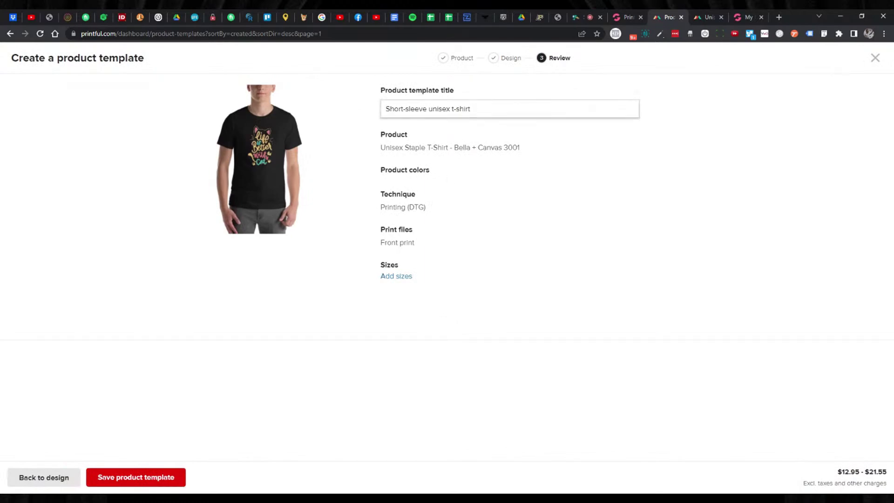
text(Lie Is)
key(shift+Home)
key(BackSpace)
text(Life Is Better)
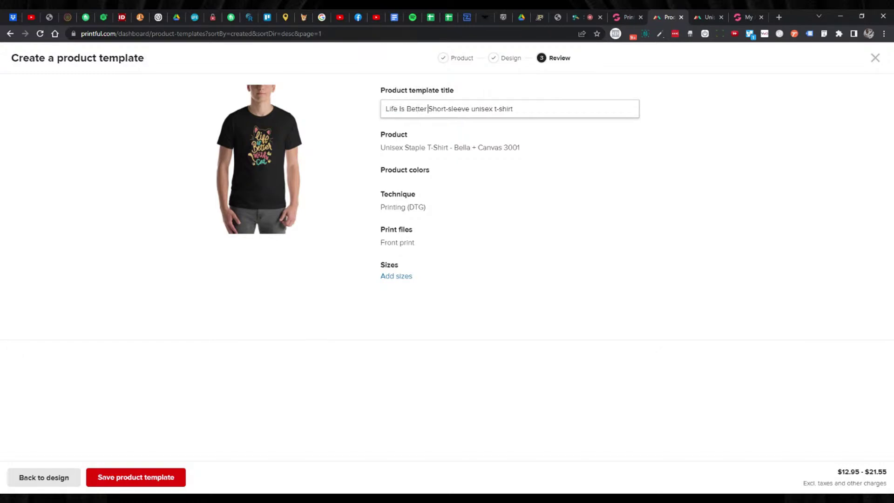
key(BackSpace)
text(S)
key(BackSpace)
text(U)
click(499, 108)
key(BackSpace)
text(T)
Include all sizes XS to 5XL and save the product template.
click(408, 278)
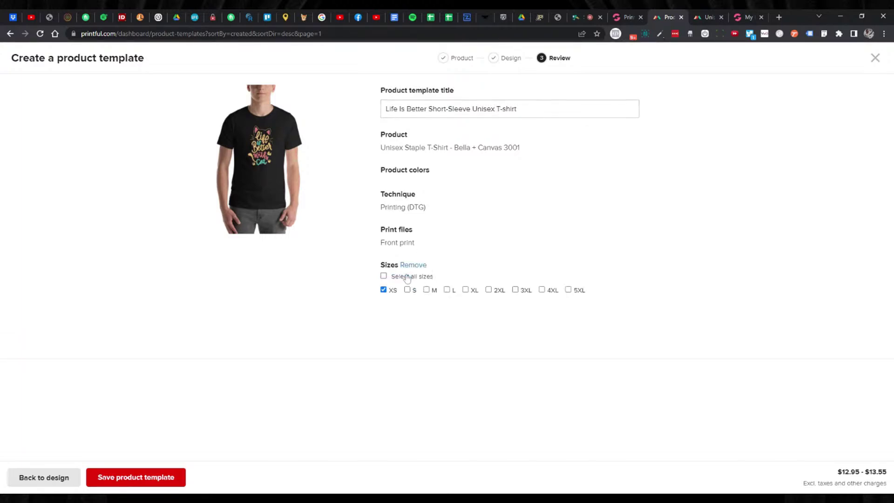
click(384, 276)
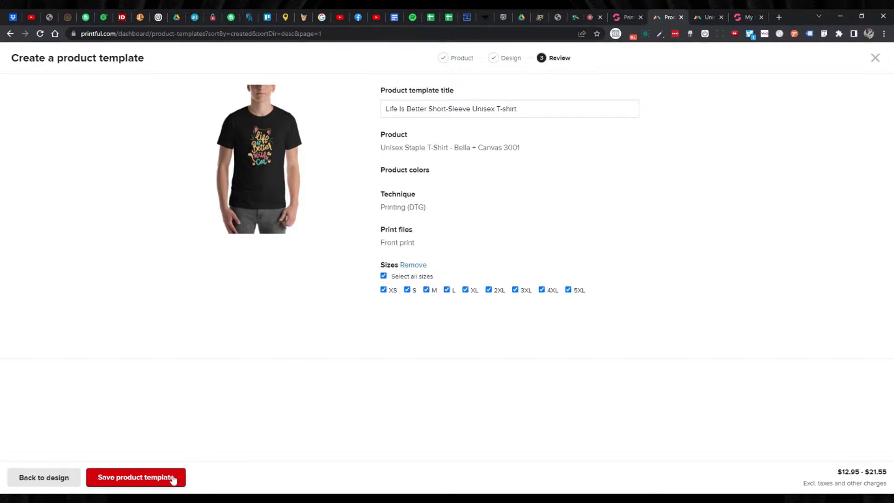
click(171, 480)
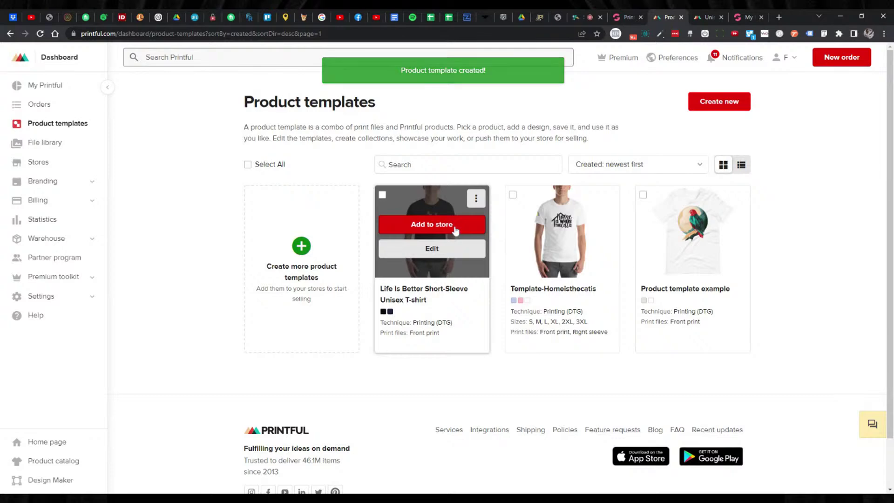
Add the saved template to the store with all sizes selected and Flat mockups, reaching product details.
click(454, 225)
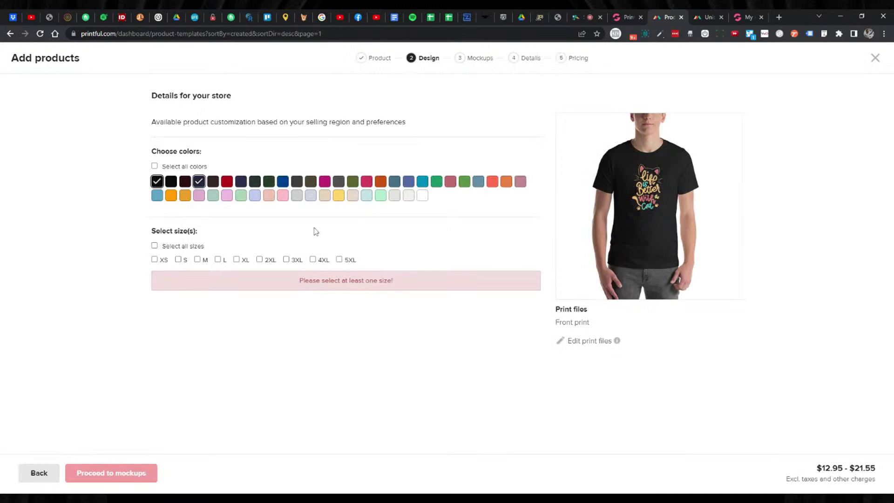
click(155, 246)
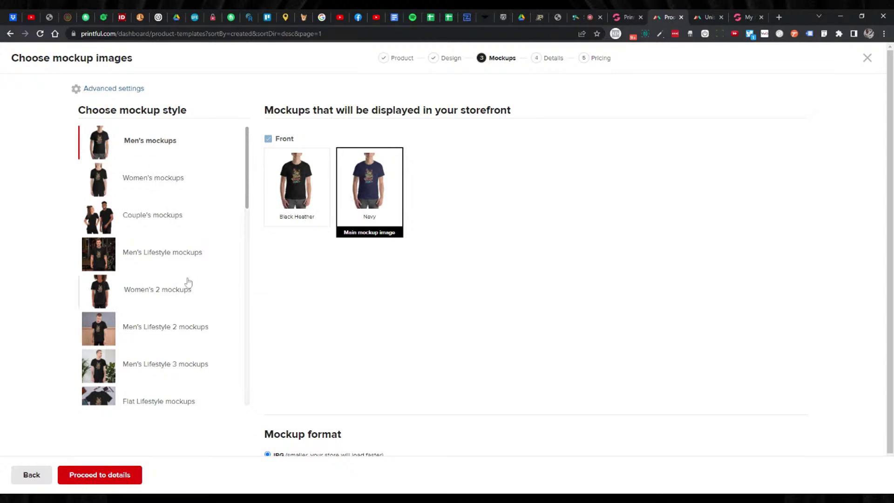
scroll(138, 318, down, 6)
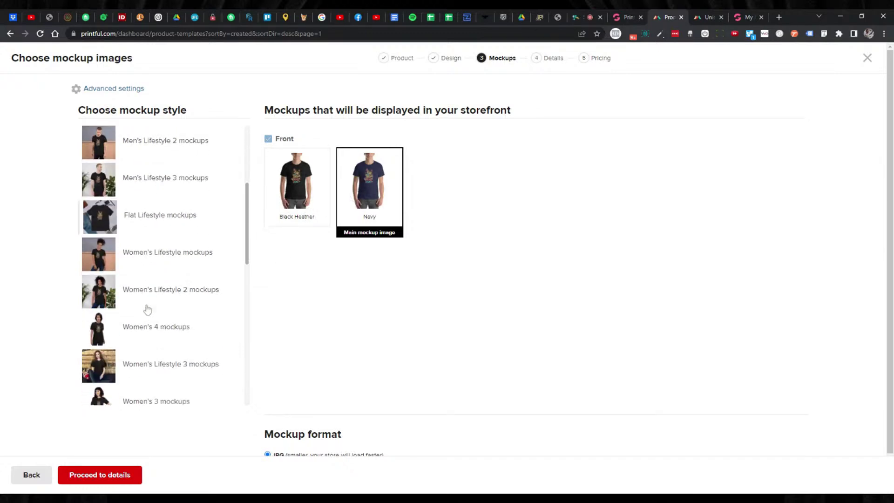
scroll(146, 310, down, 2)
scroll(146, 305, down, 2)
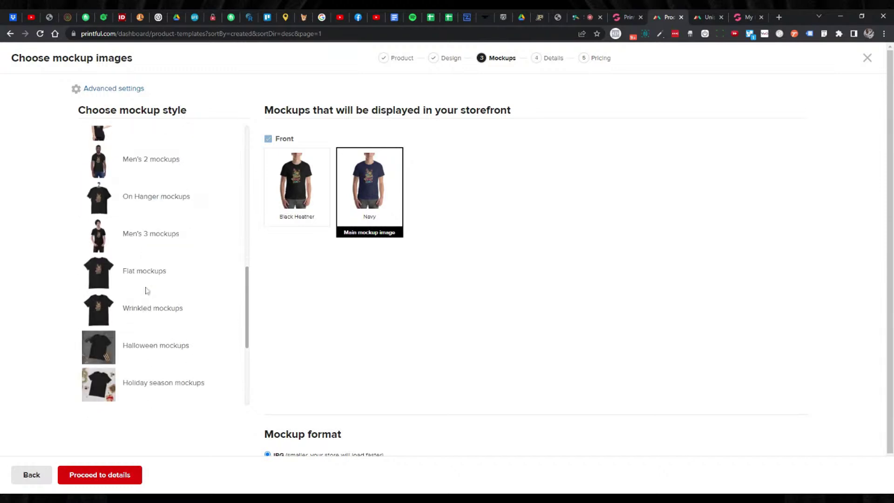
click(147, 287)
click(102, 484)
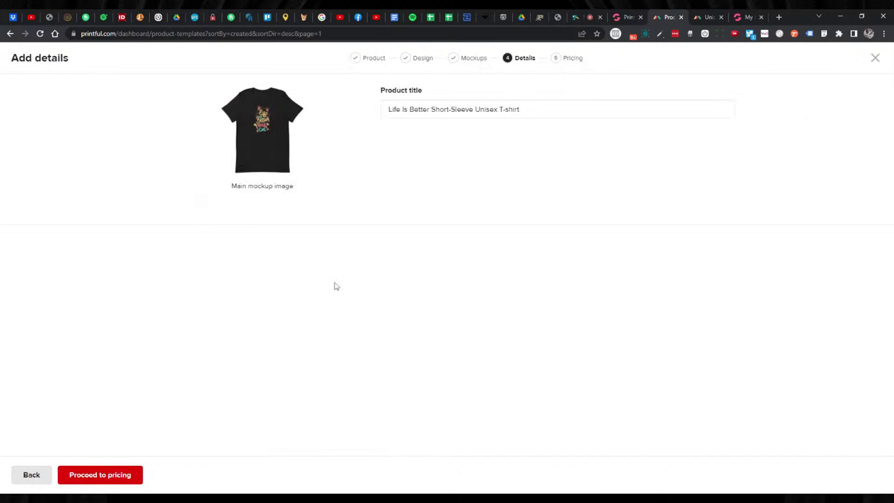
Set the retail price for all sizes to 24.95, replacing the default 30.
click(111, 475)
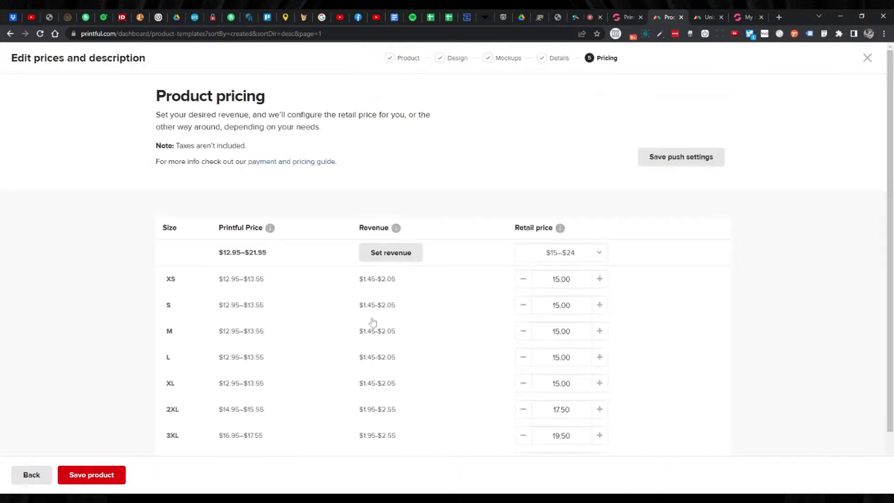
scroll(473, 289, down, 2)
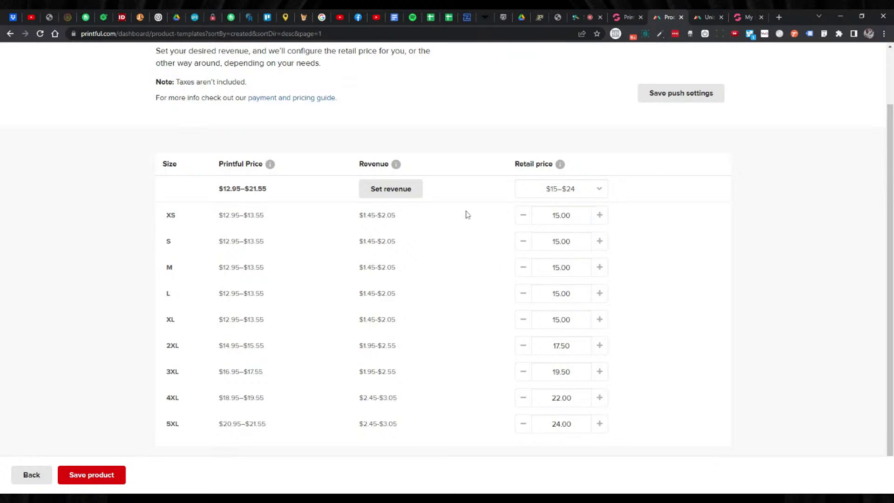
click(599, 191)
drag(532, 236, 505, 236)
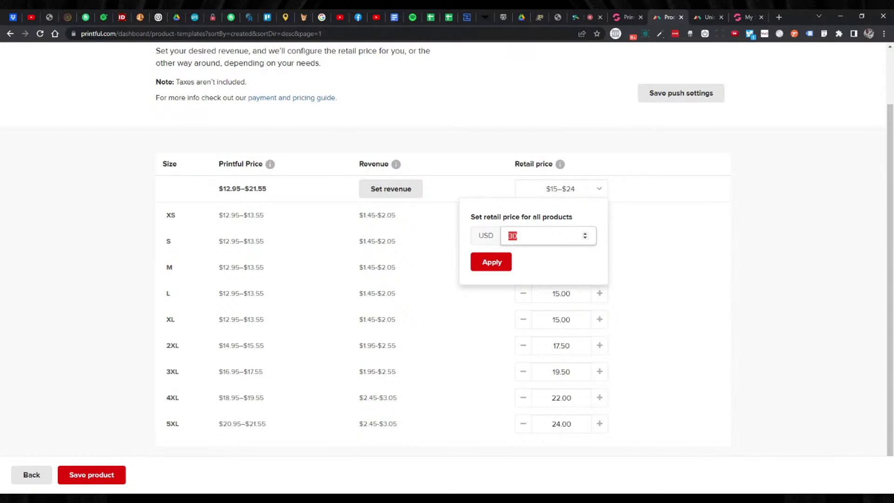
text(24.95)
click(491, 264)
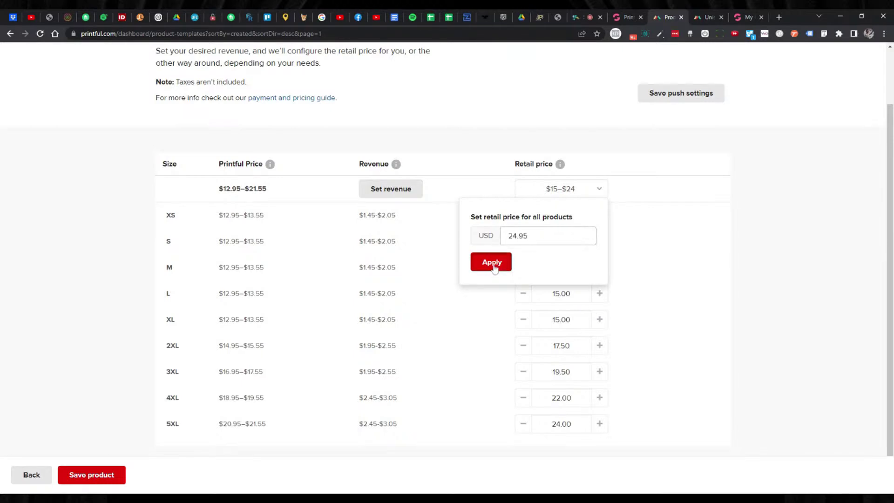
click(630, 184)
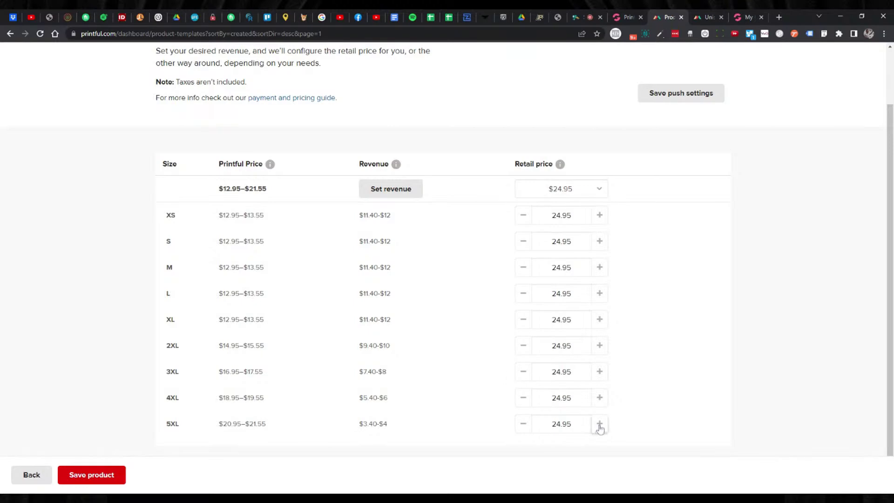
Raise 5XL to 27.95 and 3XL–4XL to 26.95, then save the product to the store.
click(599, 424)
click(600, 425)
click(599, 398)
click(601, 372)
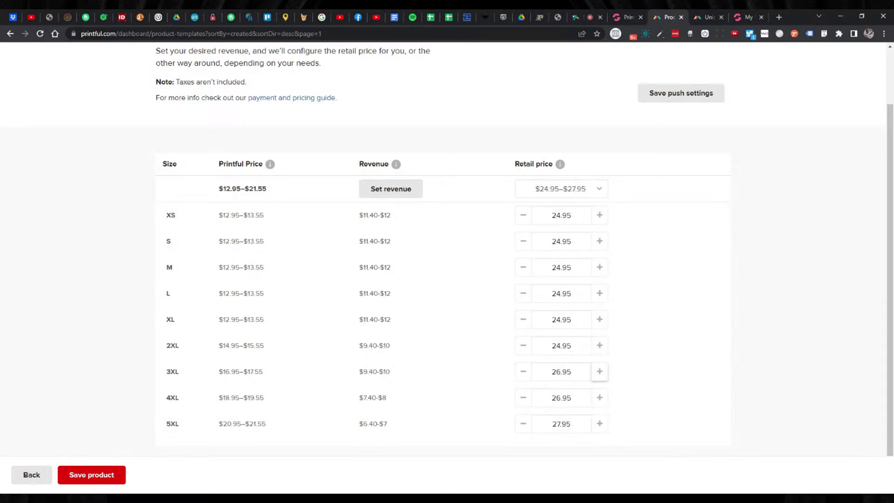
click(80, 475)
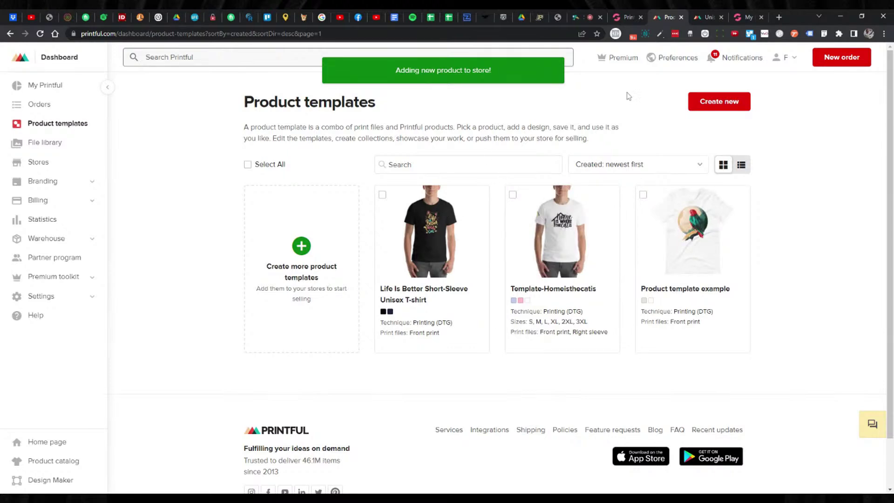
In GrooveKart, open Products > POD & DropShipping and reach the Printful module's Products Search page.
click(623, 17)
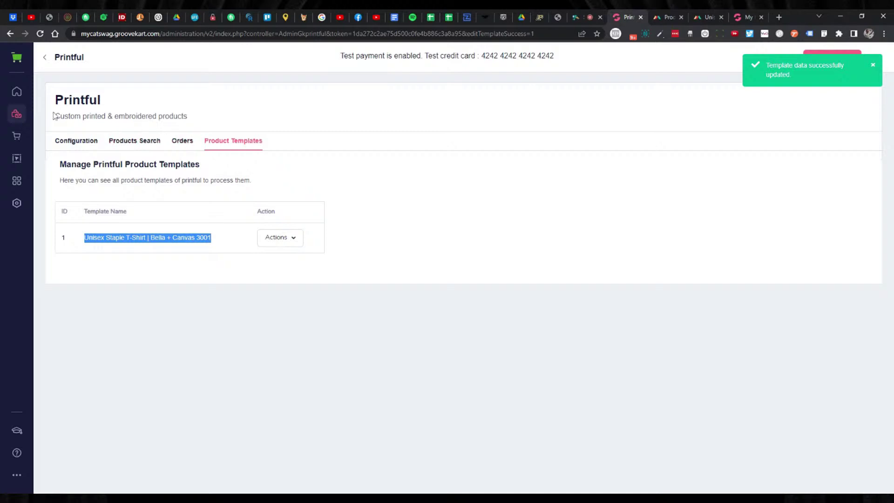
click(17, 116)
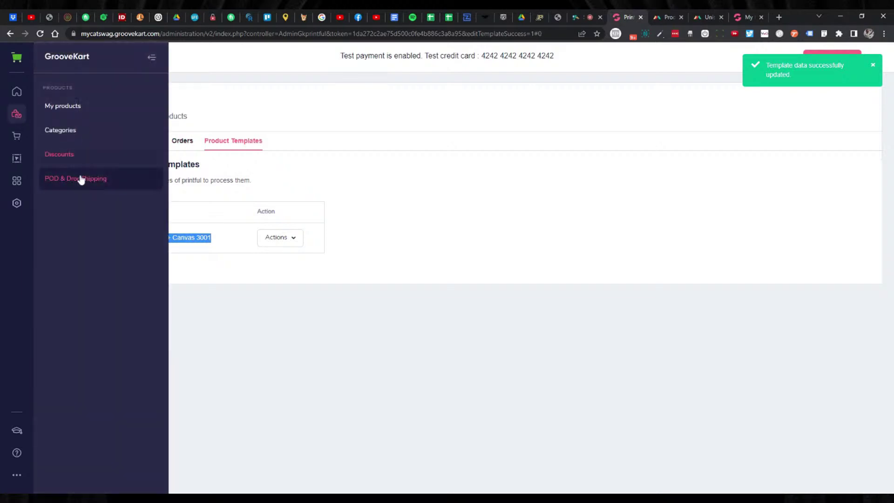
click(98, 184)
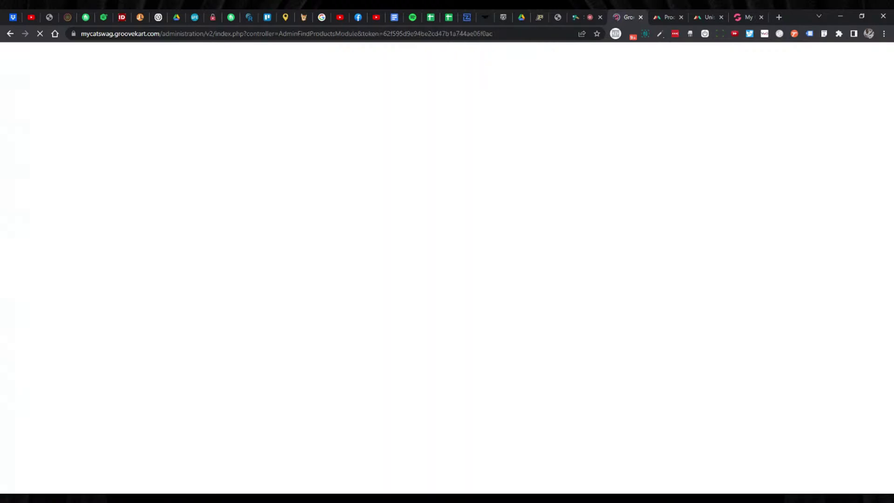
click(849, 269)
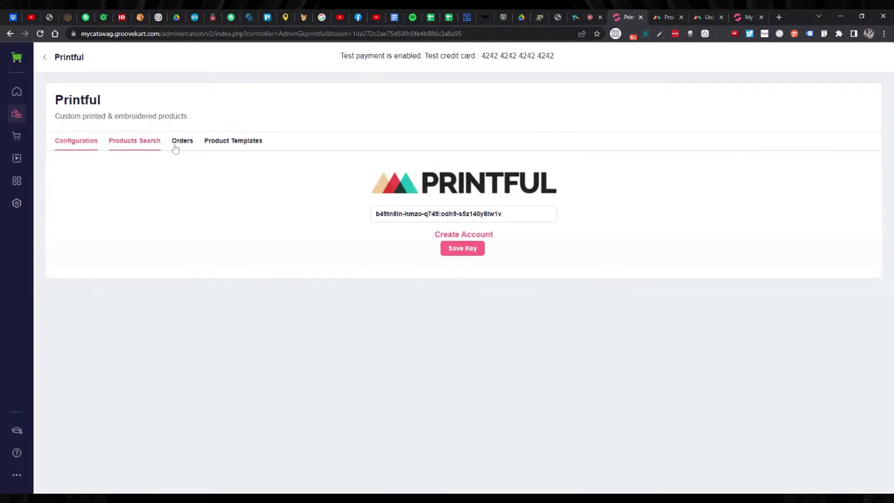
click(669, 17)
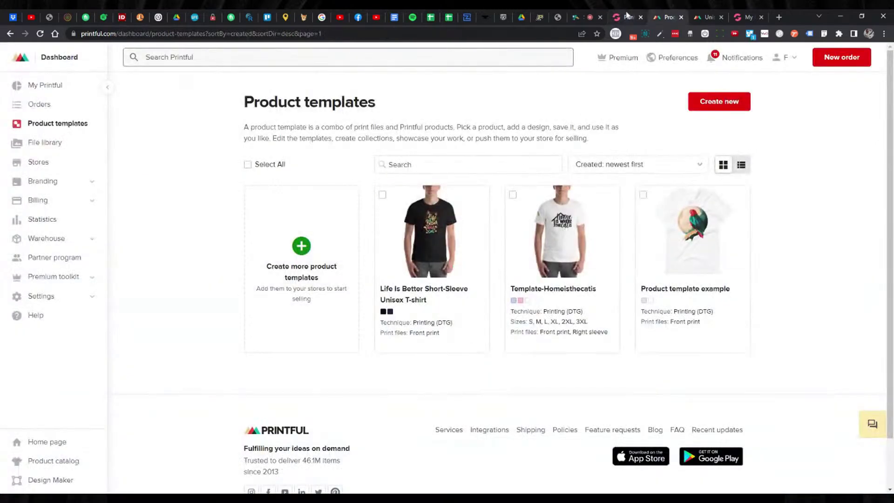
click(623, 17)
click(157, 145)
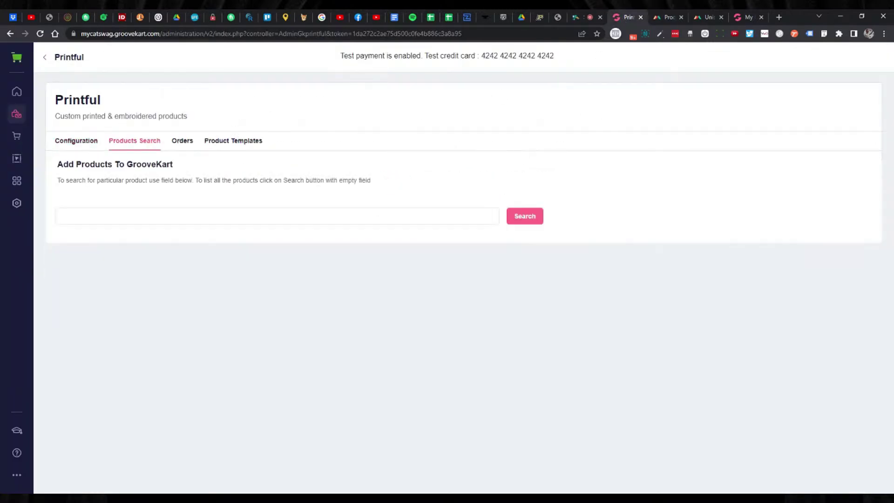
List all Printful products and start adding the Life Is Better Short-Sleeve Unisex T-shirt.
click(519, 217)
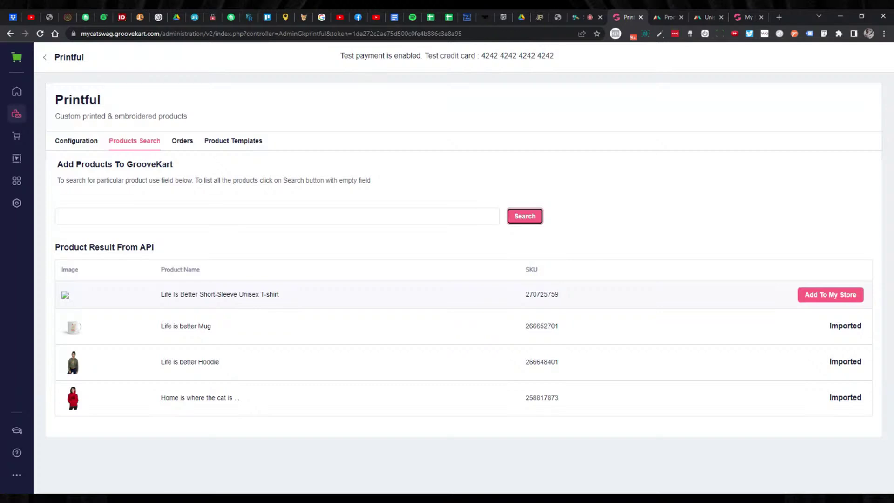
click(182, 141)
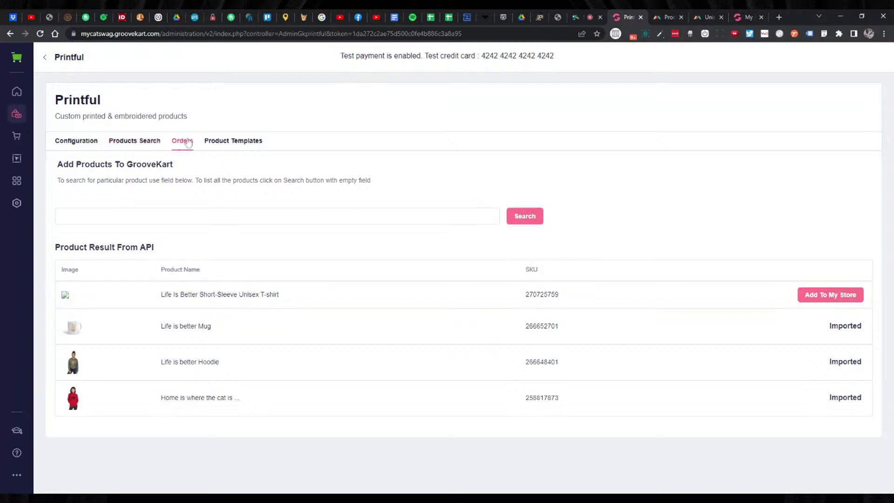
click(148, 147)
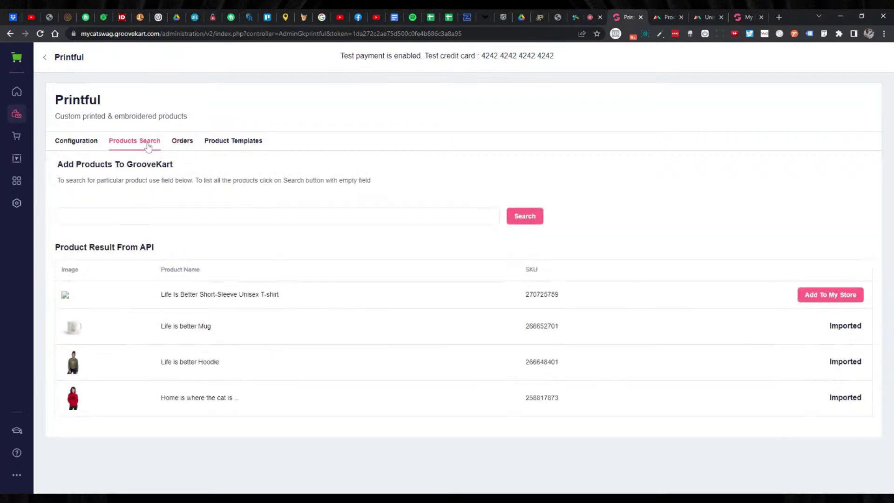
click(230, 33)
key(Return)
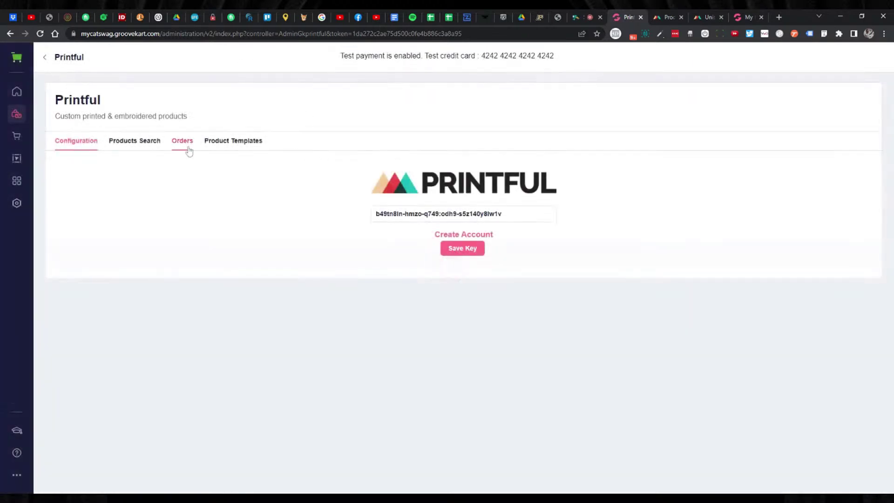
click(135, 141)
click(511, 222)
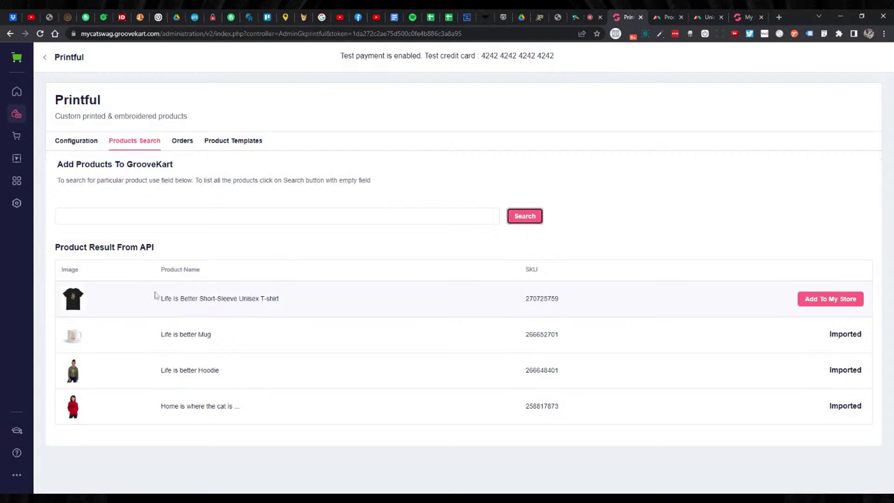
click(836, 297)
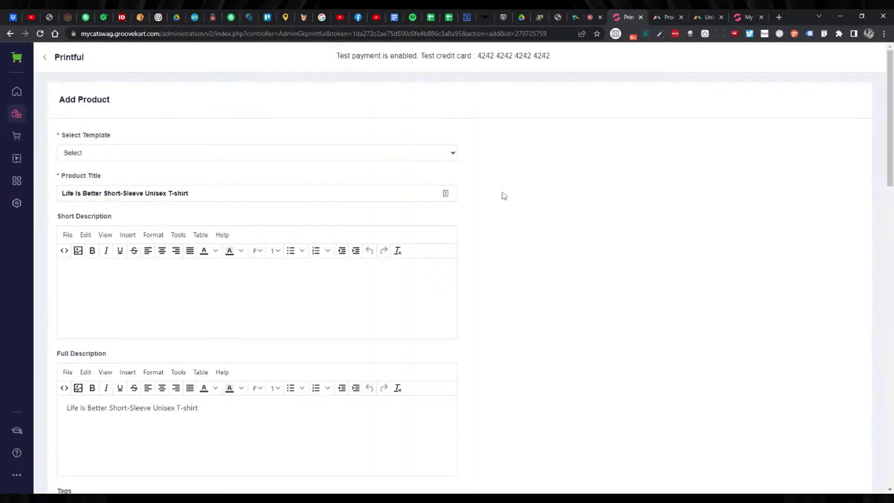
Apply the Unisex Staple T-Shirt template to the T-shirt draft.
click(451, 154)
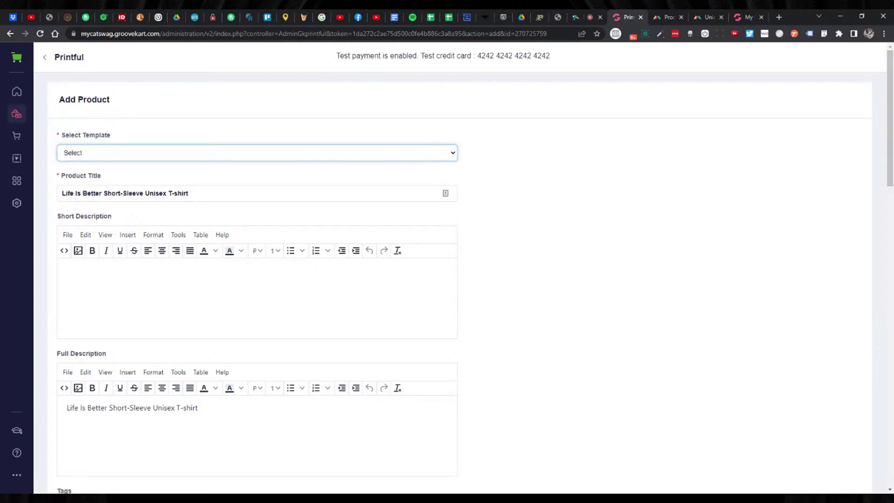
click(223, 178)
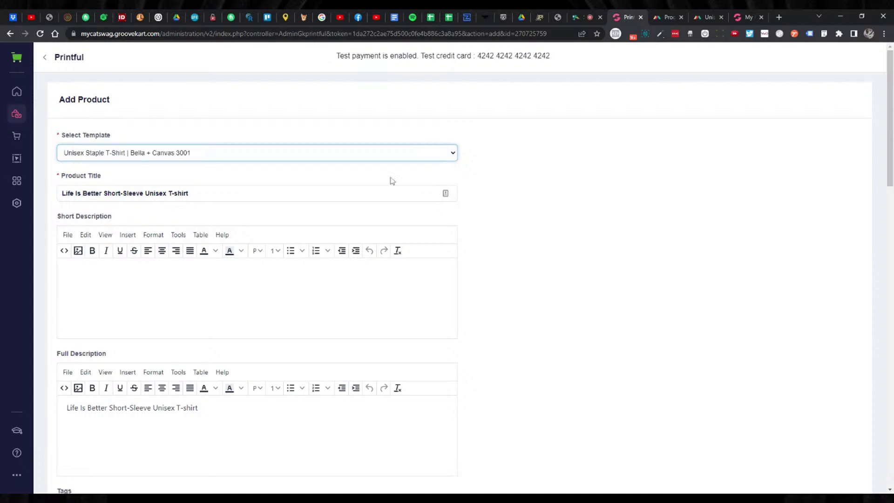
scroll(552, 199, down, 3)
scroll(551, 200, down, 8)
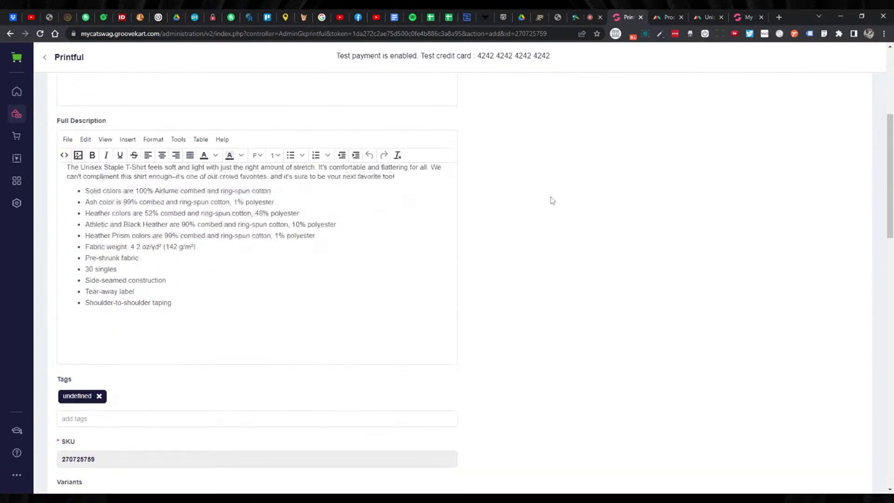
scroll(552, 201, down, 7)
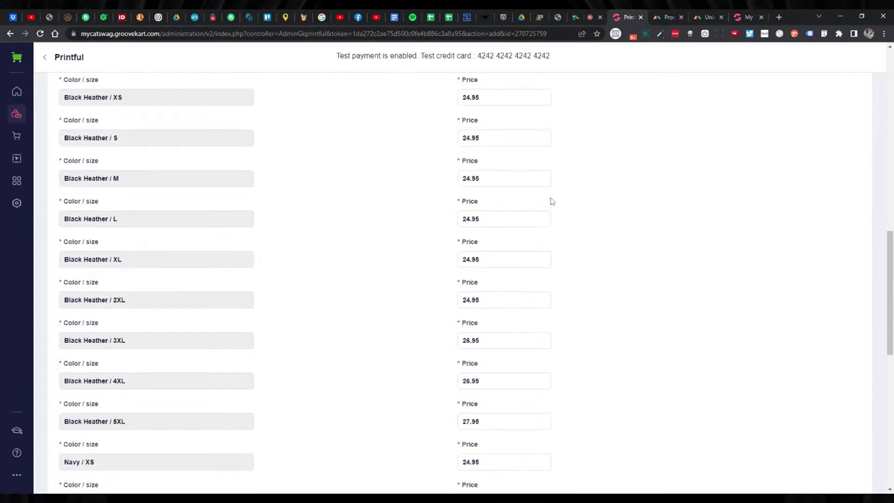
scroll(550, 202, up, 8)
scroll(550, 203, up, 3)
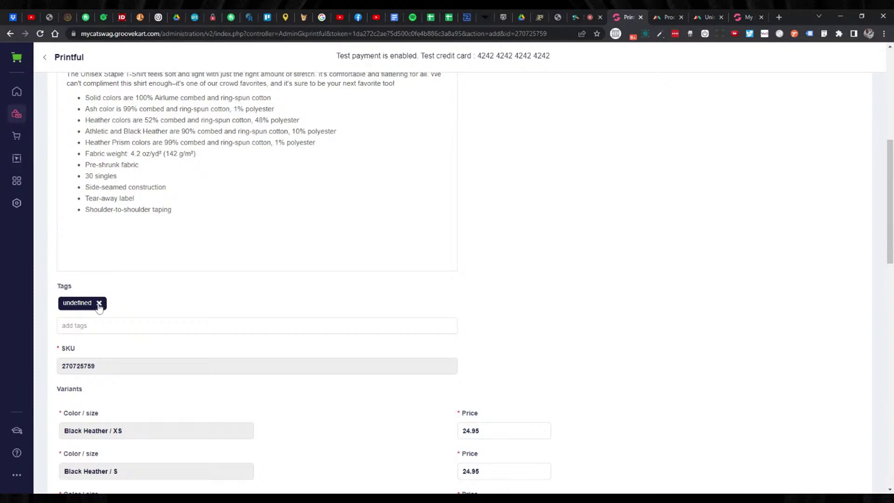
Replace the undefined tag with the tag 'shirt' and review the form.
click(99, 303)
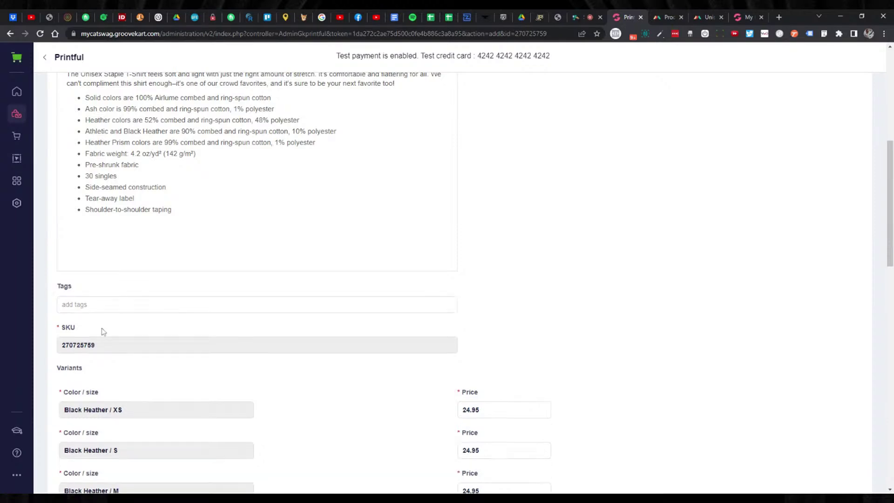
text(shi)
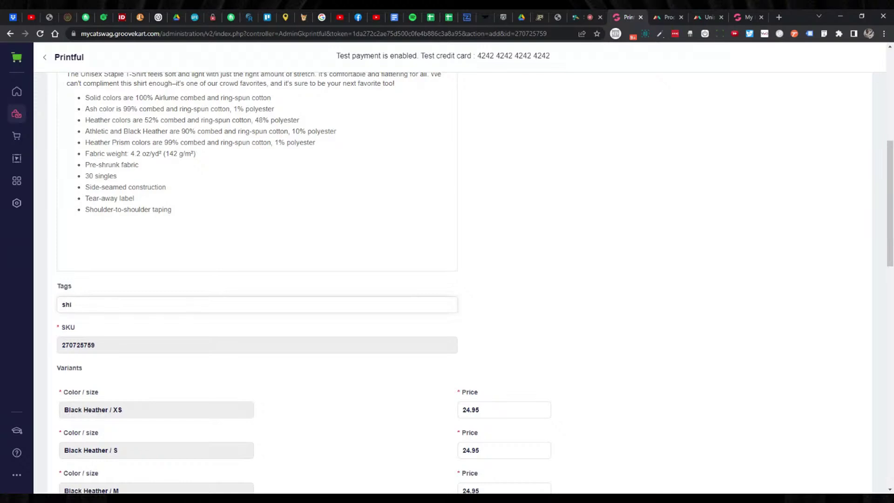
text(rt)
key(Return)
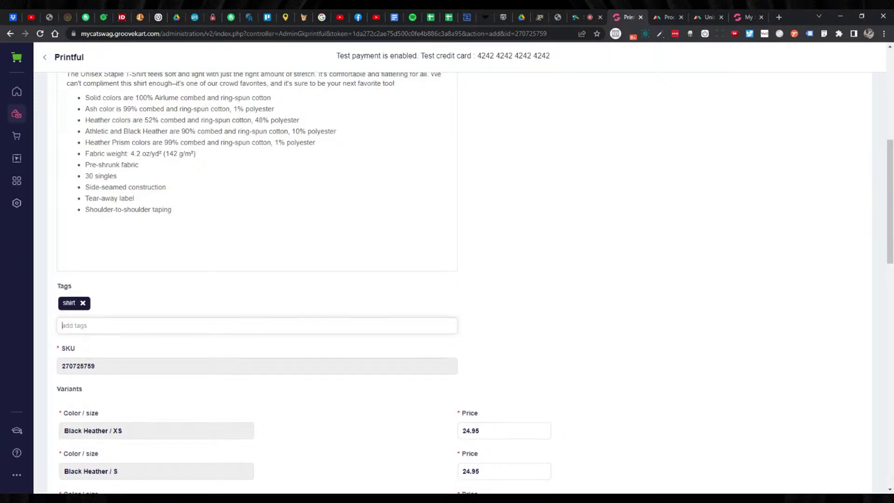
scroll(314, 312, up, 7)
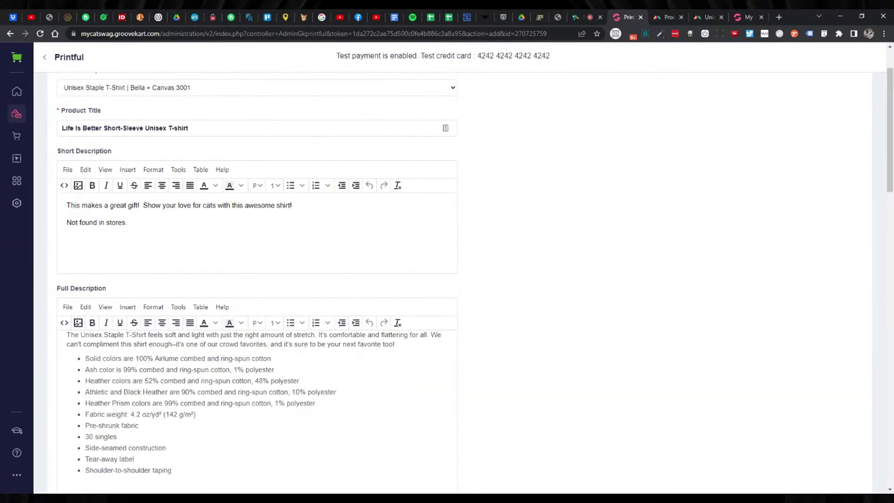
scroll(515, 295, down, 7)
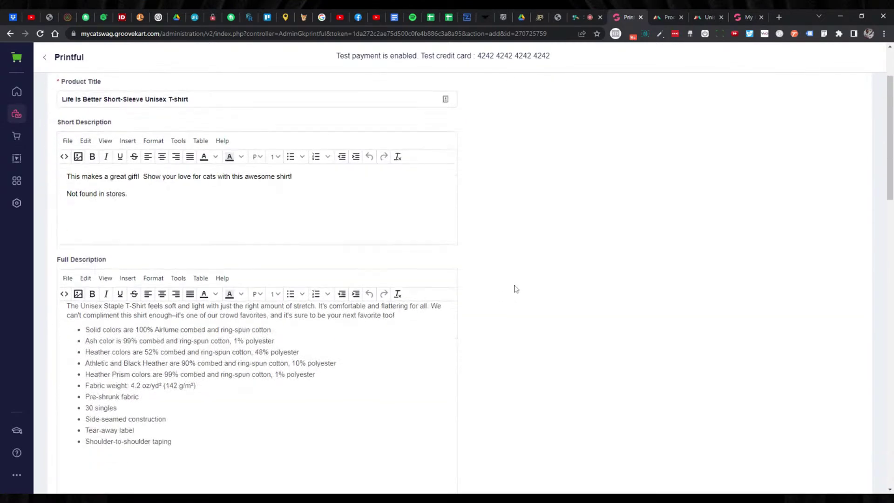
scroll(510, 293, down, 2)
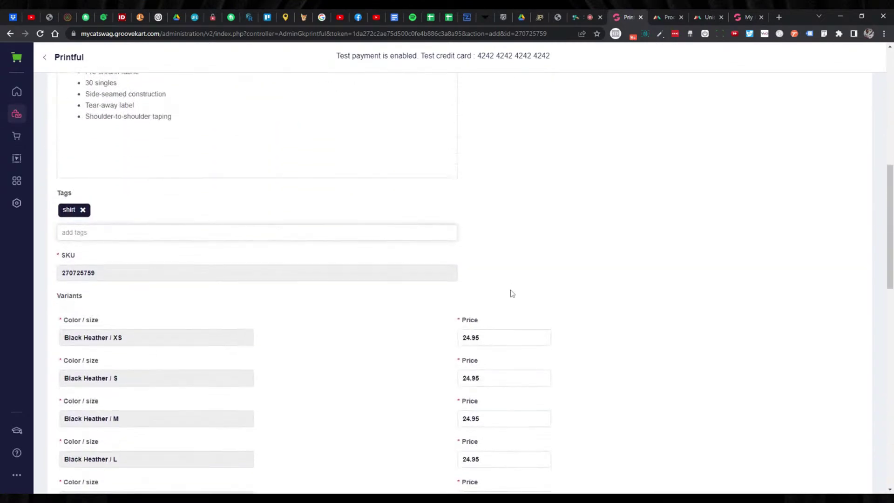
scroll(521, 284, down, 12)
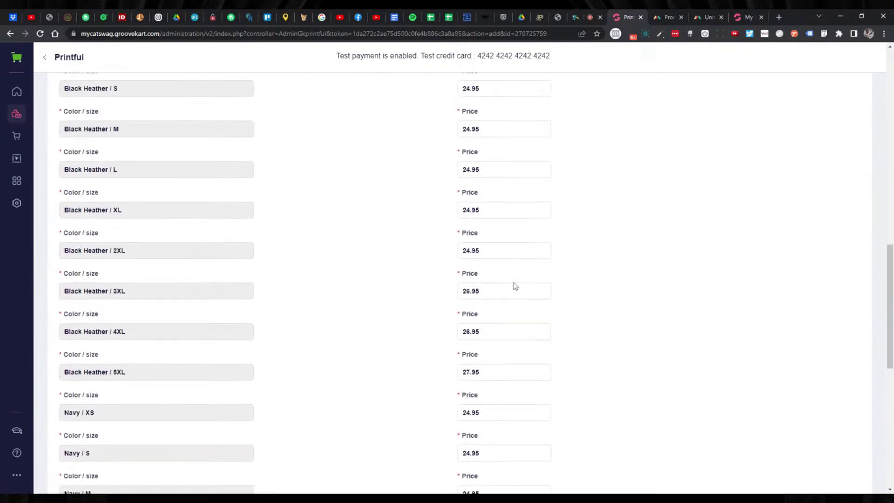
scroll(430, 313, down, 2)
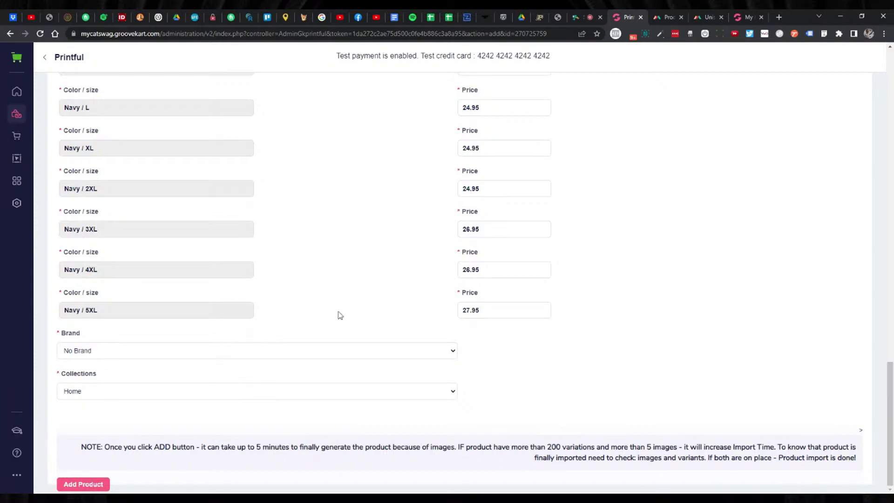
scroll(338, 313, up, 8)
scroll(340, 316, up, 10)
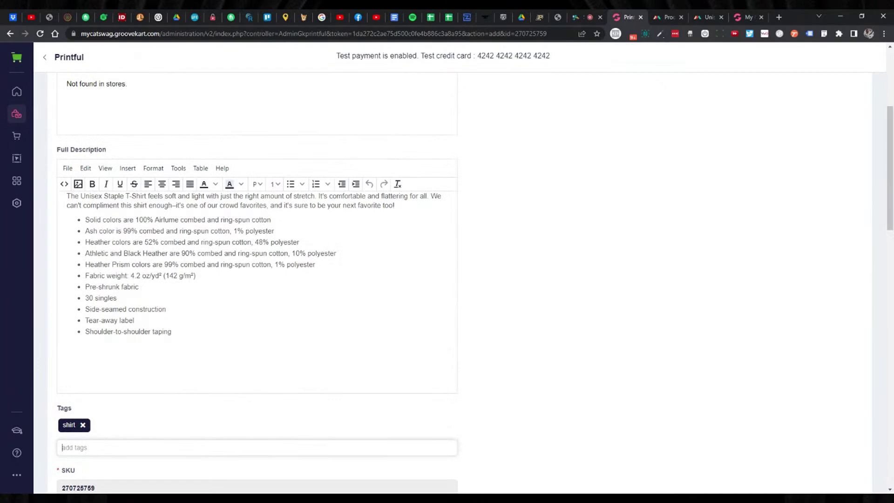
scroll(475, 283, down, 3)
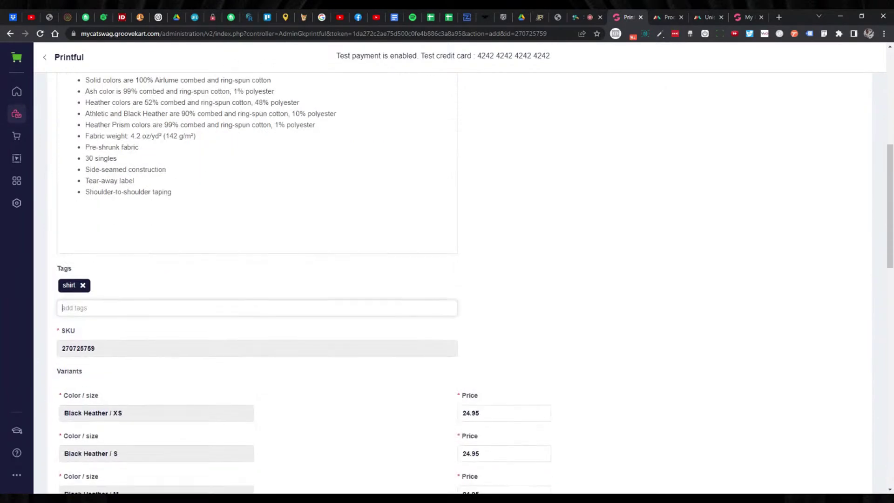
scroll(256, 279, up, 6)
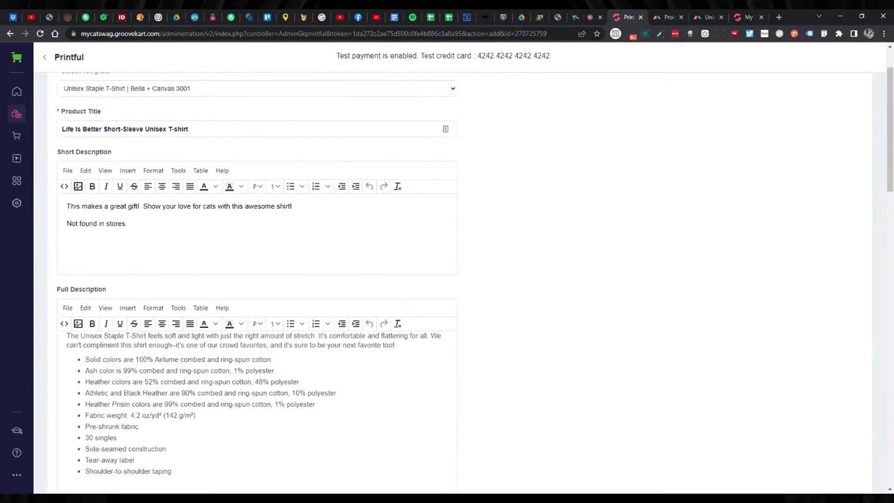
scroll(239, 323, up, 1)
scroll(239, 323, down, 5)
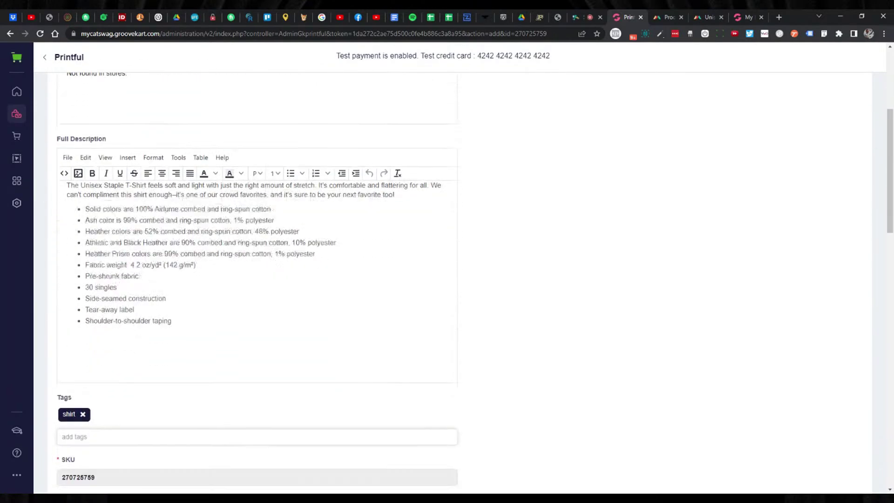
scroll(173, 213, down, 3)
scroll(173, 214, up, 8)
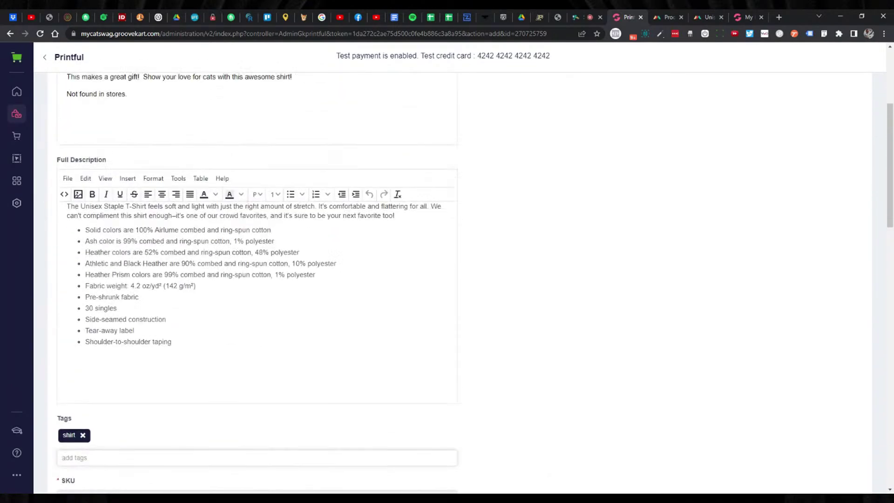
Go back to the Printful product templates list and edit the Unisex Staple T-Shirt template.
click(10, 34)
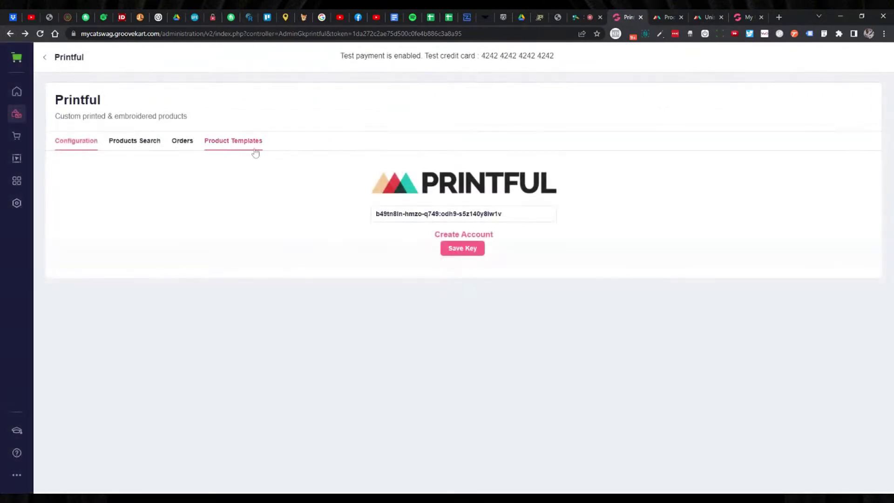
click(255, 151)
click(276, 237)
click(265, 257)
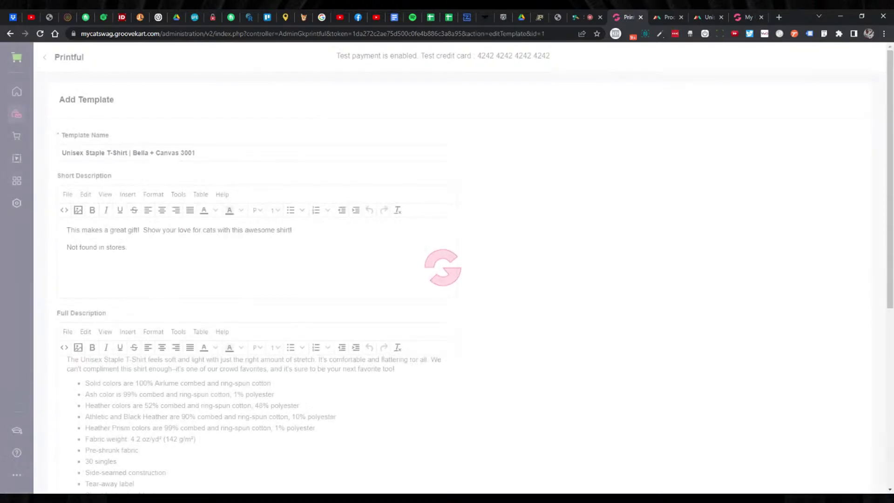
Choose the T-Shirt size chart for the Unisex Staple T-Shirt template and save it.
scroll(361, 286, down, 7)
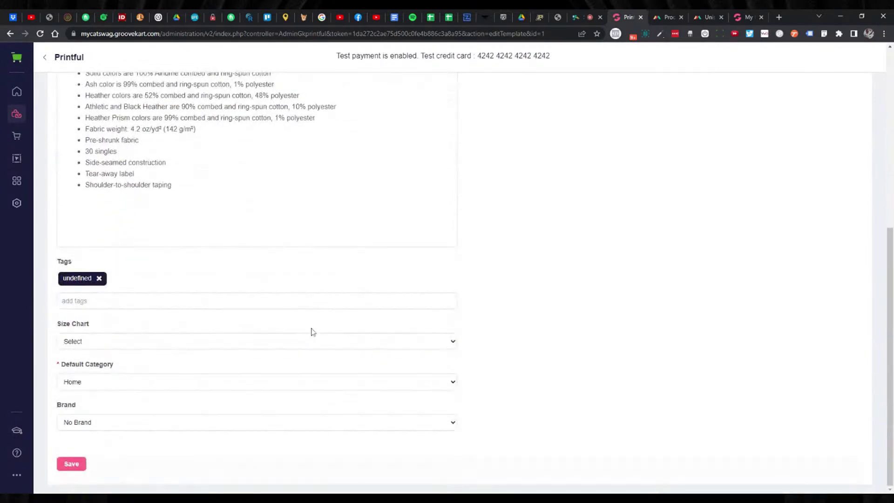
click(299, 343)
click(279, 354)
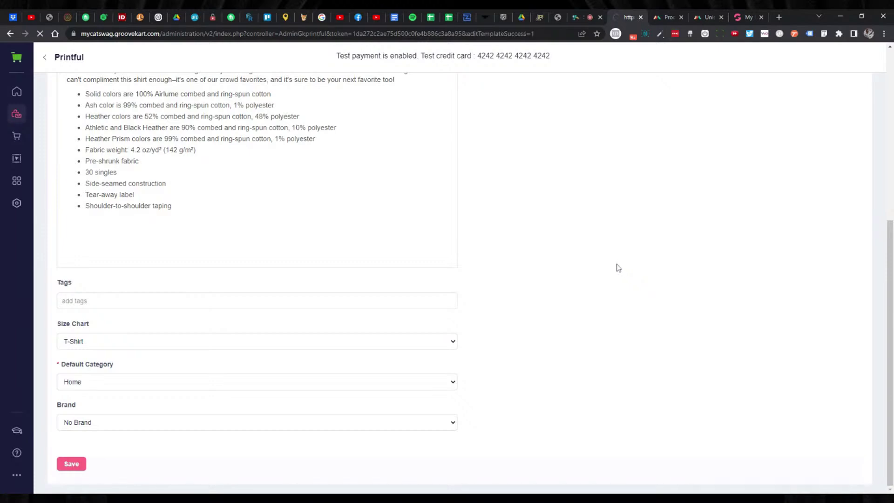
click(214, 142)
click(275, 238)
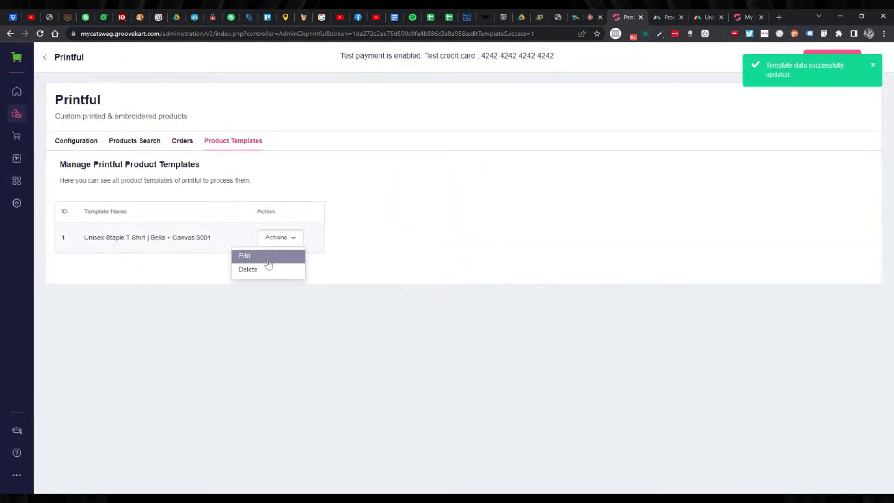
click(274, 260)
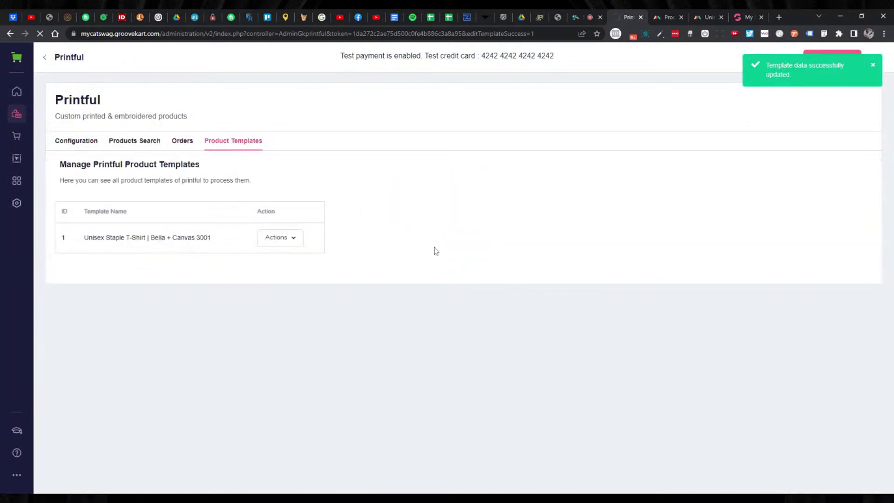
Add an empty plain paragraph after the last bullet in the Full Description.
scroll(437, 251, down, 1)
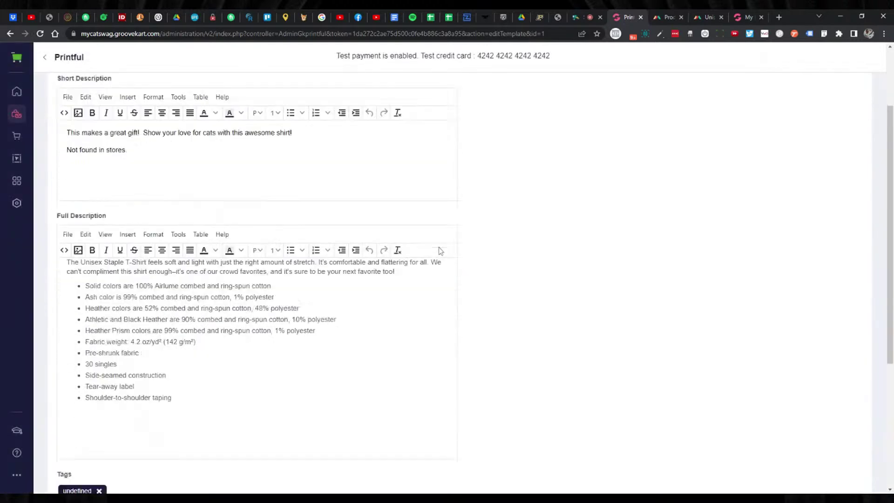
scroll(440, 251, down, 5)
scroll(431, 252, up, 2)
click(167, 278)
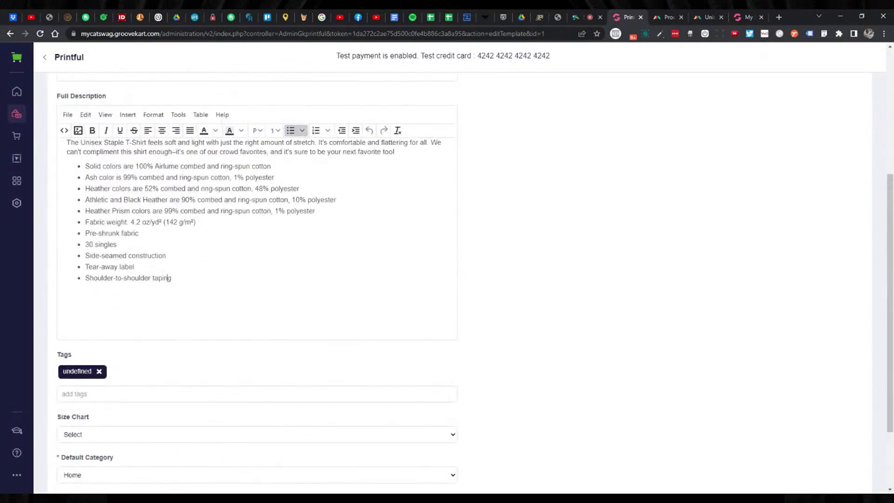
scroll(169, 278, down, 1)
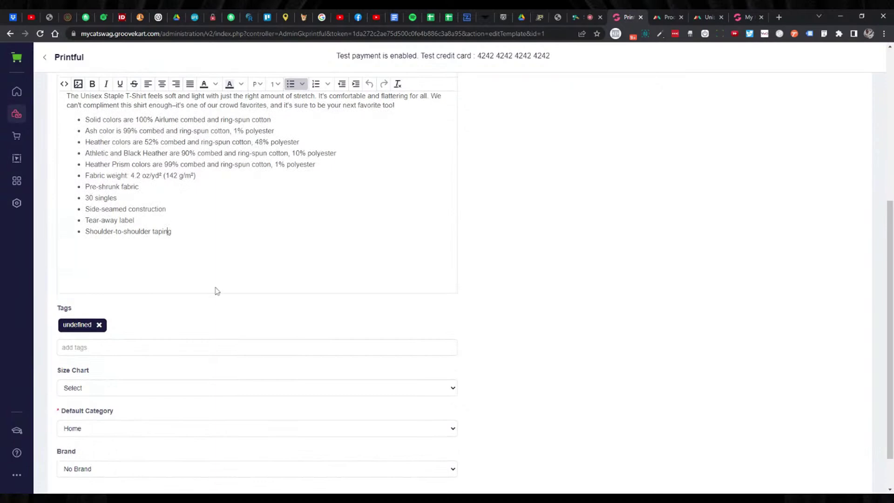
key(Return)
key(BackSpace)
key(Return)
key(Return)
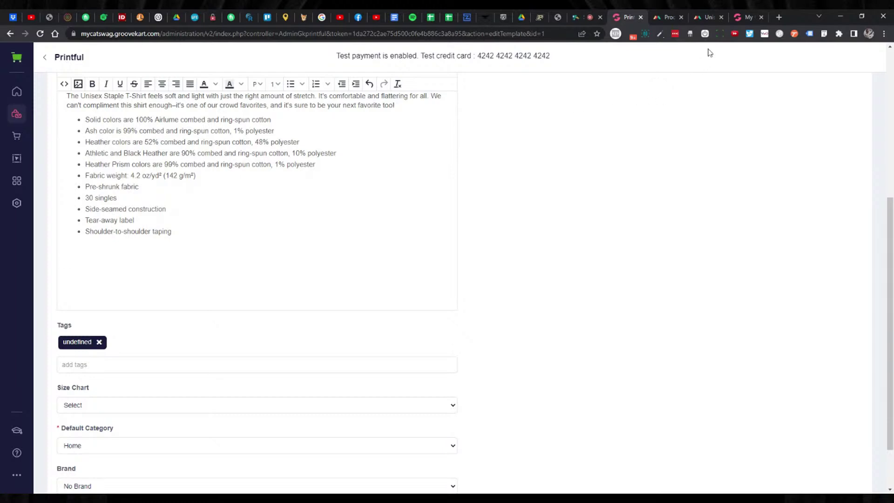
click(710, 19)
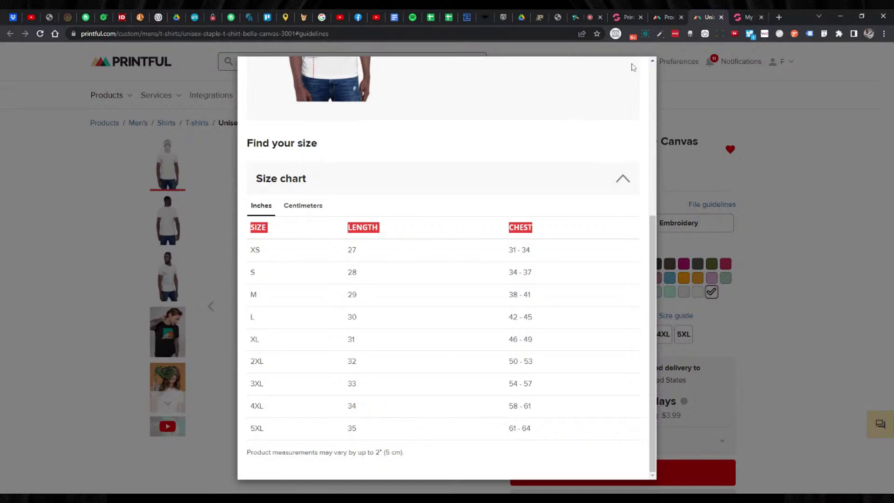
Insert a 3-column, 10-row table below the Full Description bullet list.
click(626, 17)
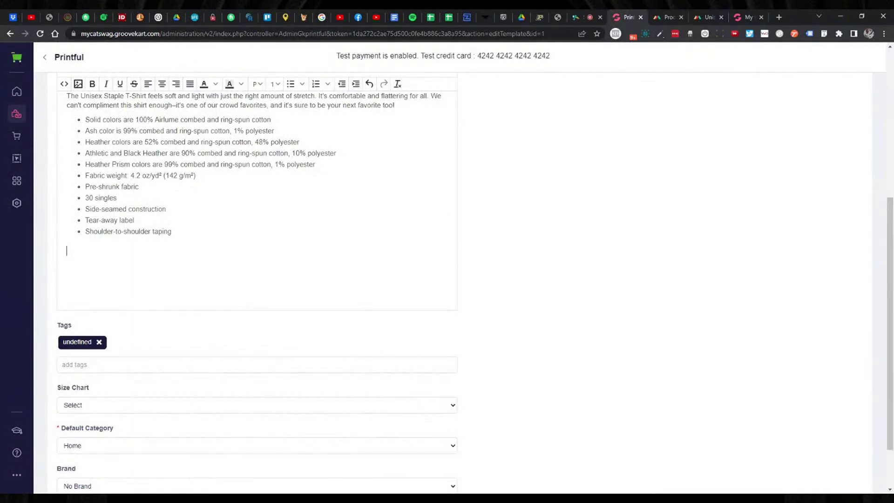
scroll(261, 140, up, 2)
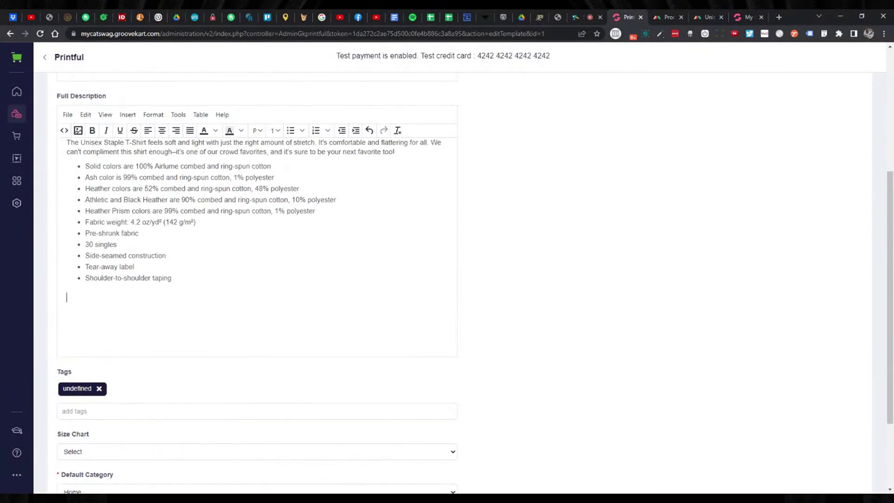
click(127, 115)
mouse_move(144, 206)
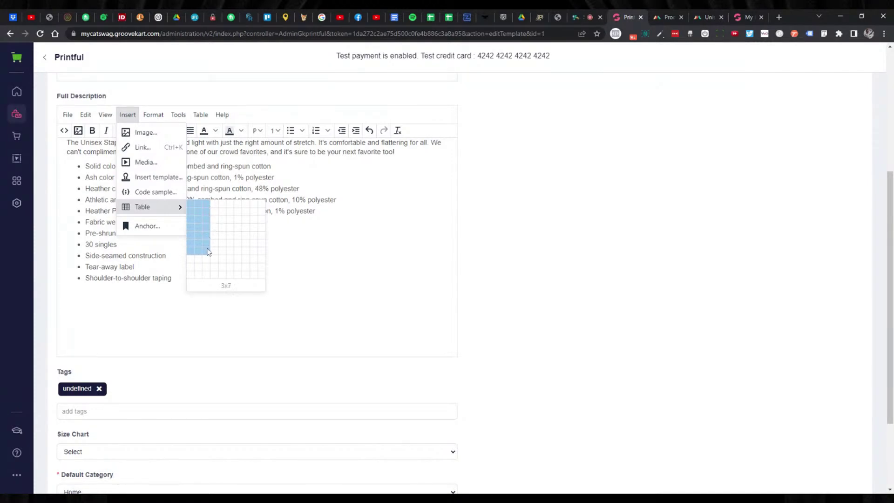
click(209, 278)
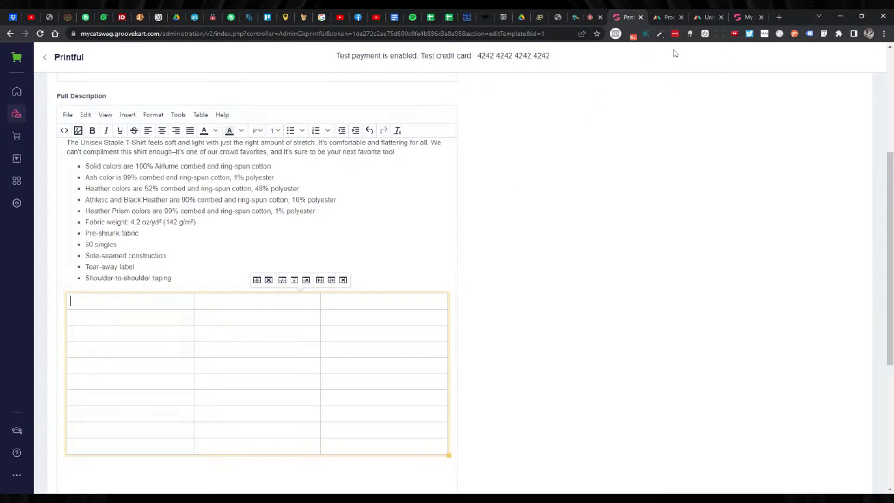
click(670, 17)
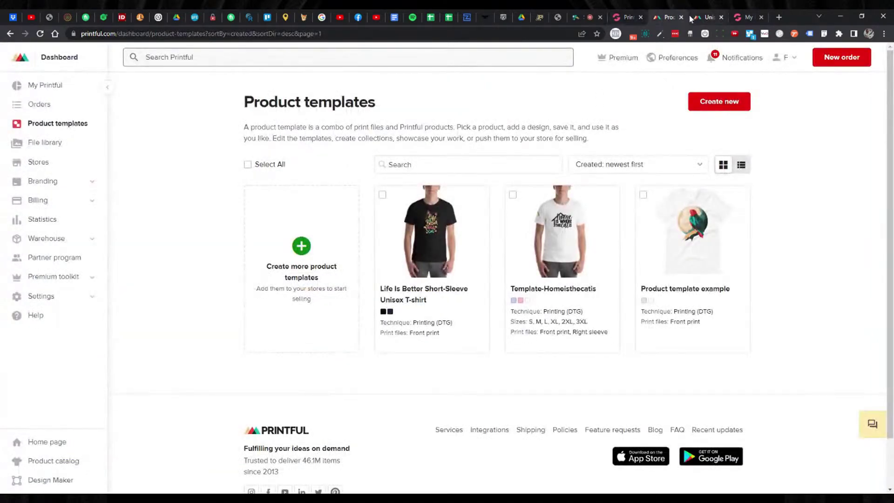
Select Printful's inches size chart from SIZE through the 5XL row for copying.
click(693, 17)
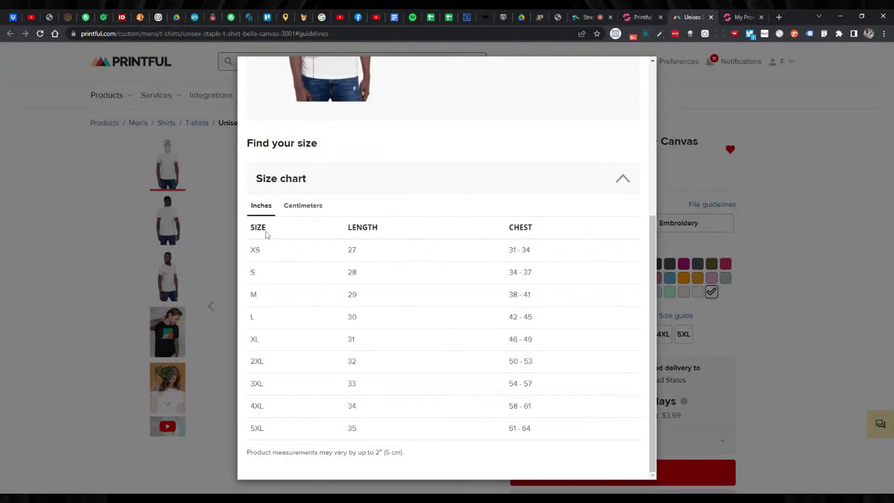
drag(248, 228, 531, 429)
key(ctrl+c)
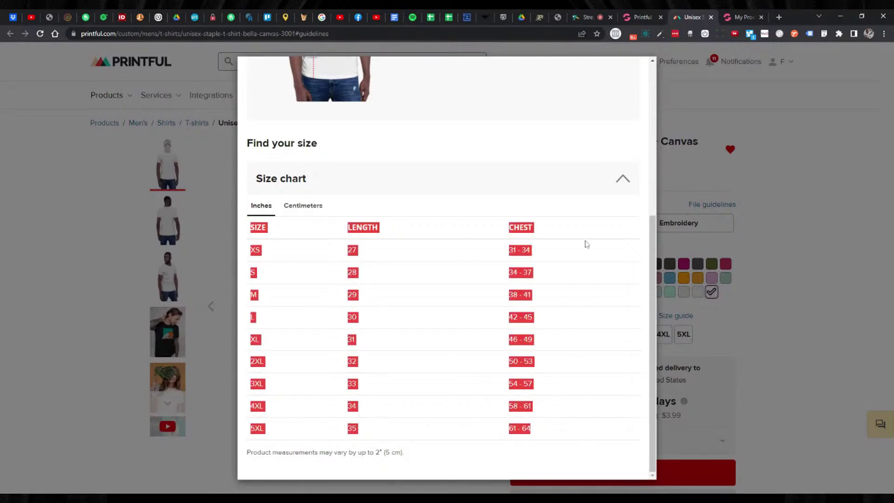
click(637, 18)
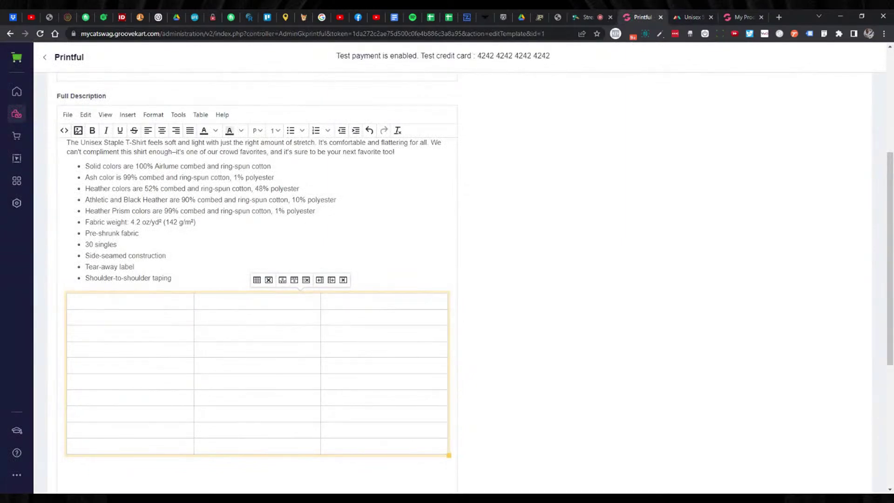
key(ctrl+v)
scroll(261, 279, down, 5)
click(70, 262)
scroll(364, 271, up, 9)
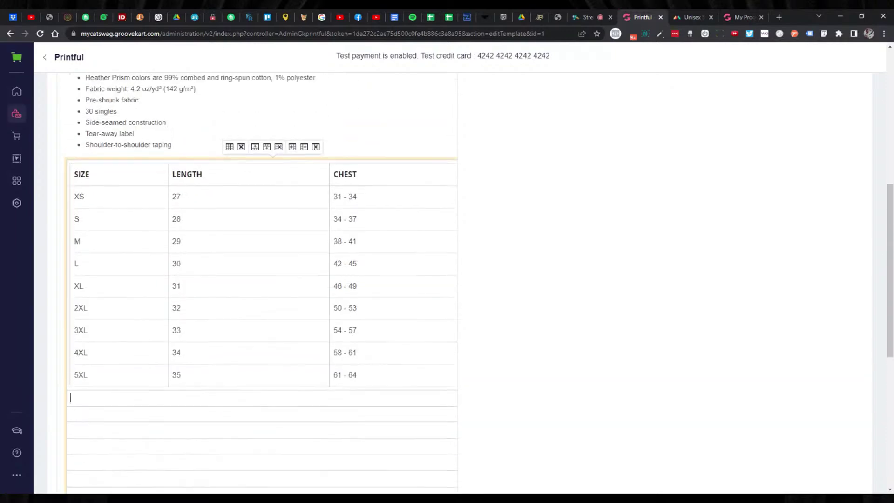
click(368, 264)
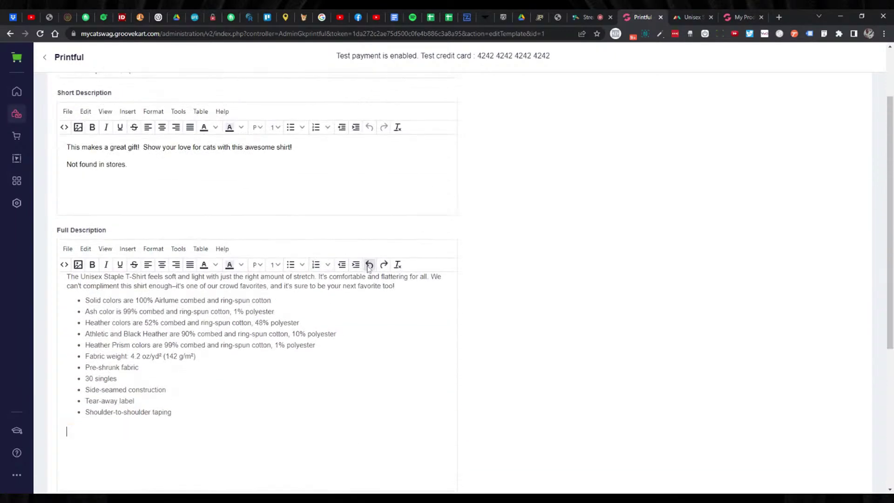
scroll(366, 268, down, 2)
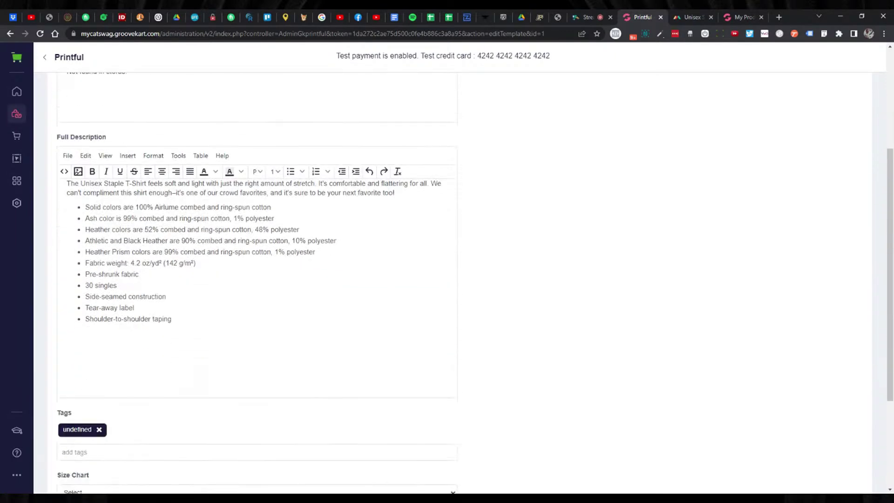
click(127, 156)
mouse_move(158, 254)
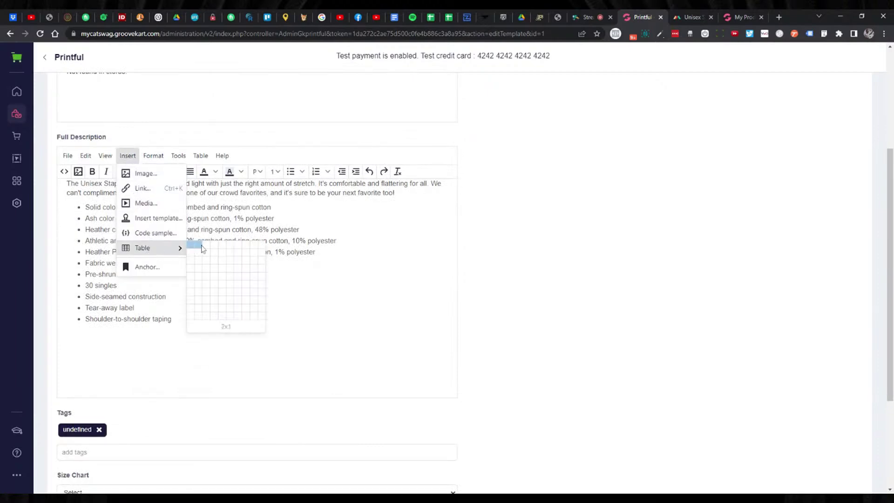
click(209, 318)
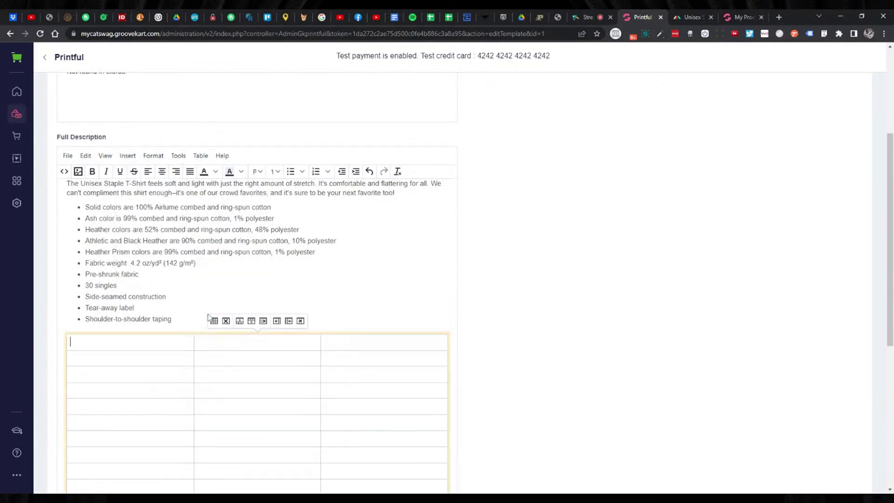
click(693, 17)
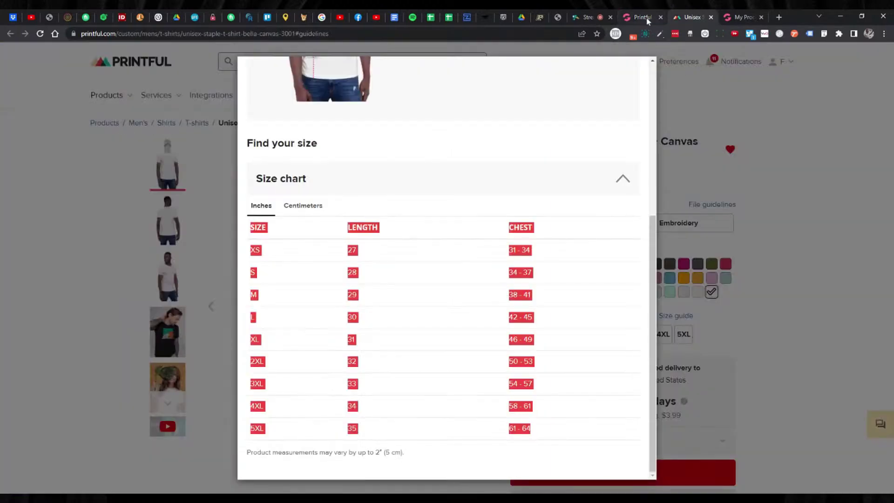
click(648, 21)
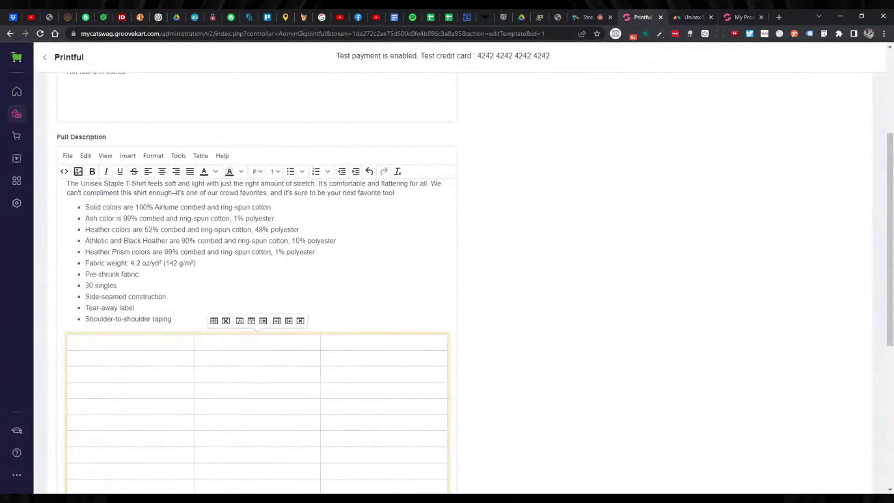
text(SIZE IN INCHA)
Fill the remaining header cells with LENGTH and CHEST.
click(197, 342)
text(LEN)
text(GTH)
text(CHEST)
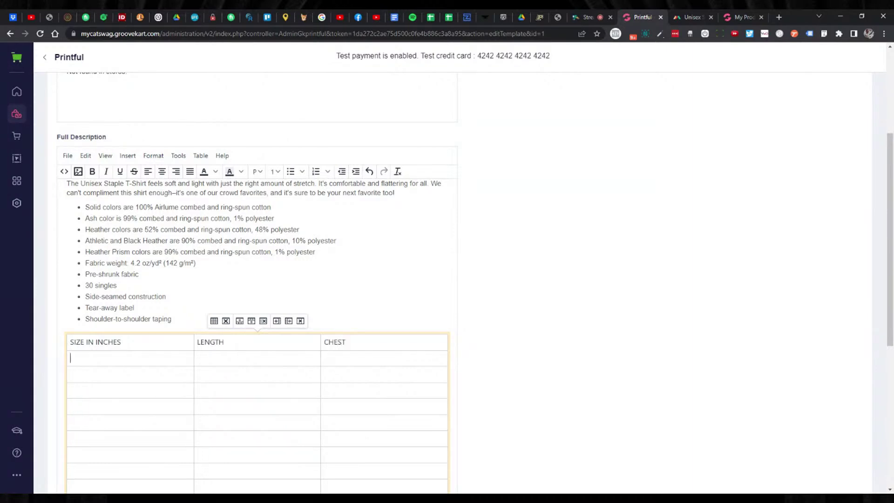
click(692, 18)
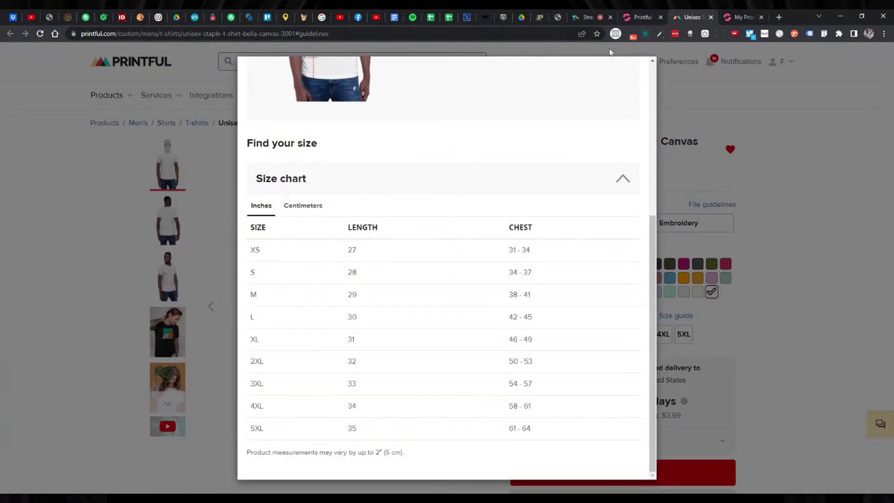
click(638, 18)
List sizes XS, S, M, L, XL, 2XL, 3XL, 4XL and 5XL down the first column.
text(XS)
click(72, 374)
text(S )
text(M )
text(L)
click(72, 422)
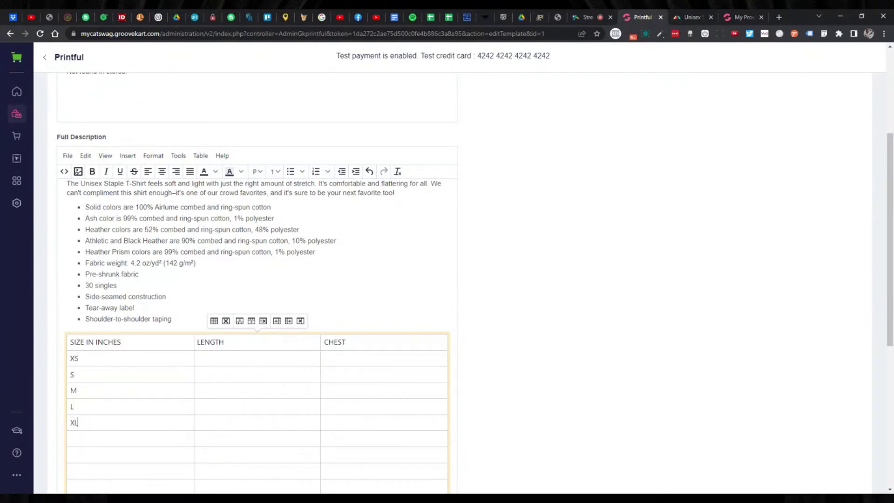
click(692, 17)
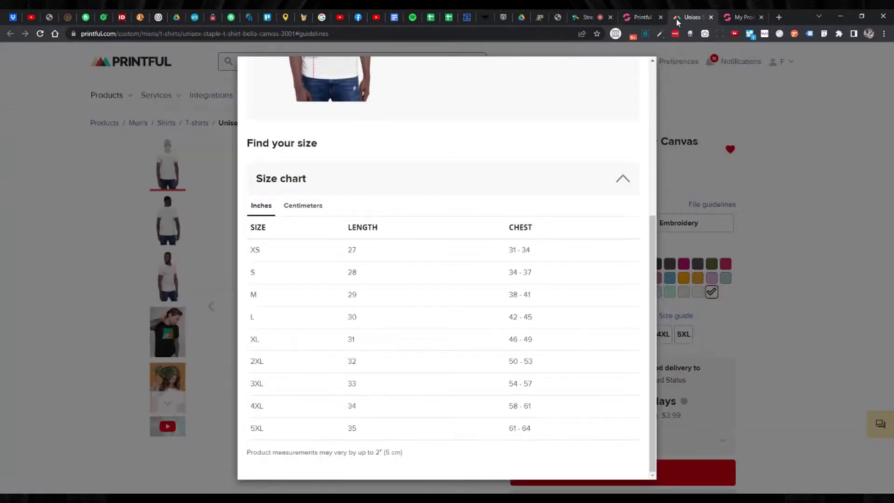
click(636, 21)
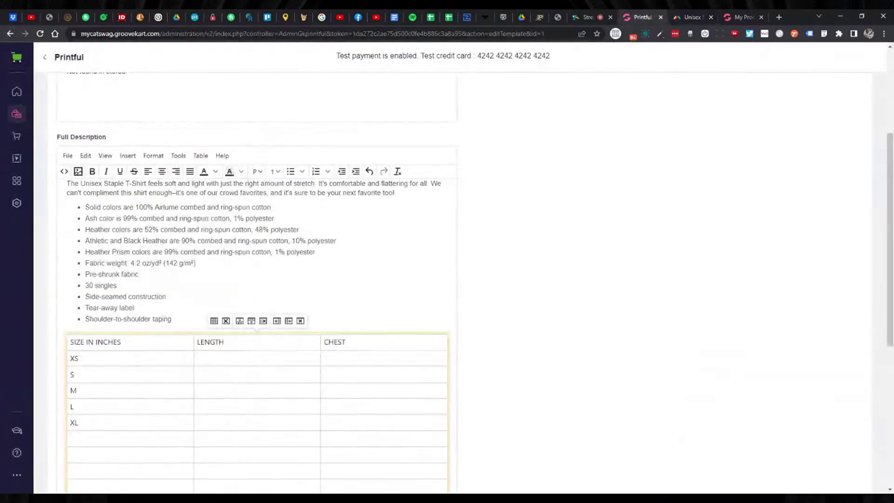
text(2XL)
text(3)
text(XL)
text(4XL)
text(5ZL)
text(XL)
Look up the XS length value 27 on Printful's size chart.
scroll(256, 279, down, 2)
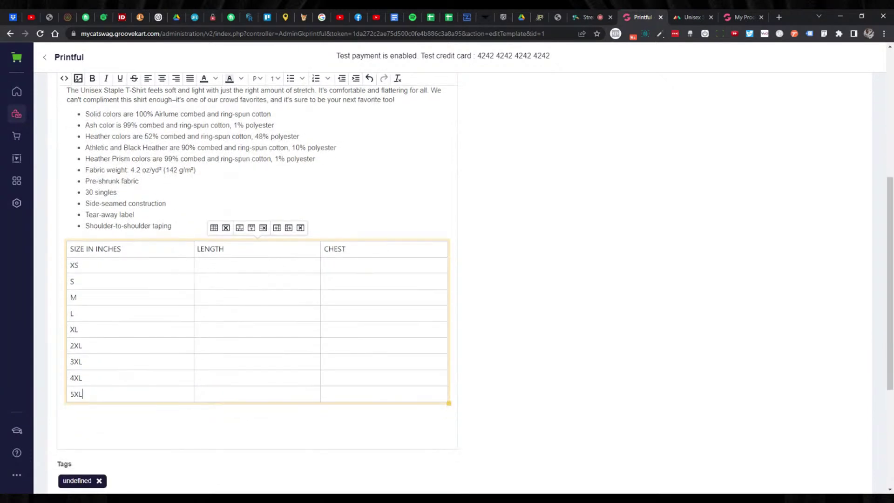
click(677, 17)
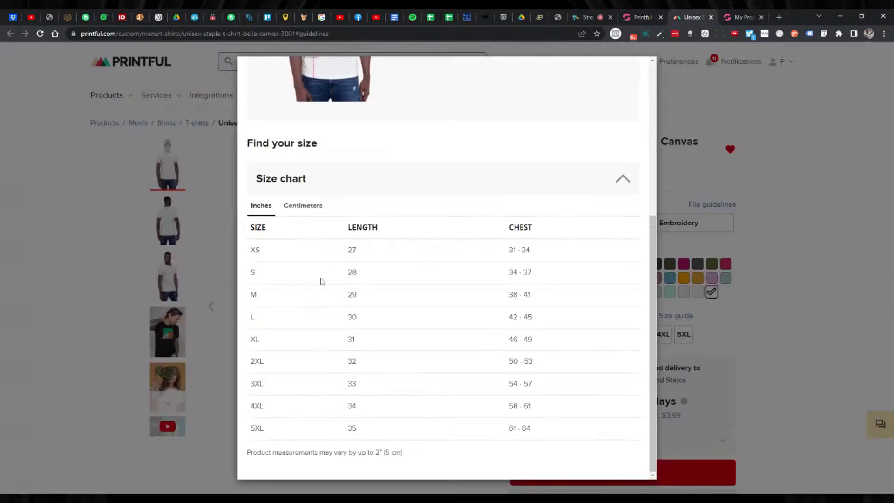
double_click(353, 250)
key(ctrl+c)
click(638, 17)
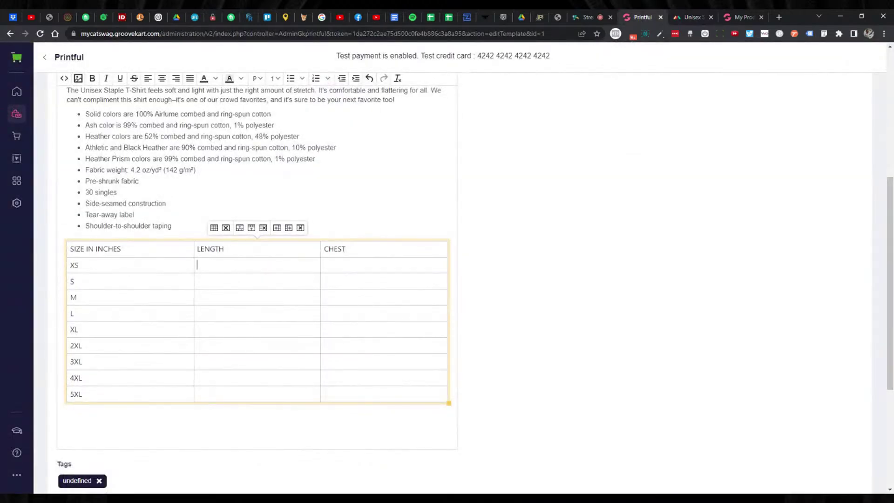
Fill the LENGTH column from 27 for XS up to 35 for 5XL.
key(ctrl+v)
key(Down)
click(686, 19)
click(638, 21)
text(28 )
text(29 )
text(30)
key(Down)
text(31)
key(Down)
text(32)
key(Down)
text(33)
key(Down)
text(34)
key(Down)
text(35)
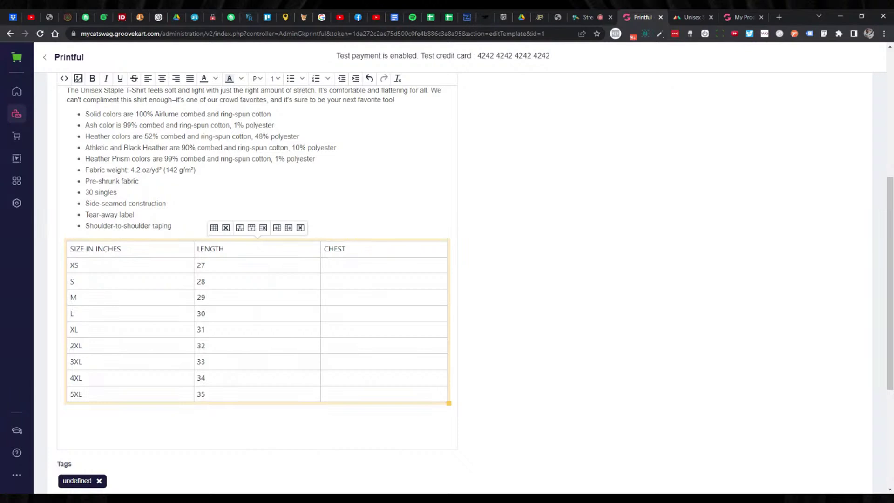
Copy the XS, S and M chest ranges (34 - 37, 38 - 41) from Printful's size chart into the table.
click(691, 18)
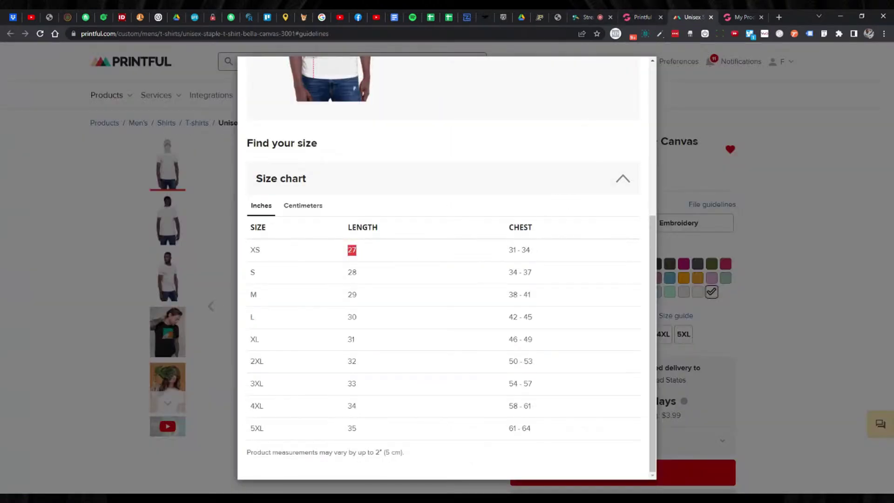
drag(509, 250, 539, 253)
key(ctrl+c)
click(633, 18)
key(ctrl+v)
click(673, 21)
drag(508, 279, 543, 279)
key(ctrl+c)
click(643, 17)
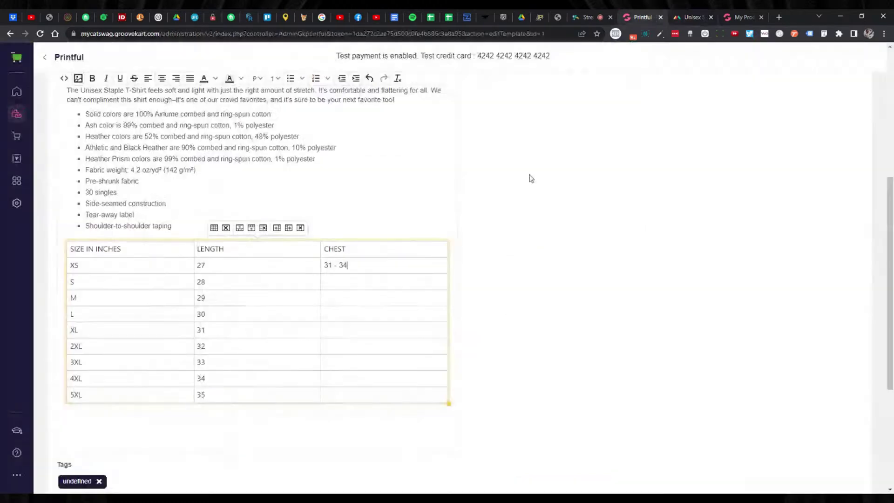
key(ctrl+v)
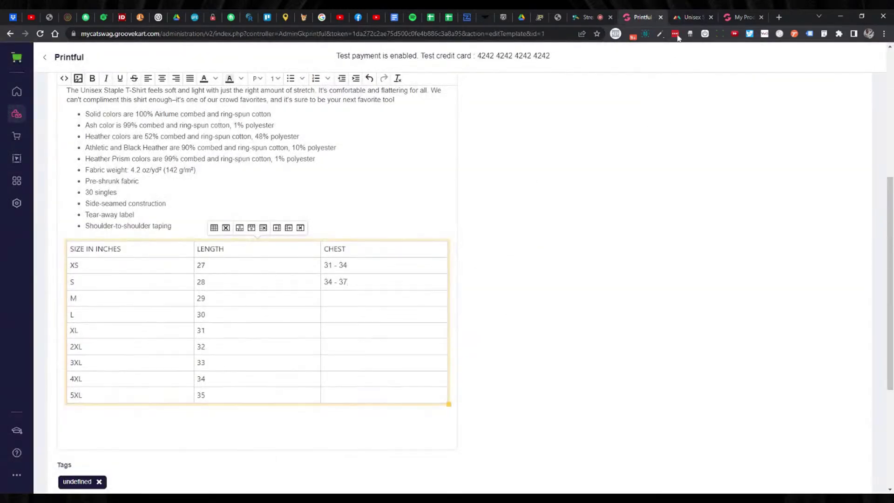
click(687, 17)
drag(504, 301, 531, 298)
key(ctrl+c)
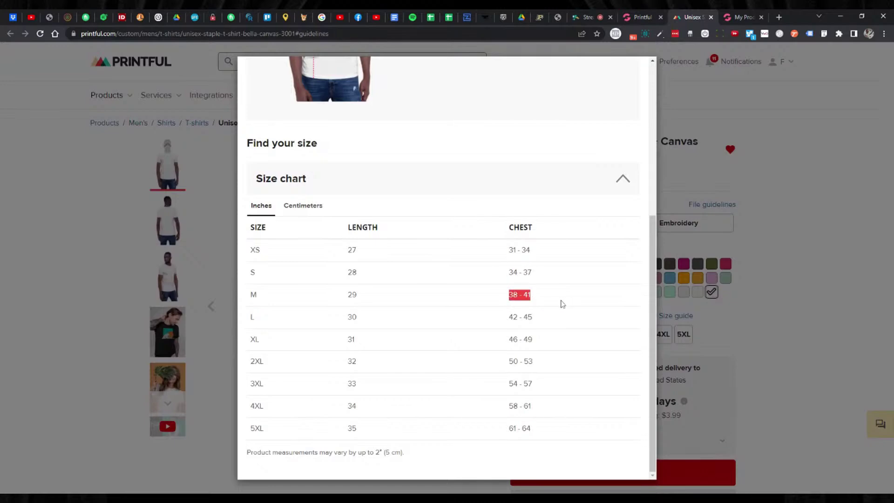
click(646, 17)
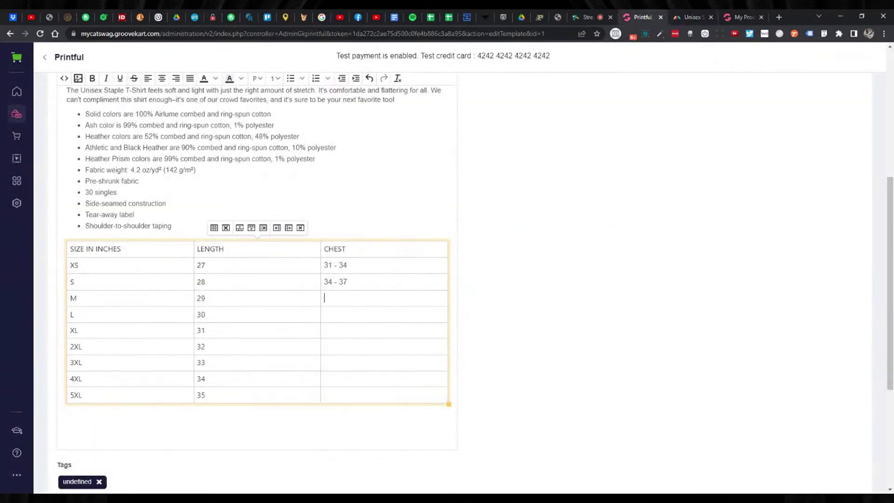
key(ctrl+v)
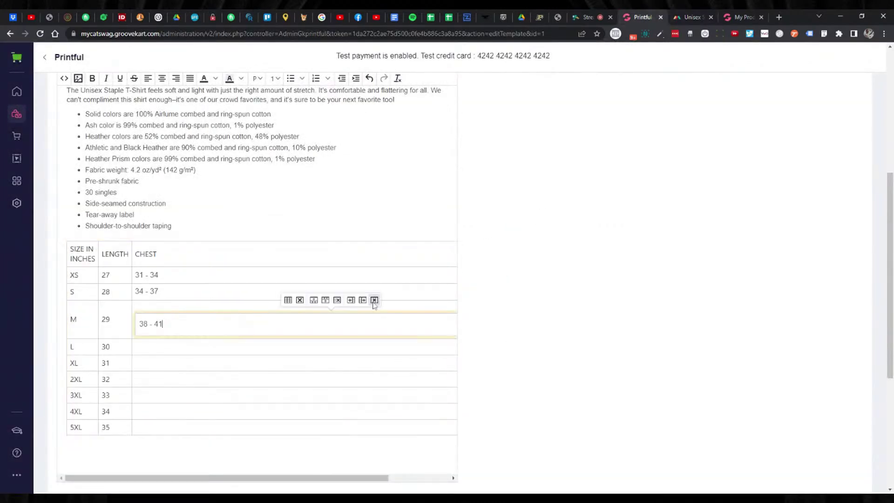
Undo the pasted chest values that broke the table layout.
scroll(374, 303, up, 4)
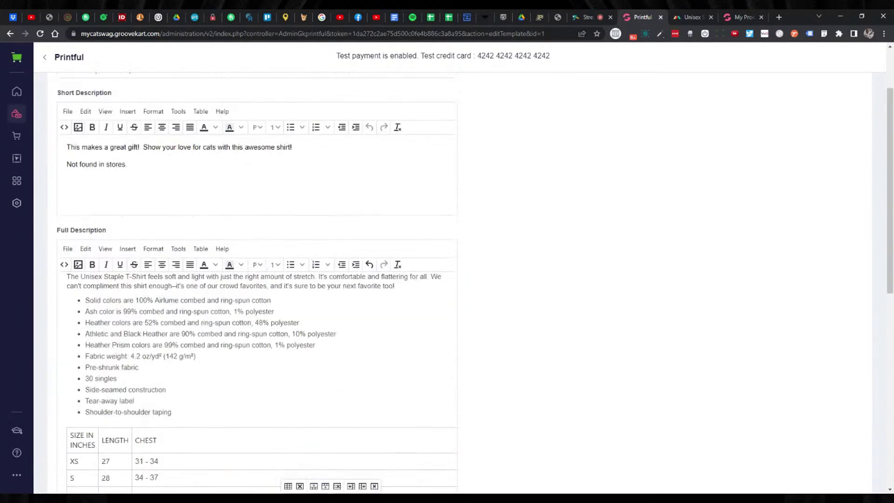
scroll(374, 298, down, 1)
click(371, 221)
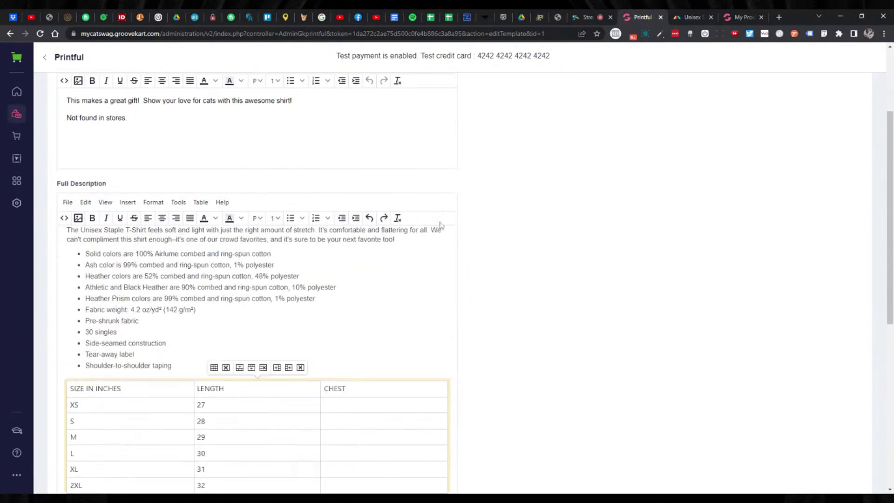
scroll(482, 240, down, 2)
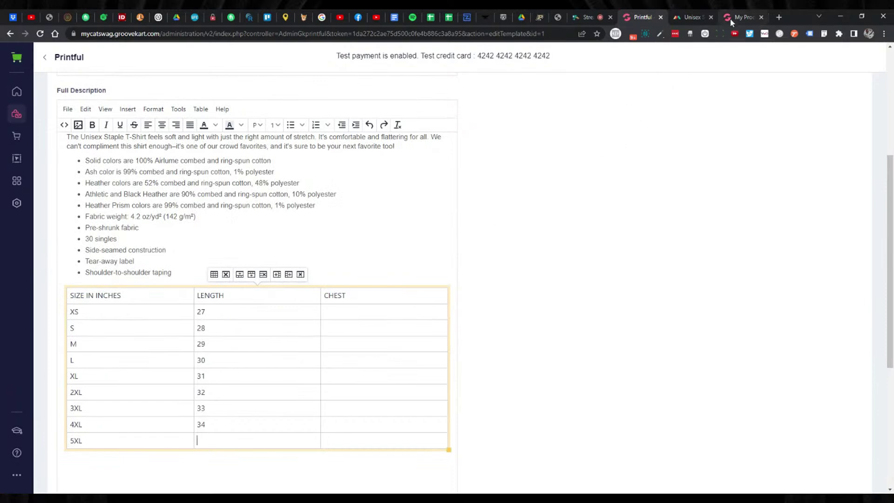
click(690, 18)
click(644, 19)
Type the first CHEST ranges, 31-34 and 34-37 onward, checking Printful's chart.
text(31-34-)
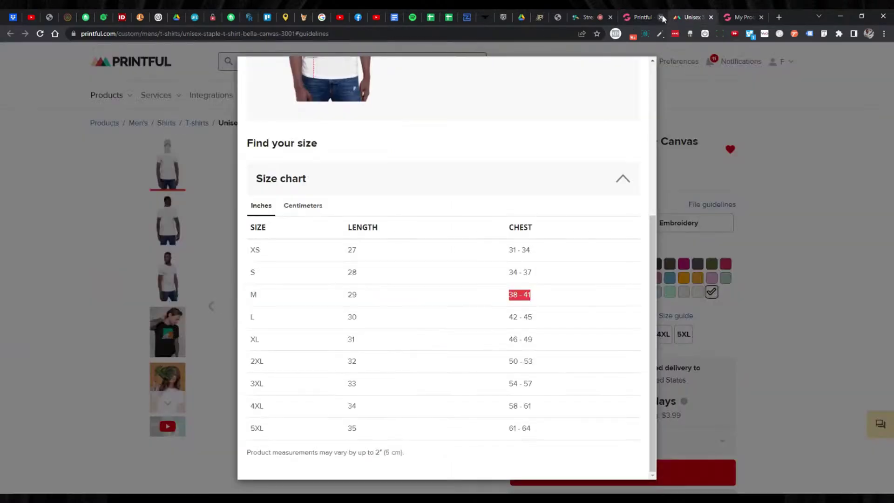
click(691, 17)
click(645, 17)
text(34-37)
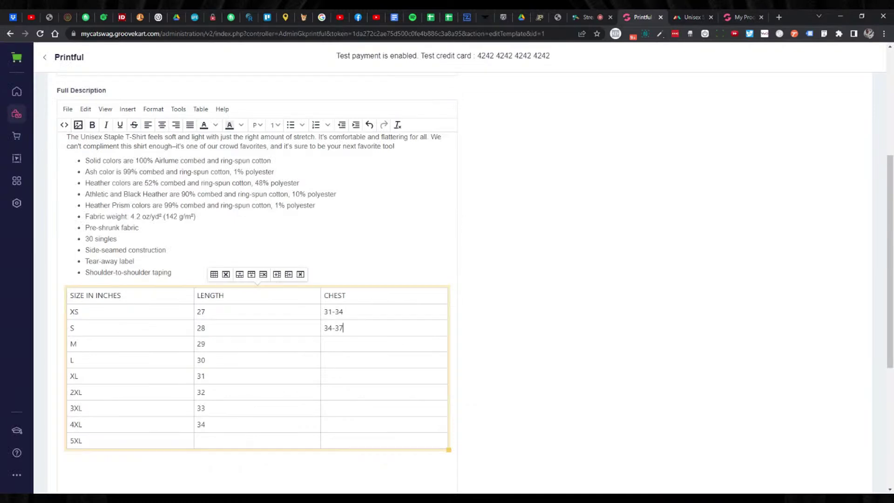
click(639, 19)
text(1)
click(681, 19)
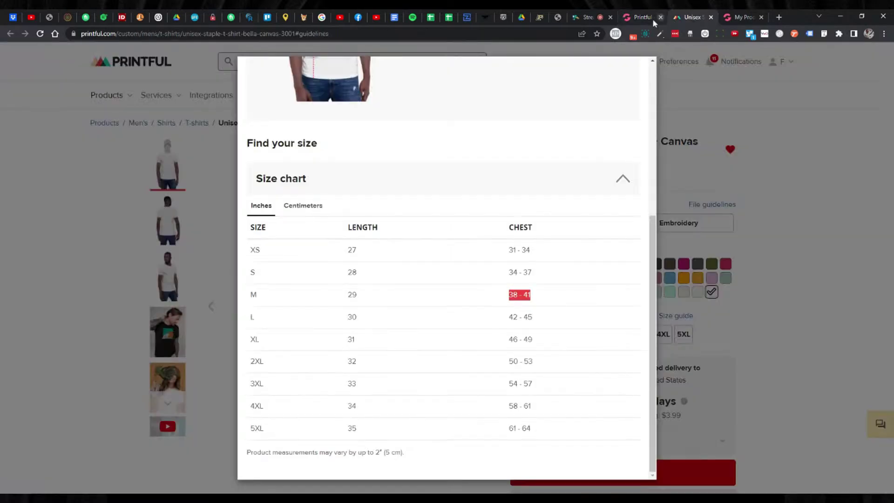
click(641, 16)
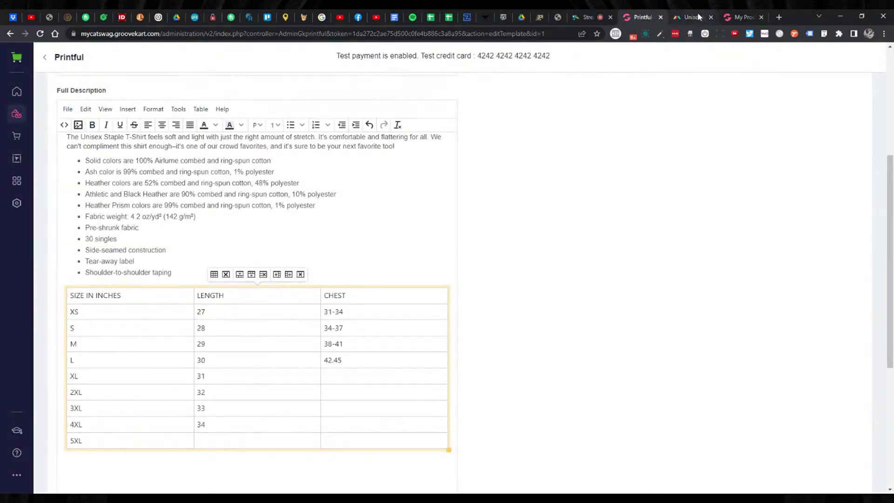
click(686, 18)
click(652, 17)
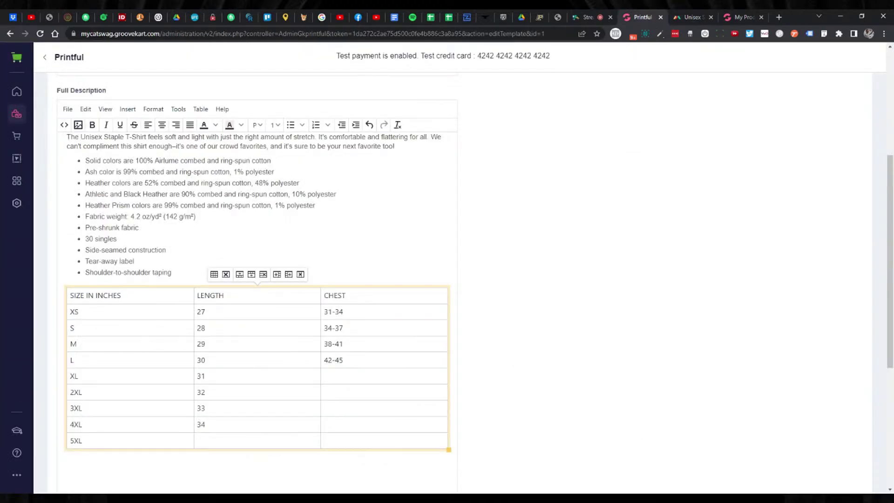
click(686, 17)
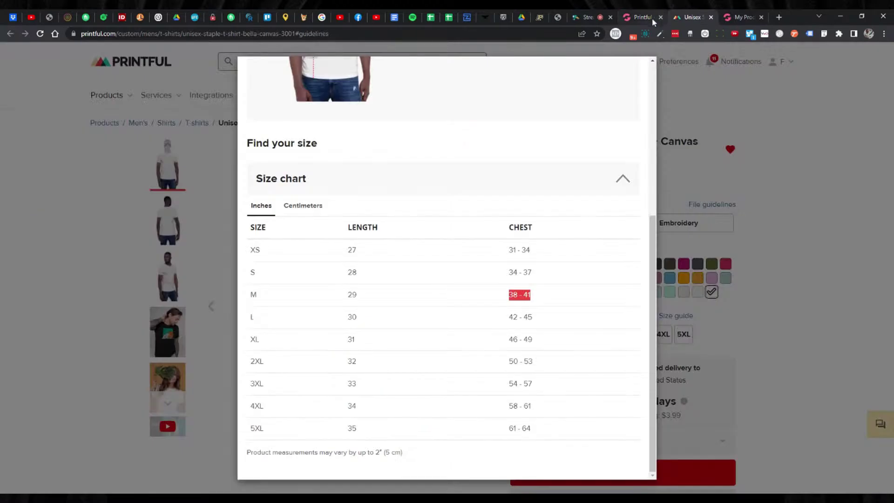
click(648, 19)
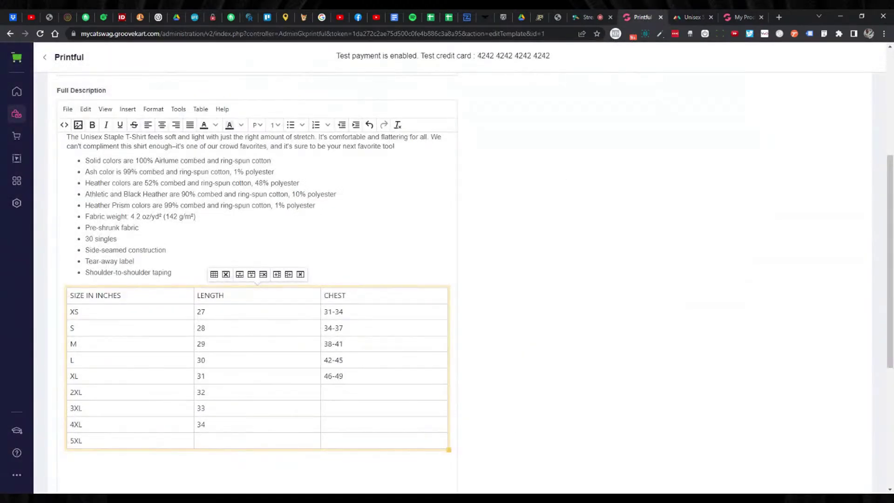
Enter the remaining chest ranges, including 54 - 57 for 2XL, through 61-64, and compare with Printful's chart.
click(674, 19)
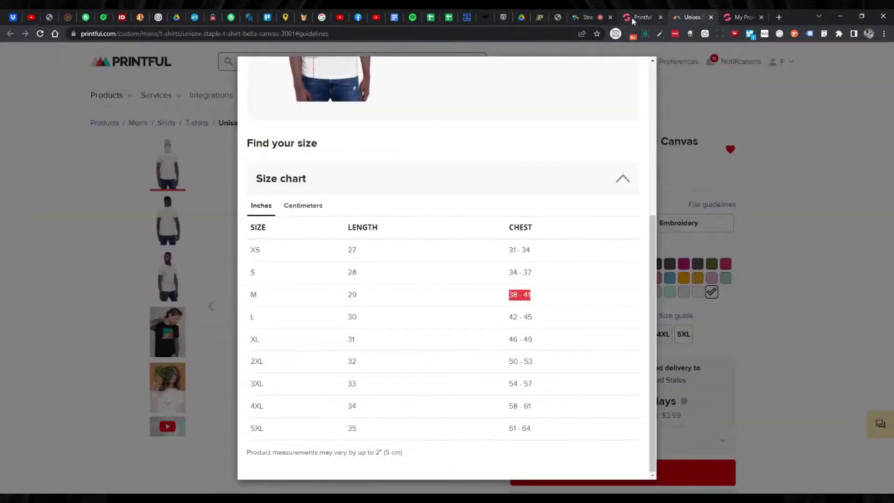
click(632, 16)
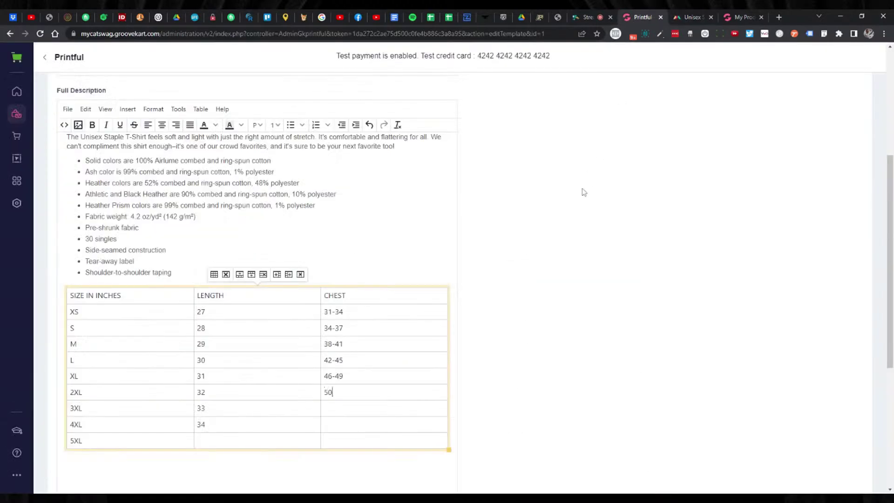
click(692, 17)
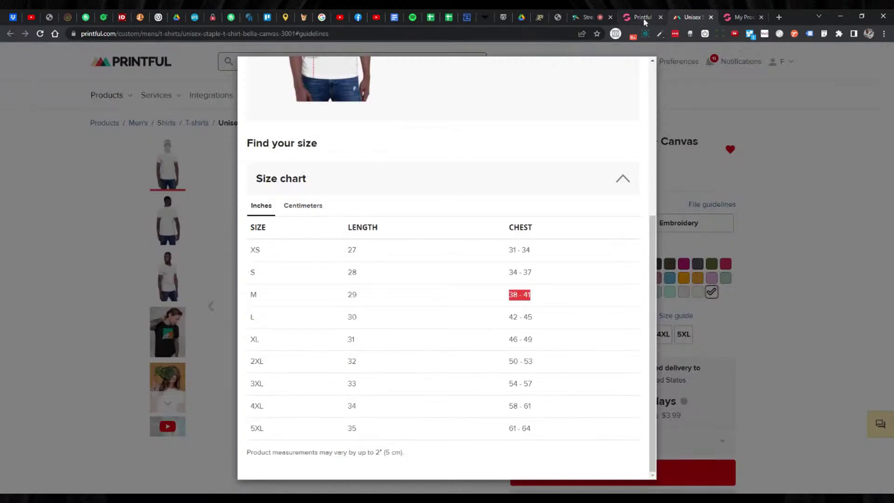
click(642, 19)
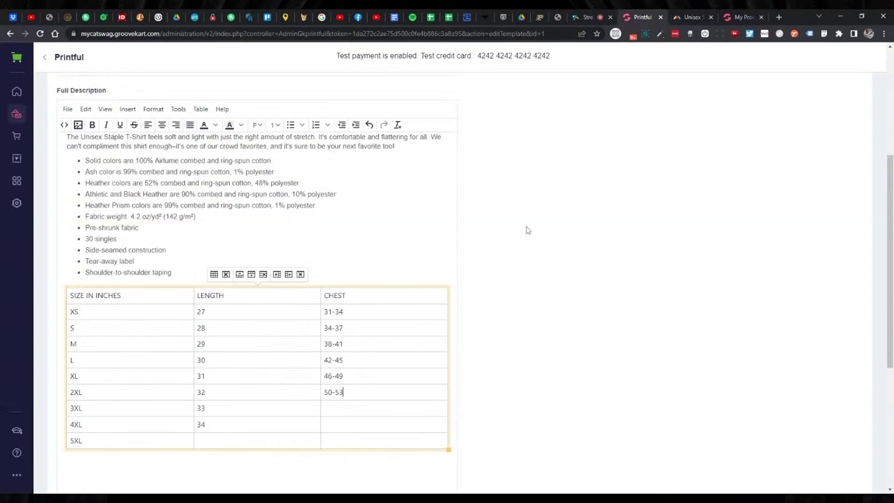
text(54 - 57)
click(685, 17)
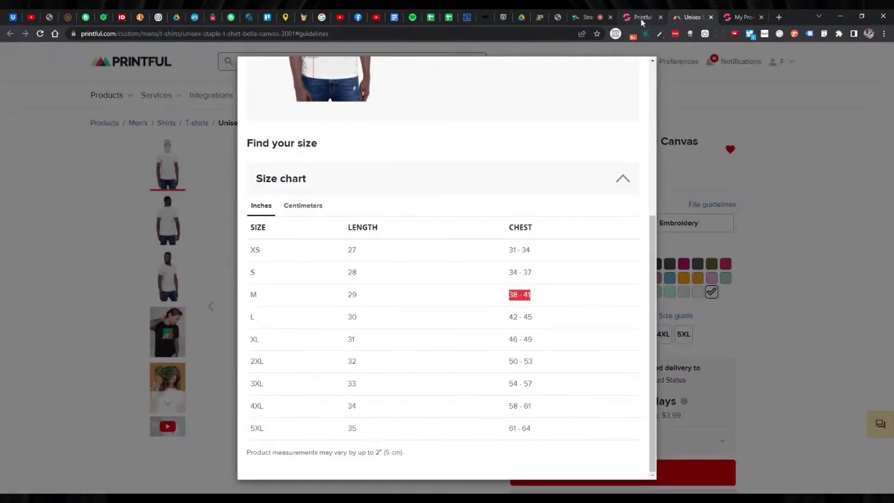
click(642, 21)
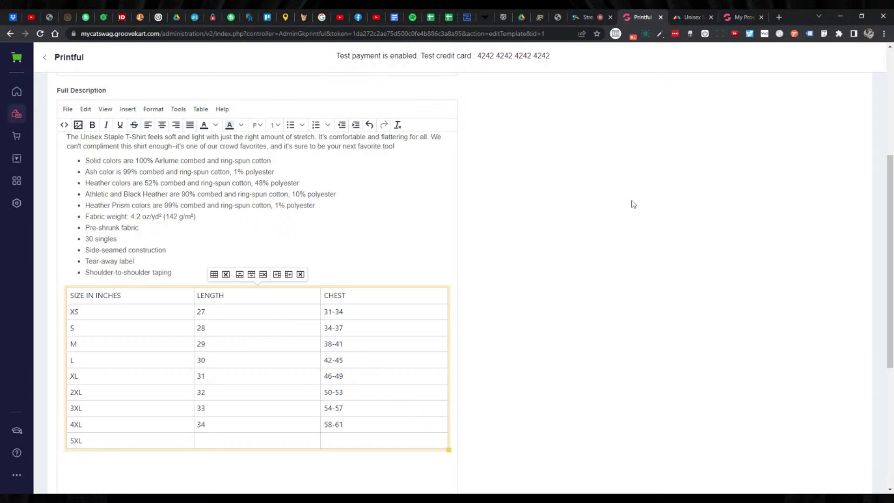
click(691, 17)
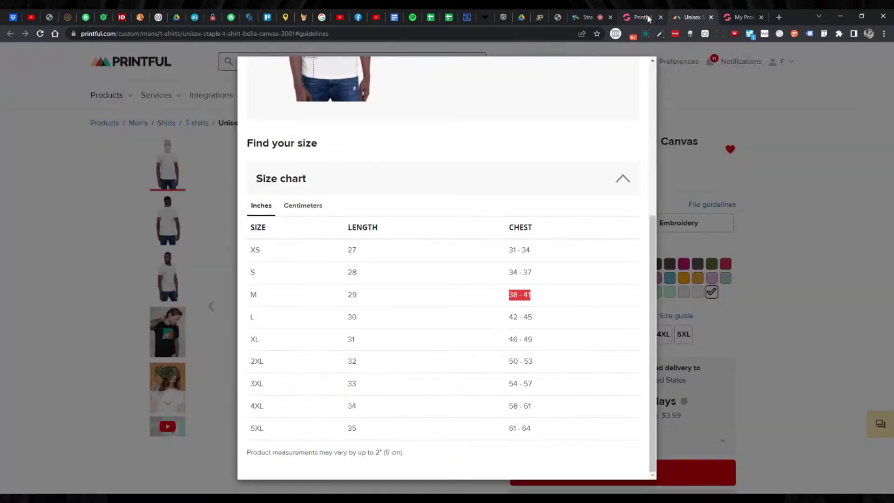
click(648, 19)
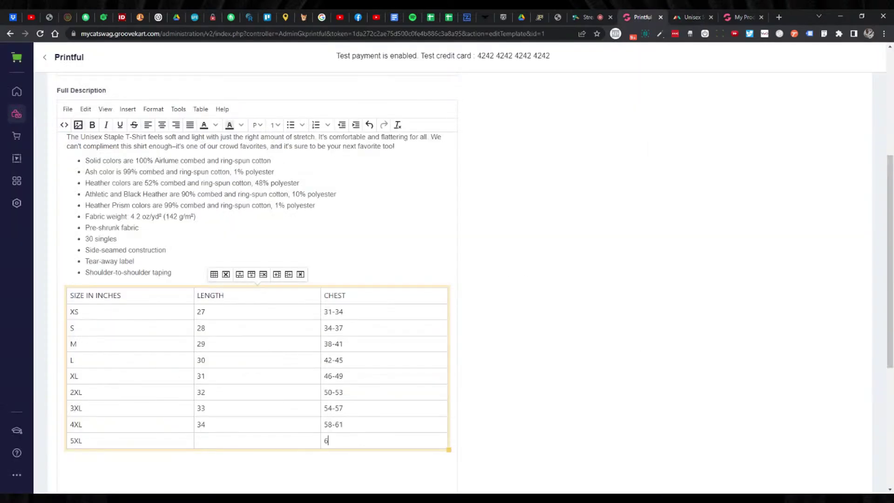
text(4)
scroll(585, 309, down, 2)
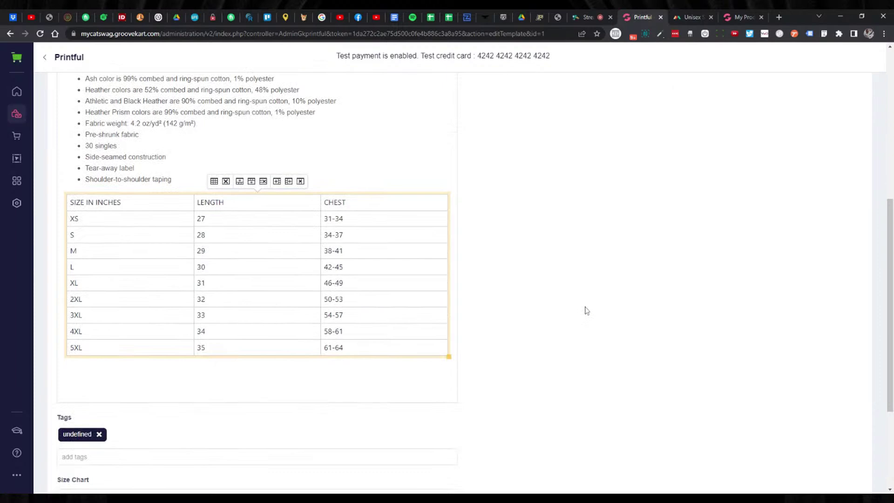
click(683, 22)
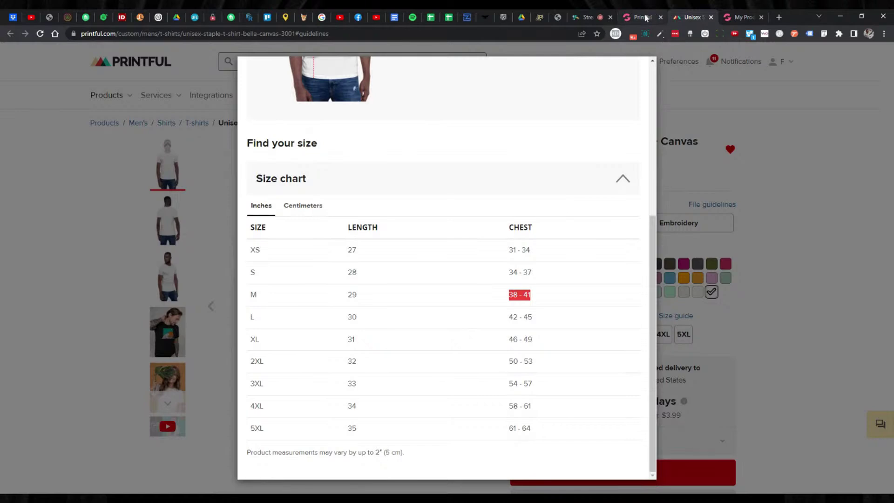
click(645, 18)
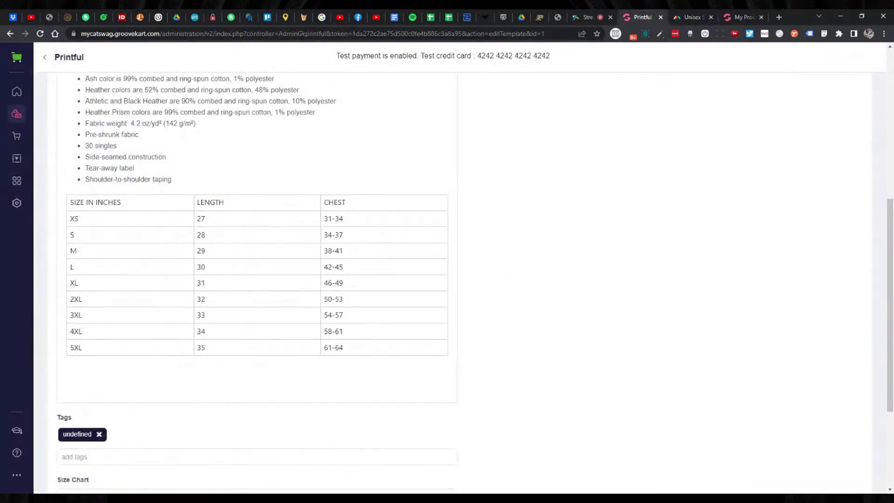
Bold the SIZE IN INCHES, LENGTH and CHEST header cells of the size table.
click(122, 203)
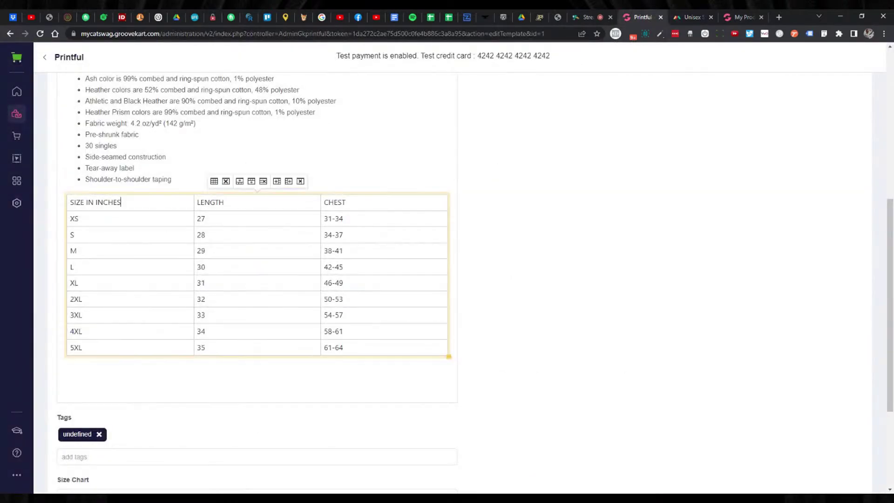
triple_click(120, 203)
scroll(107, 196, up, 3)
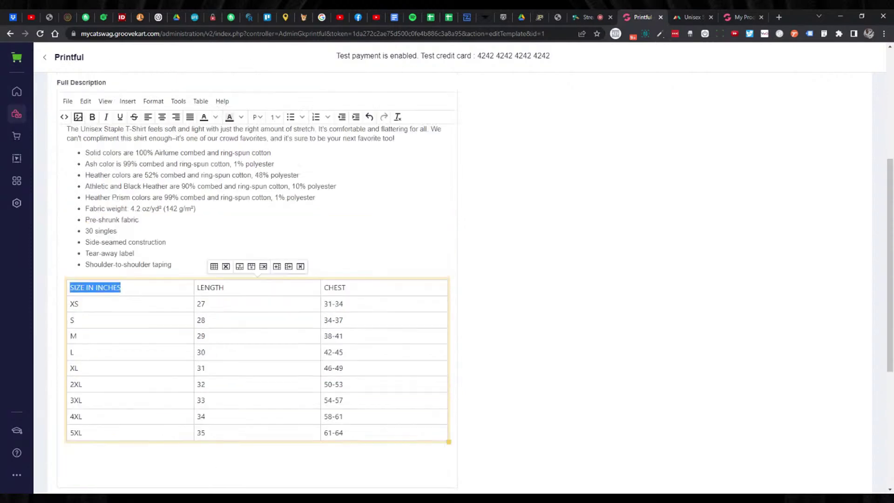
click(93, 173)
click(224, 342)
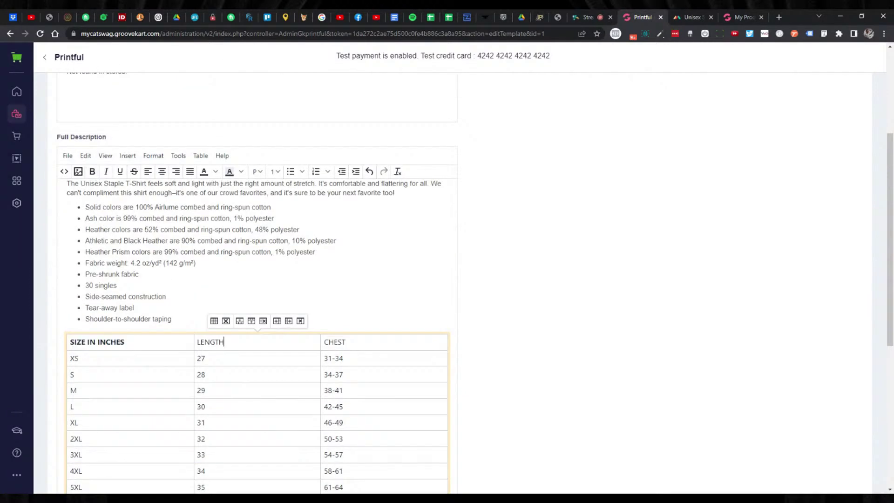
double_click(223, 341)
key(ctrl+b)
click(346, 341)
double_click(343, 342)
click(92, 172)
click(452, 344)
scroll(656, 270, down, 3)
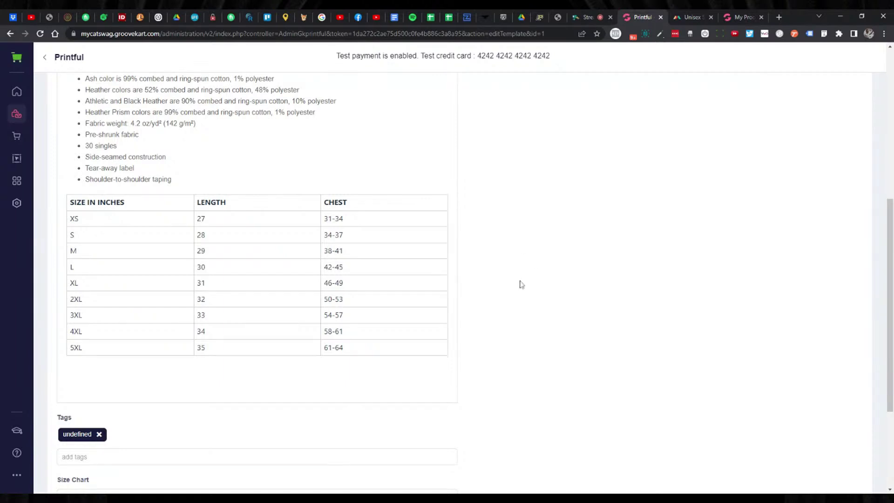
Remove the undefined tag from the Printful product template.
scroll(521, 270, up, 5)
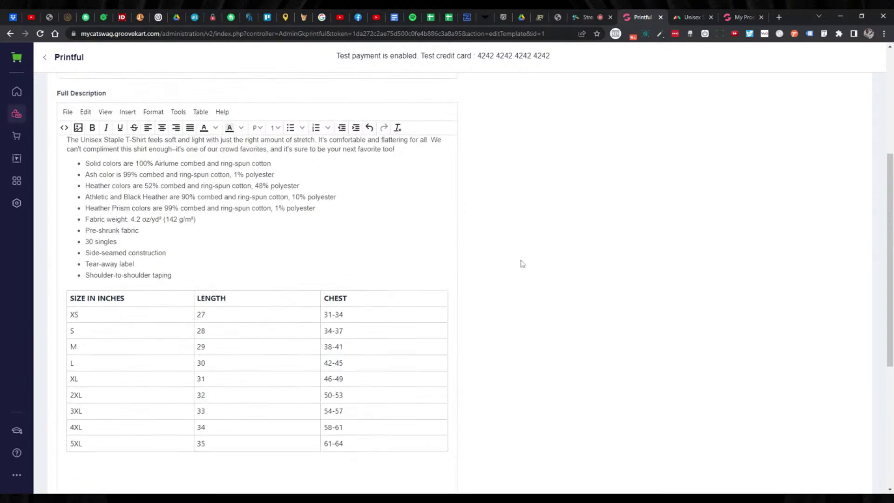
scroll(521, 265, down, 8)
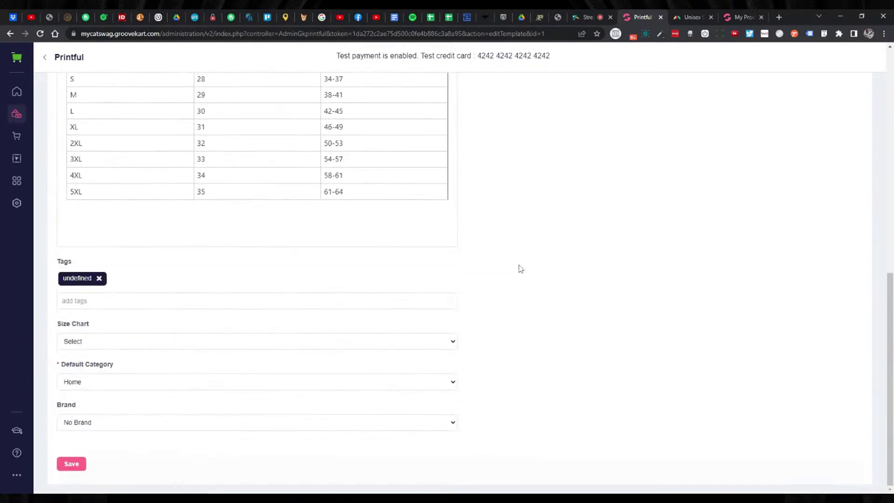
scroll(520, 267, up, 10)
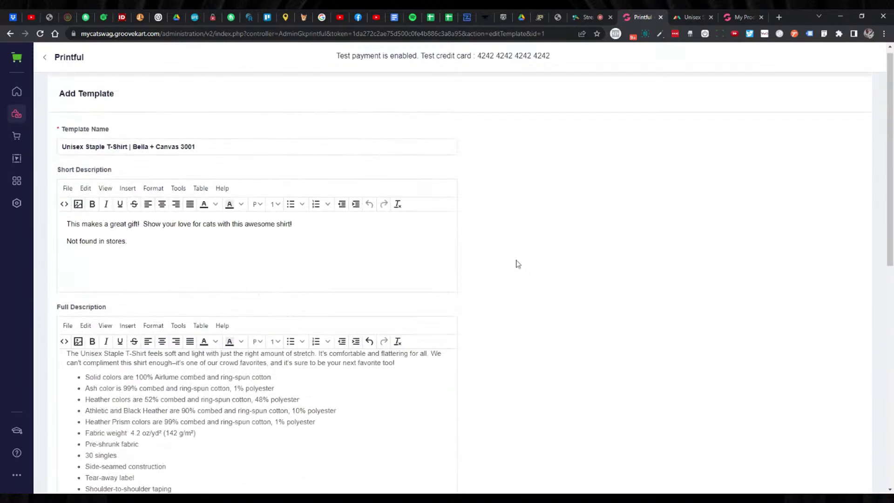
scroll(514, 266, down, 5)
scroll(514, 265, down, 4)
click(157, 421)
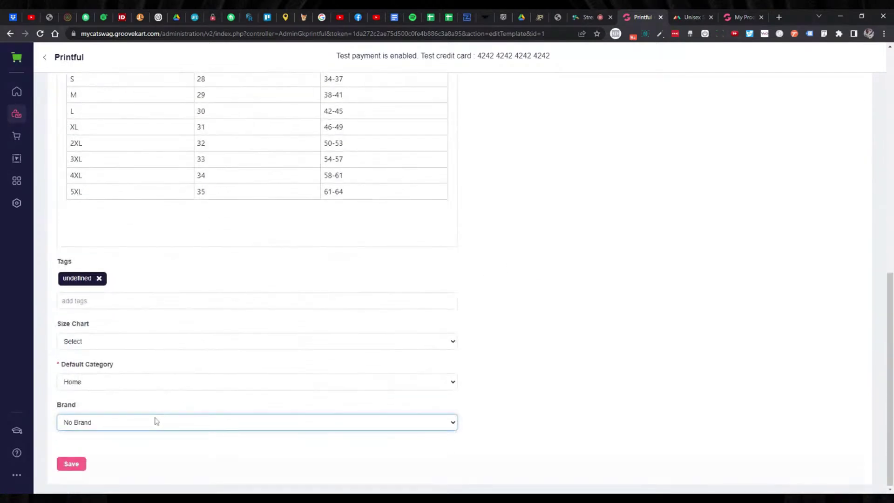
click(535, 376)
scroll(485, 378, up, 3)
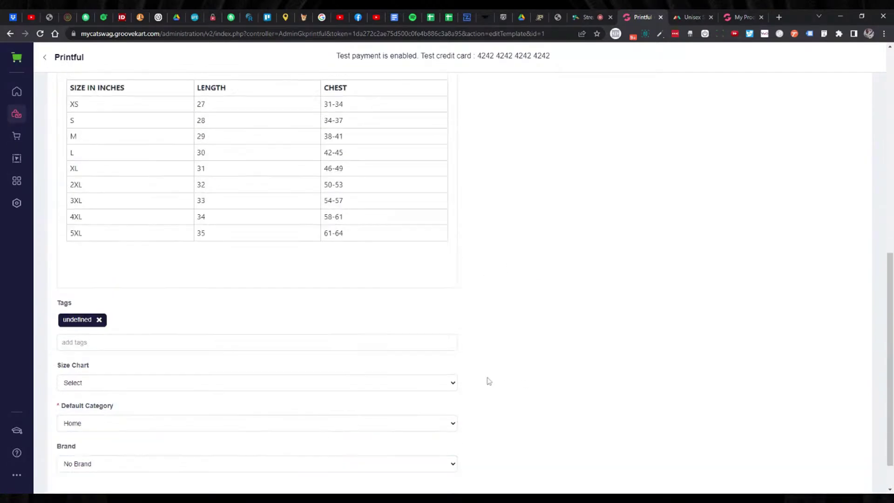
scroll(483, 379, down, 3)
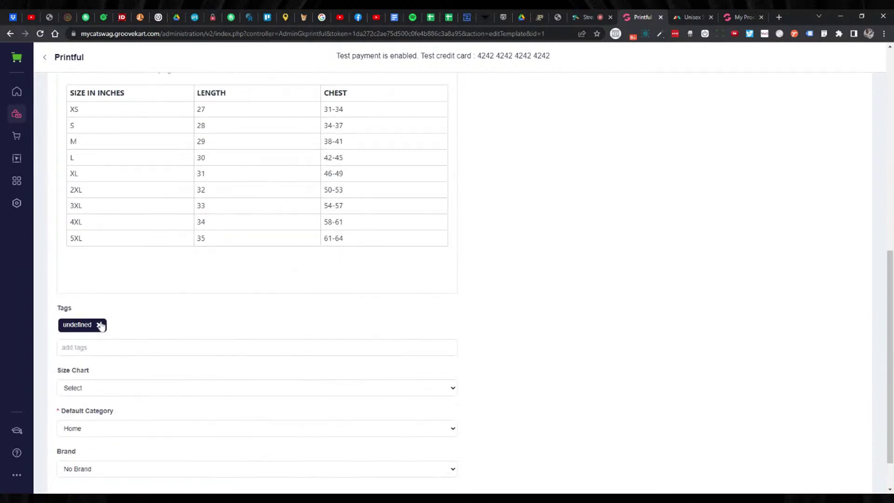
click(99, 326)
Make the full description text above the size table black.
scroll(536, 295, up, 7)
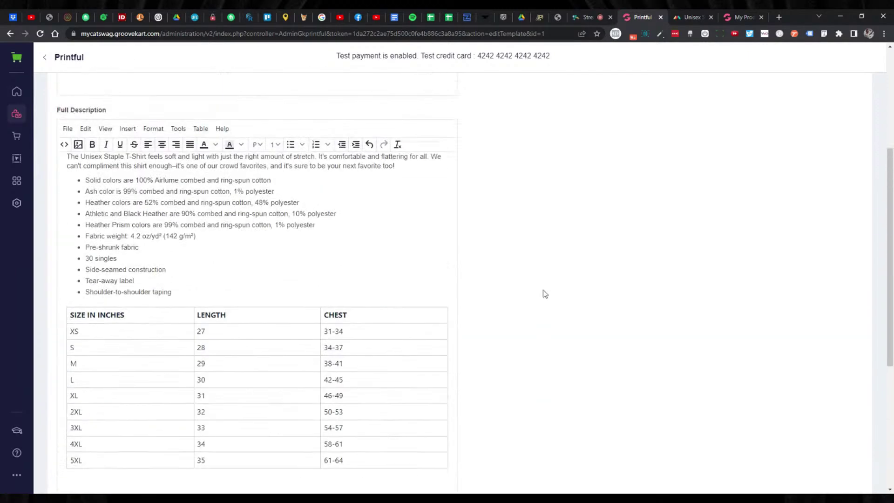
scroll(535, 293, up, 2)
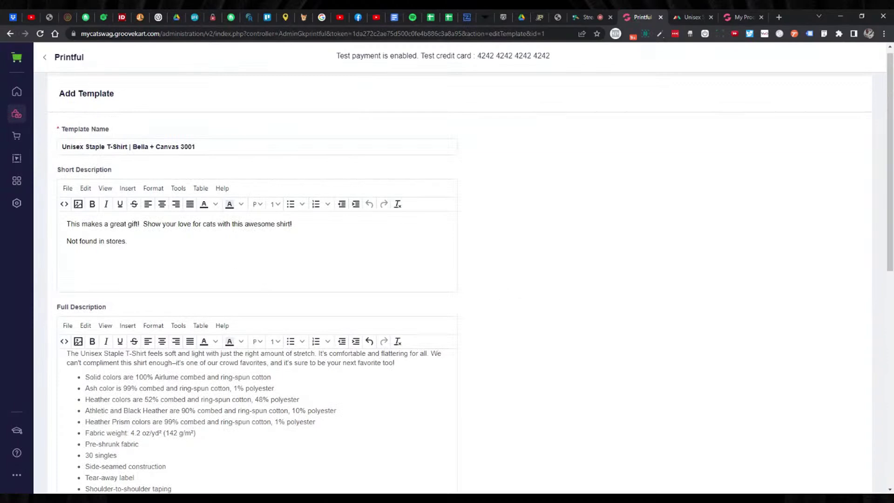
scroll(534, 293, down, 2)
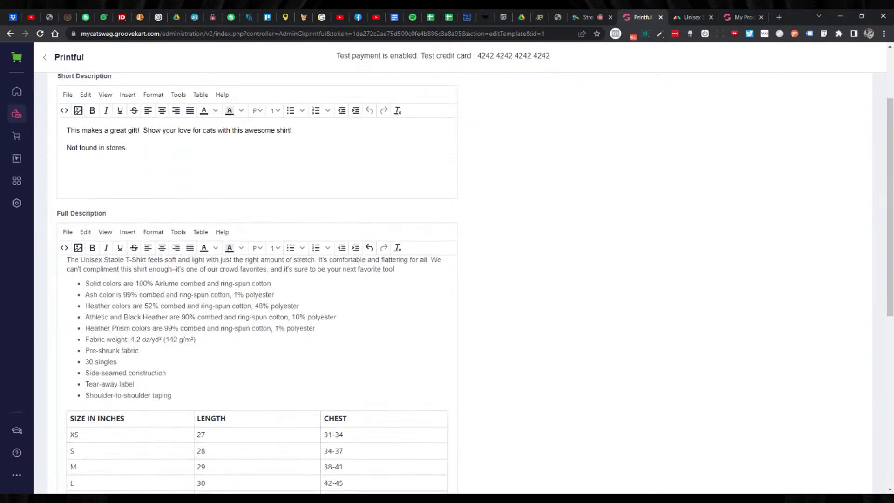
scroll(535, 293, down, 2)
drag(171, 304, 35, 171)
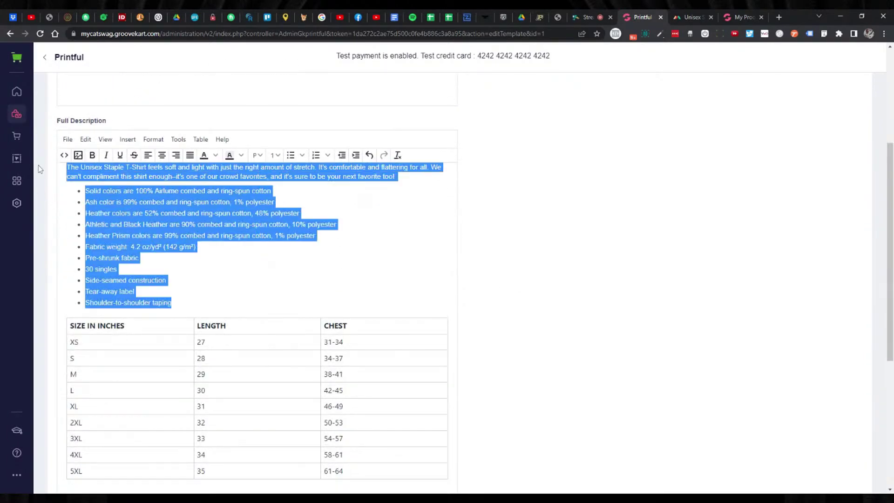
click(215, 155)
click(208, 223)
click(306, 224)
Make the short description text black.
scroll(256, 279, up, 4)
drag(129, 241, 41, 210)
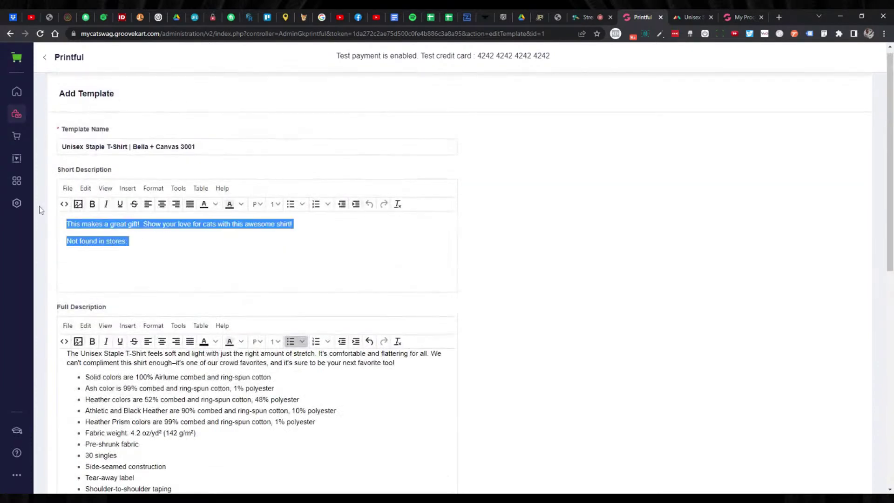
click(215, 204)
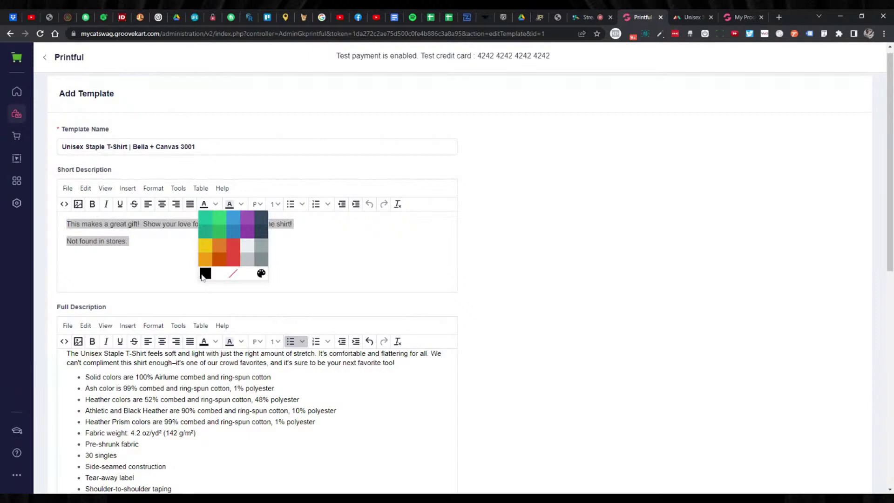
click(205, 273)
click(130, 240)
scroll(608, 225, down, 2)
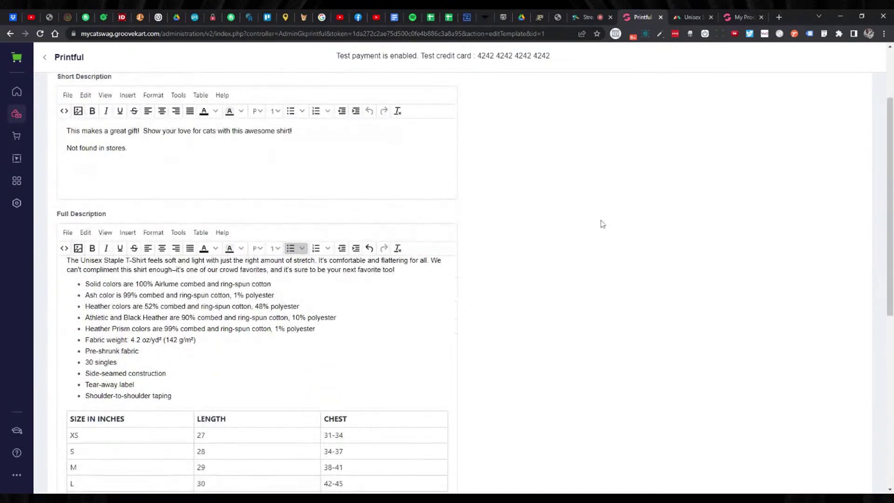
scroll(587, 225, down, 8)
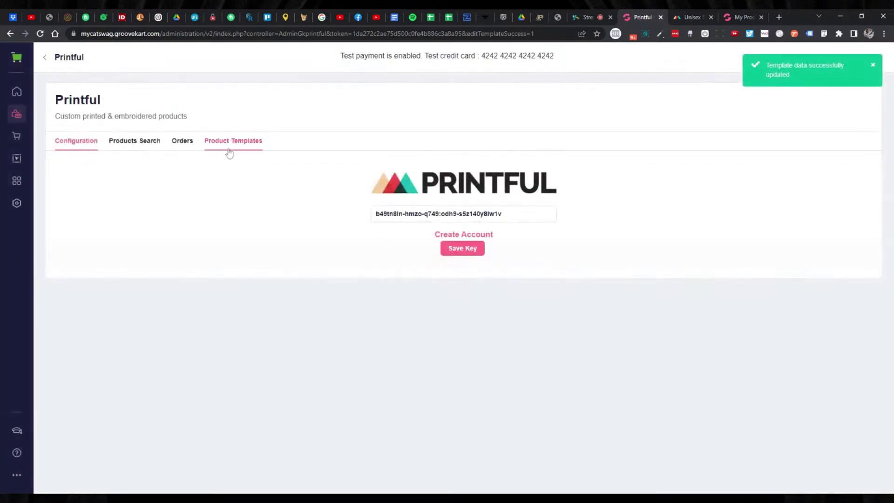
click(230, 154)
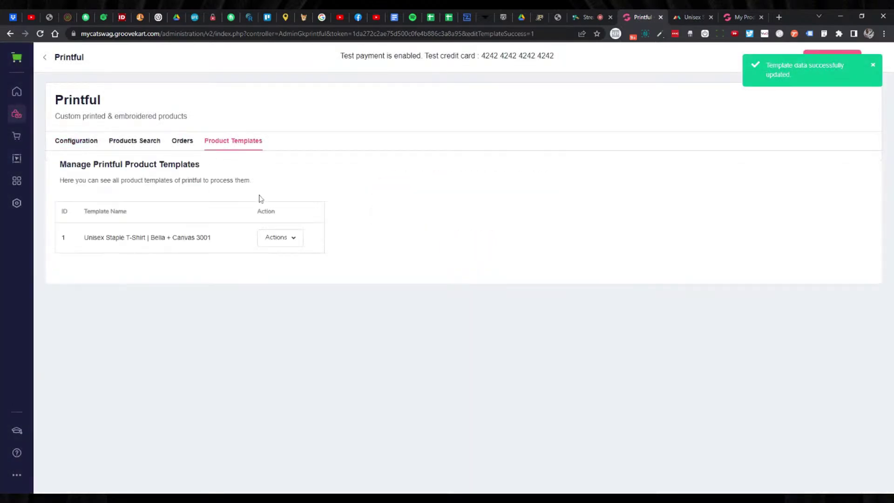
click(276, 239)
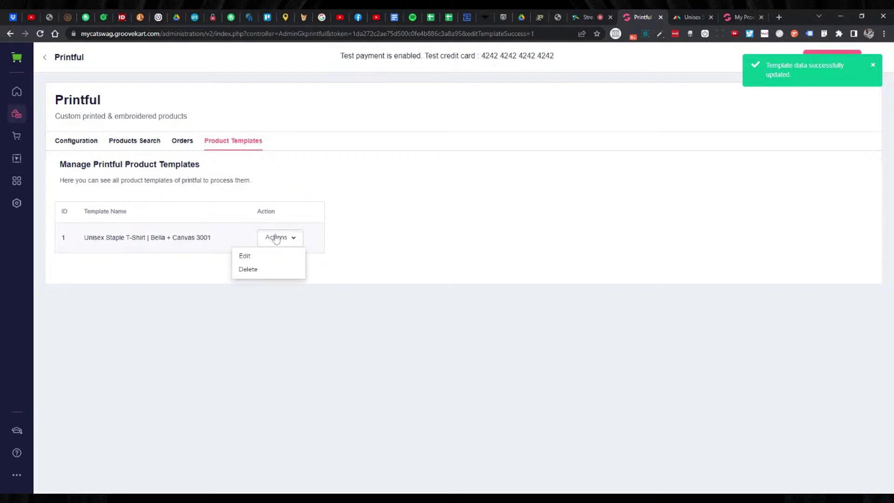
click(254, 257)
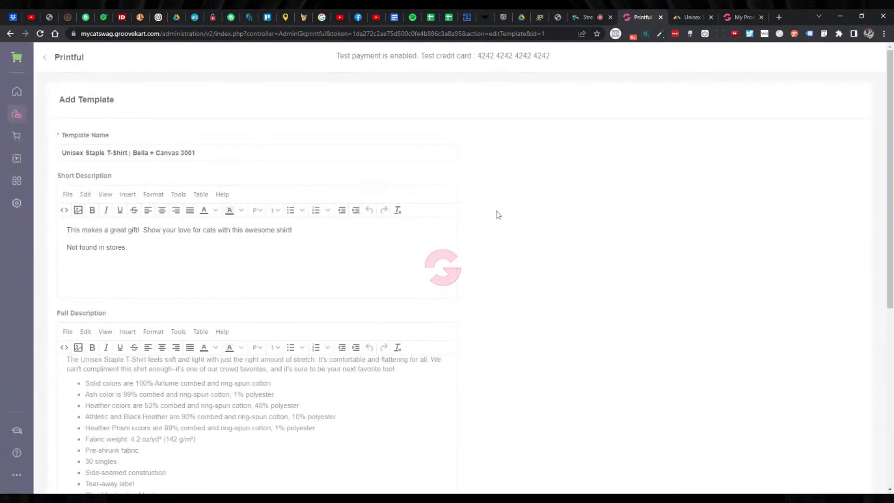
scroll(502, 212, down, 5)
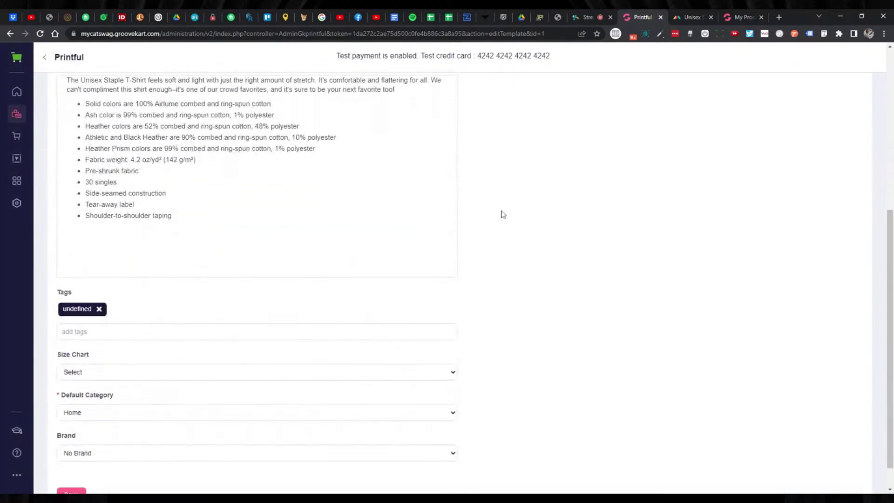
scroll(501, 212, up, 6)
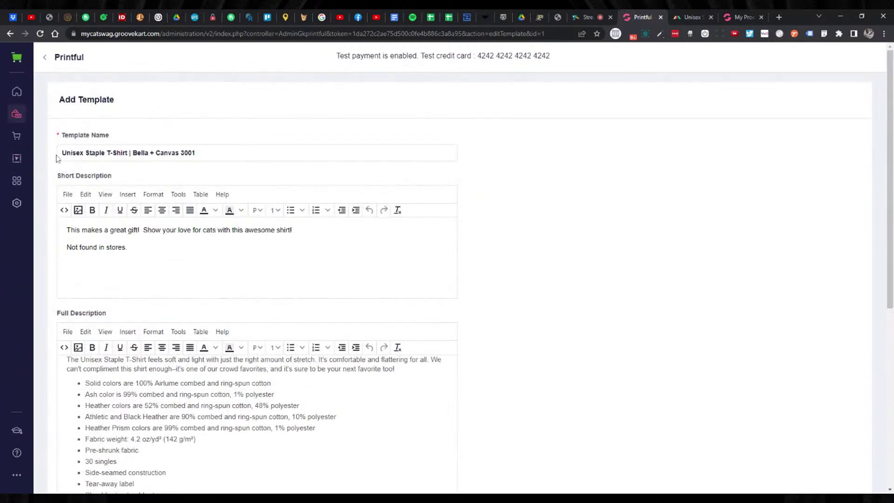
click(10, 33)
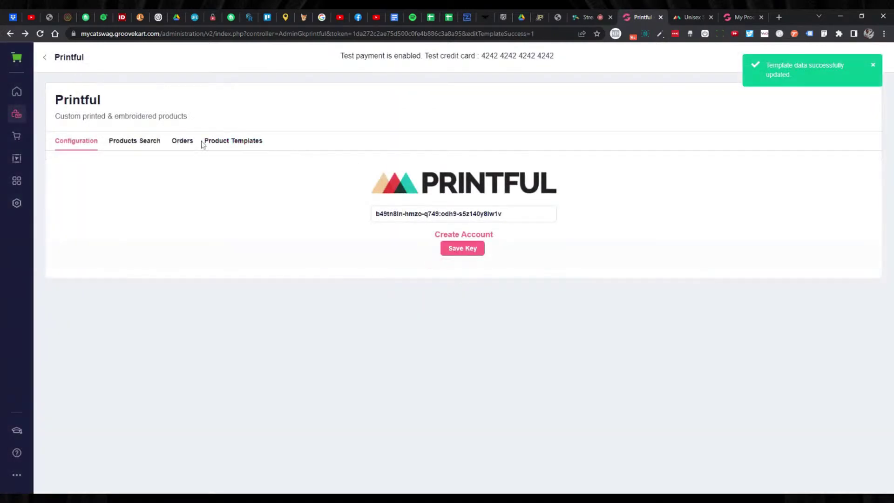
Search Printful products with an empty query and add the Life Is Better Short-Sleeve Unisex T-shirt.
click(182, 141)
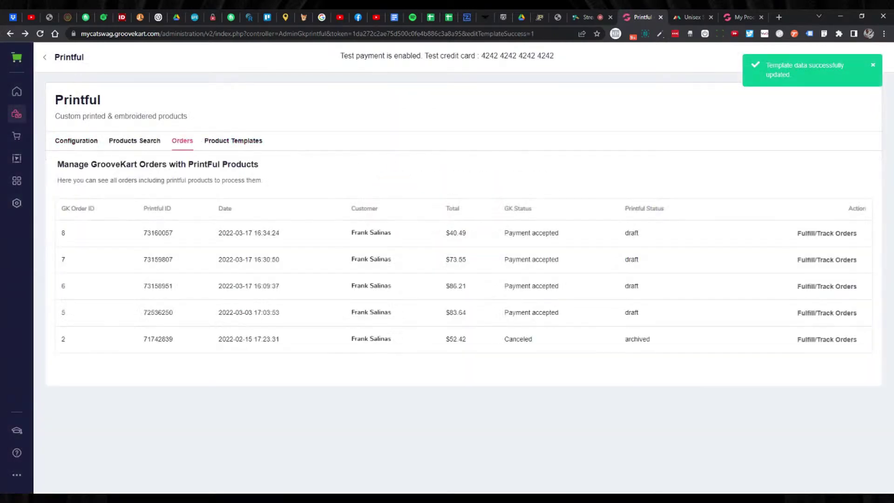
click(135, 141)
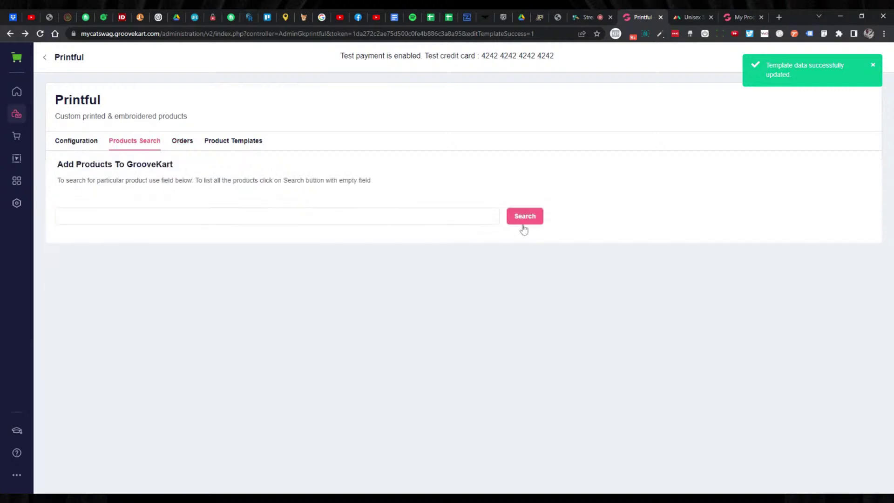
click(526, 224)
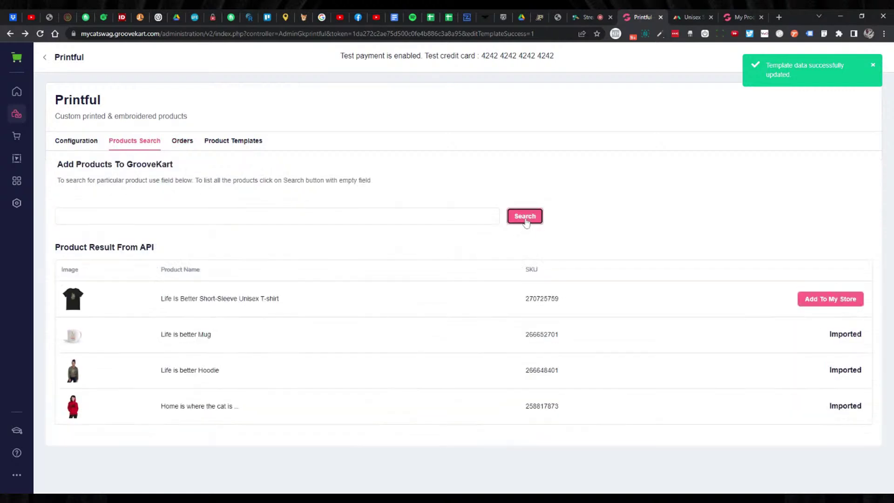
click(807, 303)
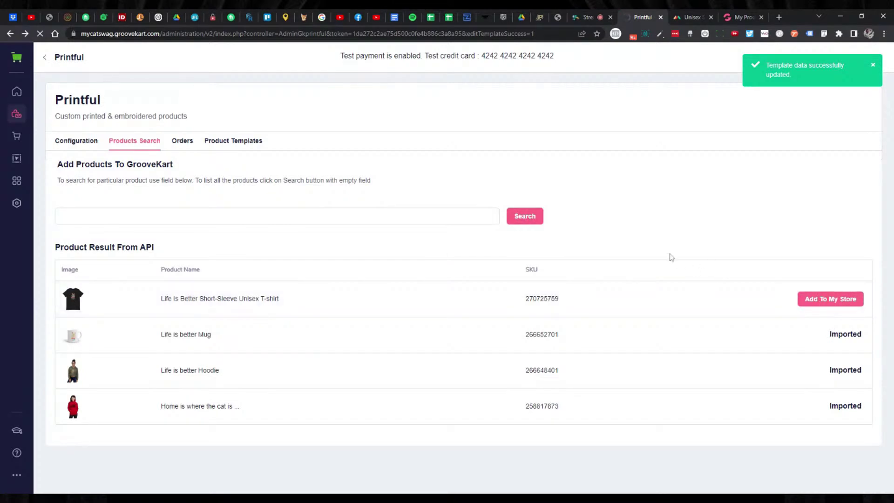
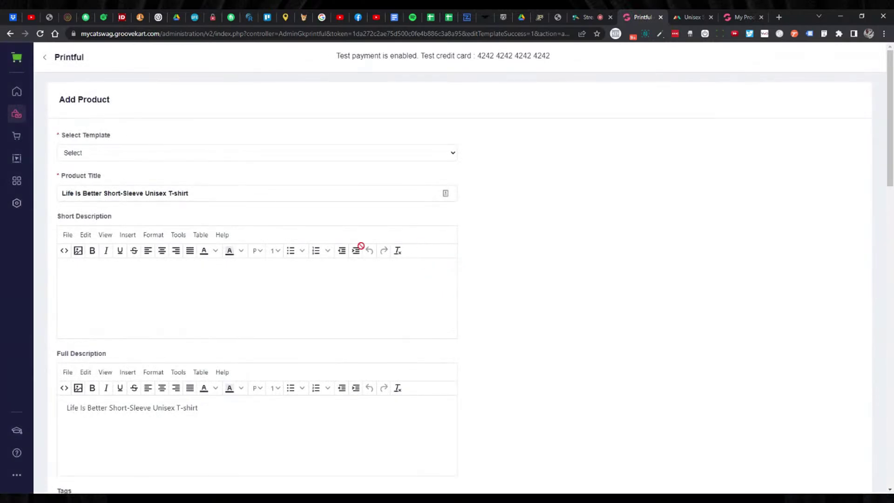
Fill the T-shirt from the Unisex Staple T-Shirt template and remove the 'undefined' tag.
scroll(363, 250, down, 1)
click(354, 113)
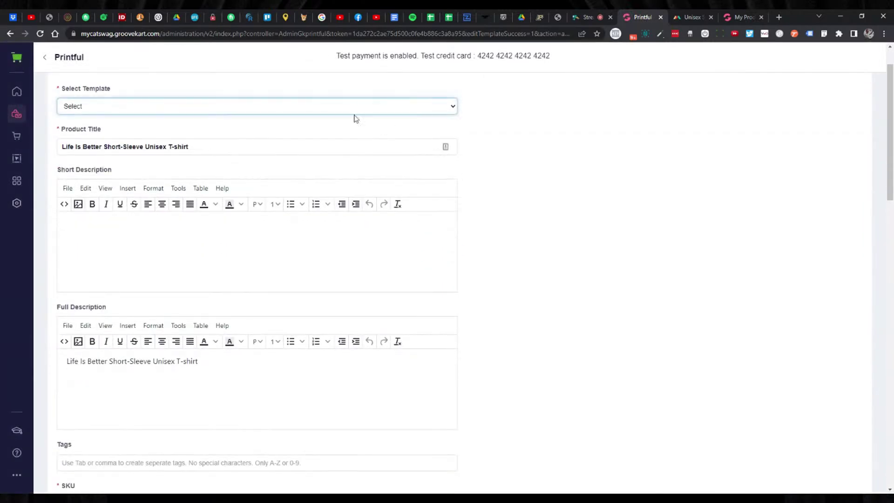
click(356, 127)
scroll(535, 177, down, 4)
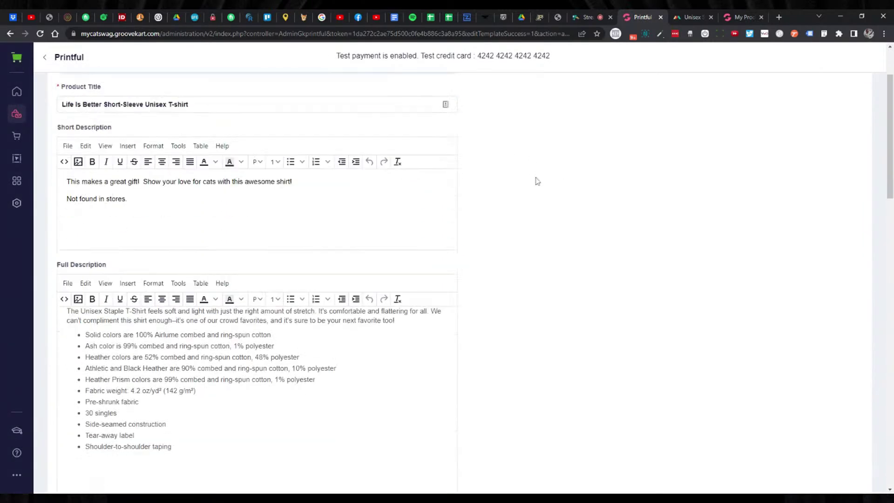
scroll(362, 244, up, 3)
scroll(361, 244, down, 4)
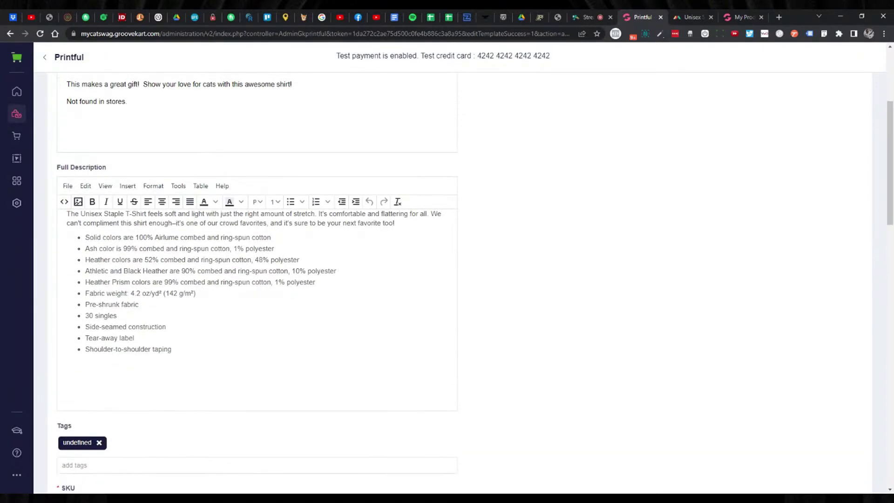
click(99, 349)
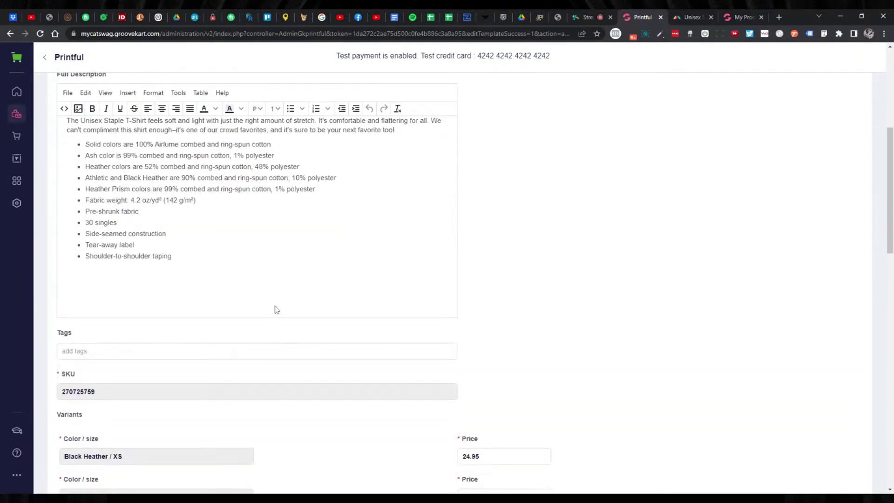
Add the Life Is Better T-shirt and go to the My Products list.
scroll(275, 309, up, 2)
scroll(275, 308, down, 2)
scroll(271, 289, down, 15)
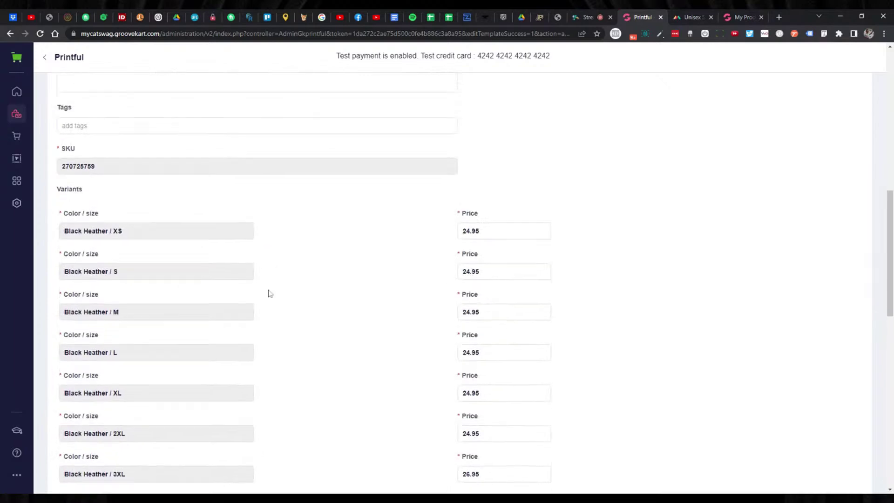
scroll(270, 290, down, 4)
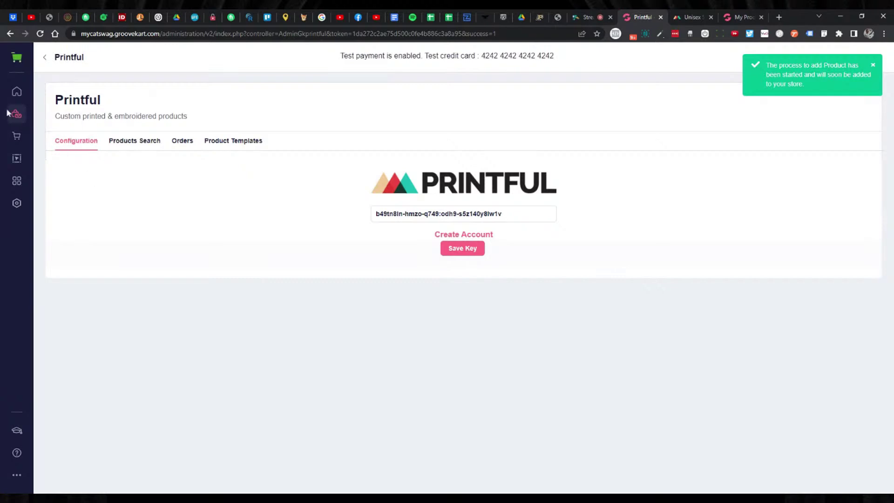
click(240, 141)
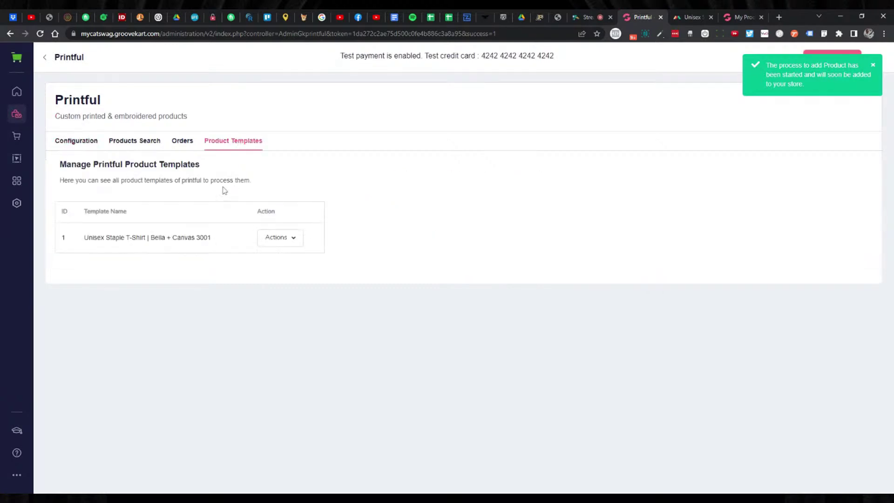
click(17, 113)
click(68, 114)
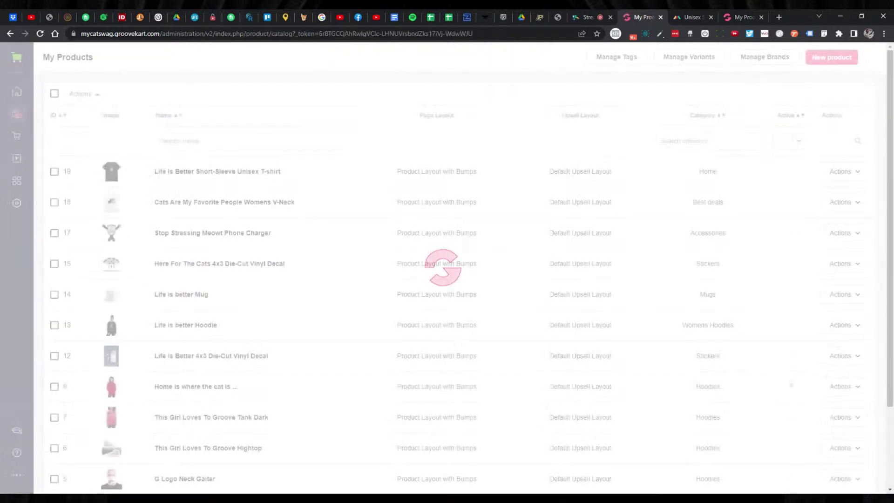
Preview product ID 19 on the storefront and look over its descriptions.
click(844, 171)
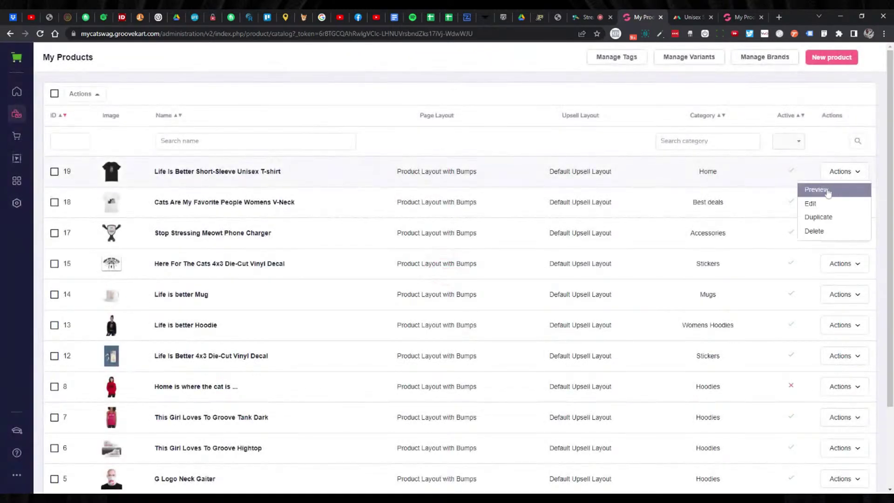
click(833, 190)
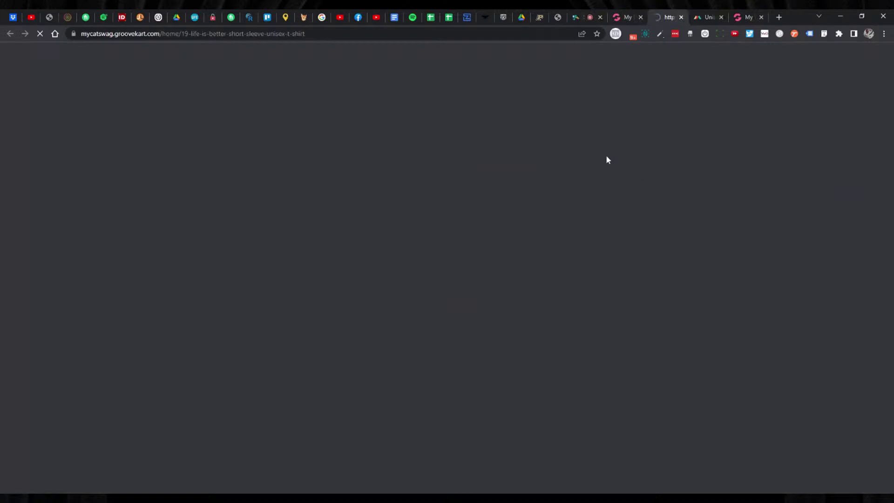
scroll(596, 175, down, 3)
scroll(597, 176, down, 3)
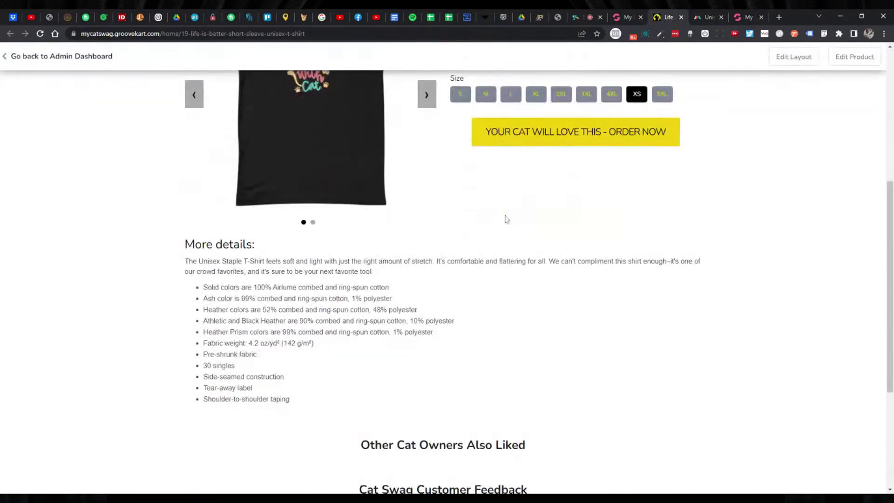
drag(184, 215, 378, 349)
scroll(572, 309, up, 4)
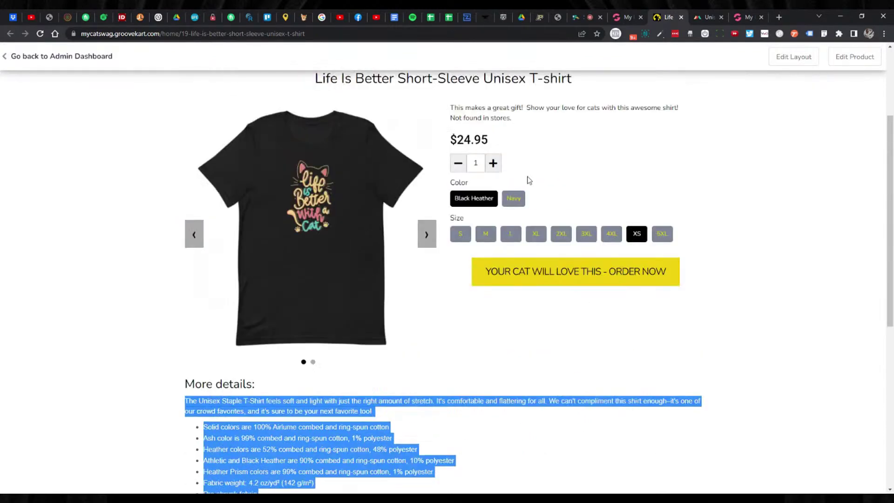
double_click(501, 107)
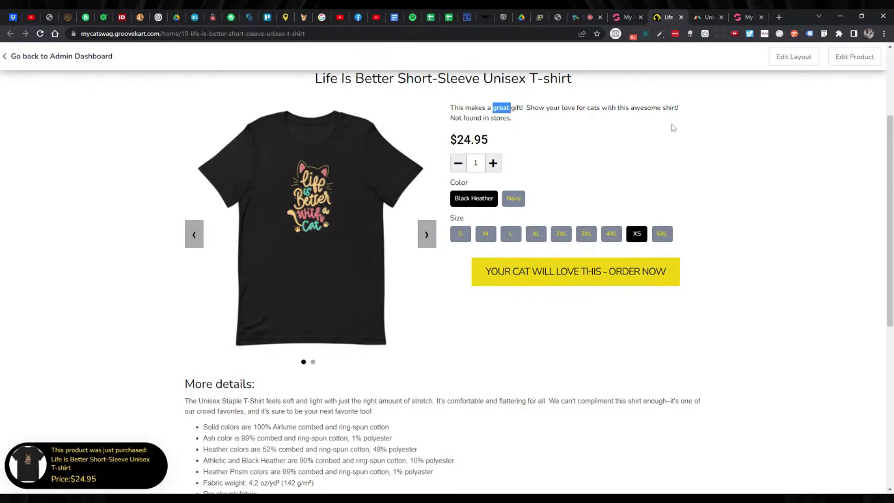
scroll(672, 140, down, 1)
scroll(671, 150, up, 3)
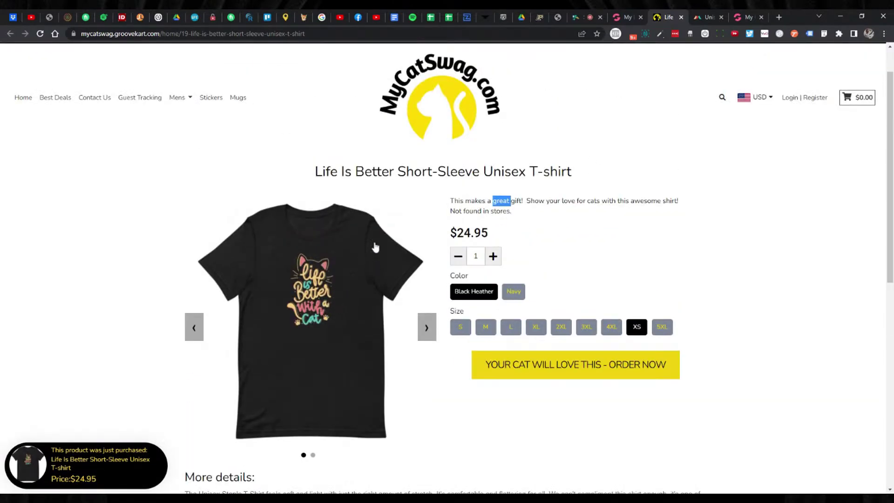
scroll(435, 244, down, 4)
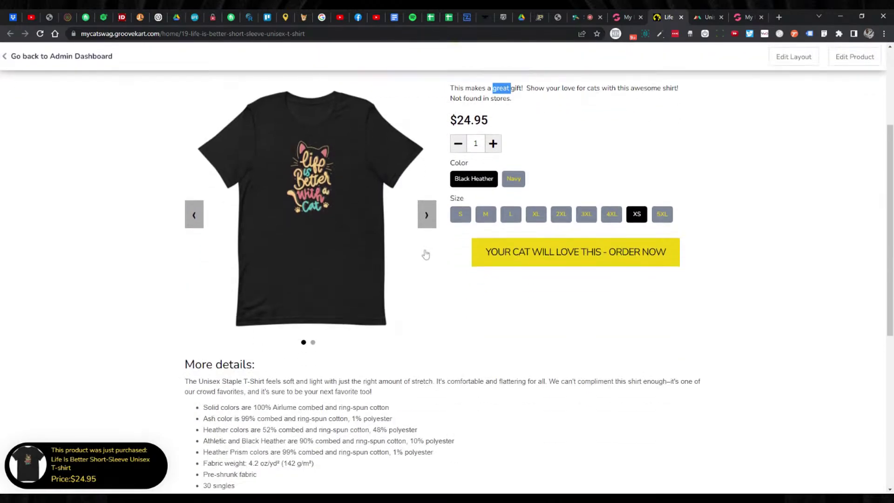
scroll(469, 226, up, 5)
In the T-shirt's Descriptions tab, add a plain new line after the last bullet.
click(622, 21)
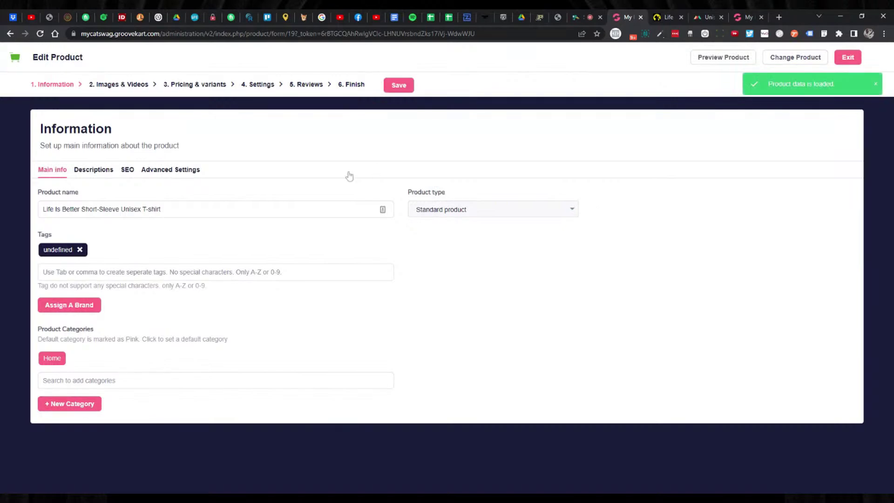
click(99, 175)
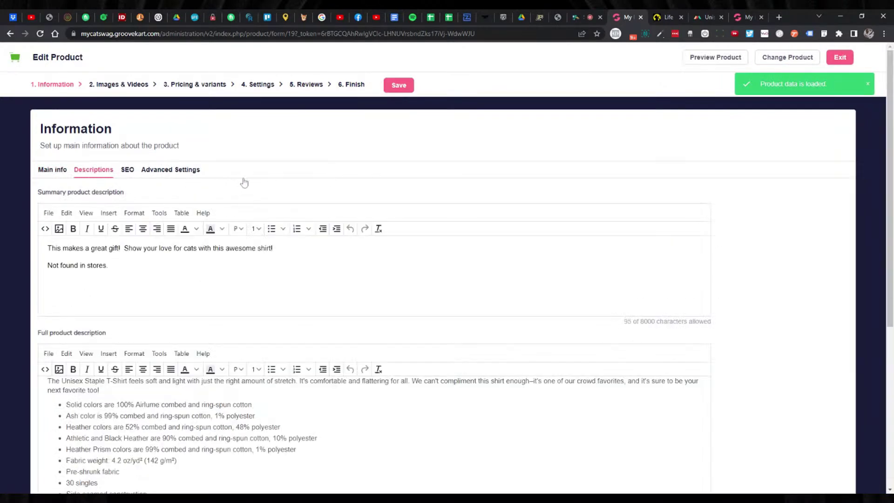
scroll(261, 193, down, 3)
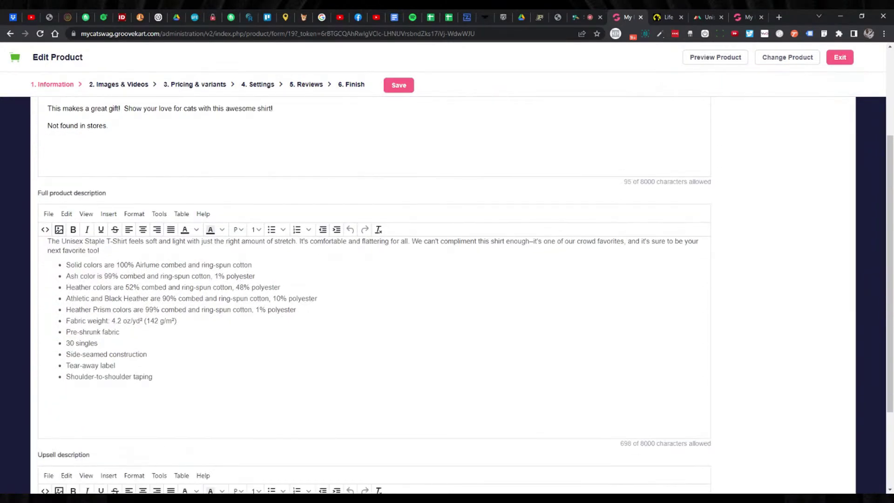
scroll(209, 327, down, 2)
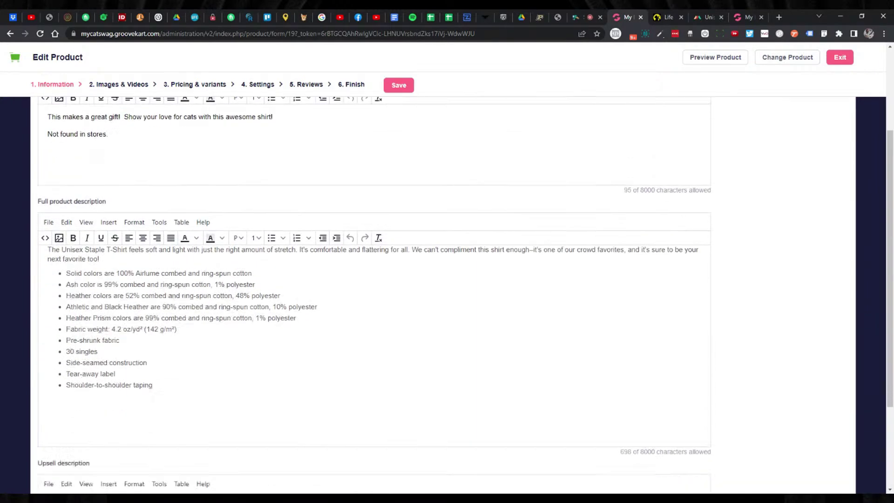
click(152, 284)
key(Return)
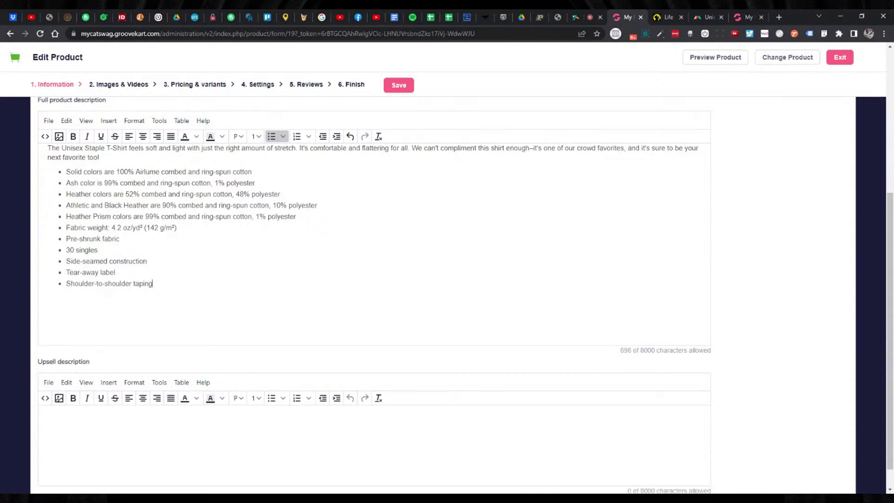
key(Return)
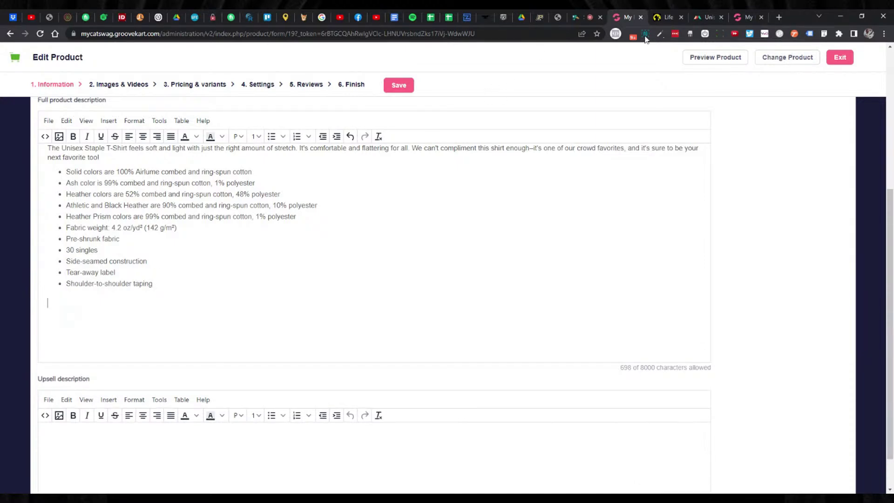
Copy Printful's XS–5XL size chart and paste it below the bullet list.
click(706, 18)
drag(250, 227, 555, 426)
key(ctrl+c)
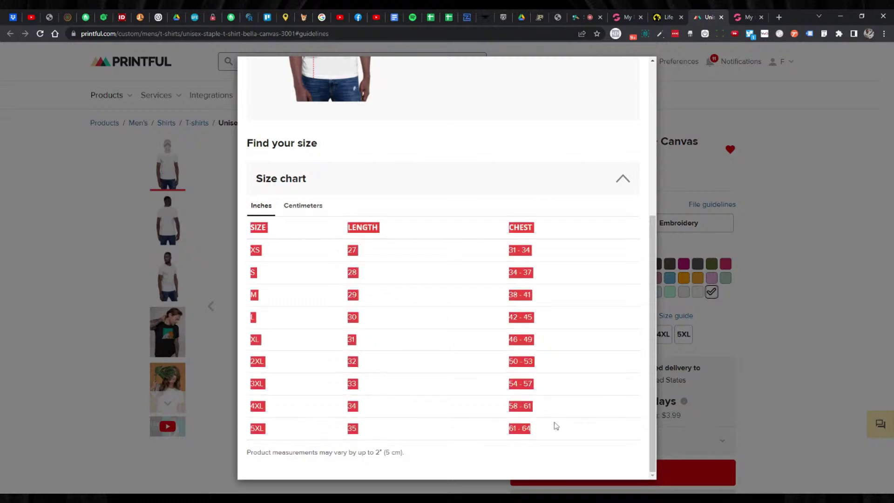
click(626, 17)
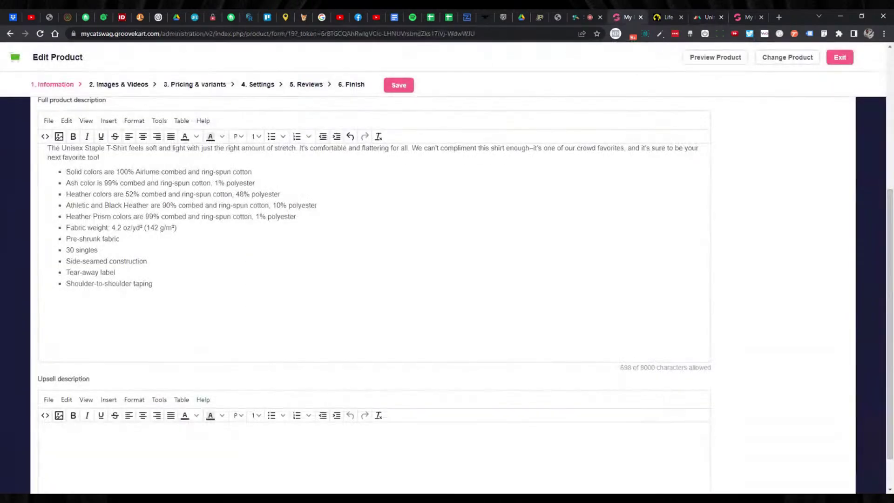
key(ctrl+v)
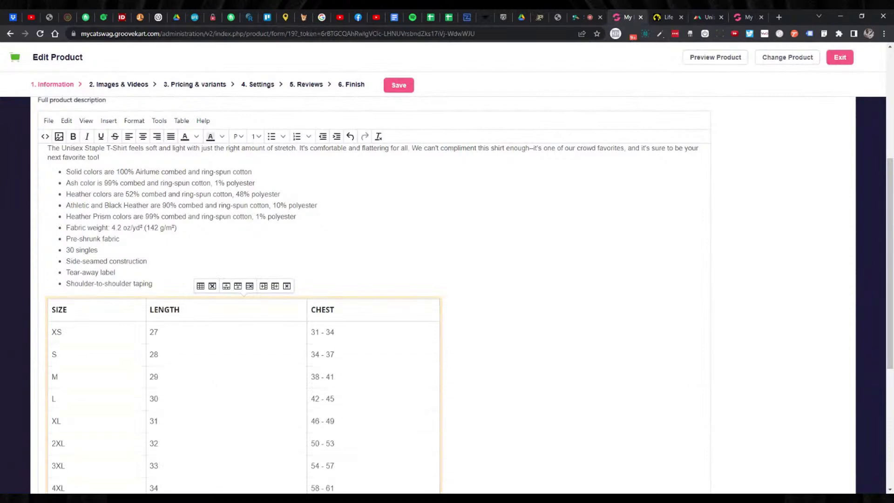
scroll(373, 294, down, 3)
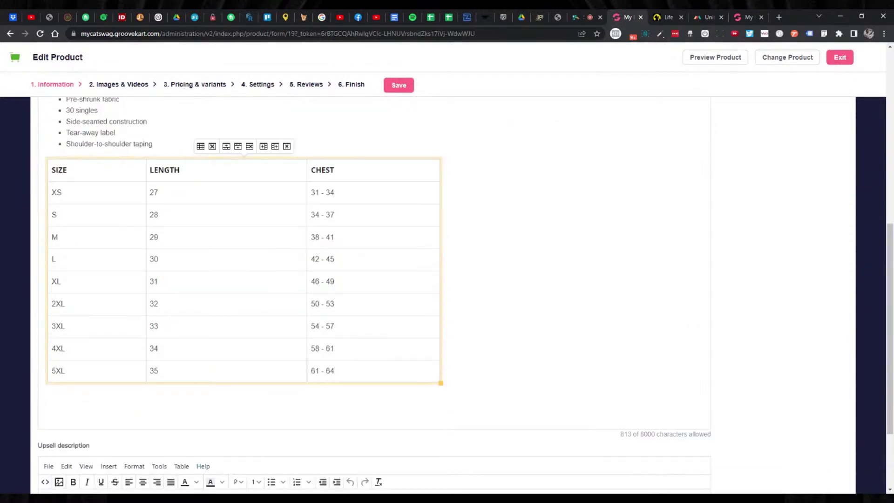
scroll(373, 294, up, 2)
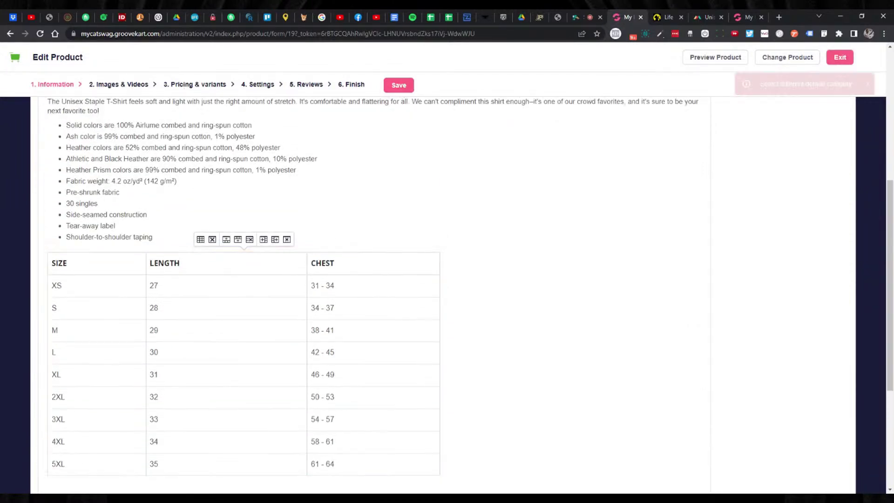
scroll(373, 298, down, 2)
scroll(372, 298, up, 6)
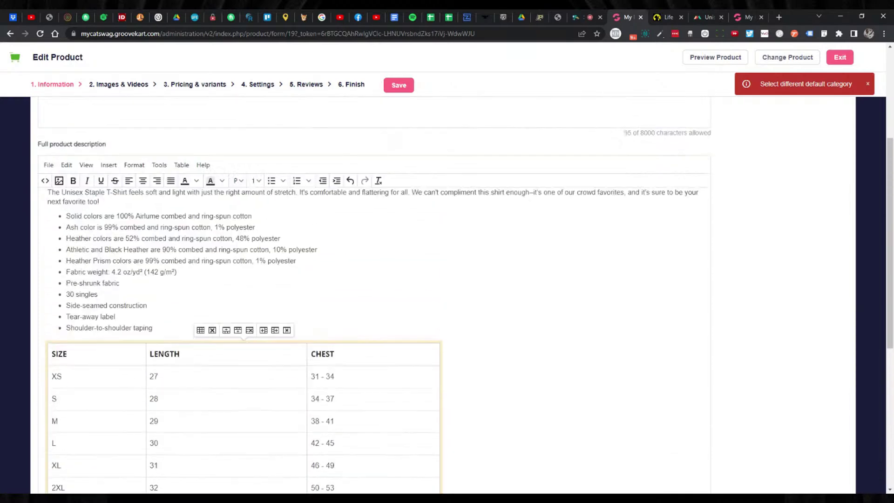
scroll(61, 148, up, 3)
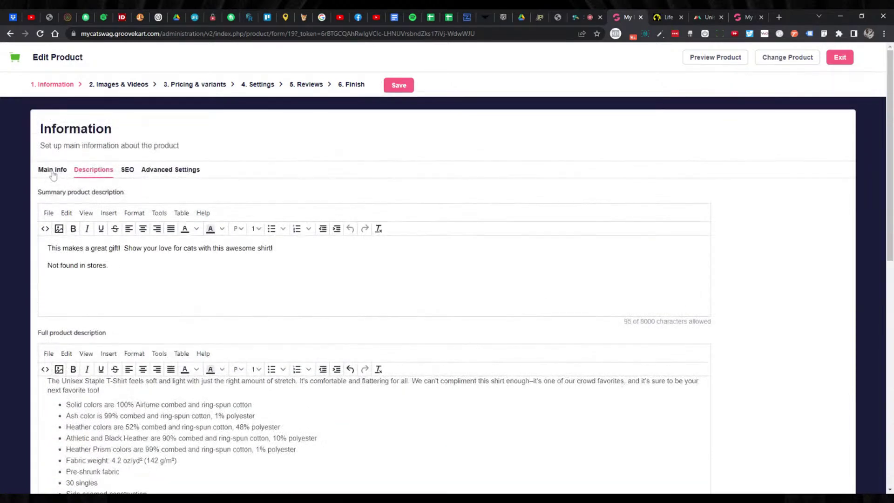
Add the Best deals category as the default category and save the product.
click(52, 171)
click(43, 380)
text(BES)
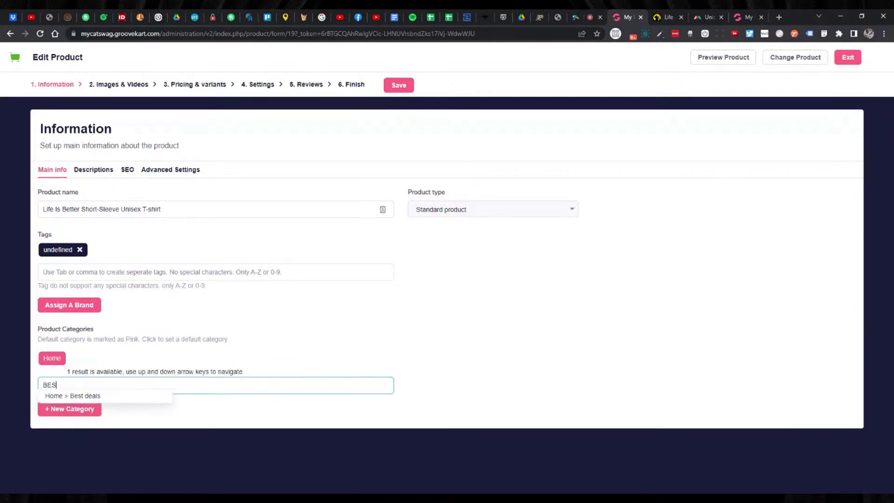
key(Return)
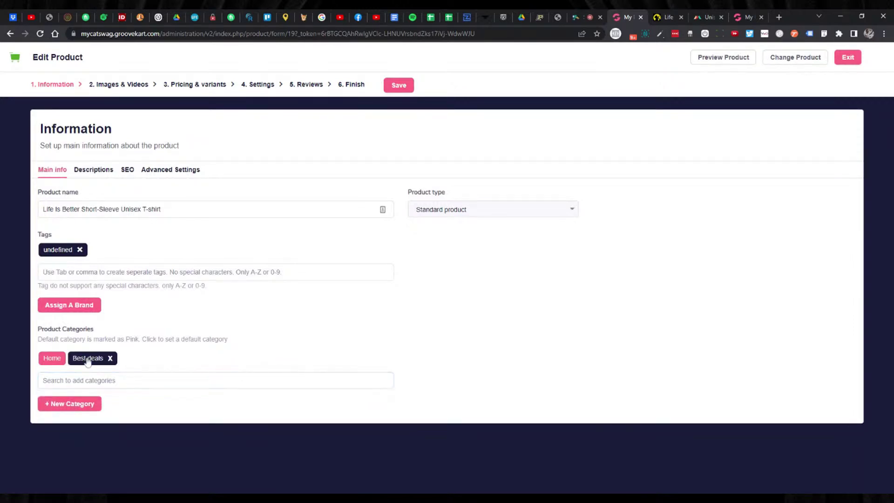
click(399, 86)
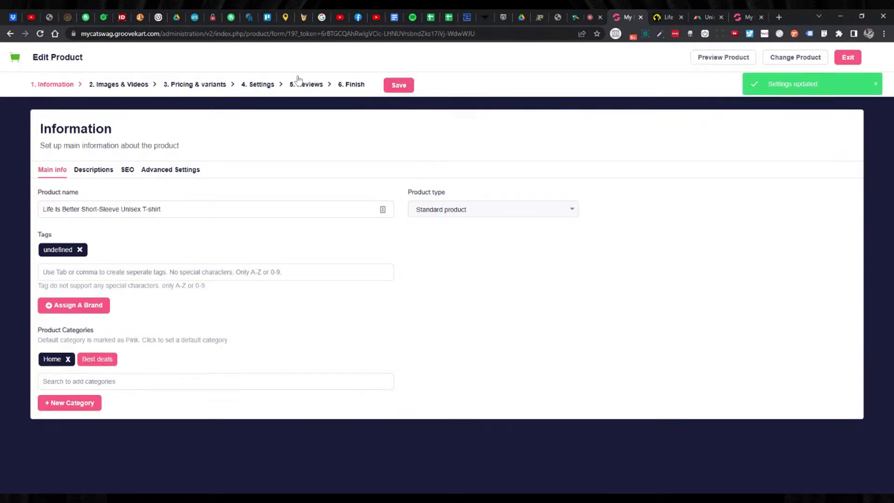
Step through images and pricing to the final step and publish the T-shirt.
click(127, 84)
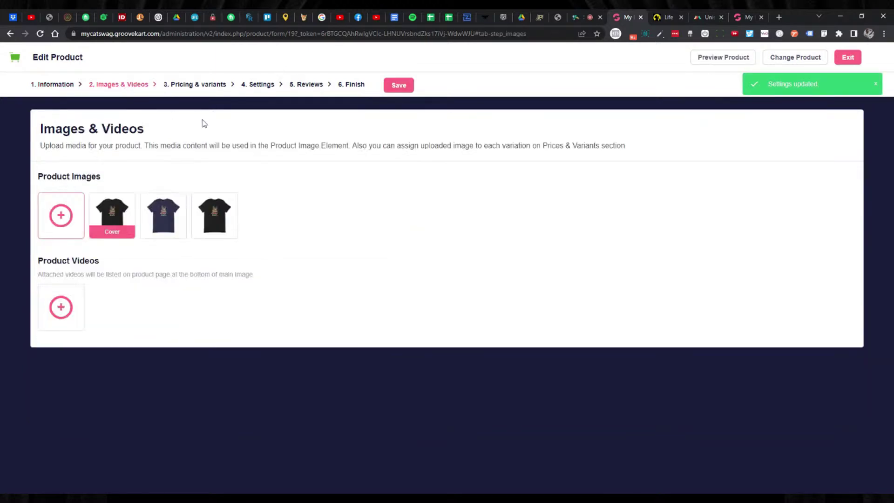
click(172, 89)
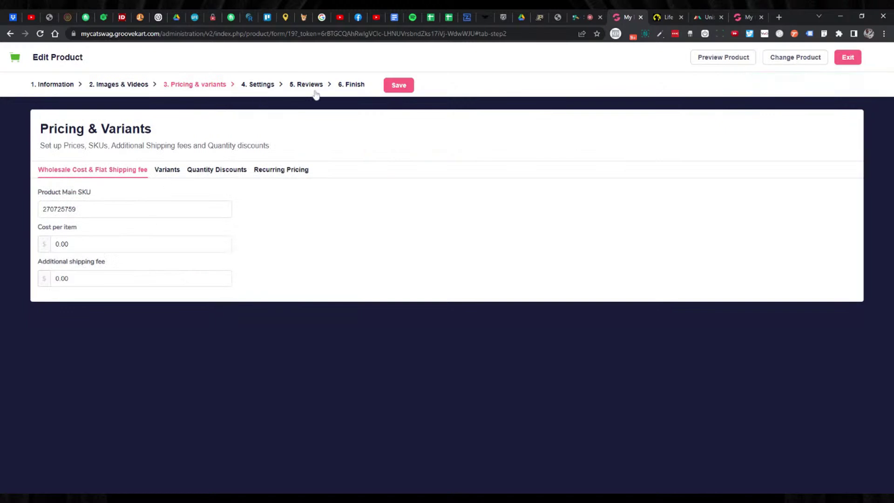
click(352, 88)
click(419, 86)
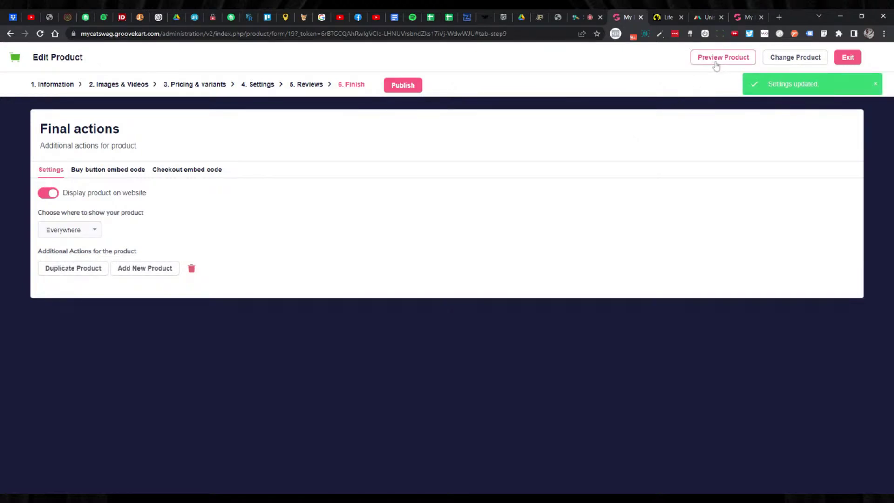
Check the size table on the $24.95 storefront page, then return to Printful's size chart.
click(719, 61)
scroll(613, 189, down, 6)
scroll(650, 190, down, 3)
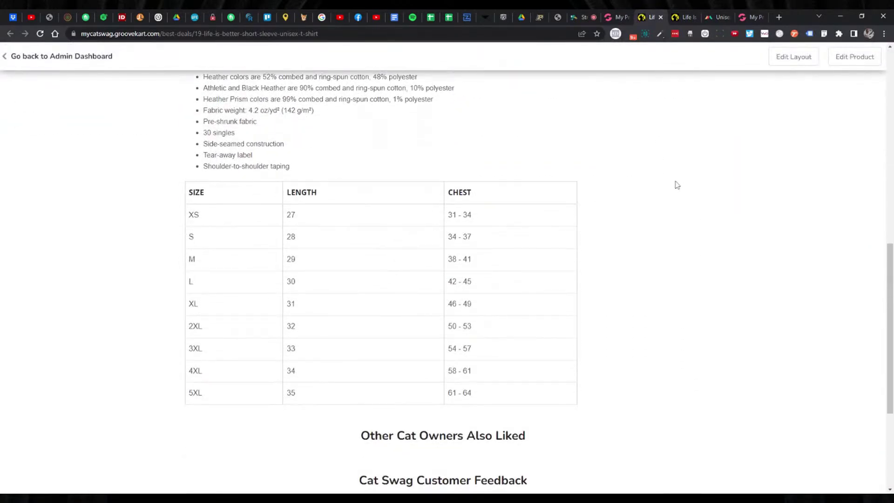
scroll(666, 183, up, 2)
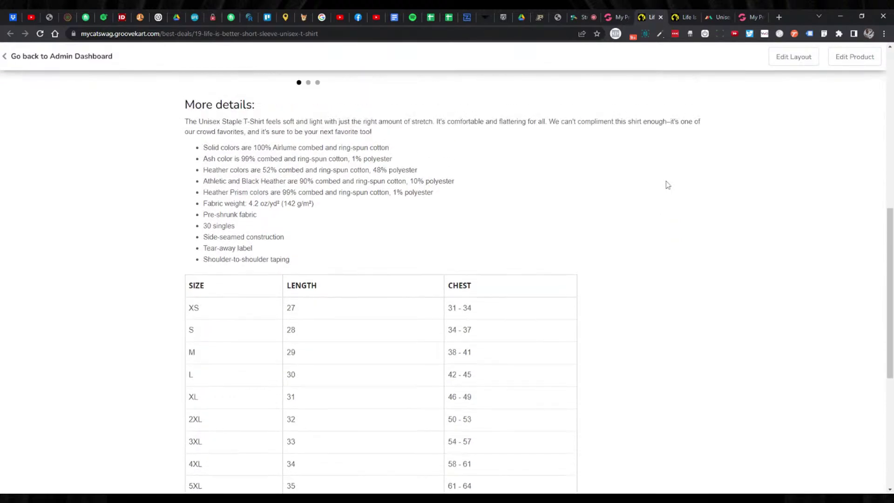
click(717, 17)
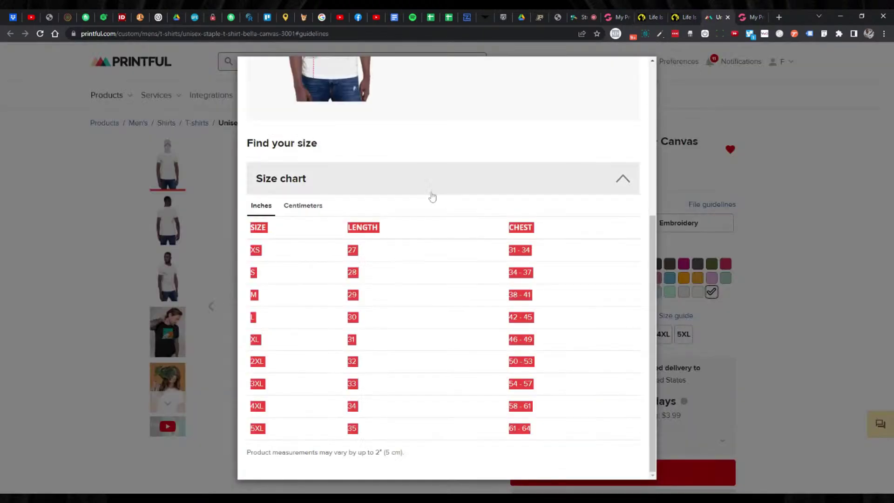
Close the size chart and browse to Printful's women's t-shirts catalogue.
click(659, 110)
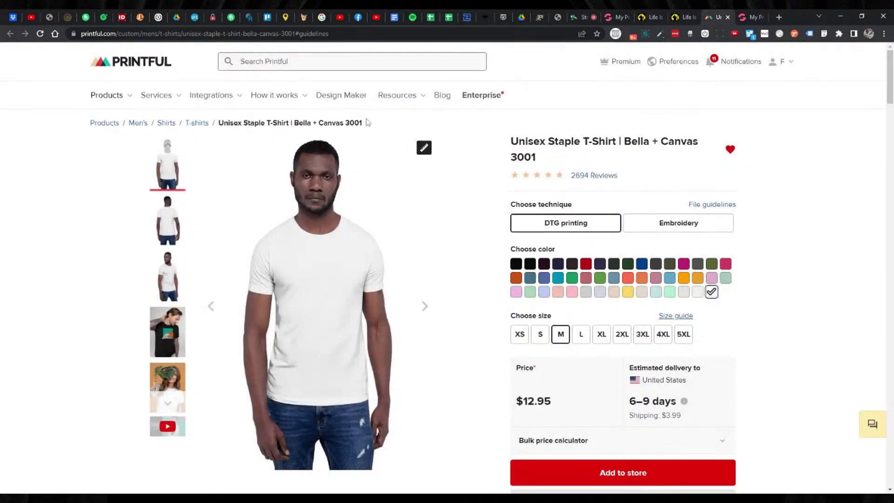
click(112, 65)
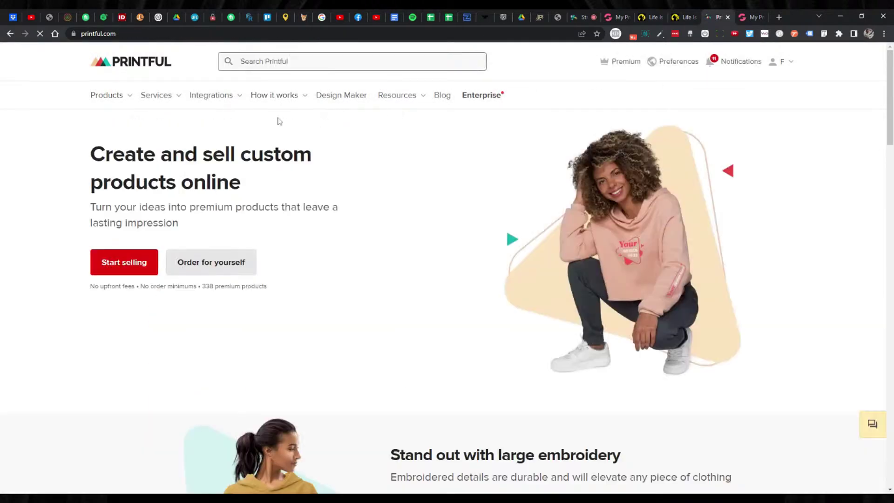
mouse_move(122, 96)
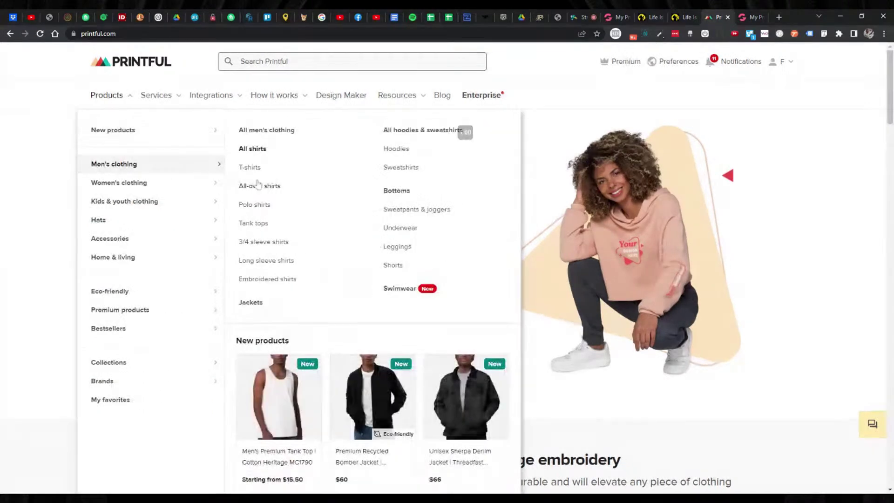
mouse_move(141, 182)
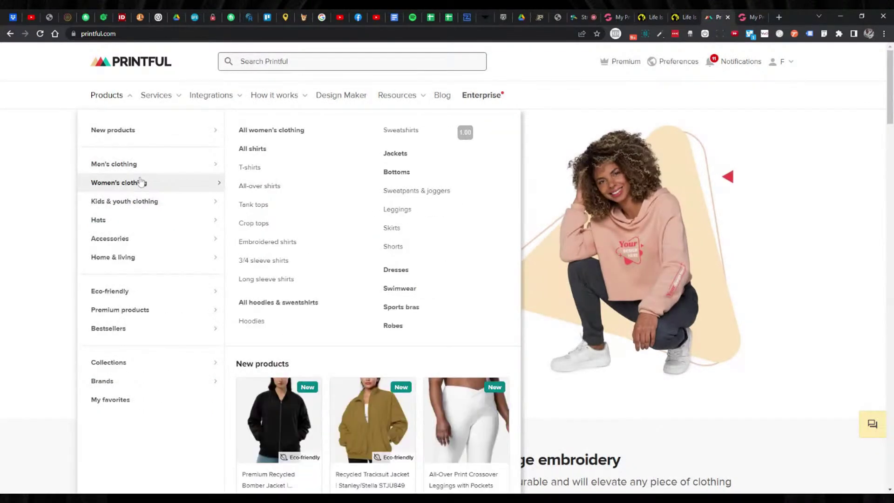
click(250, 168)
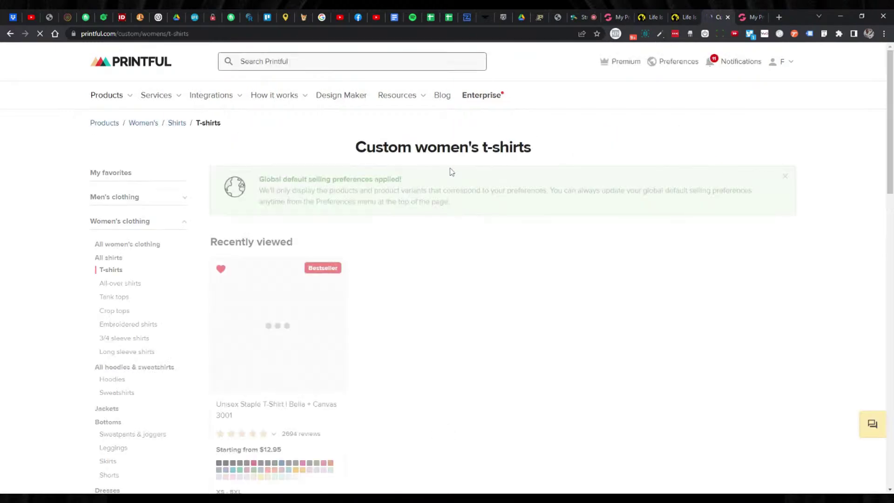
Open the Unisex V-Neck Tee | Bella + Canvas 3005 page and copy its name.
scroll(411, 182, down, 1)
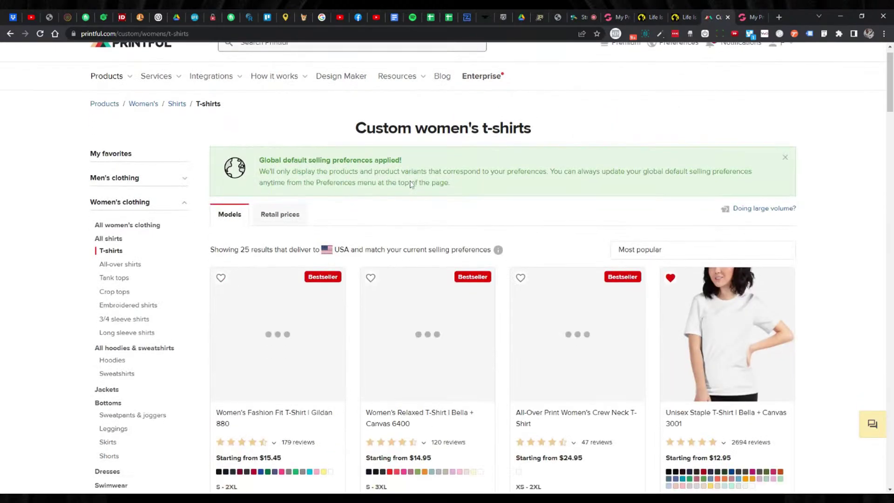
scroll(410, 183, down, 2)
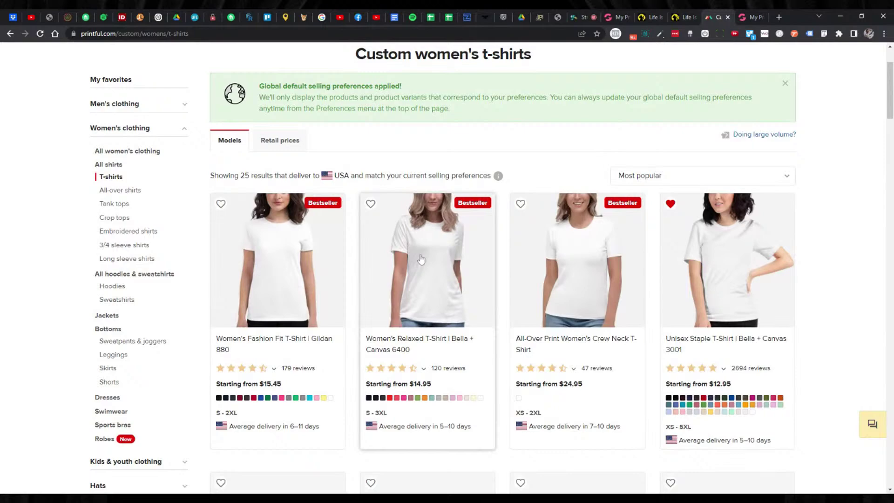
scroll(421, 260, down, 5)
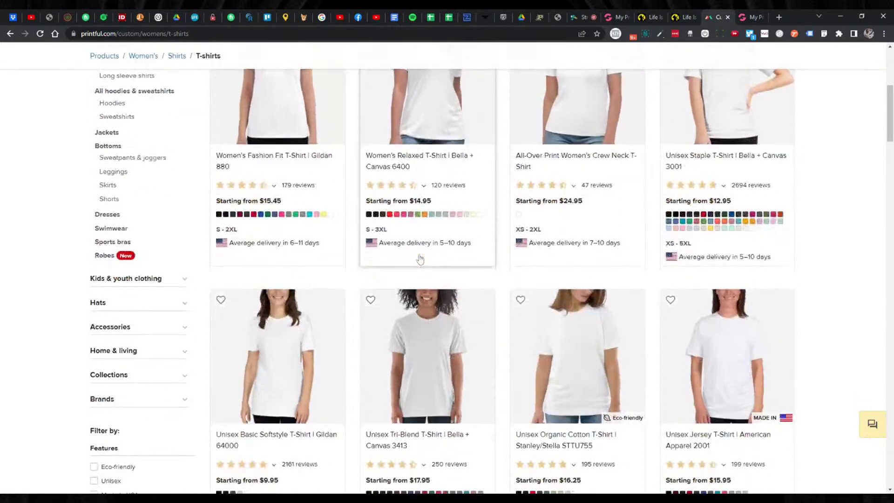
scroll(421, 261, down, 6)
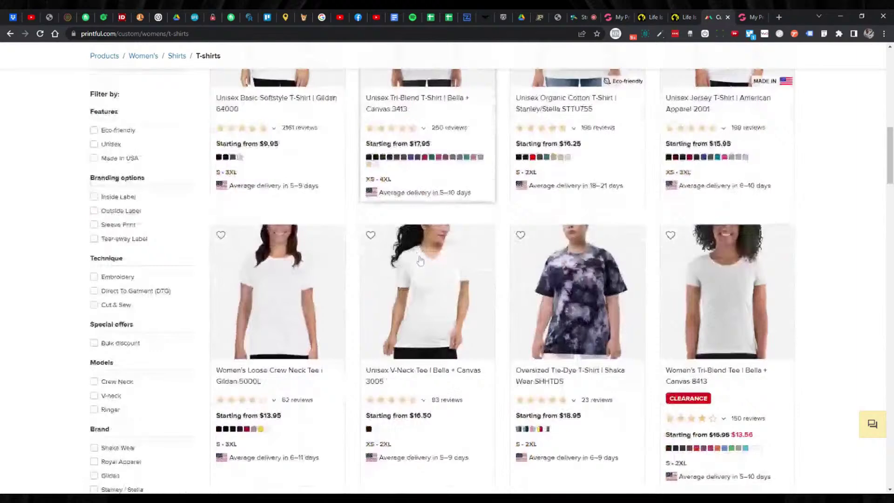
click(429, 261)
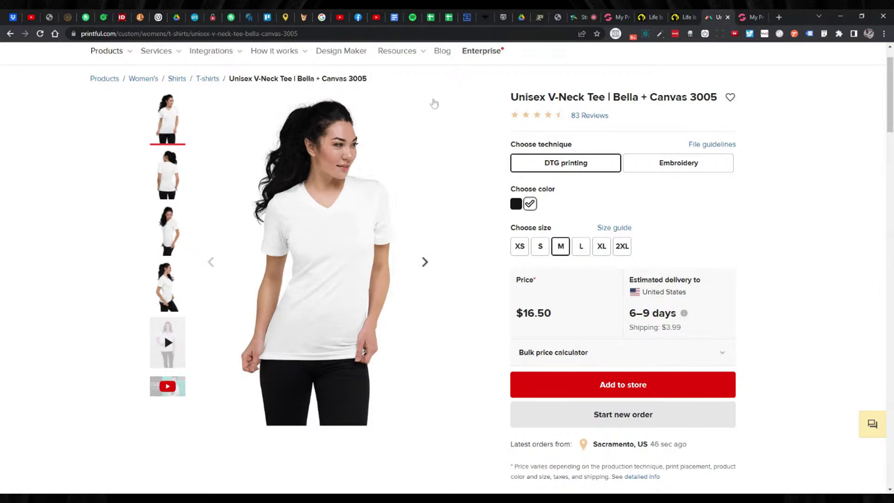
drag(510, 98, 718, 97)
key(ctrl+c)
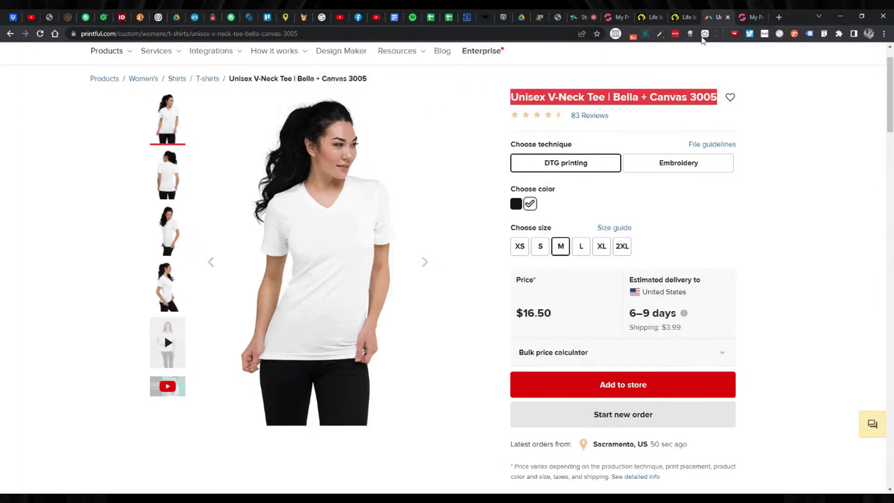
click(616, 17)
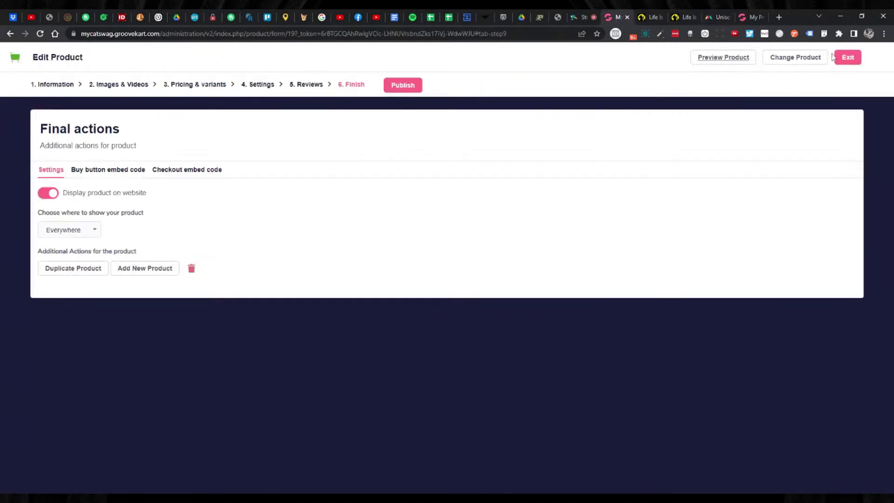
Exit the editor and start a new template in the Printful integration's Product Templates.
click(848, 57)
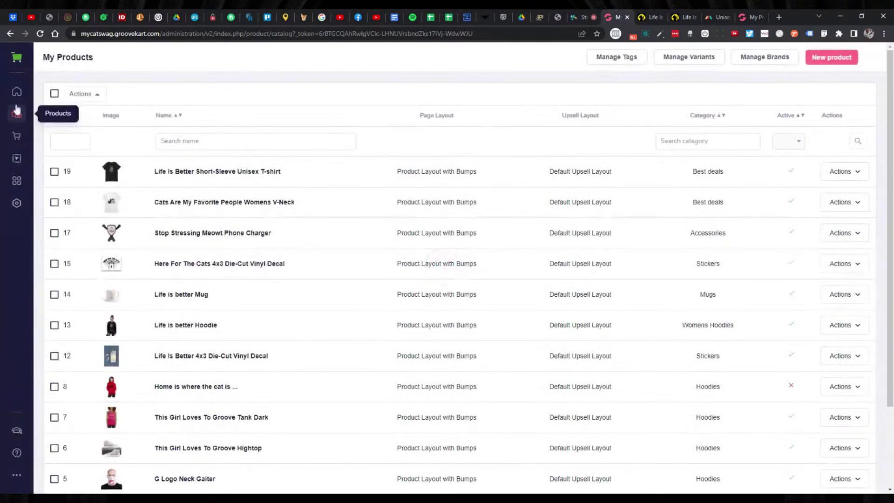
click(17, 114)
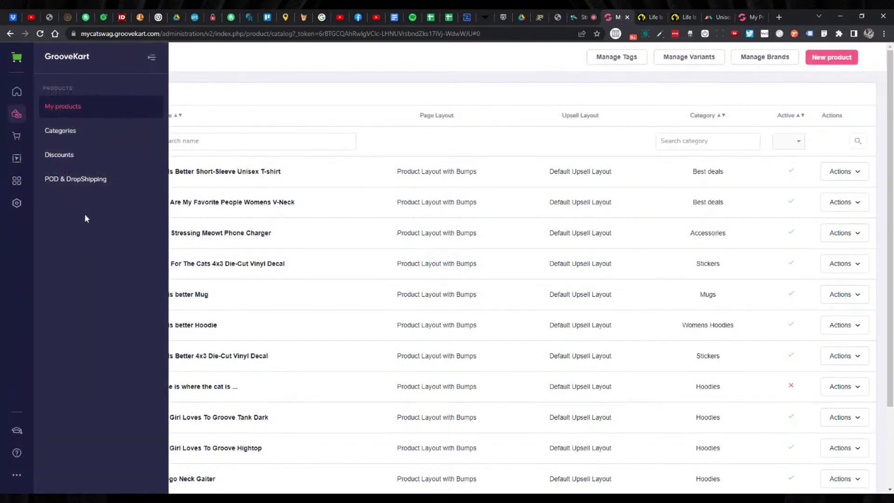
click(79, 182)
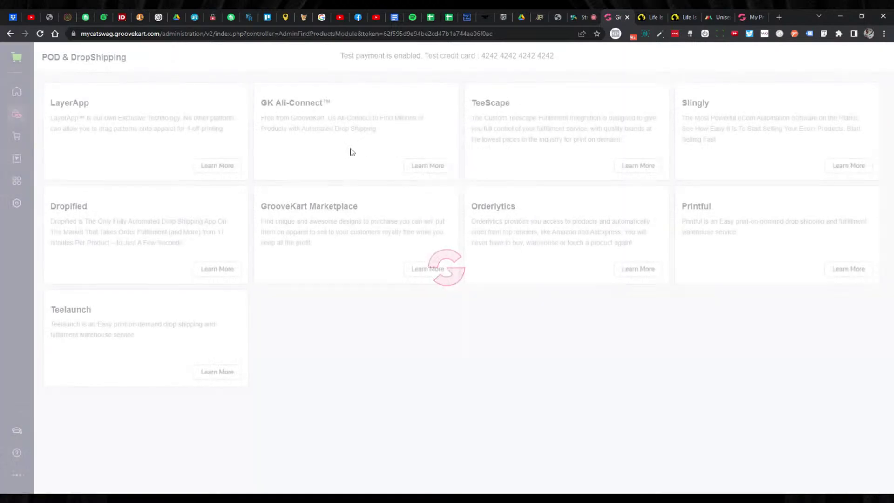
click(861, 269)
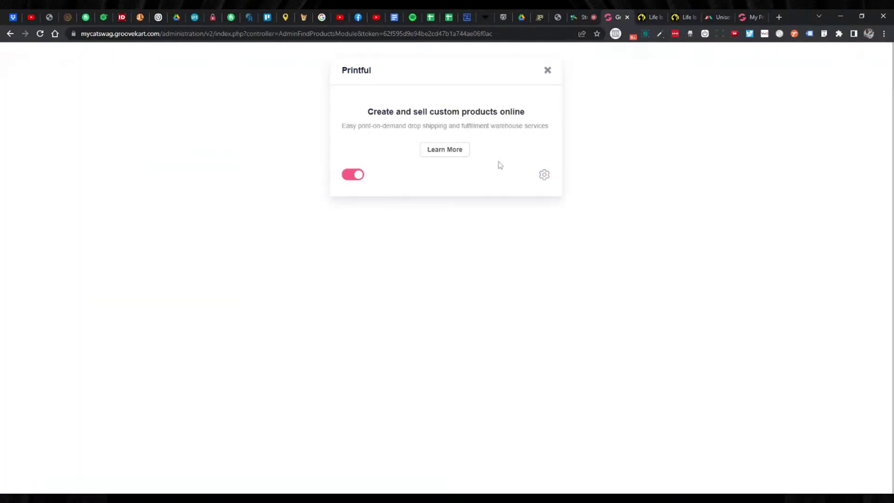
click(543, 175)
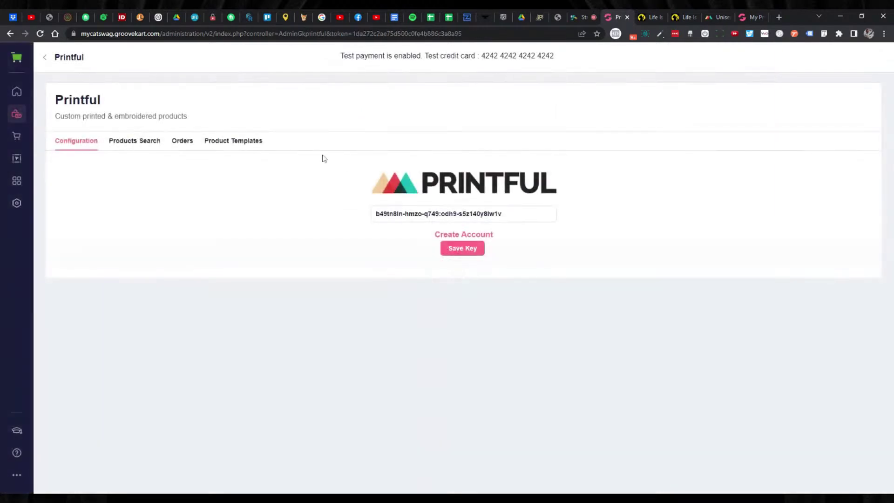
click(256, 143)
click(832, 58)
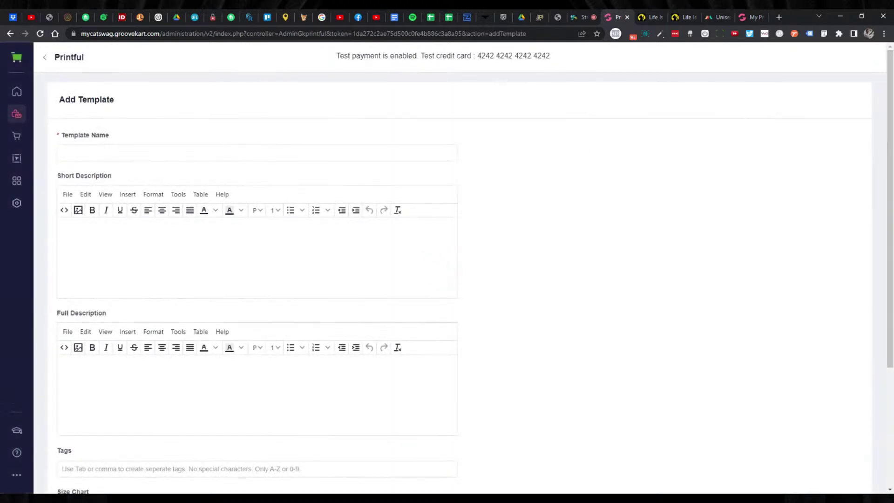
click(140, 153)
Paste 'Unisex V-Neck Tee | Bella + Canvas 3005' as template name and type the short description.
key(ctrl+v)
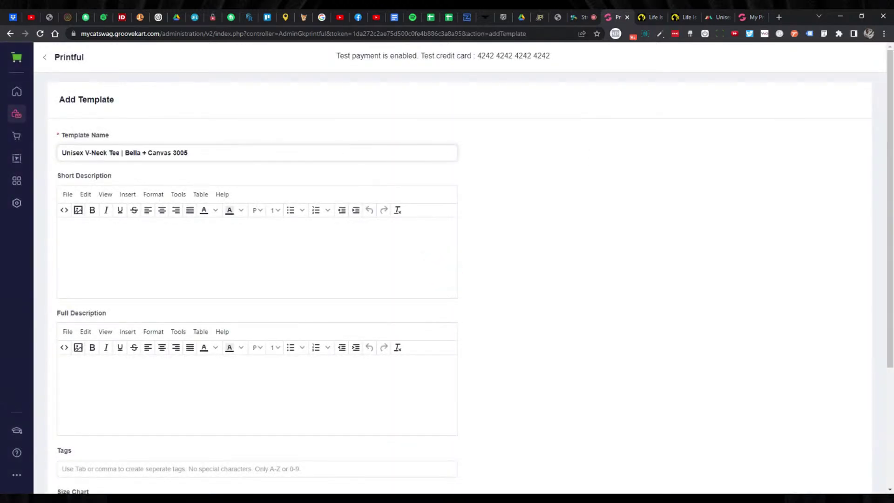
click(223, 221)
text(tHIS)
key(ctrl+a)
text(This ma)
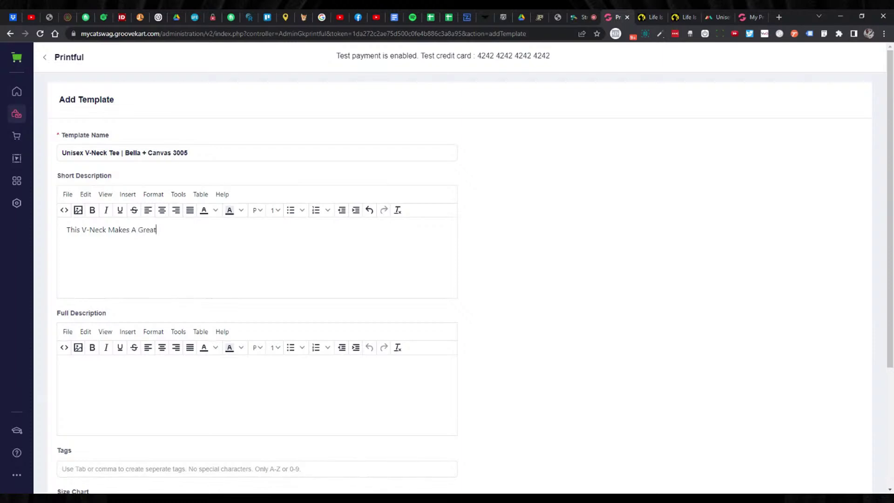
text(GF)
Make the short description 'This V-Neck Makes A Great Gift!' black.
key(ctrl+a)
click(215, 210)
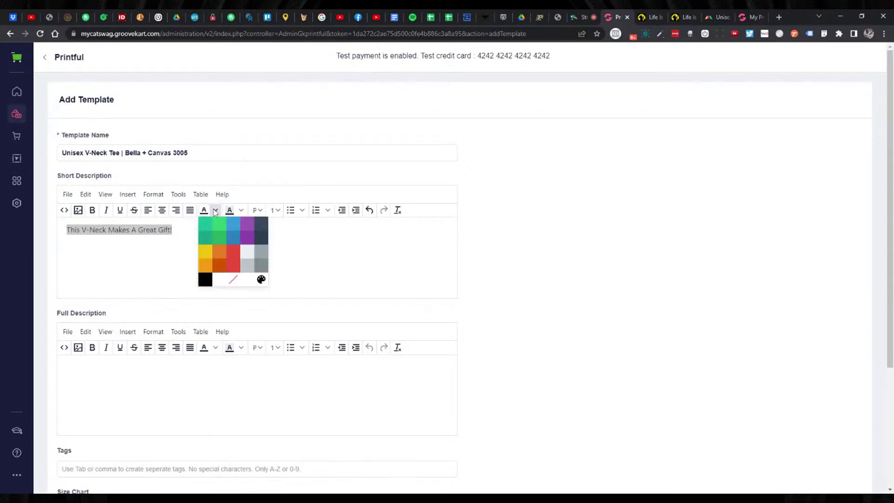
click(209, 281)
click(209, 281)
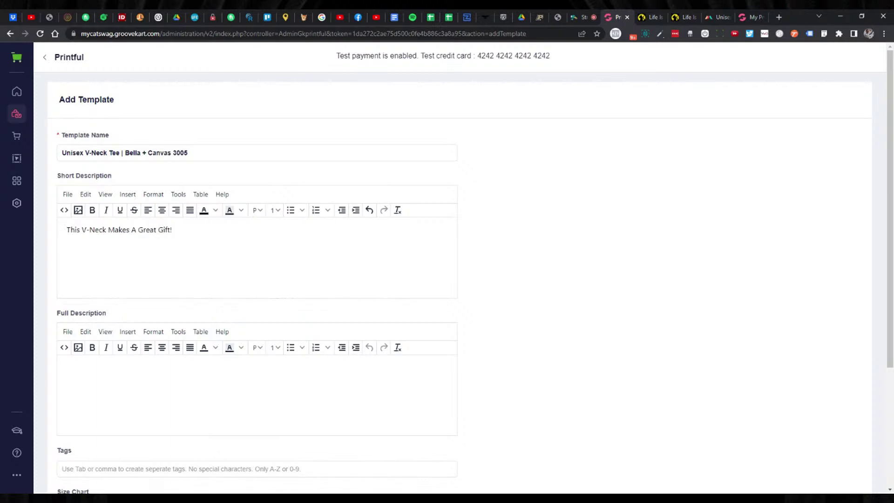
scroll(493, 177, down, 1)
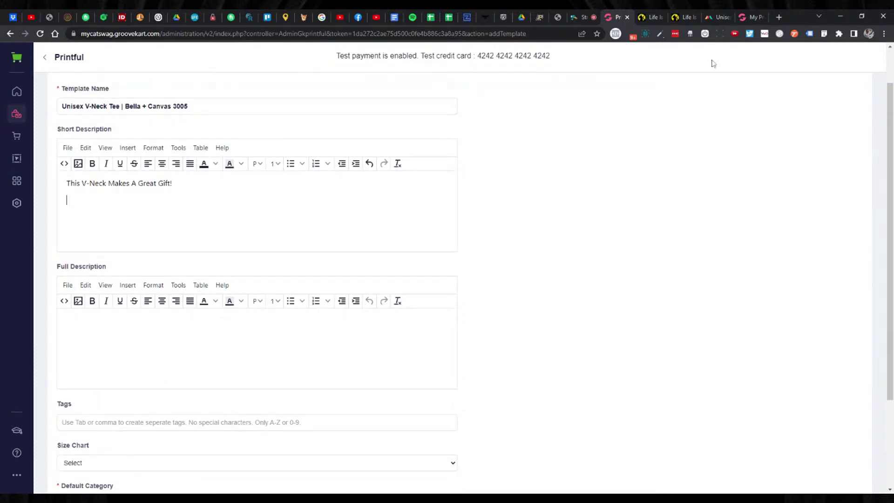
click(711, 21)
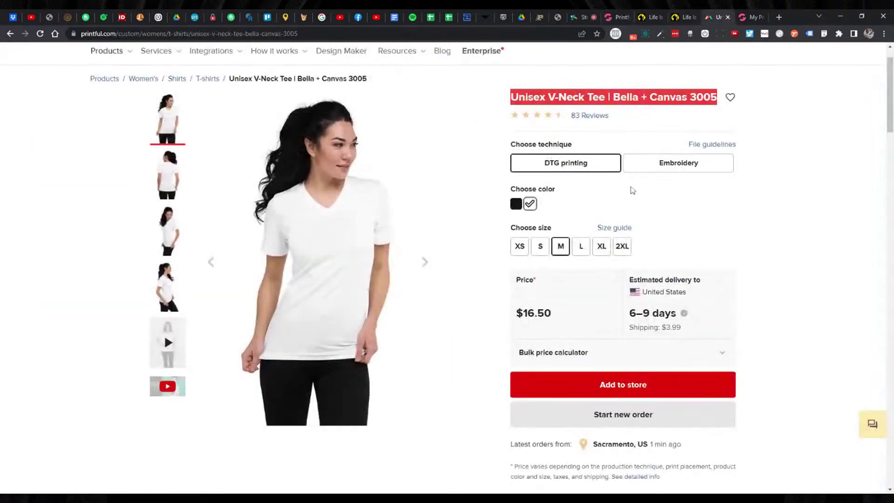
Open the V-neck's size guide and copy its XS–2XL inch size chart table.
click(617, 229)
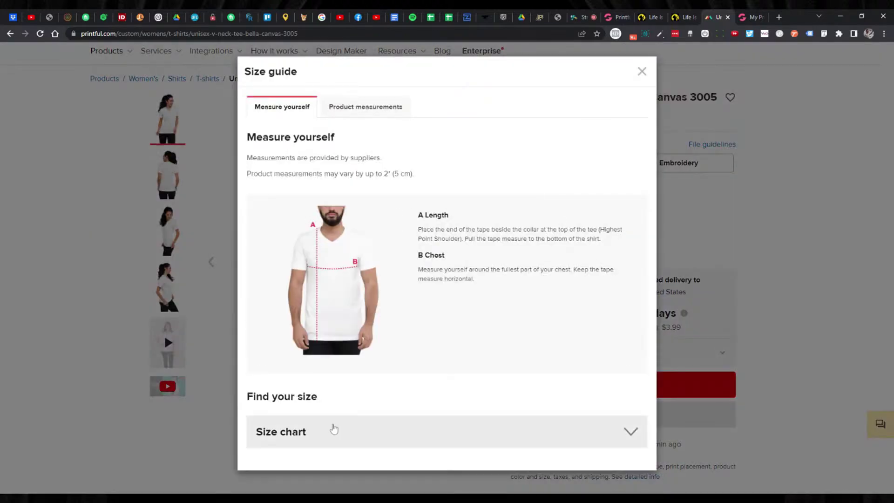
click(333, 428)
scroll(445, 343, down, 4)
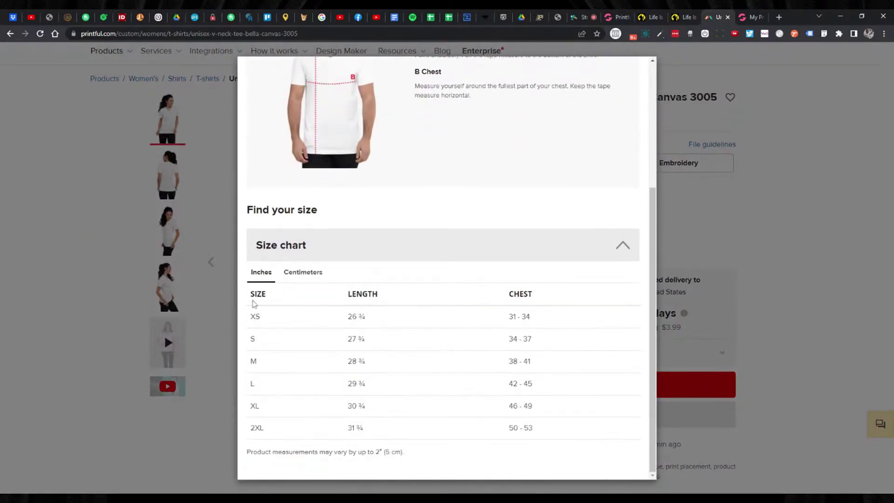
drag(255, 295, 481, 374)
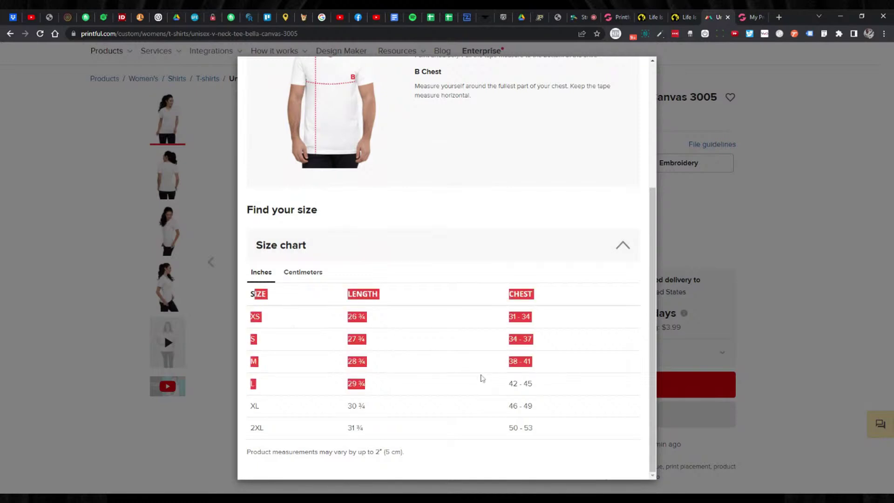
drag(246, 299, 565, 425)
key(ctrl+c)
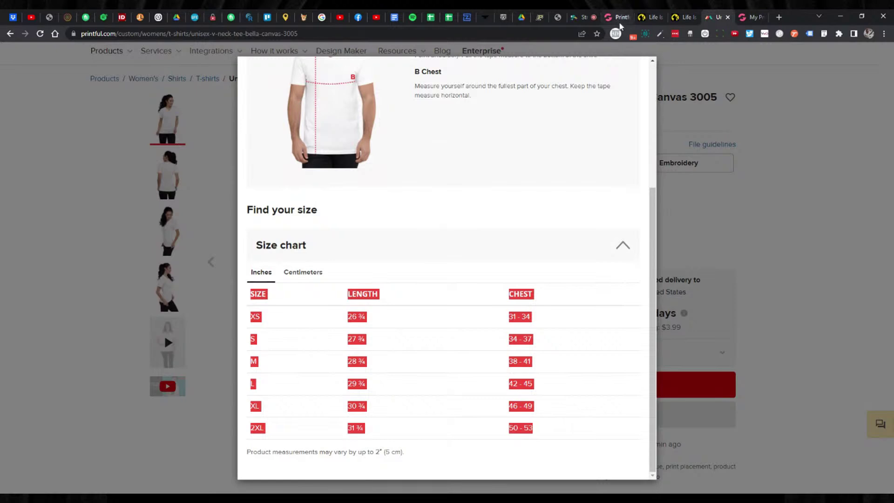
click(616, 18)
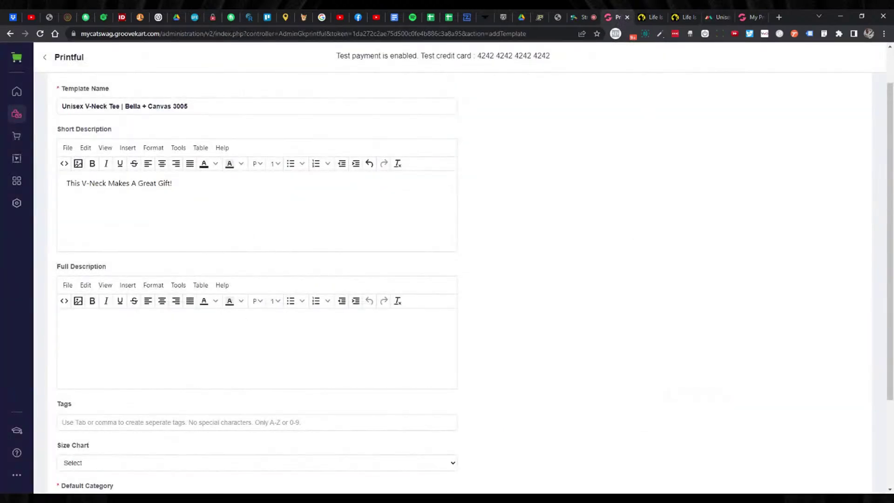
Paste the XS–2XL size table into Full Description and add blank lines above it.
key(ctrl+v)
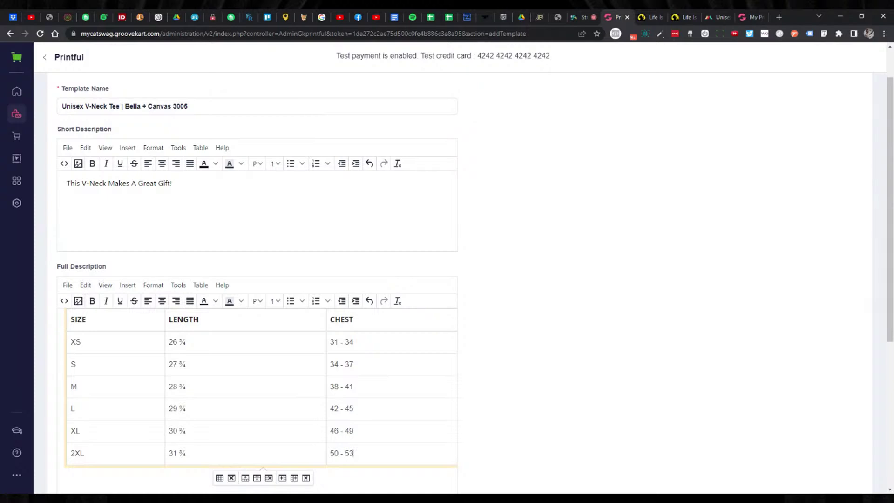
click(60, 370)
key(Return)
key(Return)
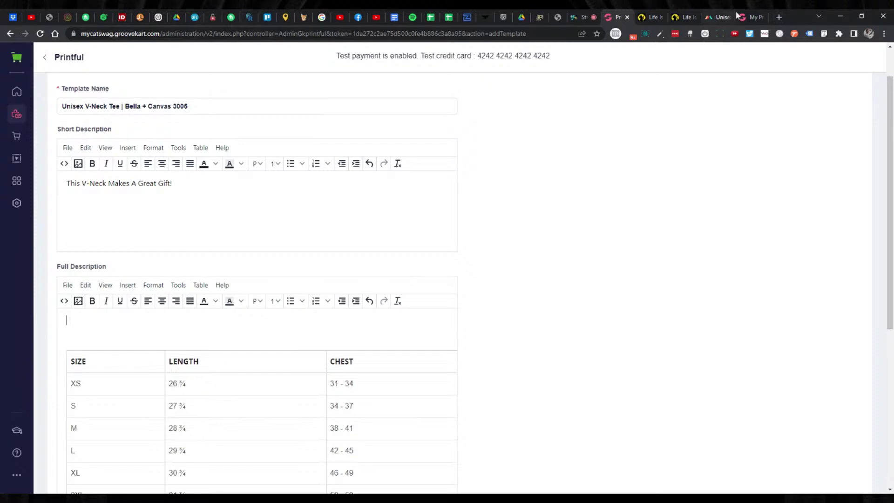
click(722, 21)
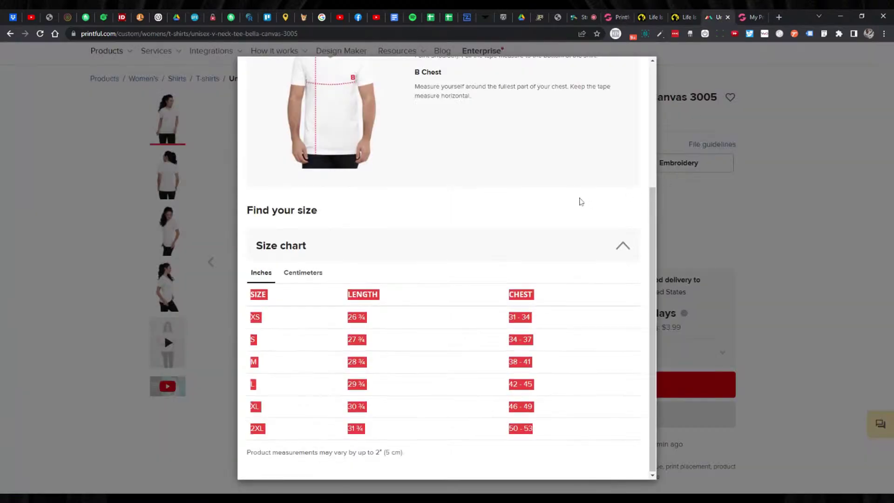
Close Printful's size guide and scroll down to the V-neck's description.
scroll(579, 200, up, 3)
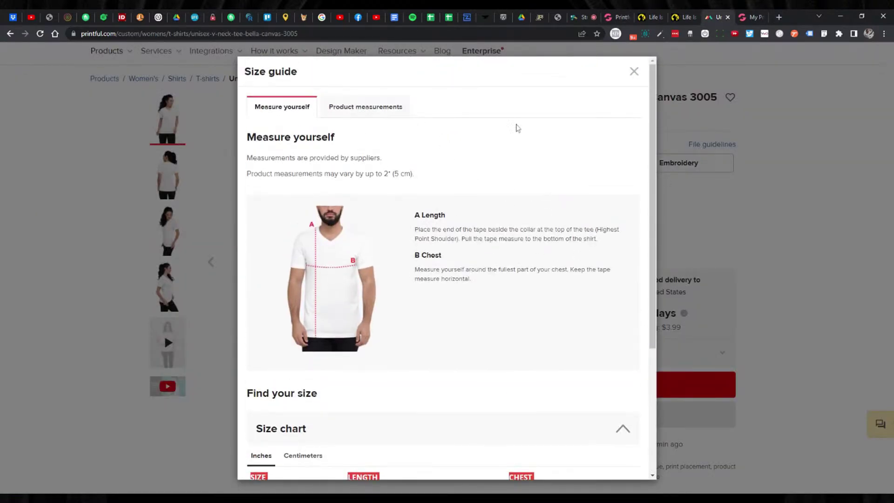
click(633, 75)
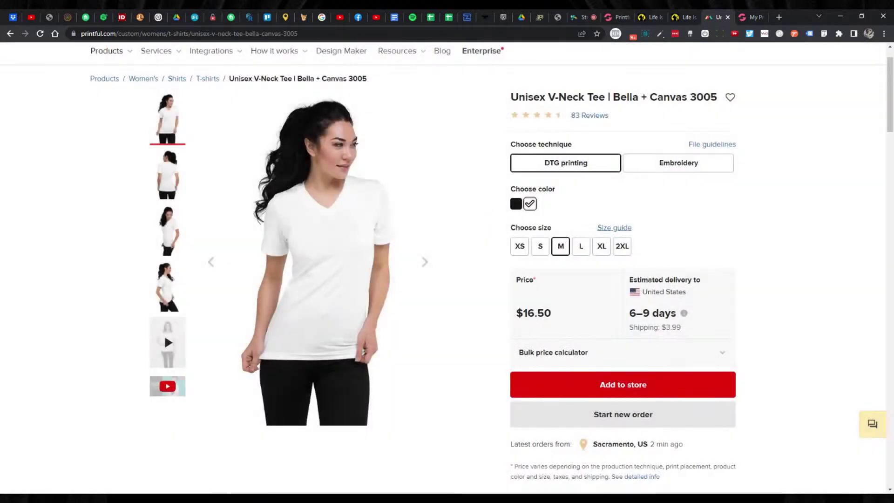
scroll(514, 169, down, 2)
scroll(514, 169, down, 6)
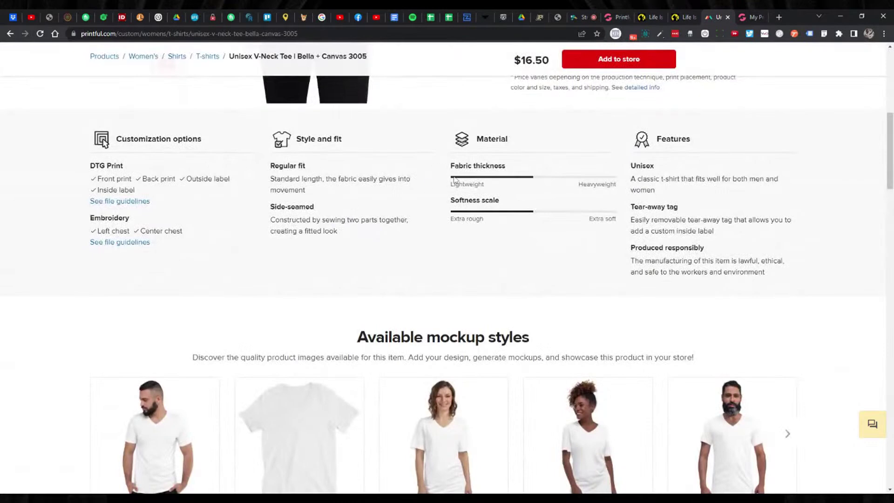
scroll(494, 192, down, 1)
scroll(494, 192, down, 7)
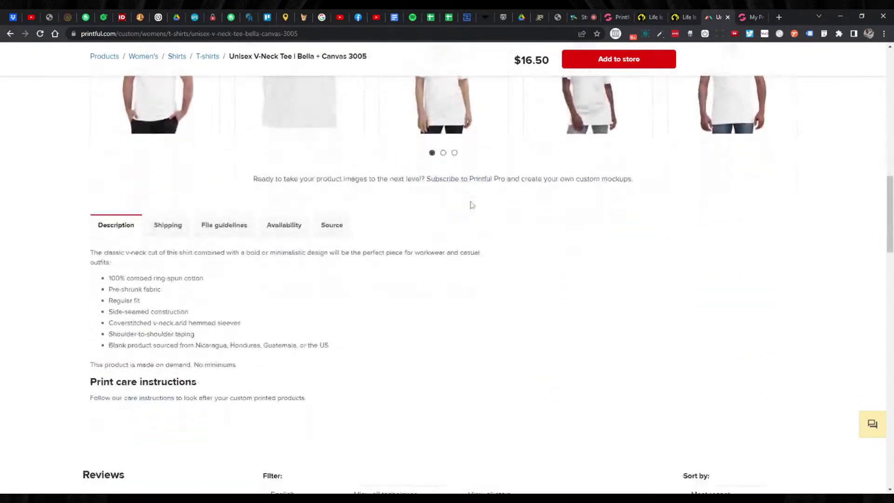
Copy the description paragraph through 'Shoulder-to-shoulder taping' and return to GrooveKart.
drag(90, 253, 258, 363)
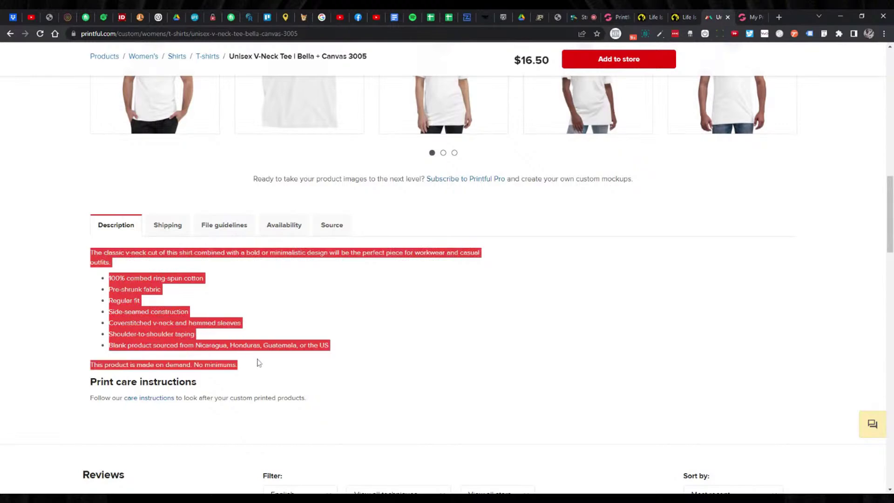
click(305, 325)
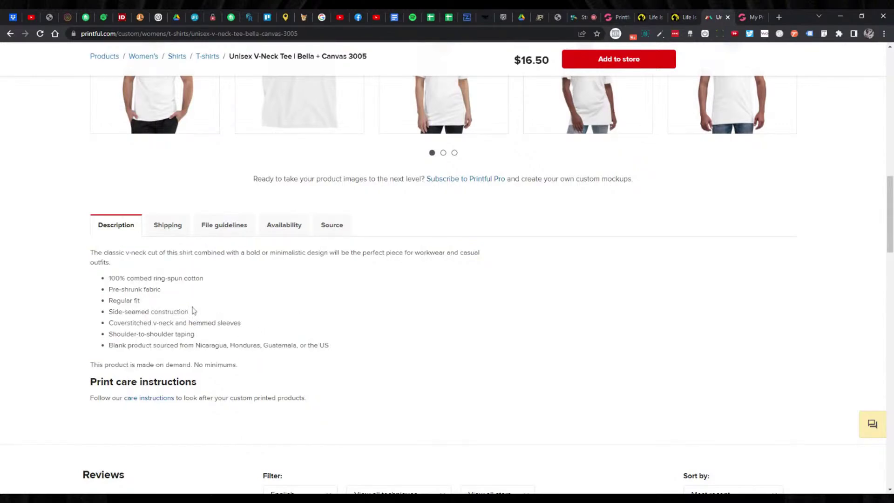
drag(90, 252, 124, 289)
click(125, 290)
drag(109, 346, 269, 347)
click(311, 334)
drag(330, 343, 109, 346)
click(257, 363)
drag(256, 364, 200, 357)
click(140, 290)
drag(91, 253, 285, 333)
key(ctrl+c)
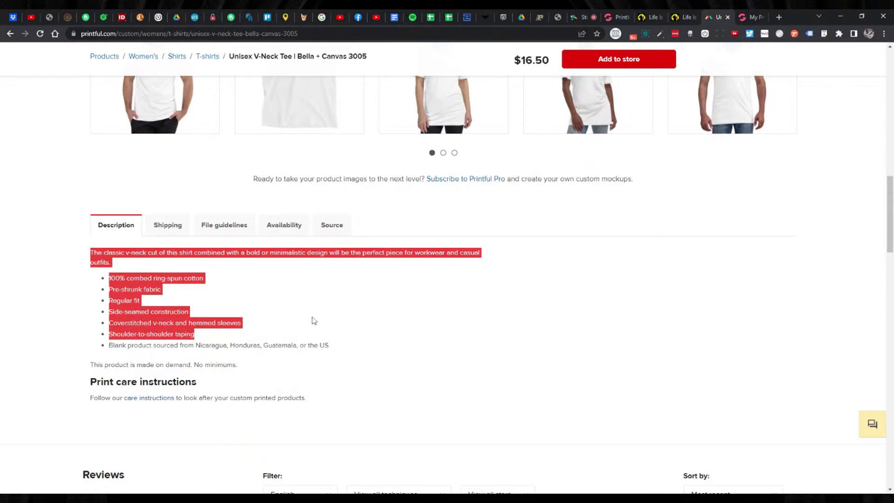
click(616, 18)
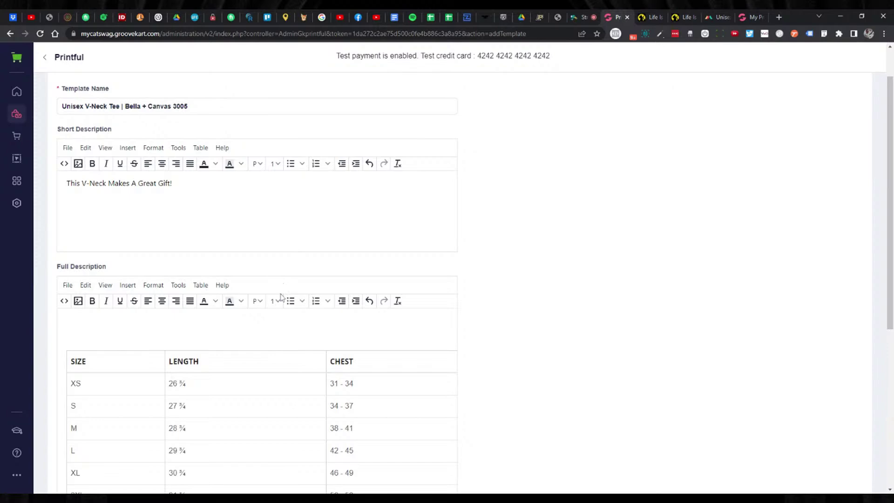
Paste Printful's paragraph and six bullets above the size table and colour them black.
key(ctrl+v)
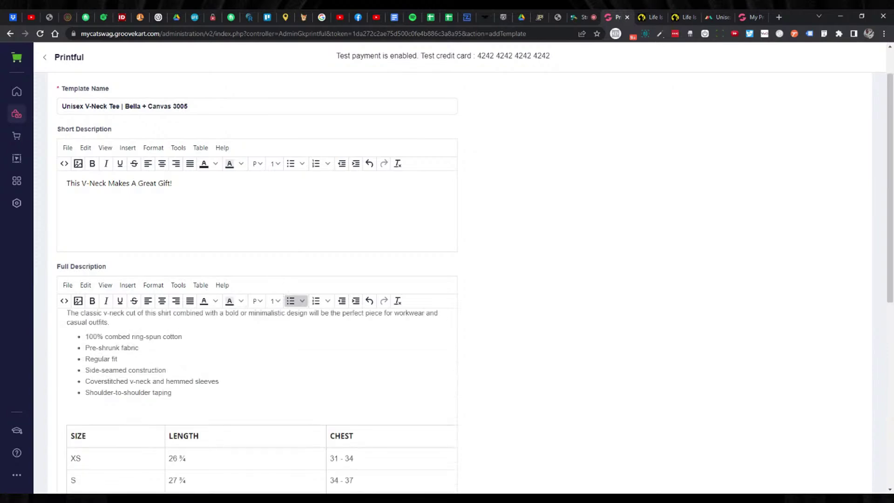
drag(172, 393, 50, 298)
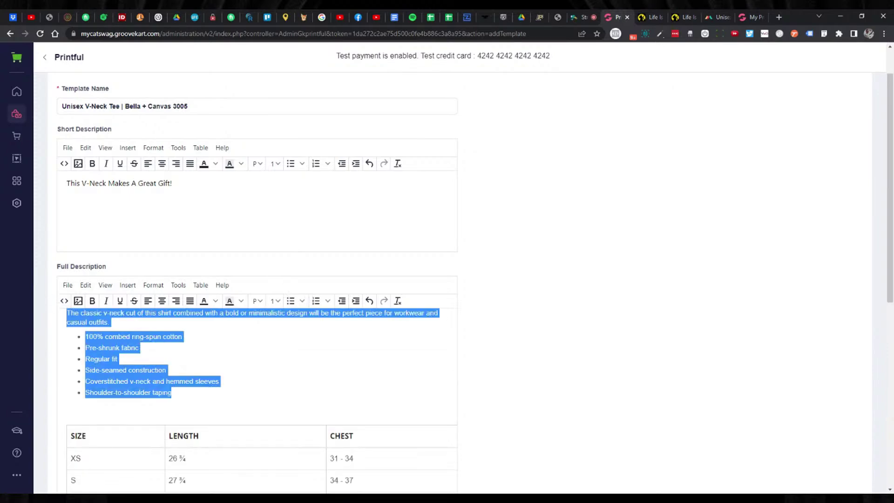
click(216, 301)
click(205, 370)
click(189, 203)
click(218, 313)
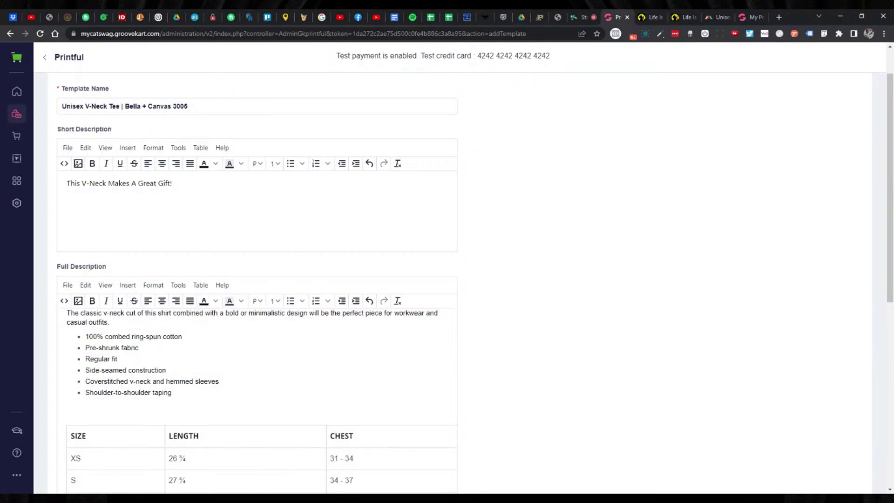
scroll(560, 167, down, 1)
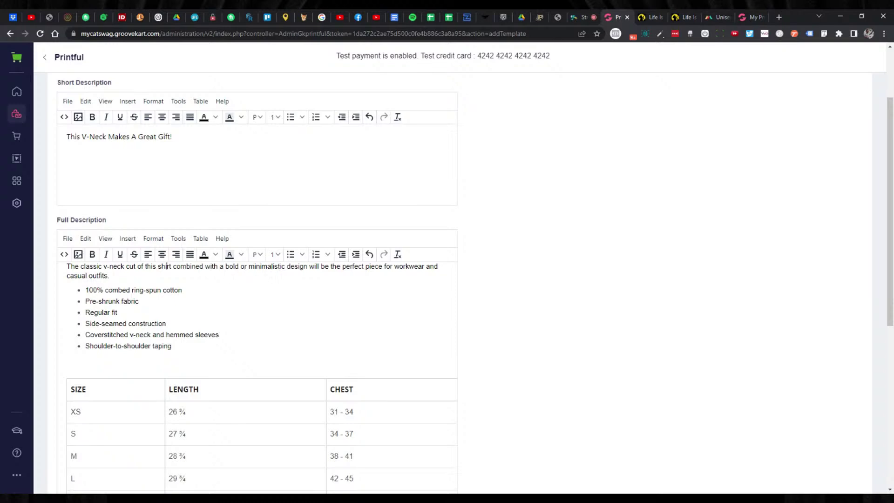
Reword the opening to 'Our classic v-neck is the perfect piece… when it comes to any cat lover'.
text(OOur)
key(BackSpace)
key(BackSpace)
key(BackSpace)
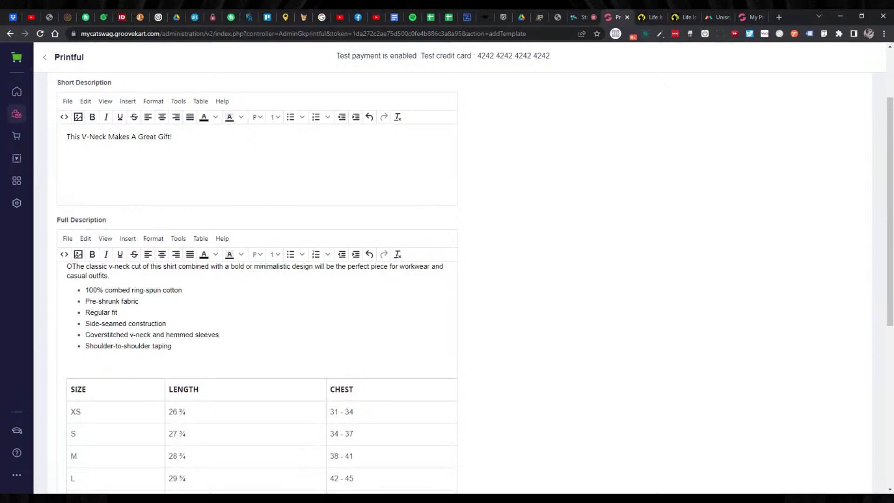
text(ur)
key(Delete)
key(Delete)
key(Delete)
key(Delete)
key(Delete)
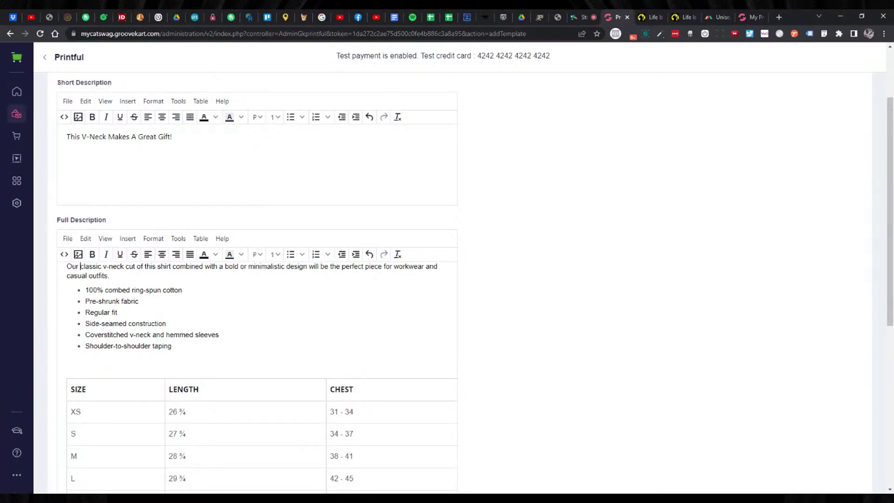
text(c)
drag(125, 265, 307, 267)
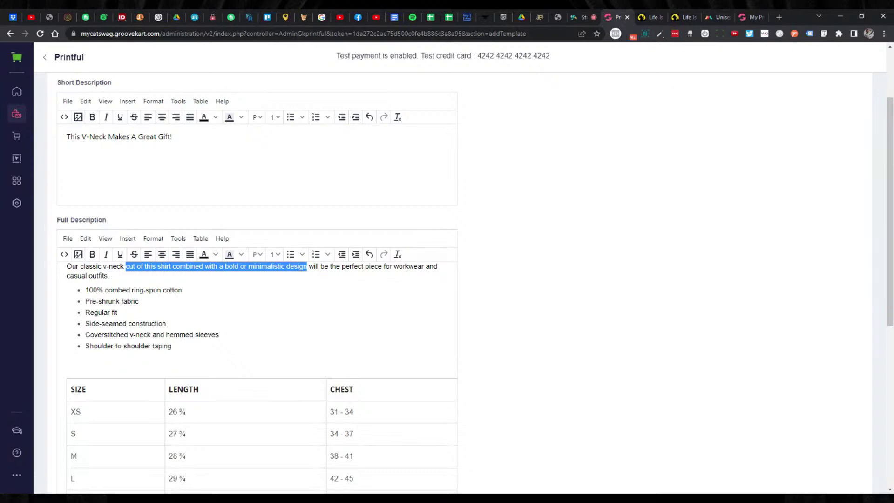
key(BackSpace)
key(Delete)
key(Delete)
key(Delete)
key(Delete)
text(is)
key(Delete)
key(Delete)
key(Delete)
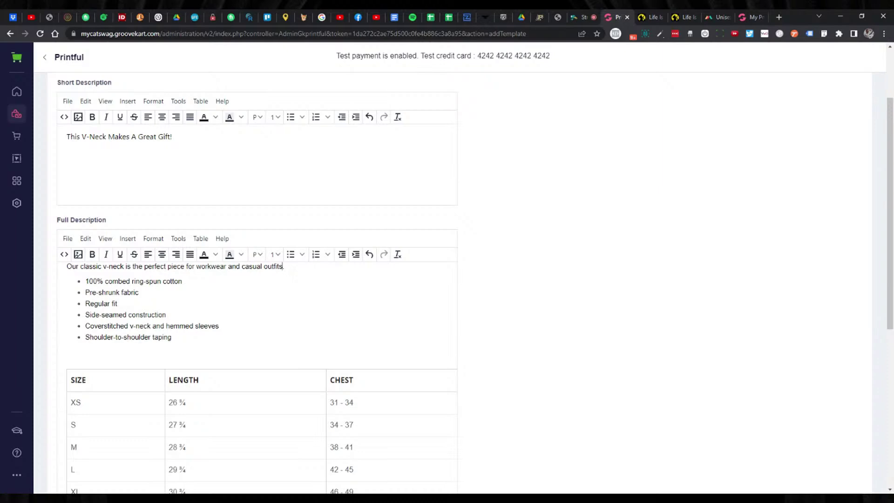
text(when it comes to any cat lover!)
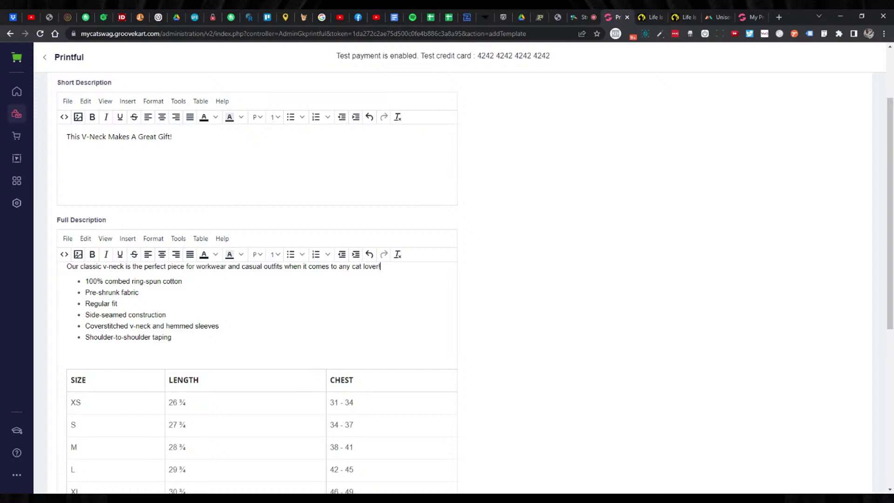
Save the V-neck Printful template with Add Template.
scroll(448, 280, down, 3)
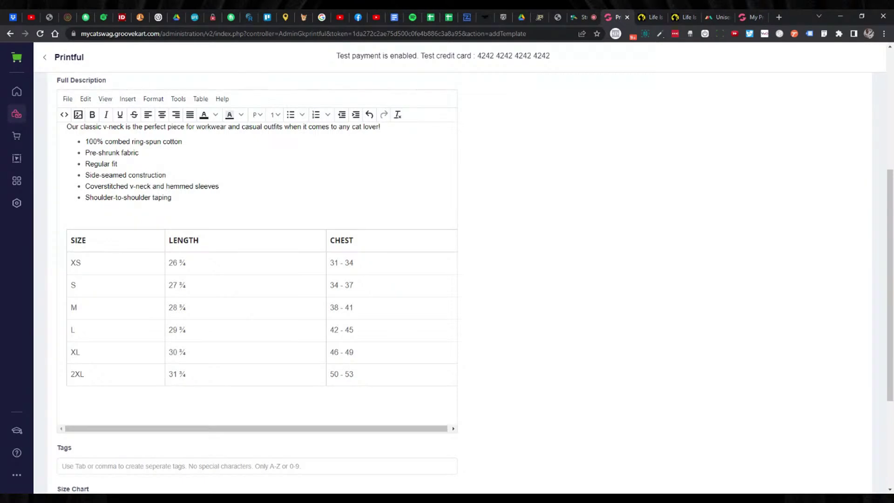
drag(67, 217, 326, 423)
scroll(326, 420, down, 3)
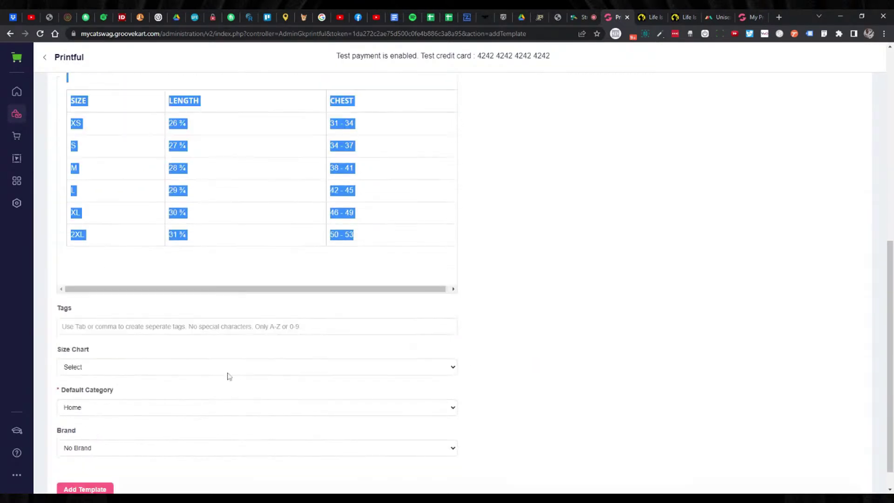
scroll(207, 376, down, 1)
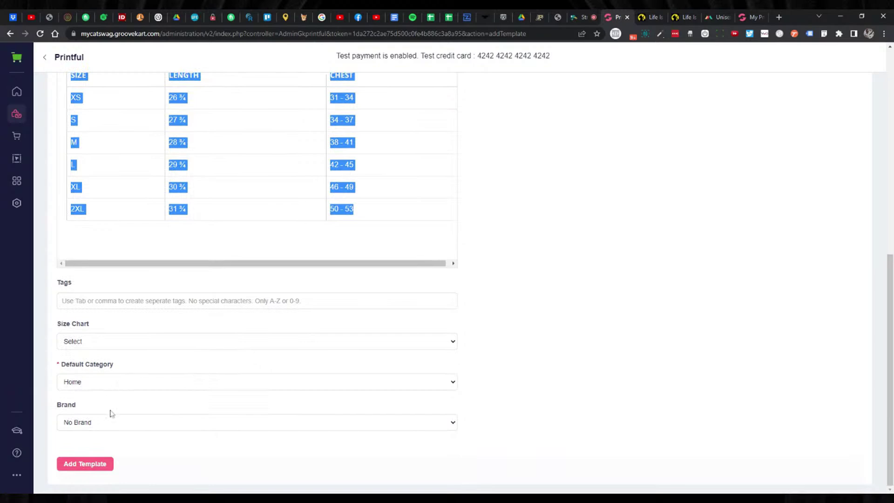
click(92, 468)
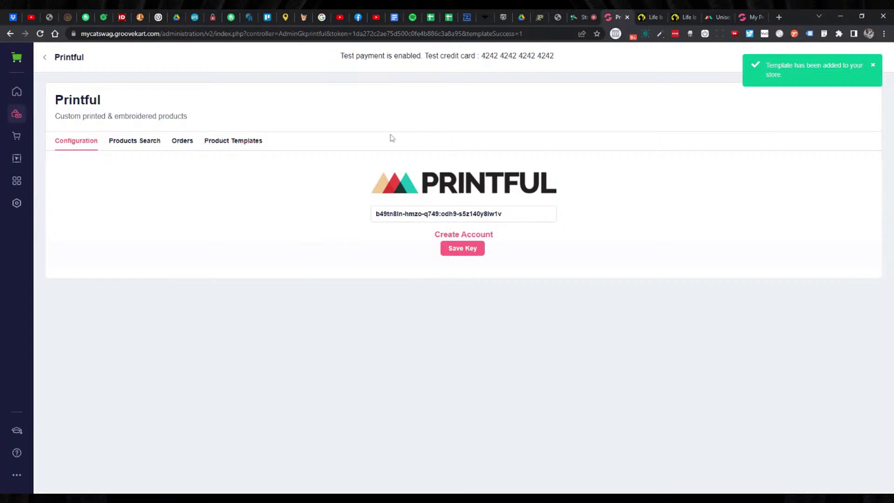
Reopen the Unisex V-Neck Tee | Bella + Canvas 3005 template to check its saved form.
click(260, 151)
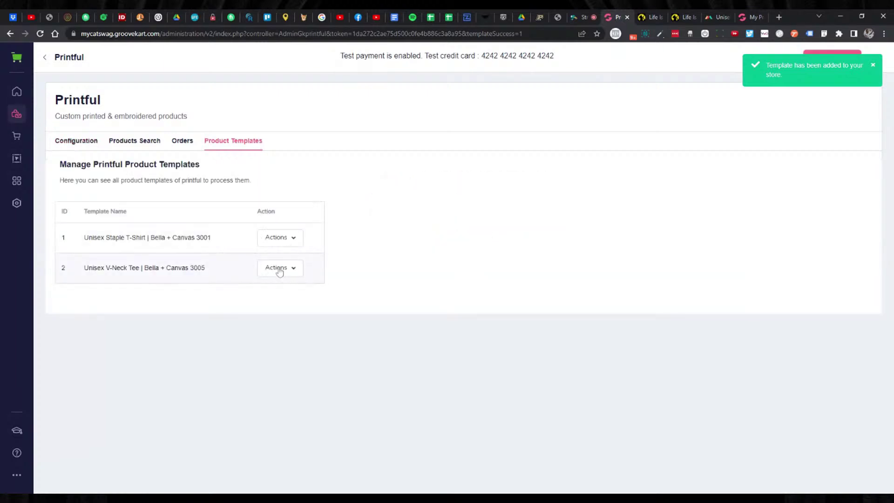
click(280, 272)
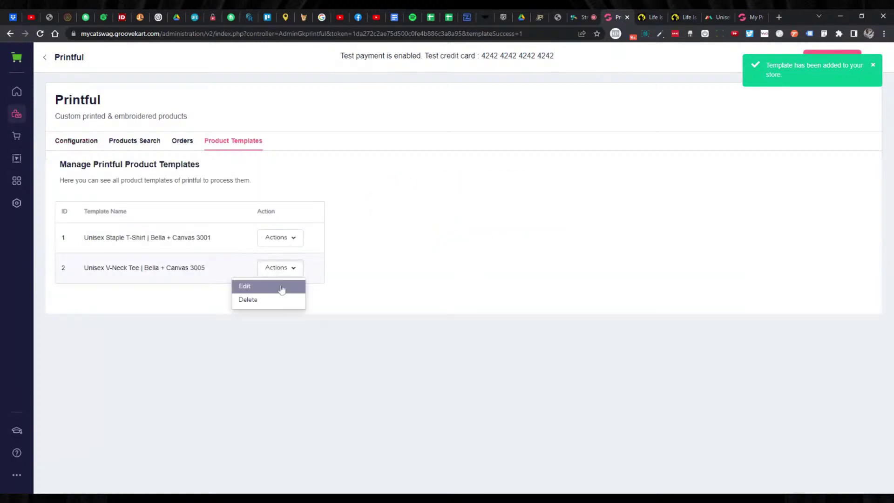
click(244, 286)
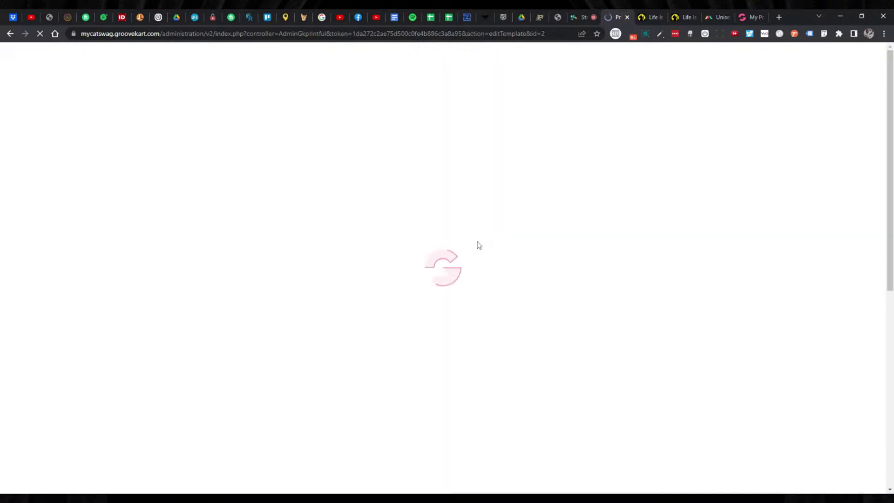
scroll(521, 238, down, 7)
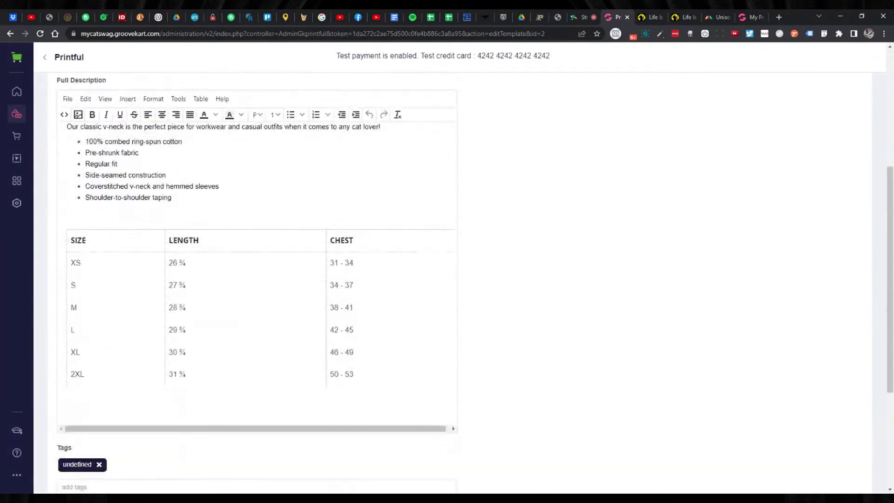
scroll(498, 237, down, 2)
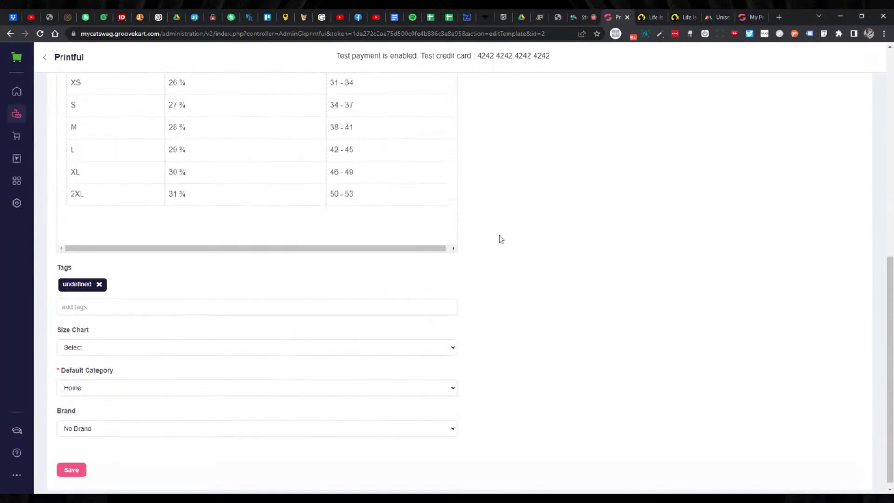
scroll(499, 232, up, 9)
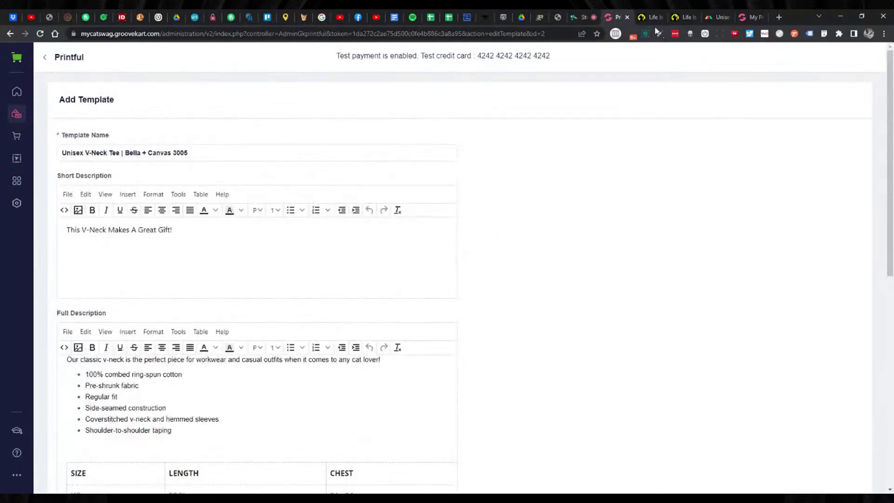
click(722, 15)
Go to Printful's dashboard and open its Product templates list.
scroll(561, 203, up, 10)
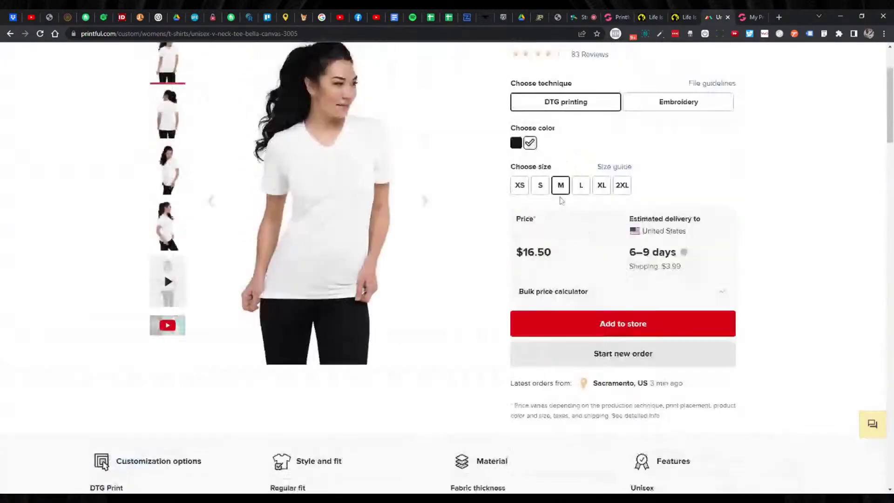
mouse_move(106, 103)
click(112, 130)
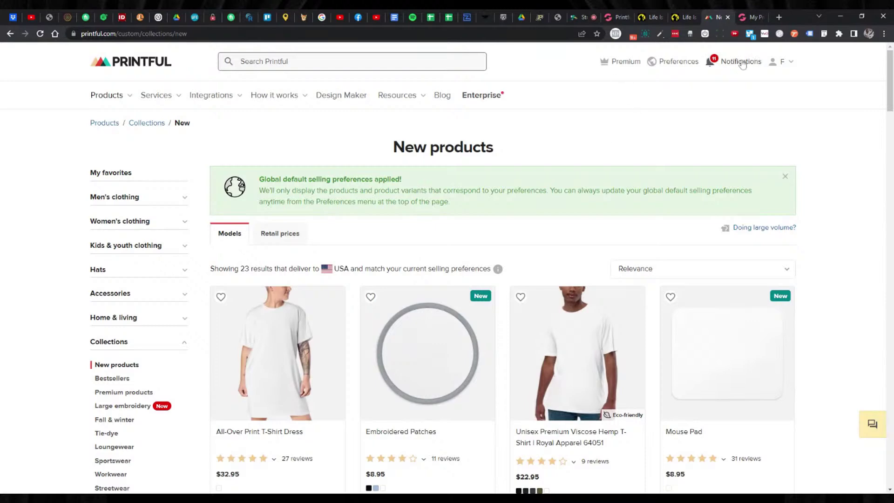
mouse_move(784, 65)
click(754, 90)
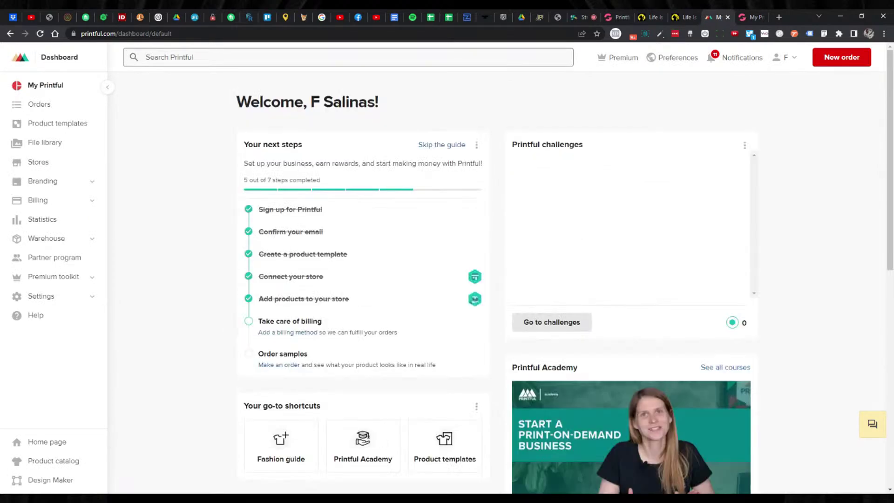
click(59, 127)
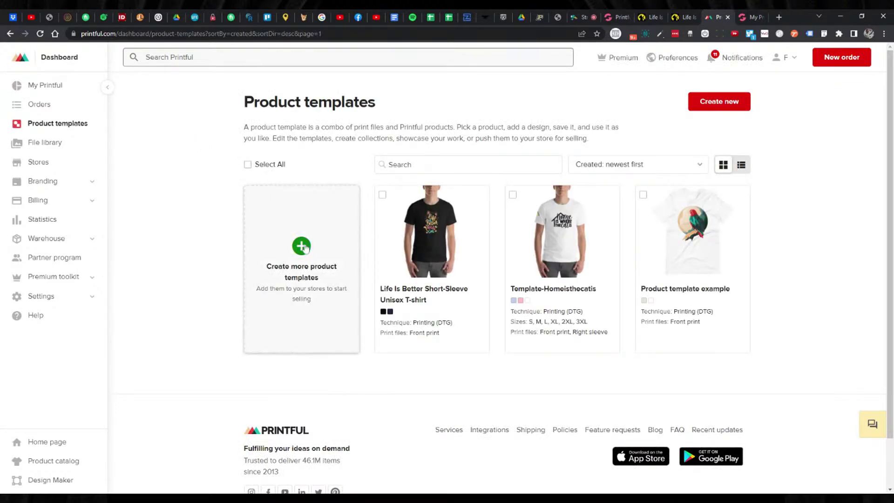
click(302, 246)
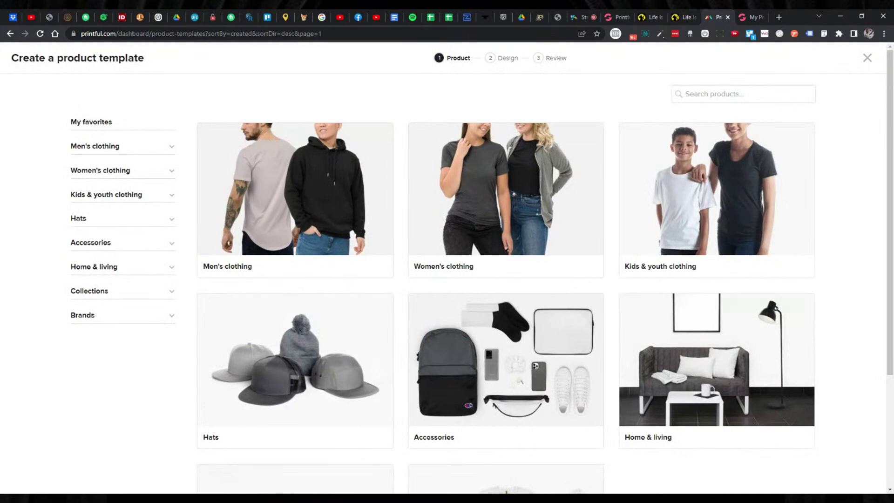
Search 'vneck', browse Women's T-shirts and pick the Unisex V-Neck Tee | Bella + Canvas 3005.
text(v-neck)
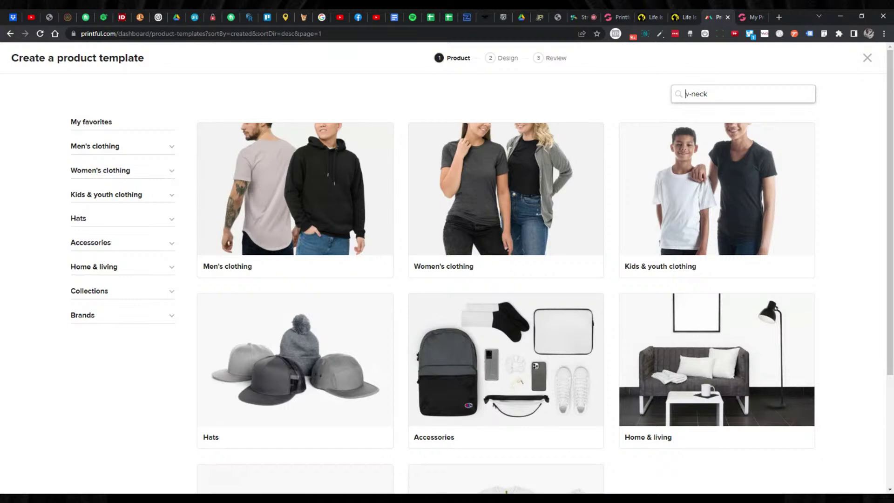
key(Delete)
click(530, 171)
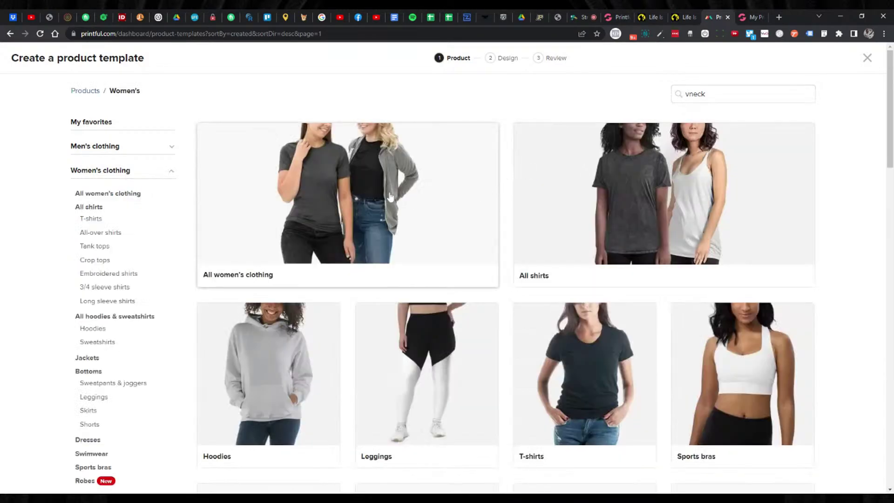
click(390, 196)
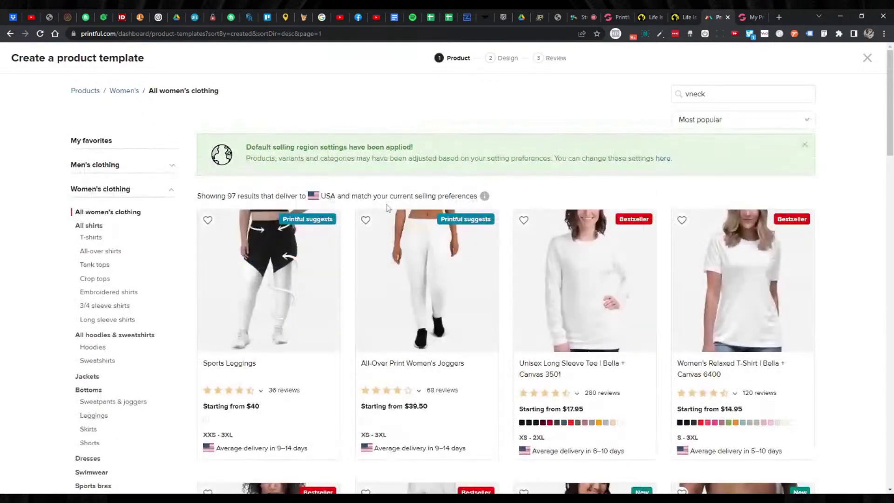
click(91, 237)
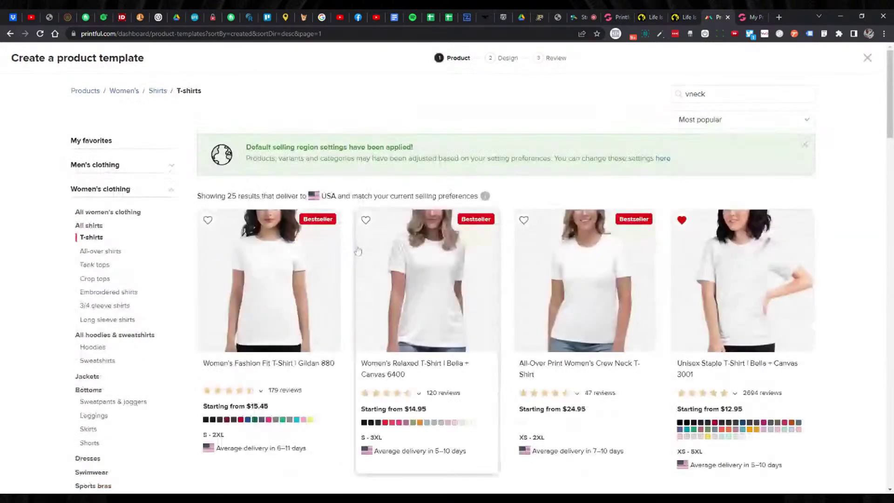
scroll(356, 250, down, 4)
scroll(357, 252, down, 5)
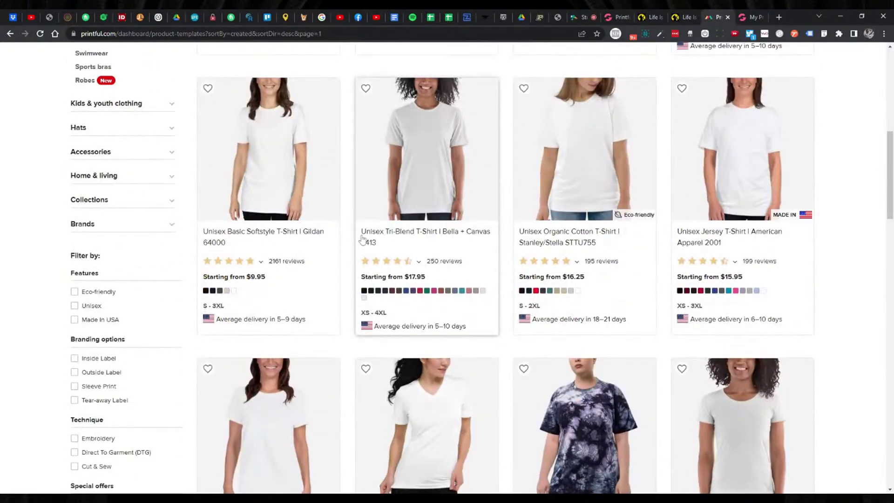
scroll(358, 244, down, 3)
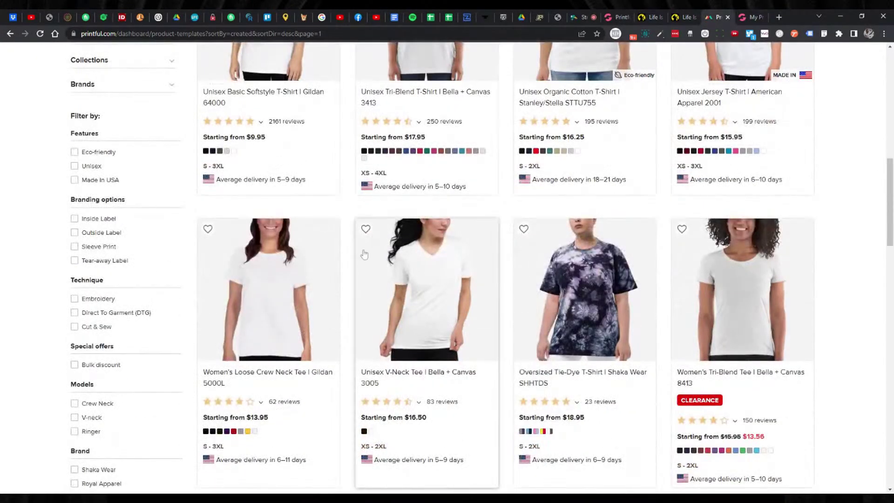
click(439, 290)
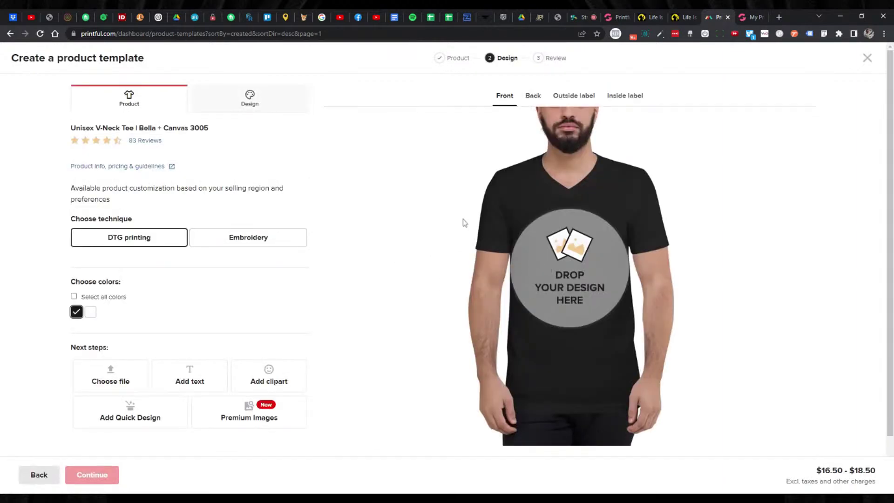
Place lifeisbetterwithacat.png on the shirt front, nudged higher on the chest.
click(526, 238)
click(271, 401)
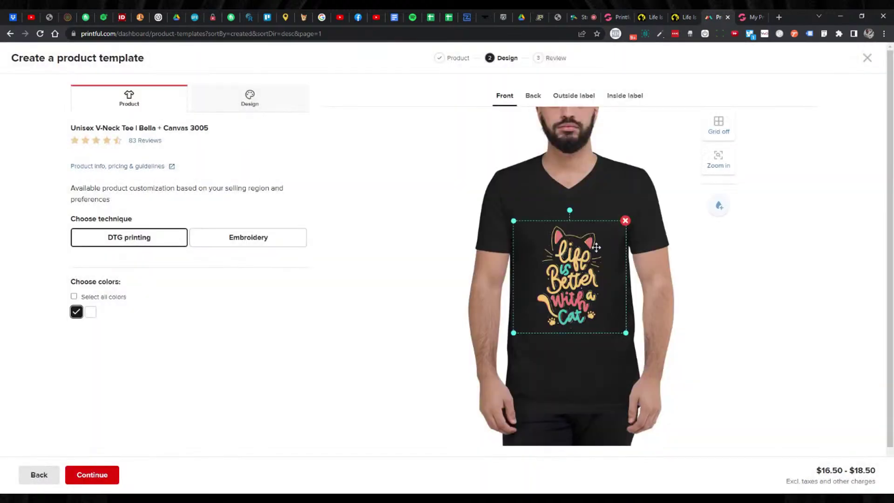
drag(589, 256, 590, 237)
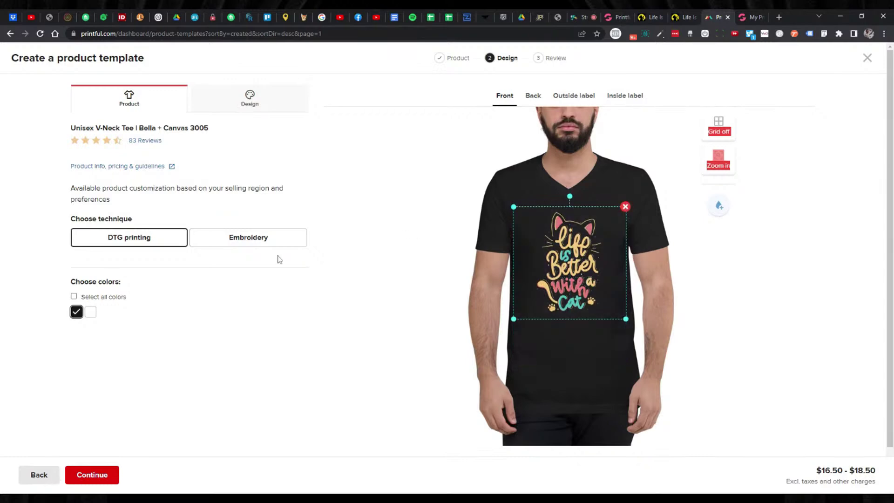
Offer the V-neck in white alongside black and continue to the Review step.
click(91, 313)
click(92, 314)
click(92, 314)
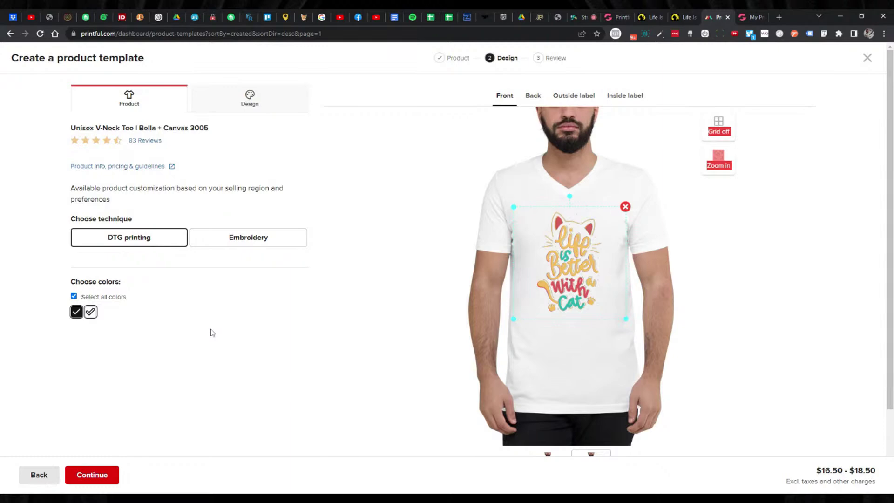
click(115, 473)
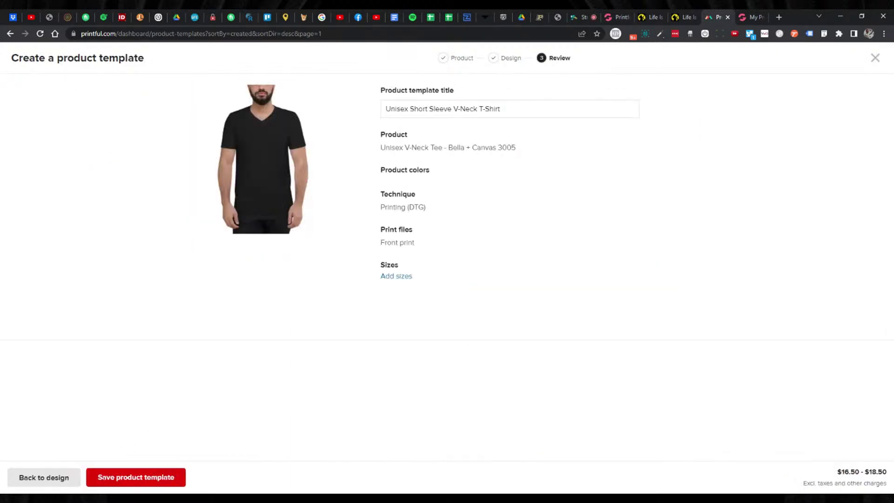
Retitle the template 'Life Is Better Unisex Short Sleeve V-Neck'.
click(408, 109)
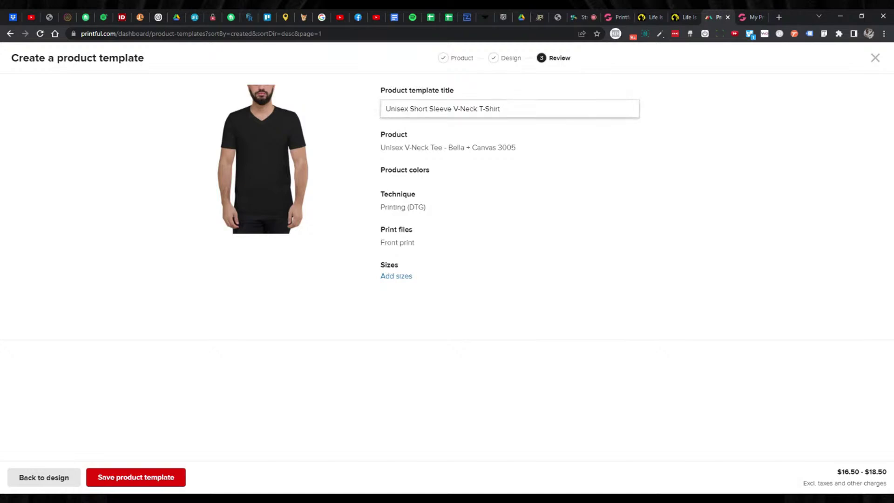
text(Life Is E)
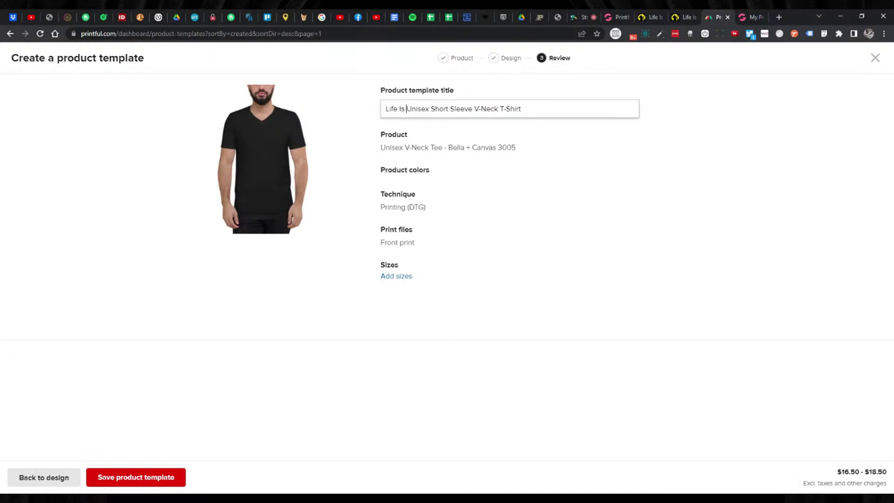
text(etter)
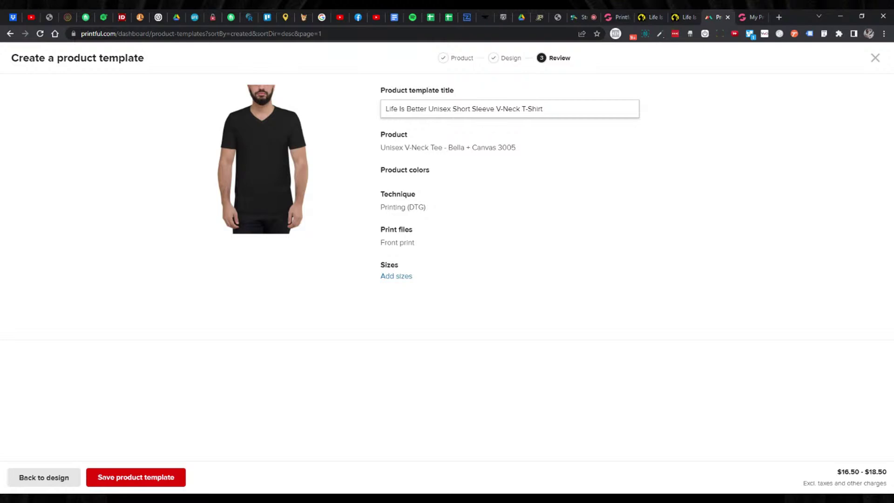
key(shift+End)
key(BackSpace)
Include all sizes XS–2XL, save the template and start adding it to the store.
click(396, 277)
click(384, 275)
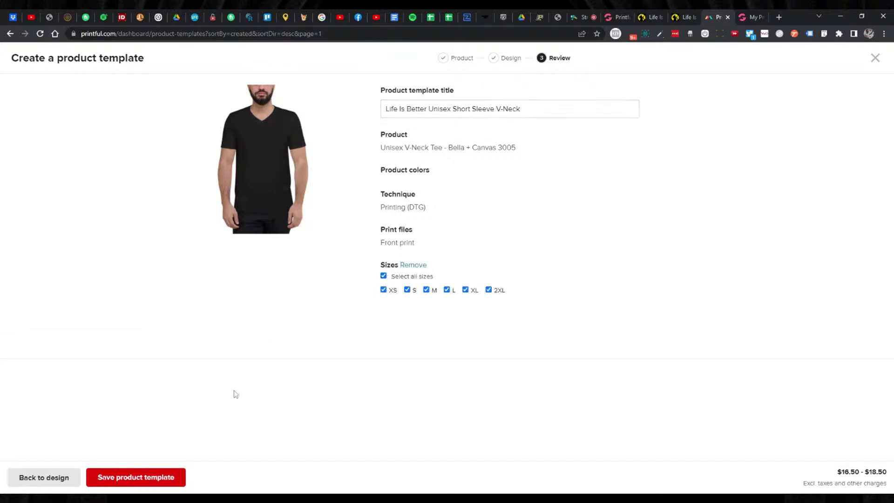
click(112, 476)
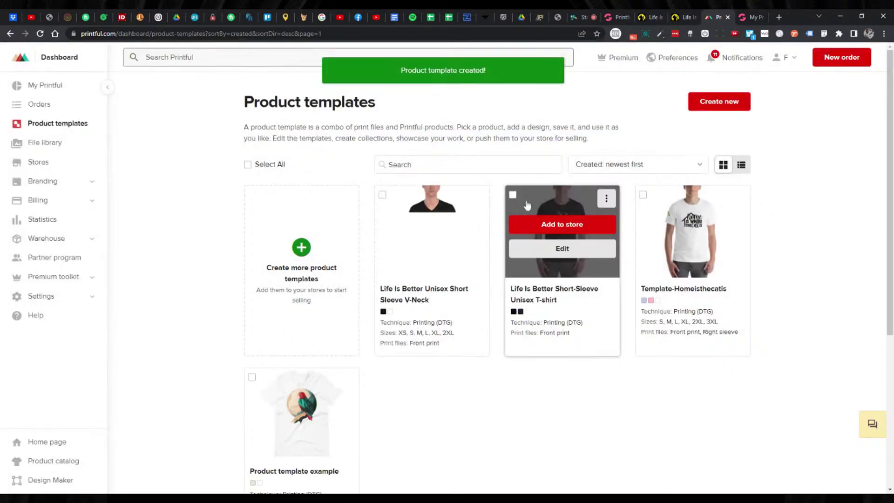
click(472, 224)
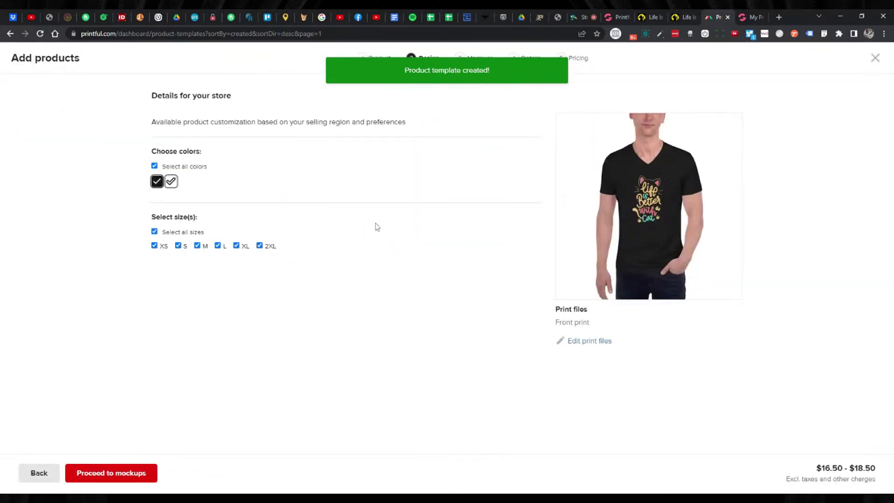
Advance past mockups and product details to the pricing step.
click(111, 472)
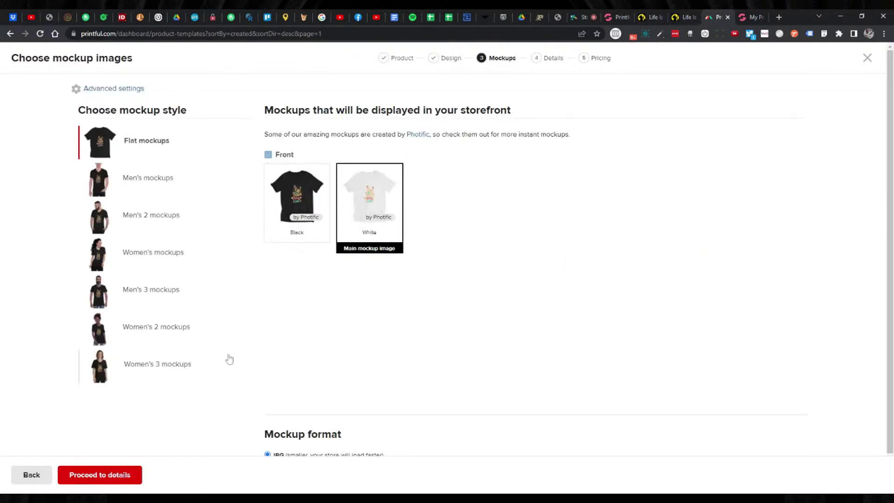
click(116, 471)
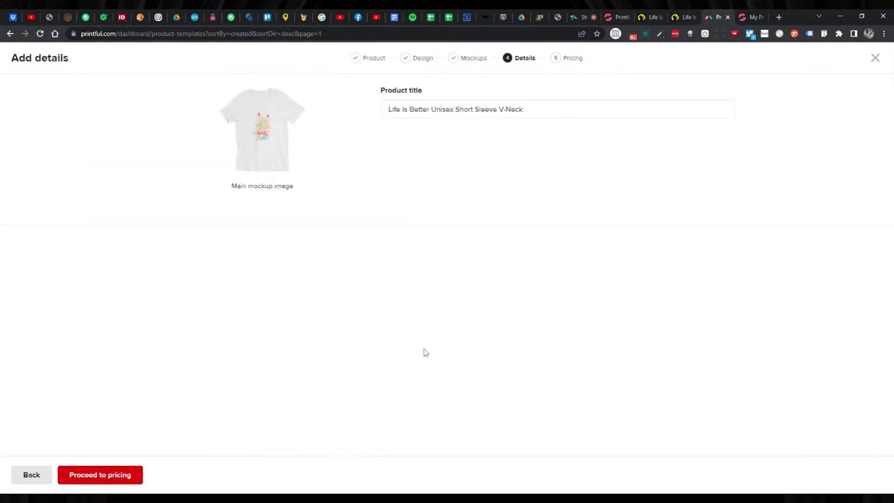
click(123, 475)
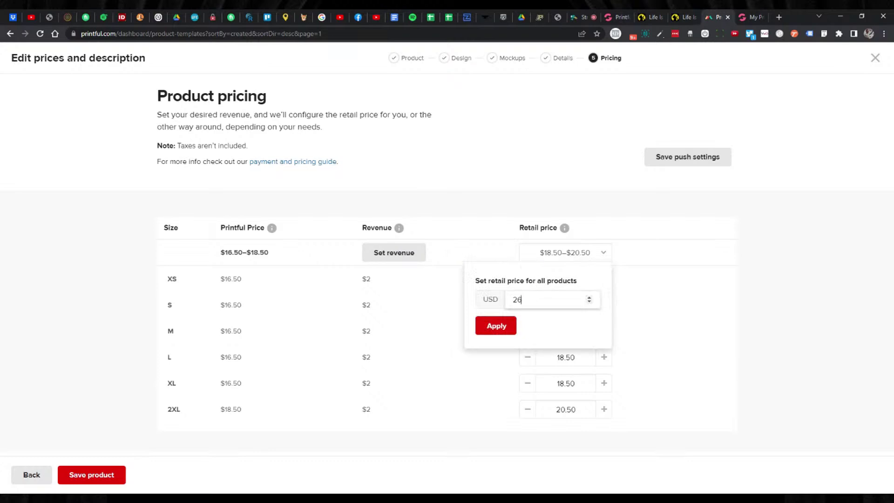
Set every size's retail price to 26.95 and save the product.
key(ctrl+a)
text(26.95)
click(510, 320)
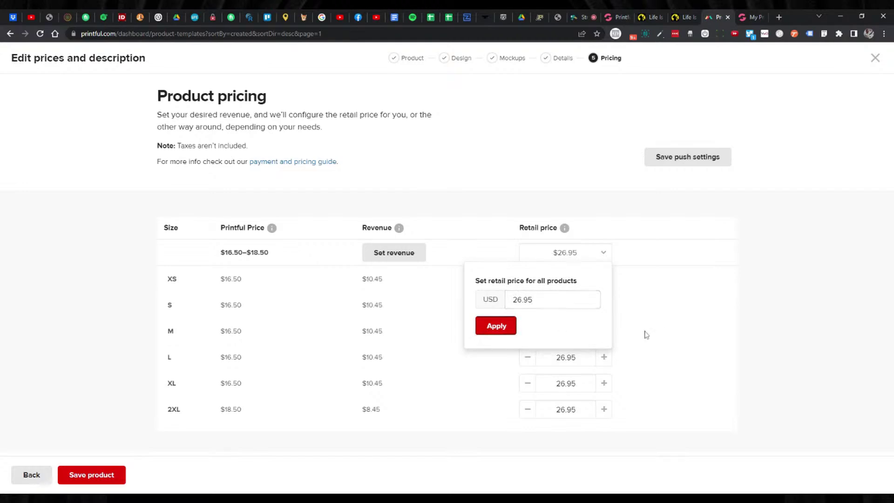
click(100, 475)
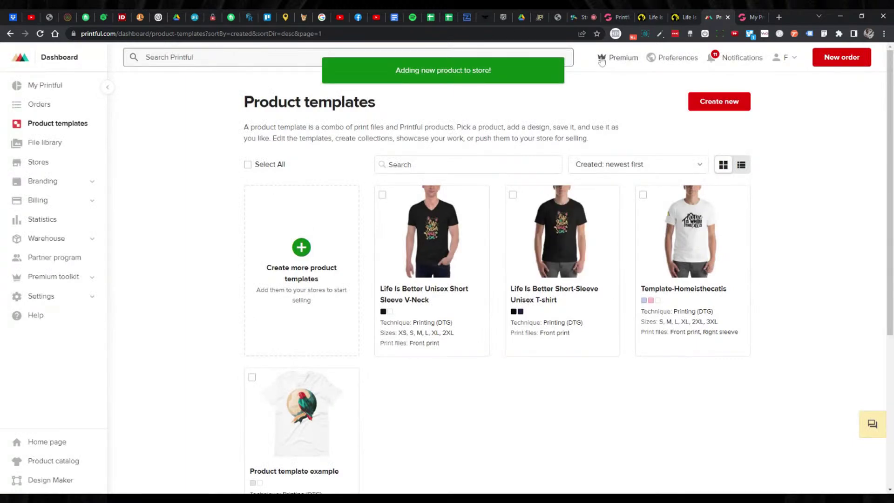
click(611, 19)
Review the Add Template page, then go back to the Printful integration's Configuration page.
scroll(357, 172, down, 6)
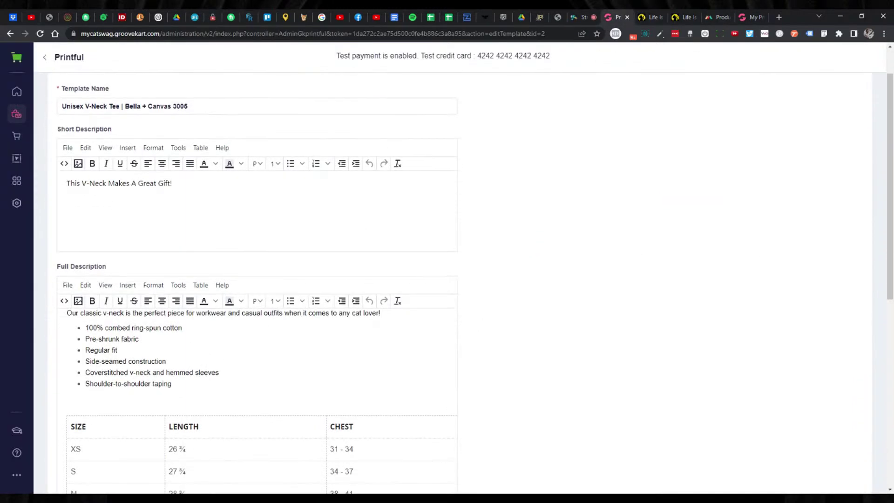
scroll(447, 280, down, 3)
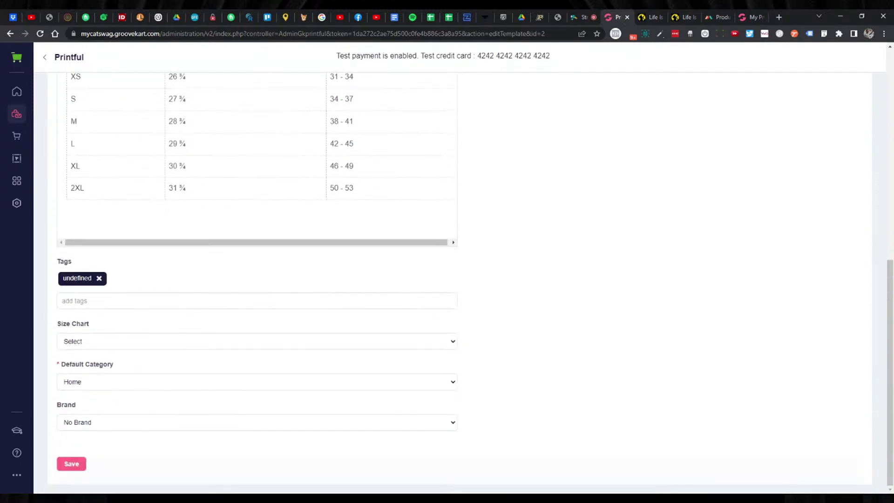
scroll(447, 280, up, 8)
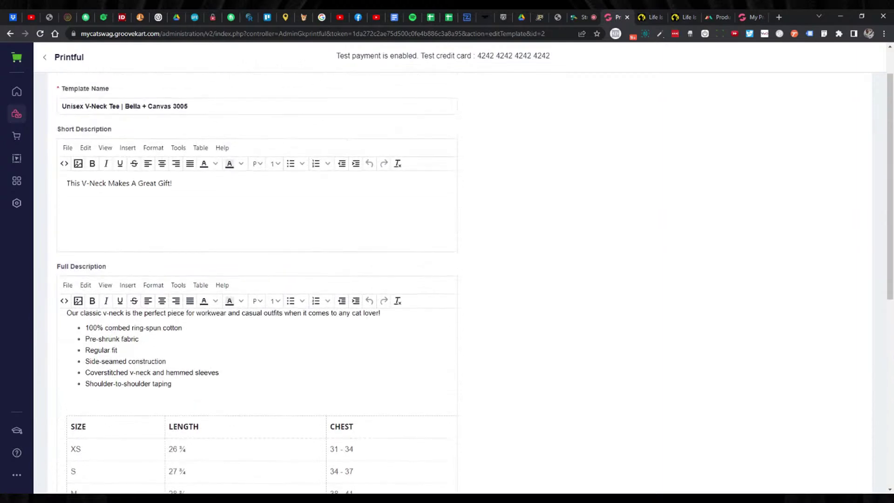
scroll(508, 233, down, 3)
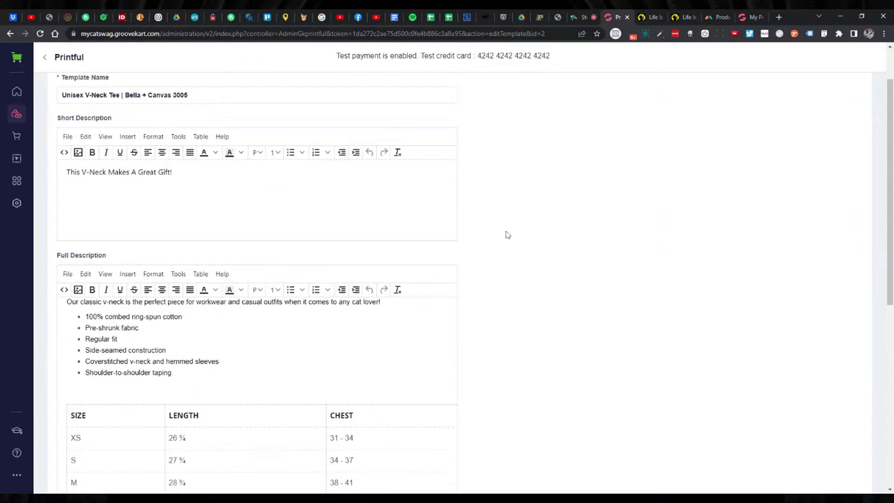
scroll(462, 280, up, 4)
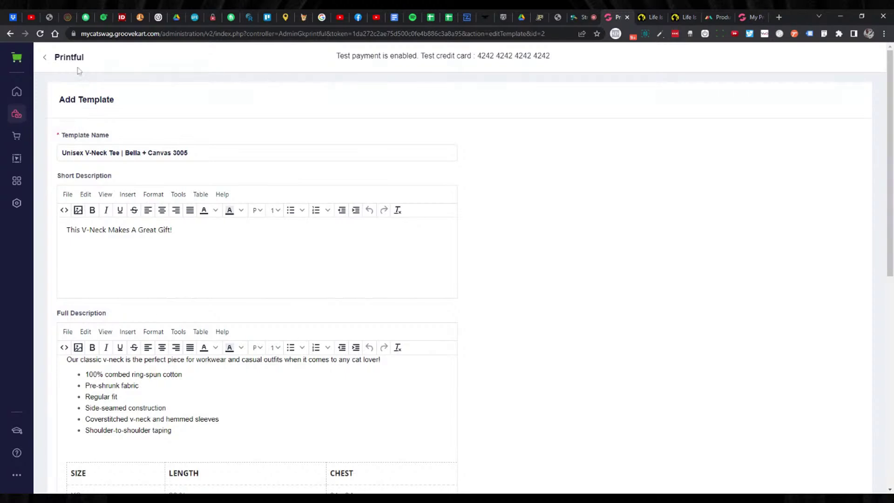
click(43, 61)
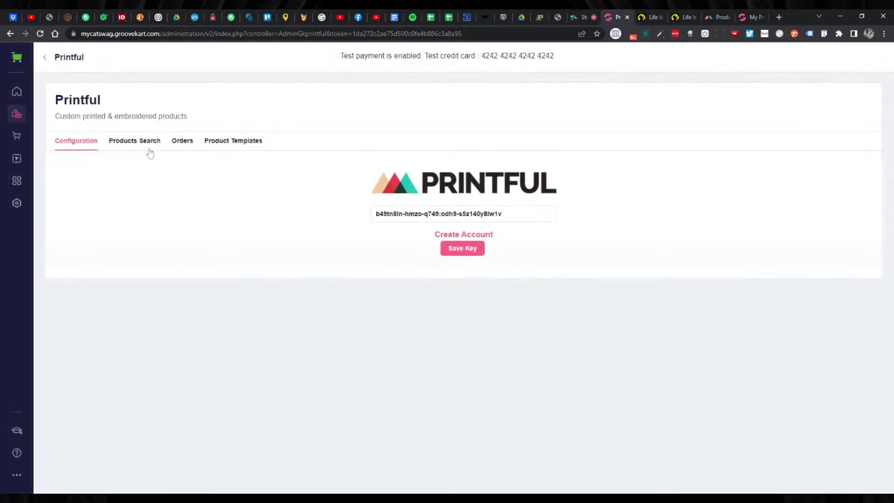
Reload the Printful product search until the Life Is Better V-Neck appears, then add it to the store.
click(135, 141)
click(534, 222)
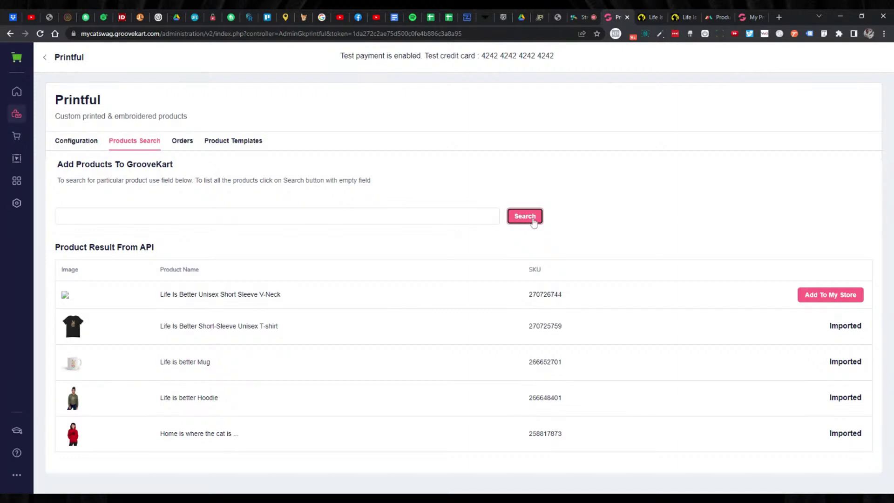
click(316, 33)
key(Return)
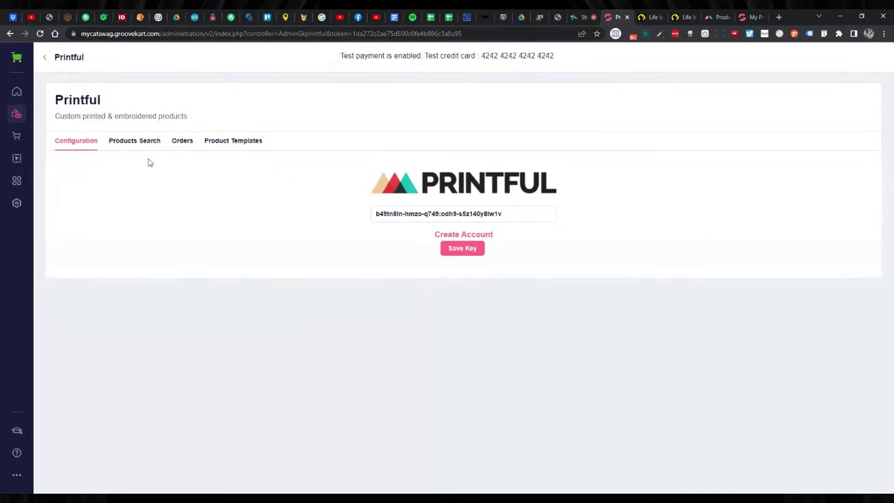
click(145, 144)
click(533, 216)
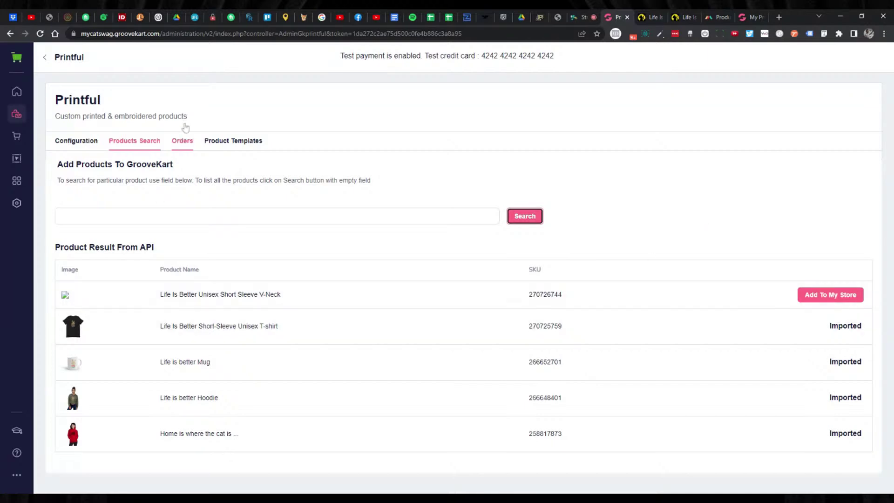
click(259, 35)
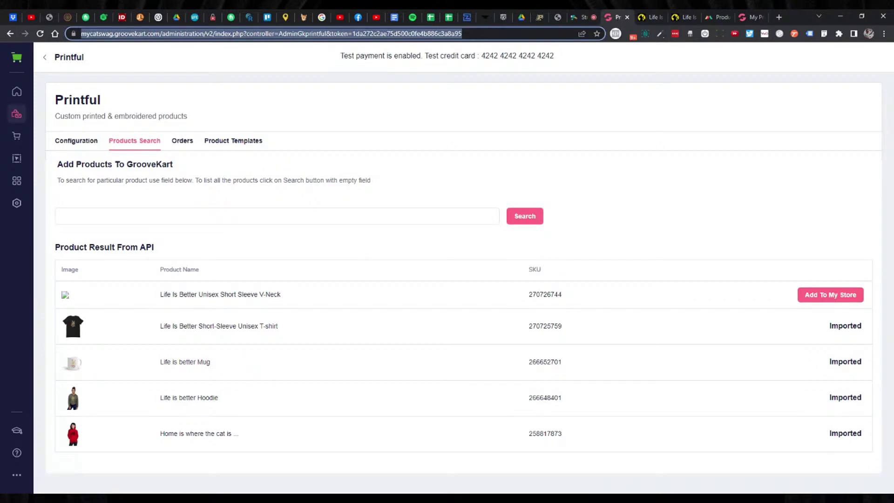
key(Return)
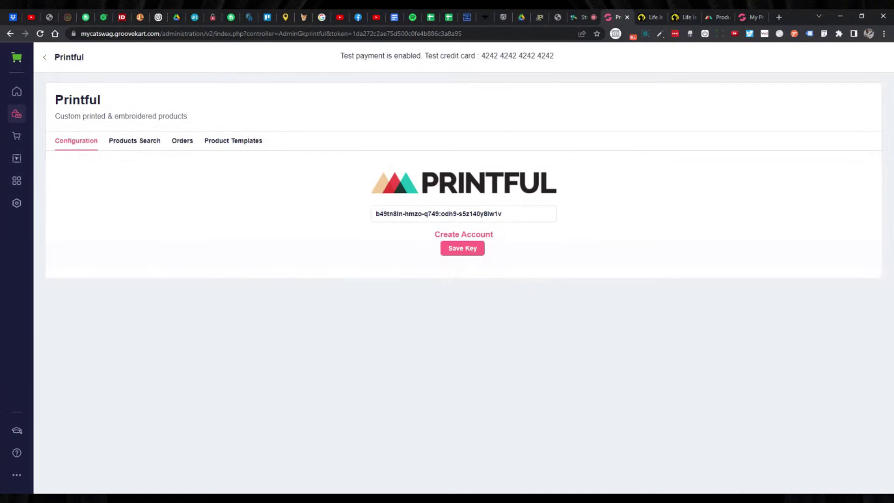
click(130, 141)
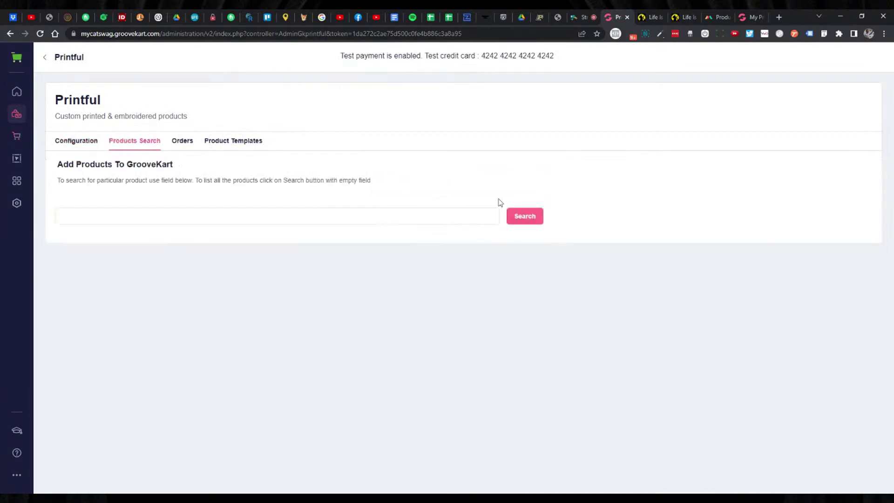
click(533, 225)
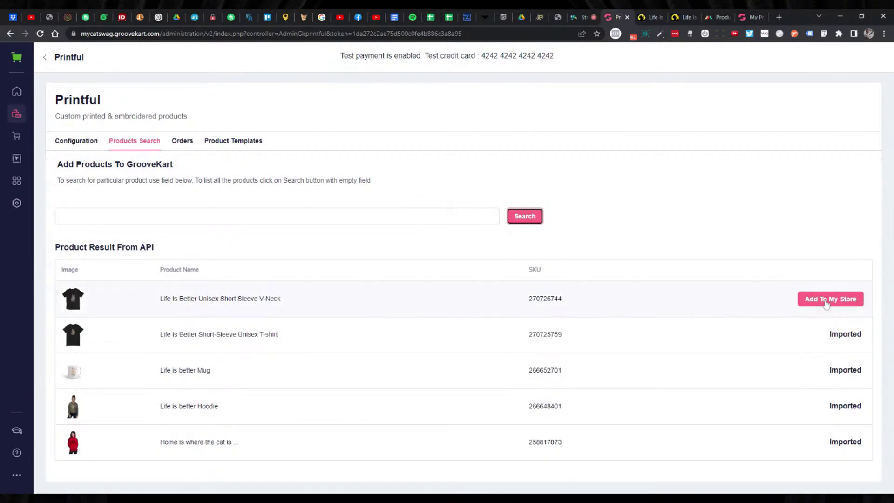
click(825, 302)
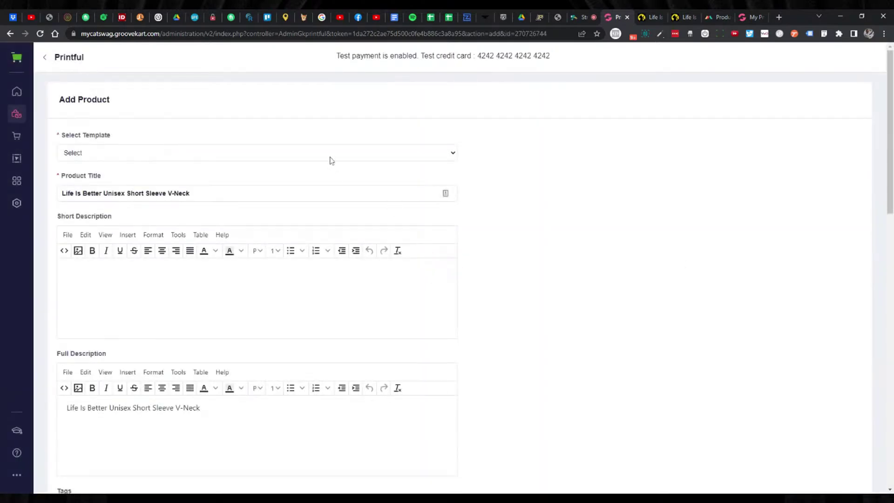
Apply the Unisex V-Neck Tee | Bella + Canvas 3005 template to the V-Neck product.
click(331, 158)
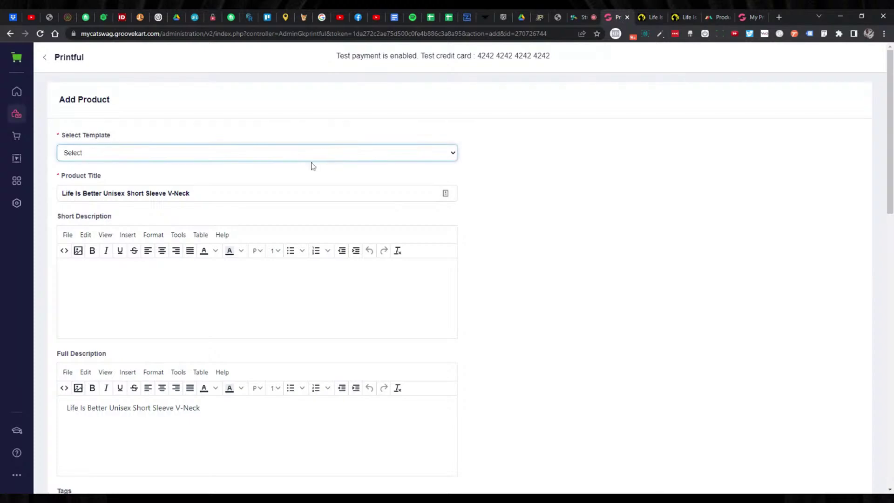
click(312, 166)
scroll(475, 236, down, 4)
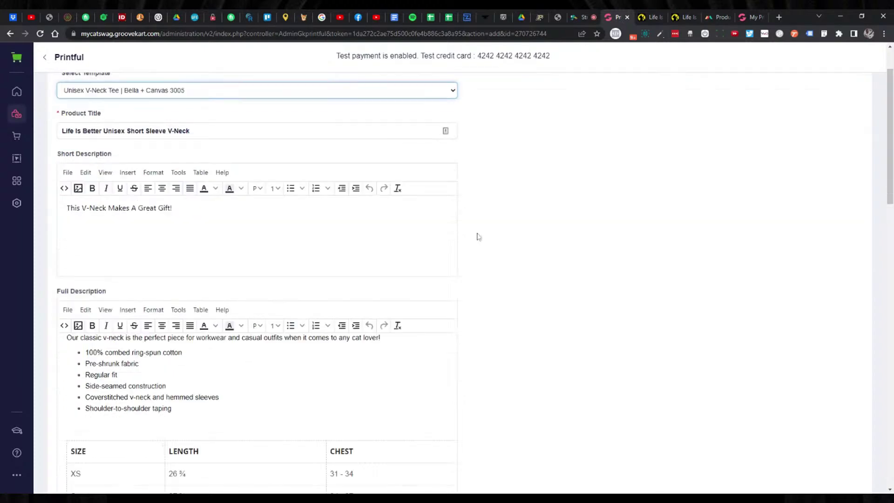
scroll(479, 239, up, 3)
scroll(479, 241, down, 5)
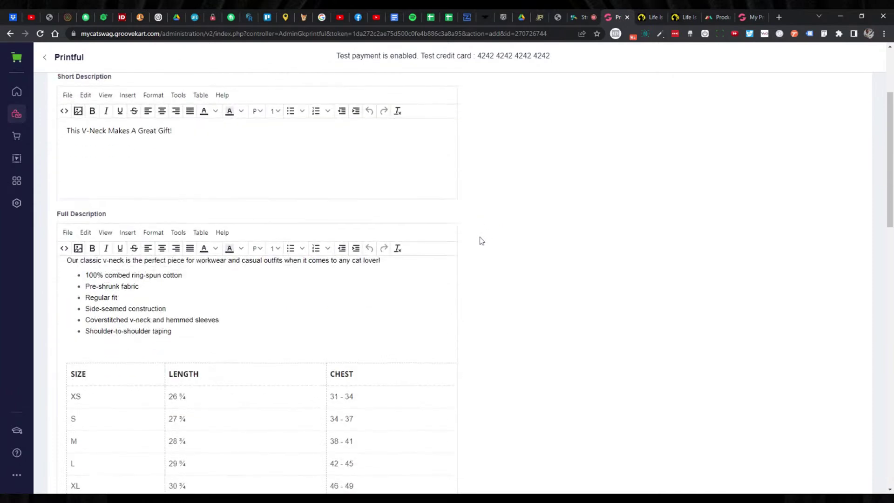
scroll(479, 241, down, 3)
scroll(480, 241, up, 4)
scroll(479, 241, down, 4)
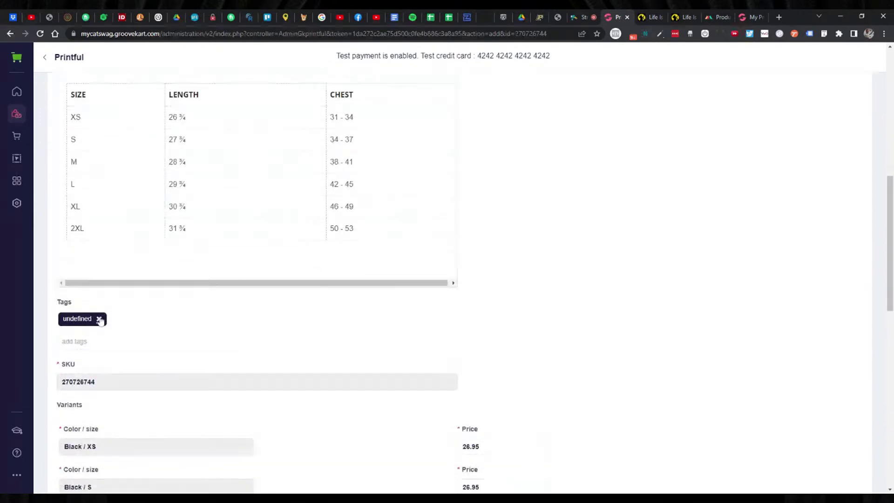
Remove the undefined tag and review the size chart and twelve black/white variants at 26.95.
click(99, 319)
scroll(518, 315, up, 4)
scroll(520, 314, up, 5)
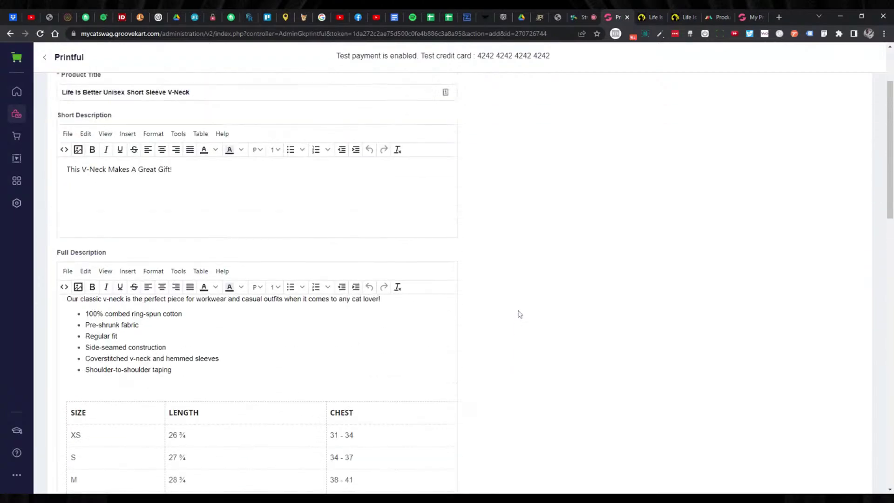
scroll(518, 313, down, 1)
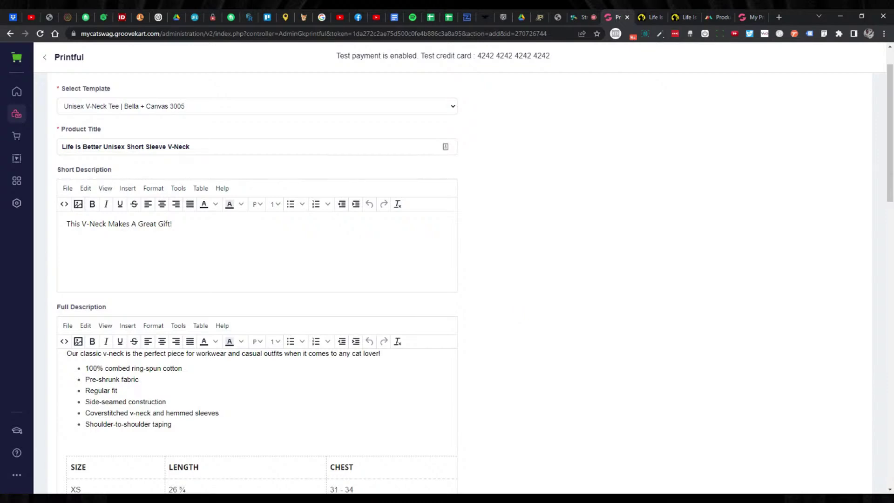
scroll(515, 298, down, 2)
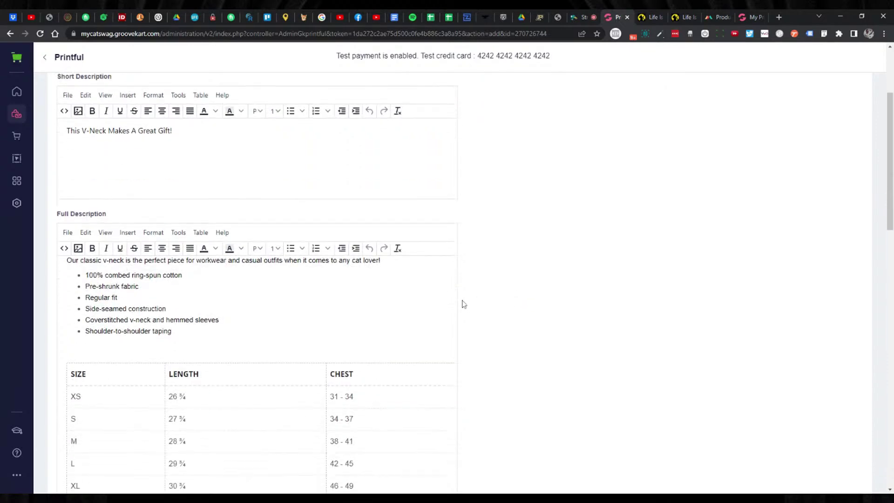
scroll(504, 280, down, 1)
scroll(504, 280, down, 5)
scroll(504, 281, down, 6)
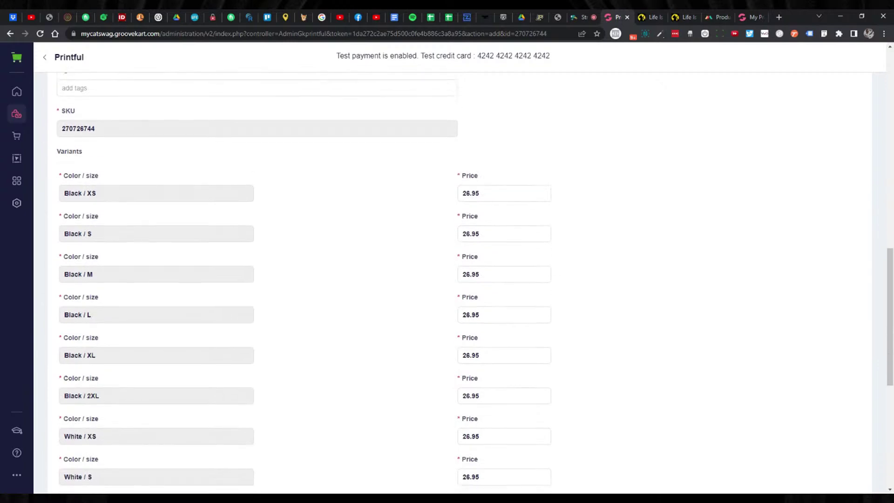
scroll(519, 279, down, 6)
scroll(504, 279, down, 1)
scroll(533, 277, up, 8)
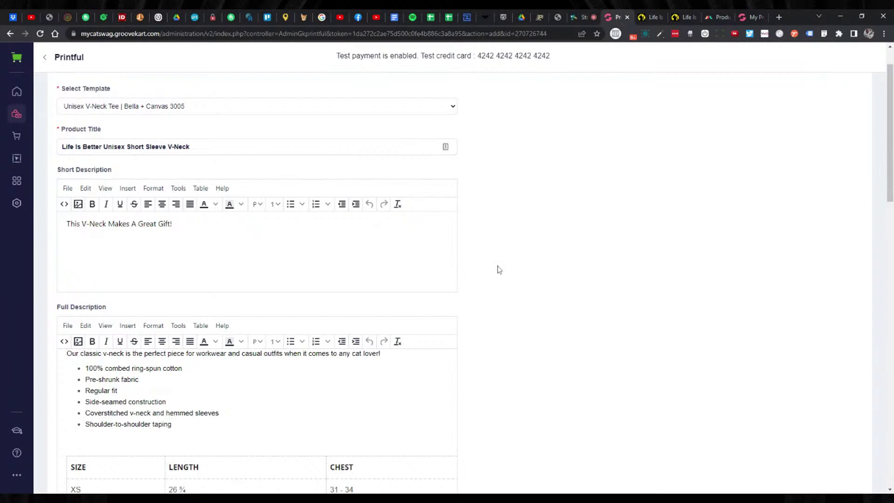
scroll(499, 269, down, 3)
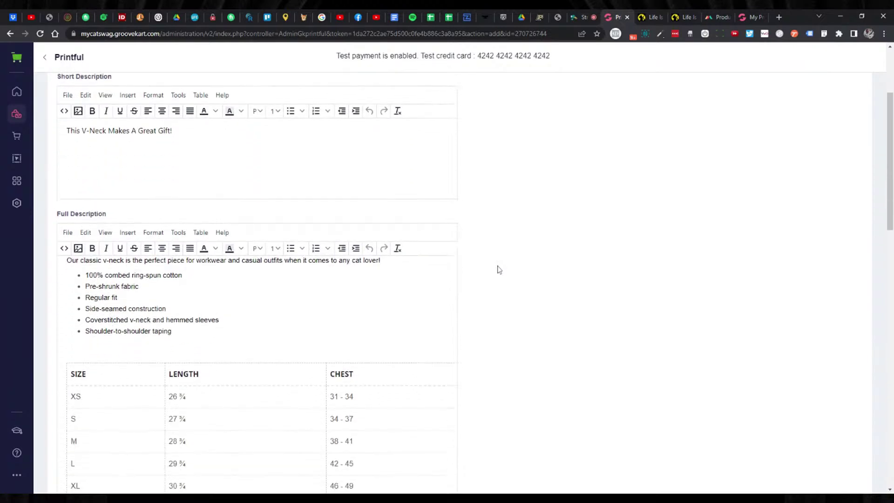
Rename the size table's SIZE header to 'SIZE IN INCHES' and narrow that column.
click(86, 327)
text(IN I)
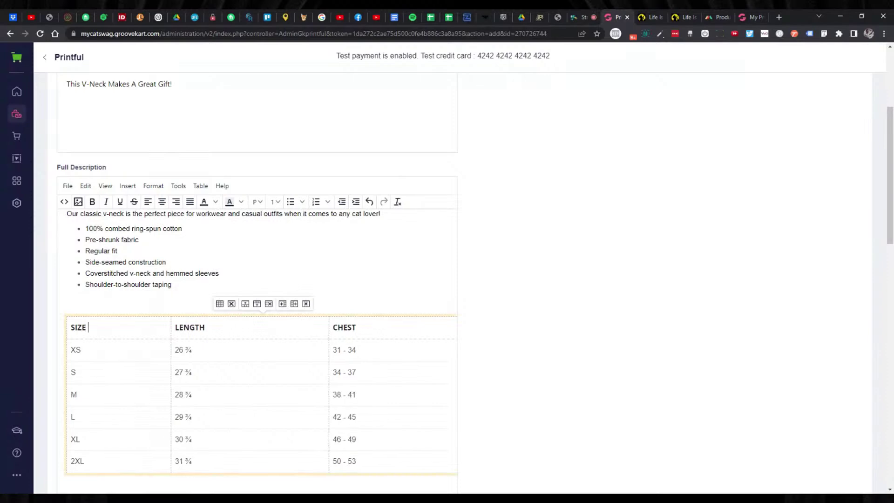
text(NCHES)
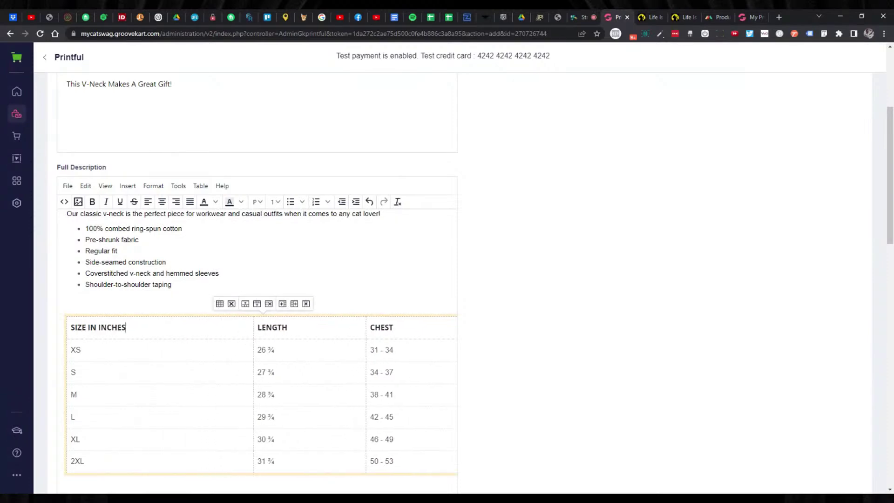
click(250, 328)
drag(247, 330, 215, 331)
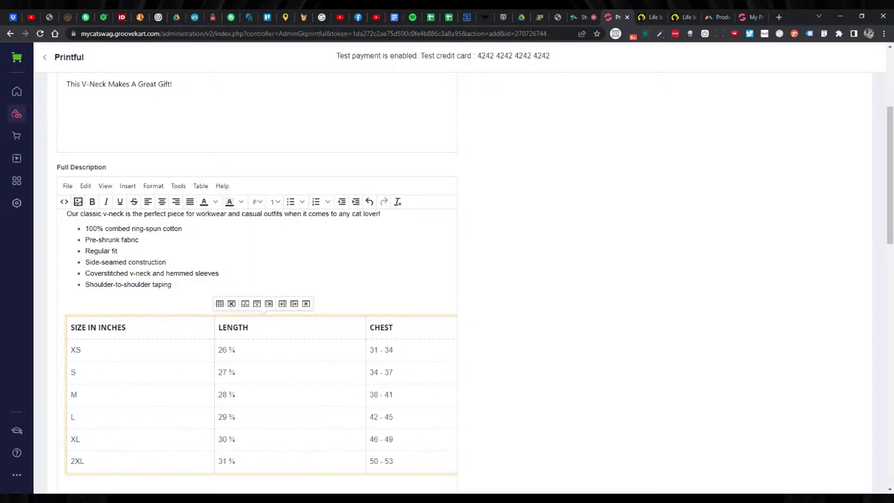
drag(314, 334, 306, 334)
Narrow the table's right border and adjust the CHEST column, then scroll down to submit the product.
scroll(484, 331, down, 2)
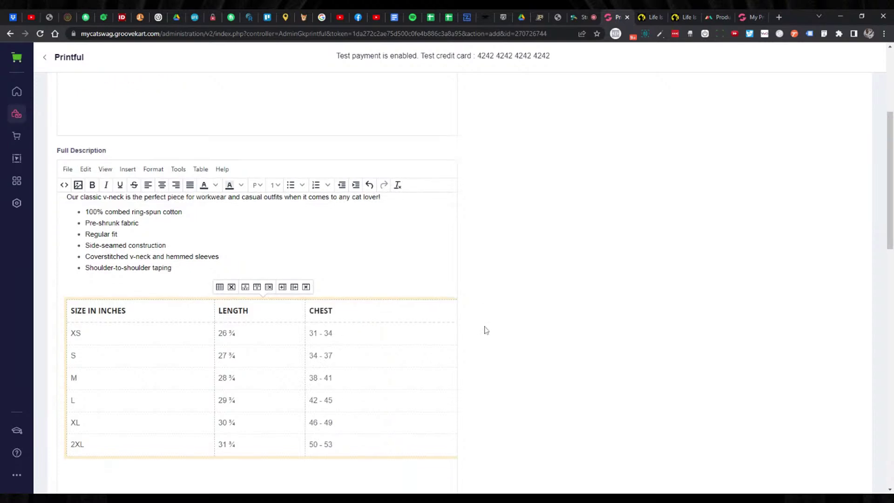
drag(435, 422, 436, 422)
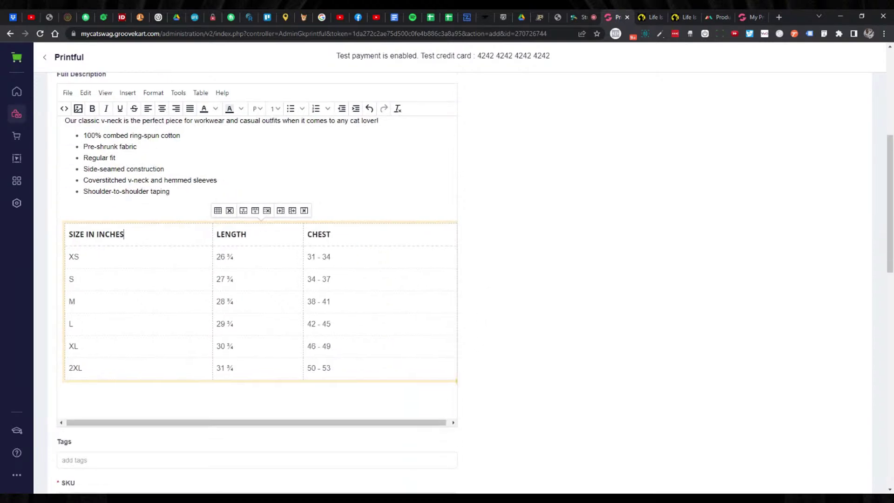
drag(458, 345, 400, 347)
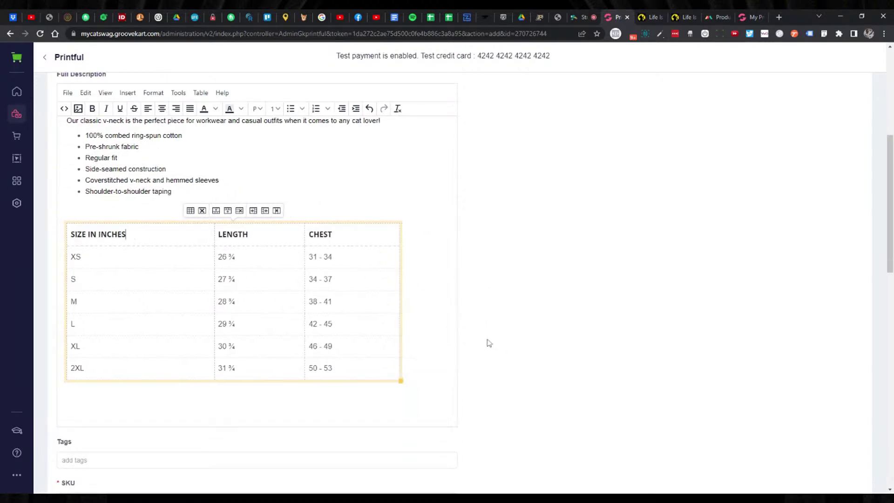
drag(215, 244, 191, 245)
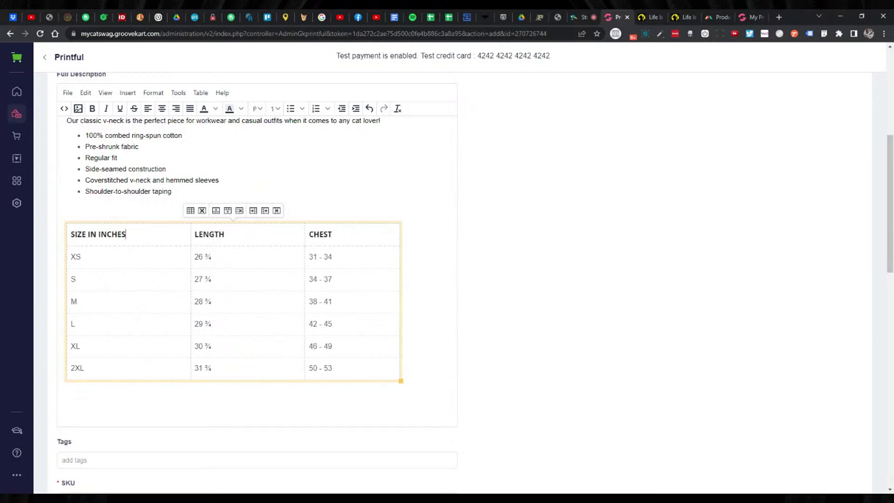
drag(305, 247, 299, 246)
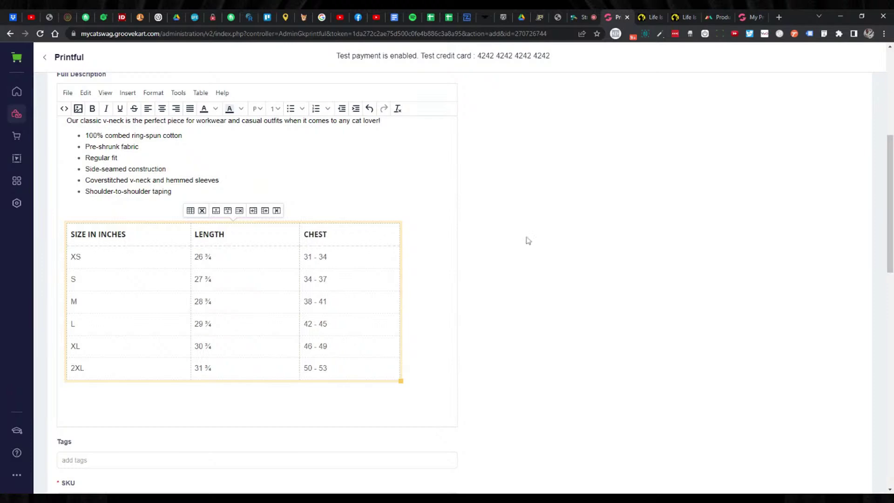
click(432, 308)
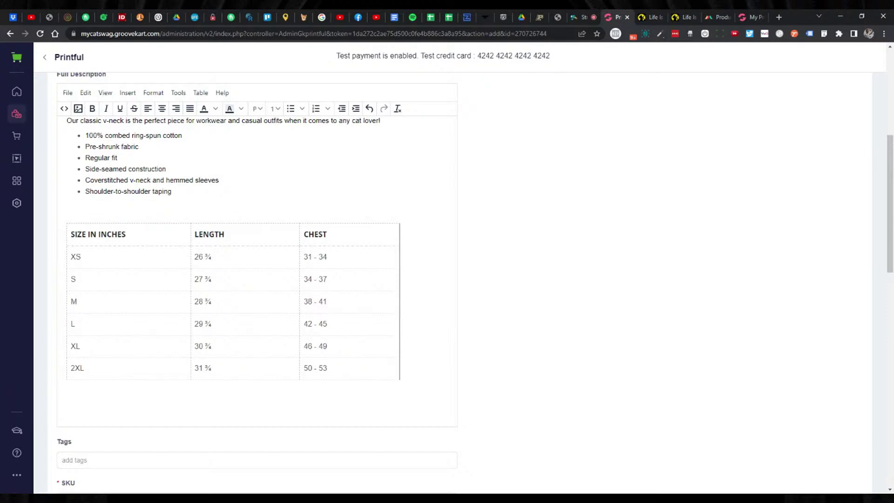
scroll(587, 301, up, 2)
scroll(570, 296, up, 3)
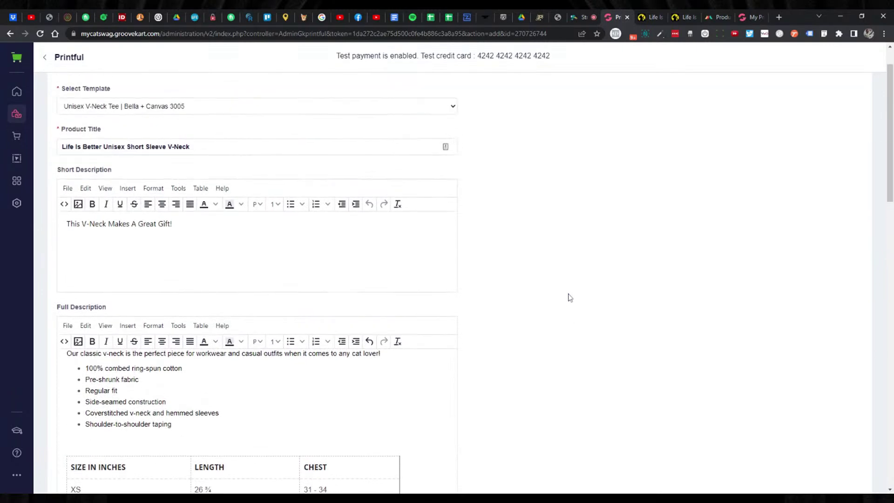
scroll(570, 297, down, 2)
scroll(570, 297, down, 2)
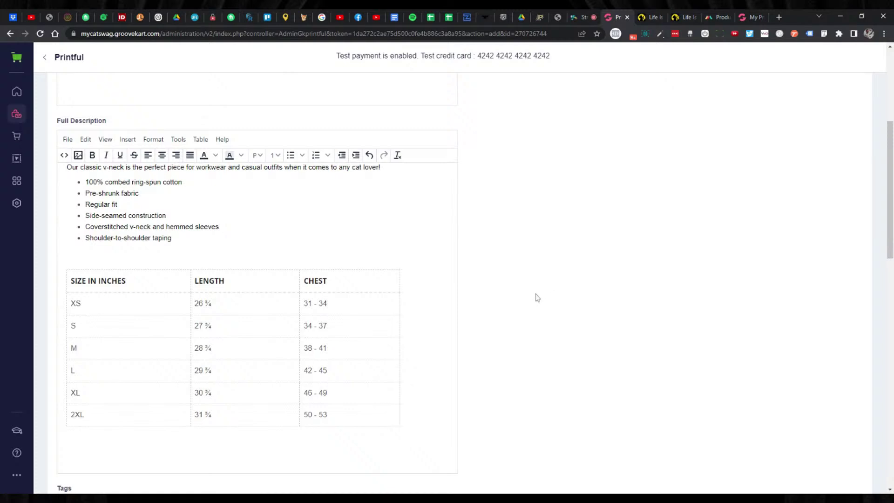
scroll(538, 298, down, 8)
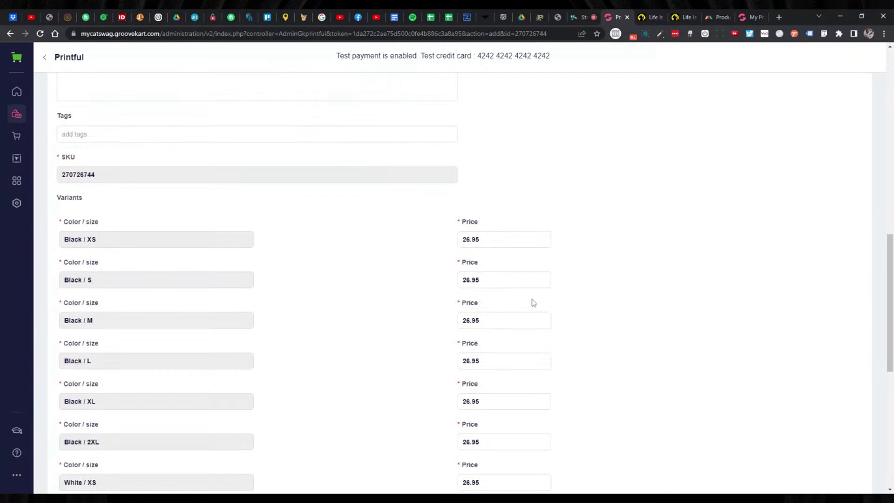
scroll(466, 310, down, 8)
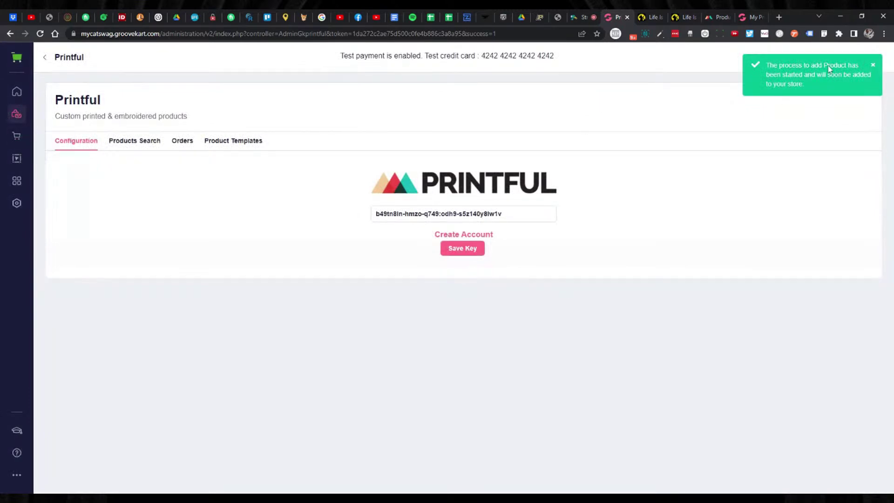
Preview the Life Is Better V-Neck (ID 20) storefront page from My Products.
click(21, 120)
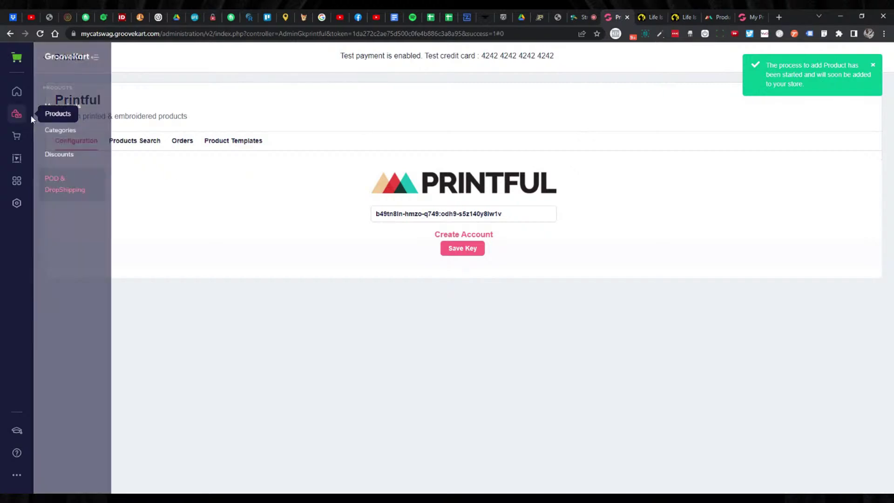
click(72, 106)
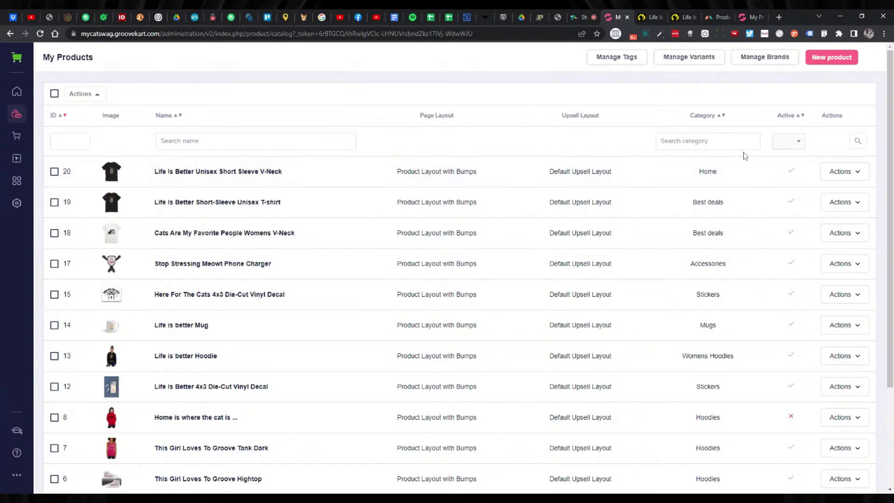
click(837, 178)
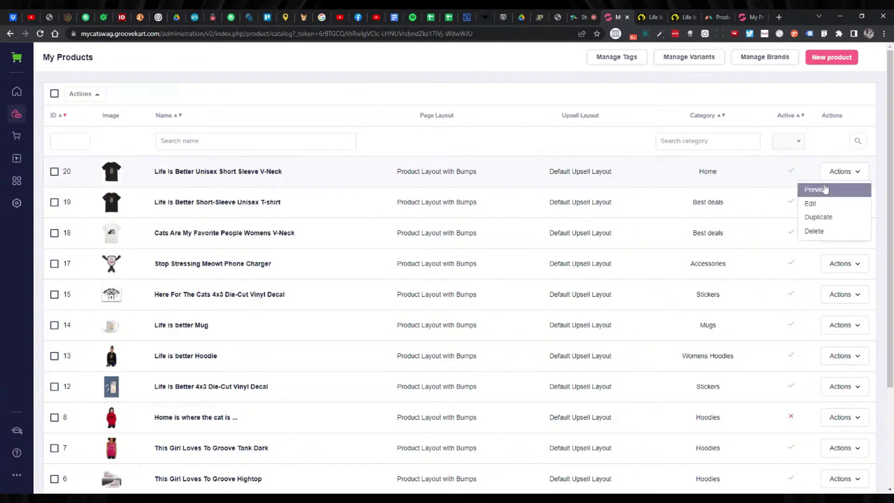
click(824, 189)
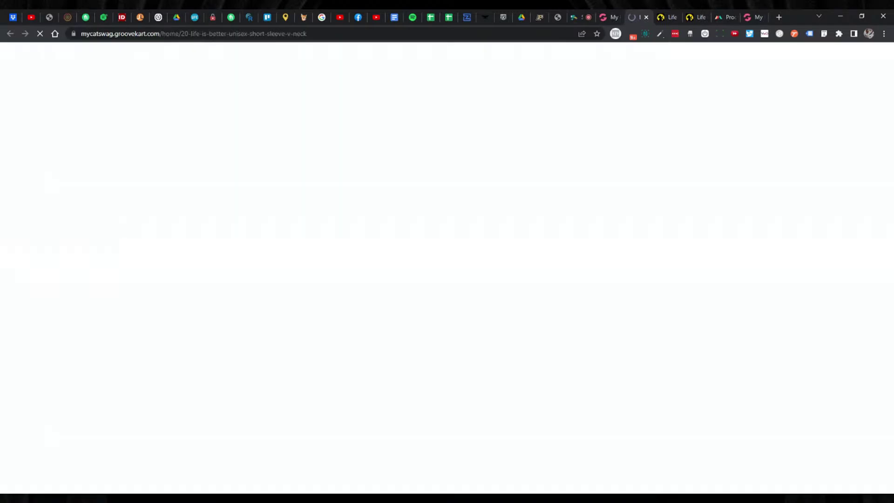
Check the live V-neck page's $26.95 price and XS–2XL size table, then return to My Products.
scroll(611, 146, down, 6)
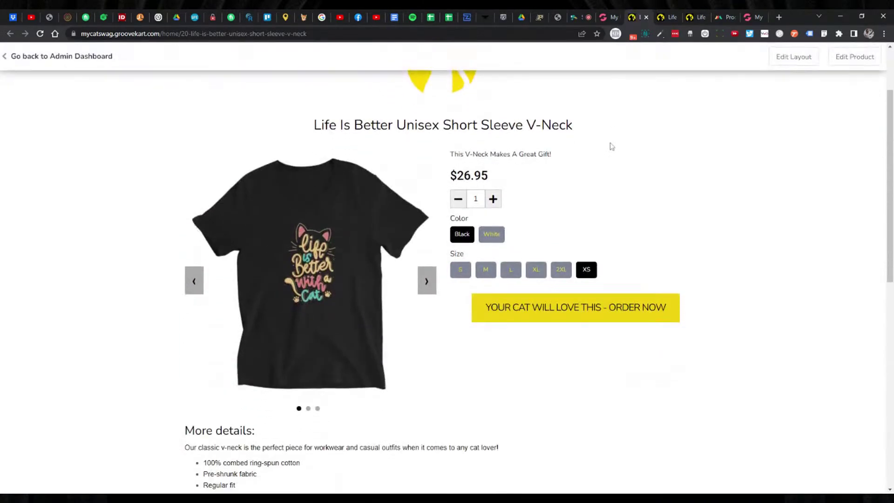
scroll(674, 170, down, 1)
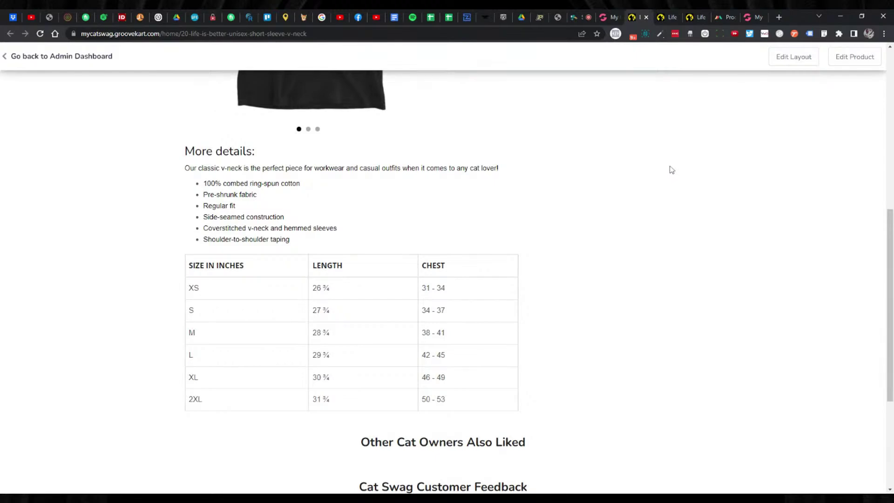
scroll(669, 167, up, 8)
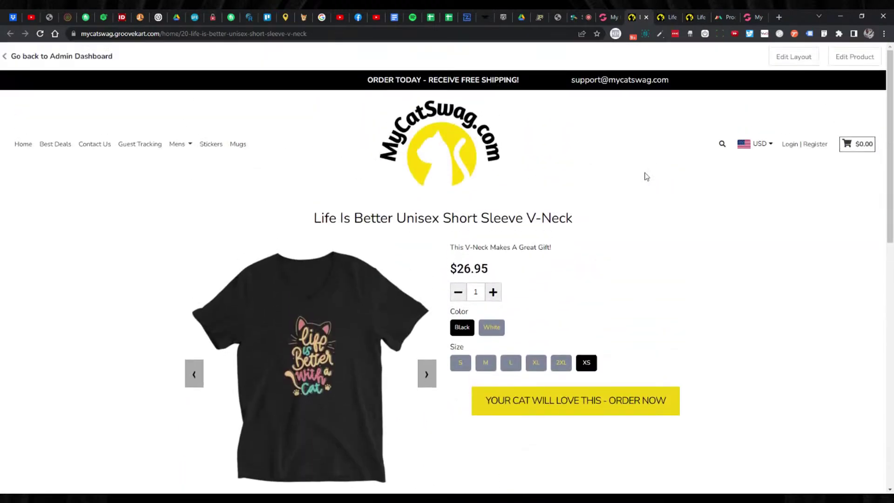
scroll(621, 199, down, 6)
scroll(680, 214, down, 1)
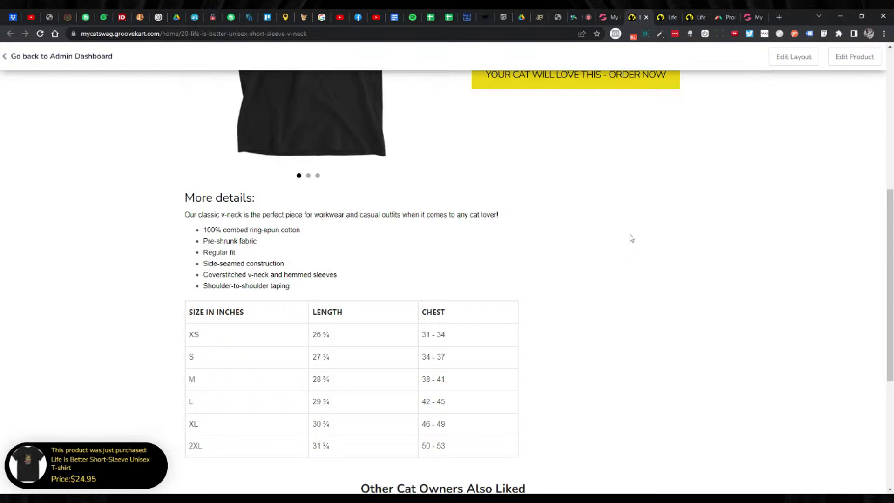
scroll(624, 238, up, 4)
scroll(624, 238, up, 2)
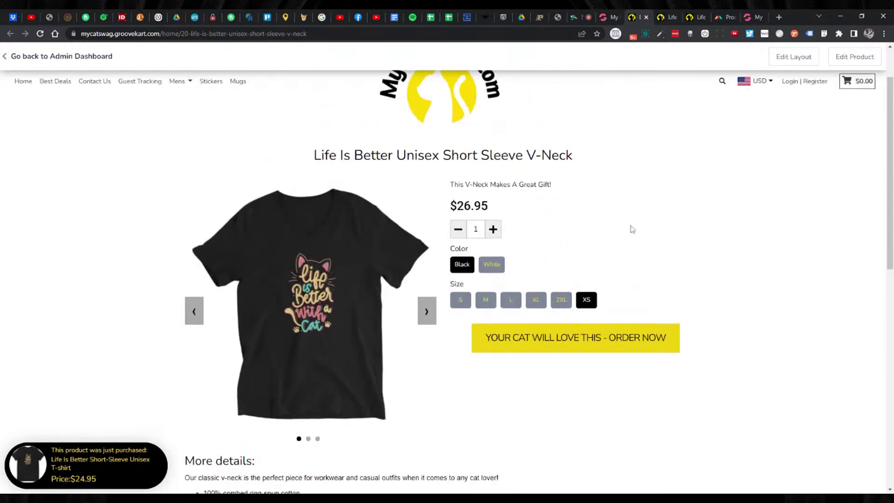
click(605, 19)
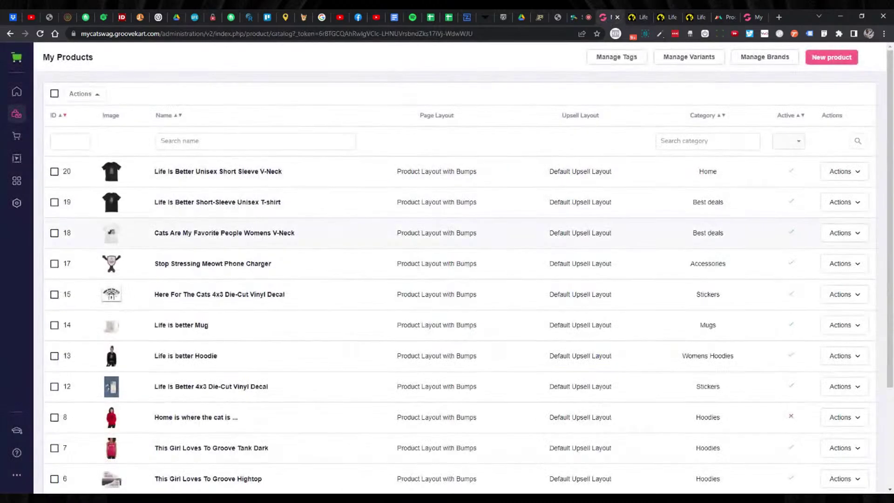
Edit the V-neck and replace its undefined tag with 'shirts'.
click(841, 171)
click(813, 202)
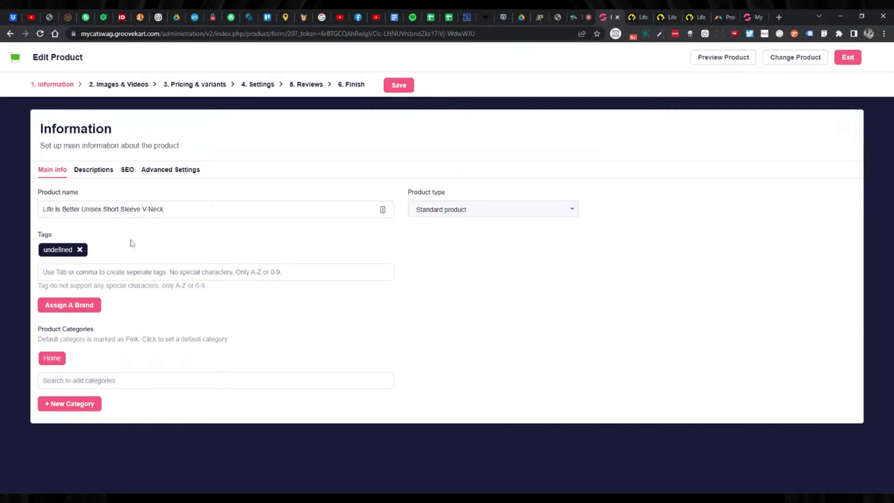
click(81, 250)
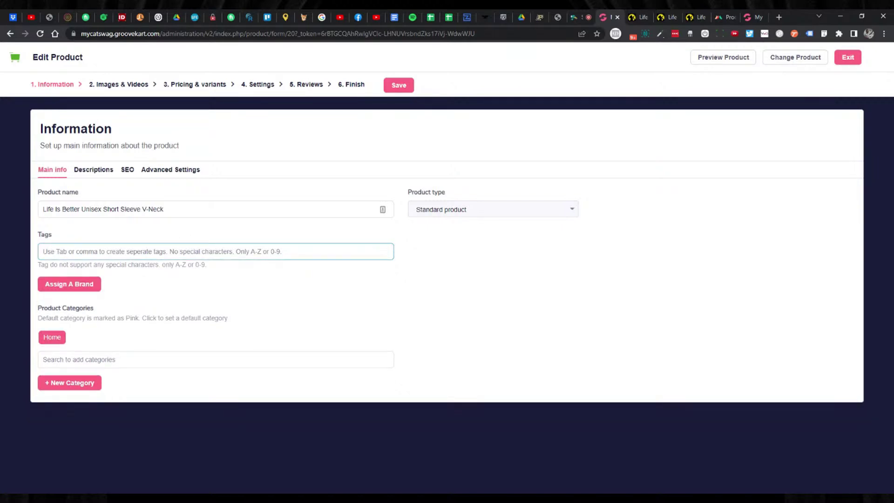
text(shirts)
key(Return)
Add the V-neck to the Best deals category and publish it from the Finish step.
click(189, 381)
text(be)
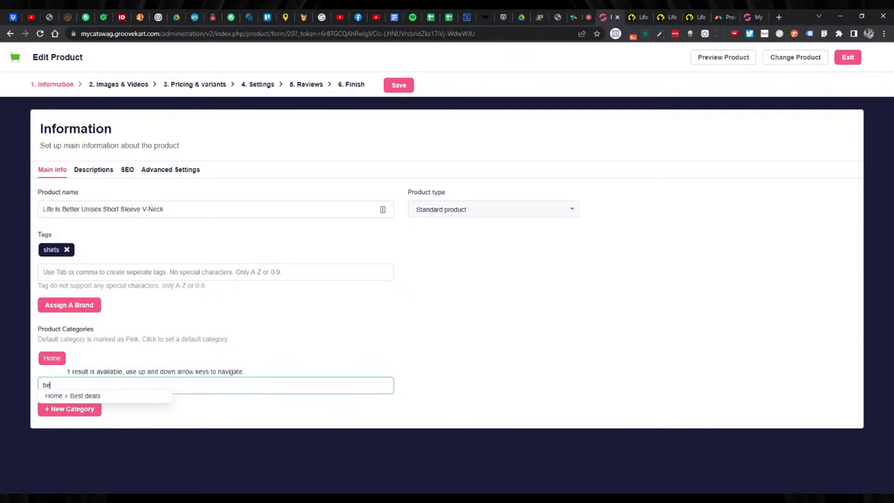
click(124, 396)
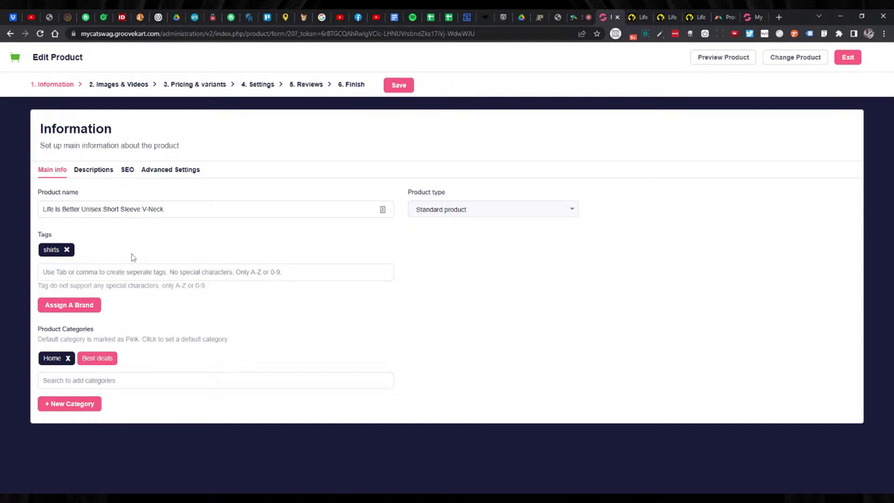
click(353, 84)
click(403, 86)
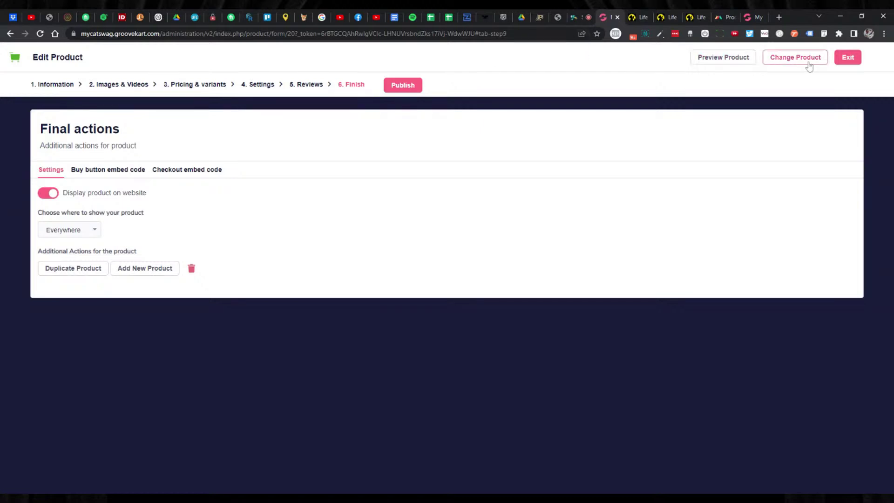
Exit the Edit Product page for the published V-neck.
click(844, 59)
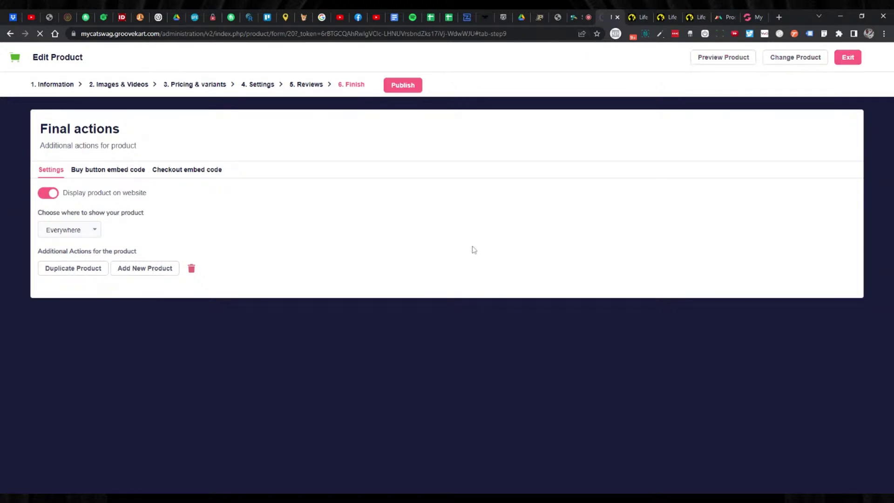
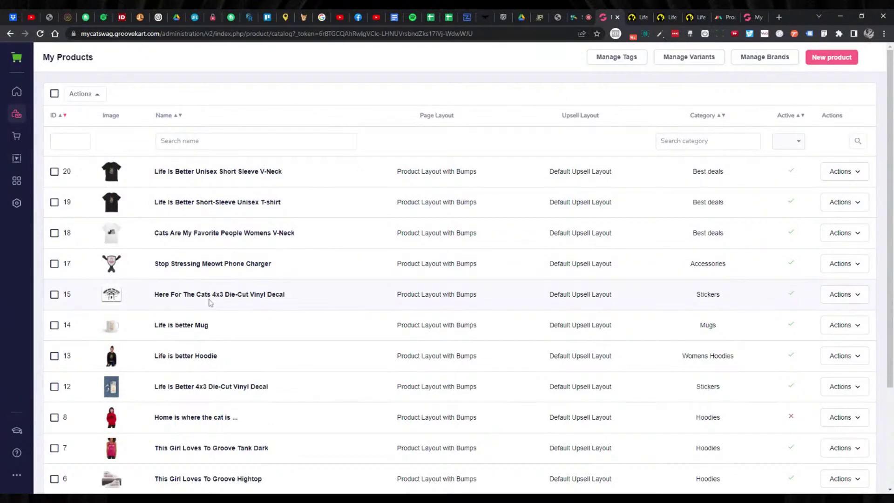
Preview the Here For The Cats decal's storefront page, priced $0.00, then return to the admin list.
click(851, 297)
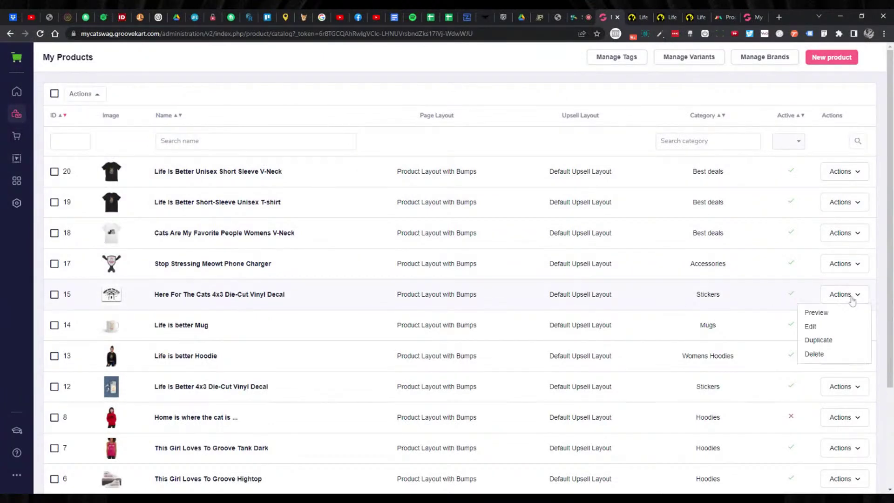
click(822, 313)
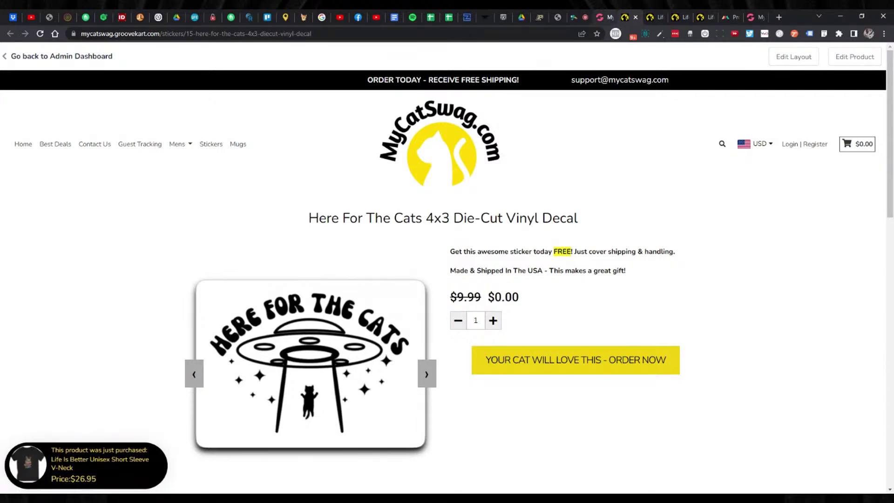
click(600, 19)
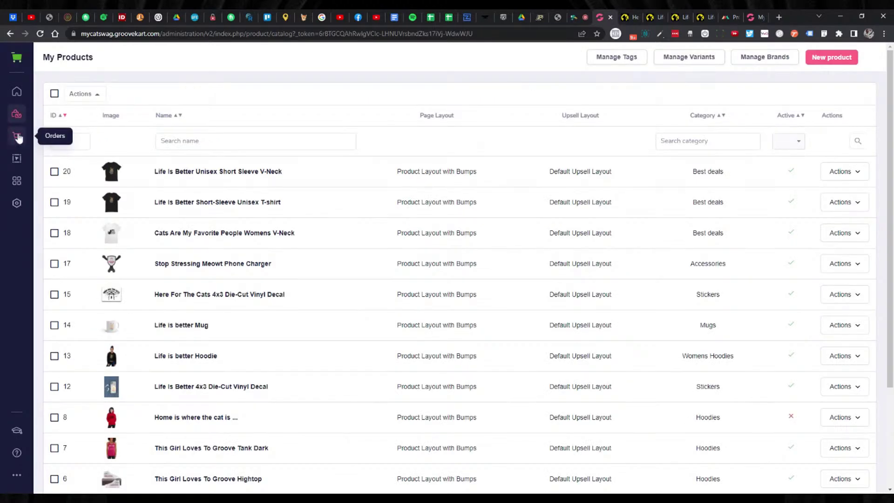
Go to Products > Discounts and start a new coupon beside TY15 and Free Shipping!
click(18, 117)
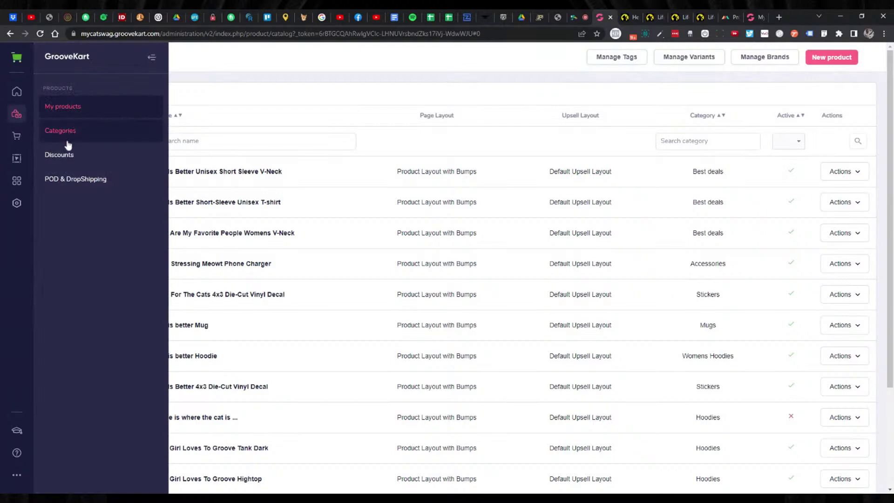
click(66, 156)
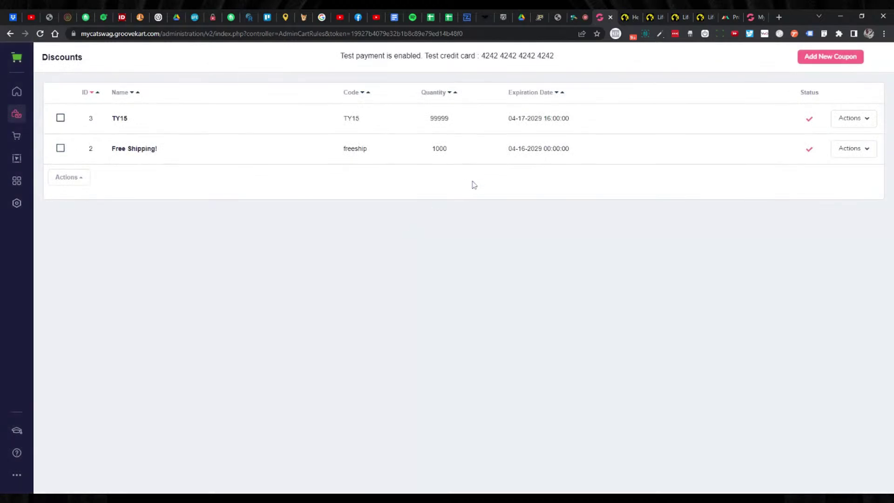
click(816, 64)
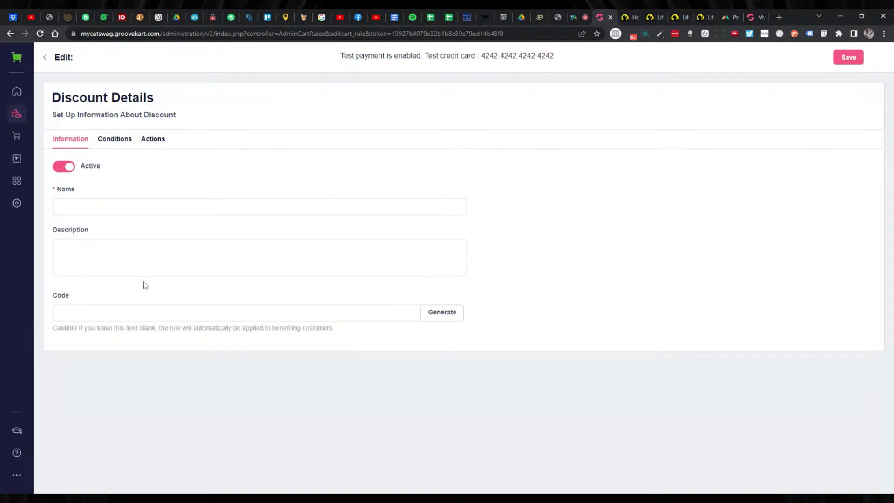
Name the discount FREESTICKER and use FREESTICKER as its code.
click(133, 207)
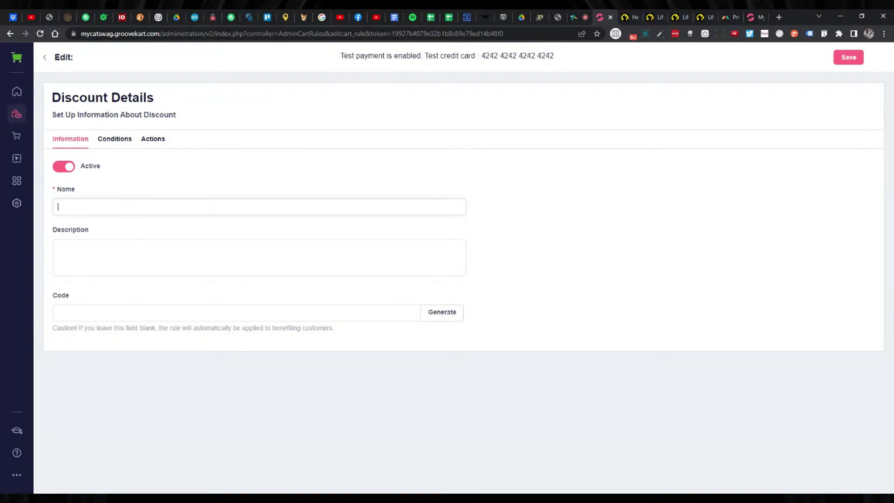
text(FREESTIVKER)
key(BackSpace)
key(BackSpace)
key(BackSpace)
text(CKER)
key(ctrl+a)
key(ctrl+c)
click(140, 313)
key(ctrl+v)
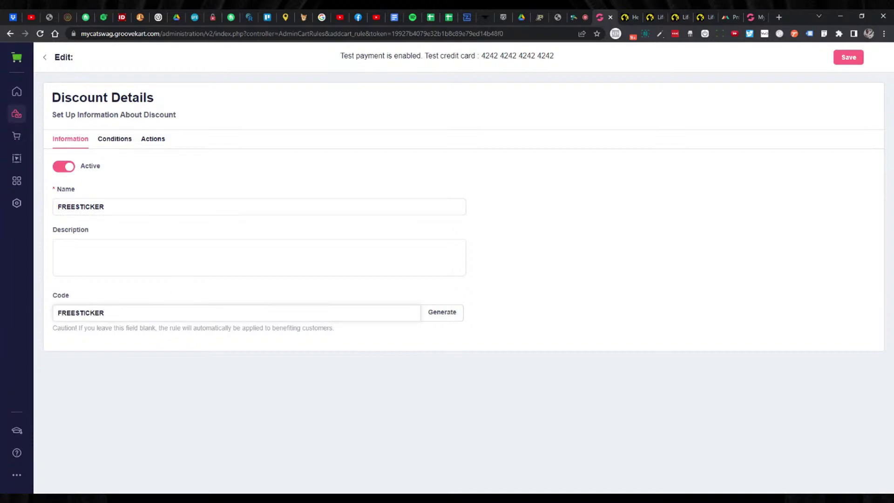
Describe the discount as 'Free sticker as a gift!' and show its conditions.
click(140, 256)
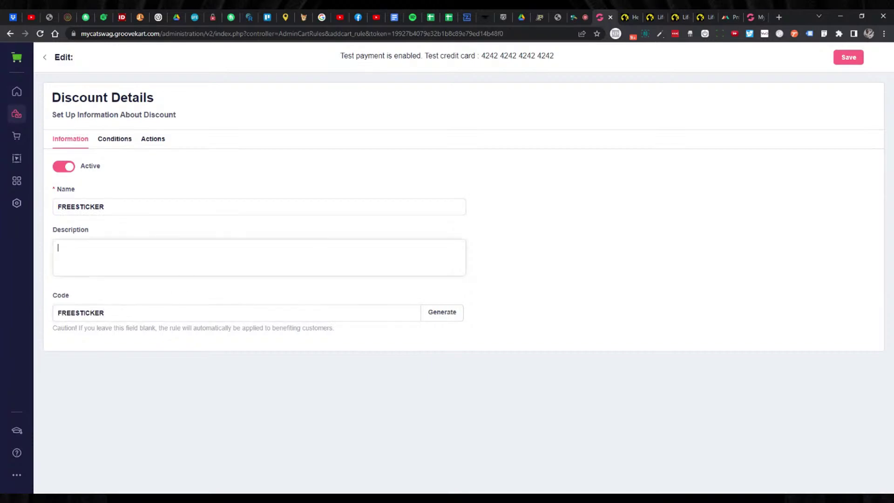
text(FREEREE)
key(BackSpace)
key(BackSpace)
text(ee sticker as a gift!)
drag(110, 207, 54, 207)
click(120, 139)
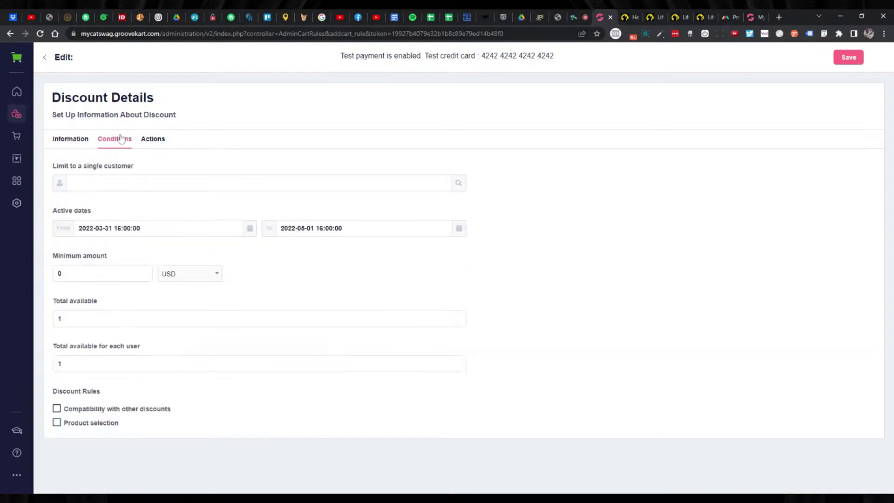
Set the active period's end date to 2029-05-01.
click(295, 228)
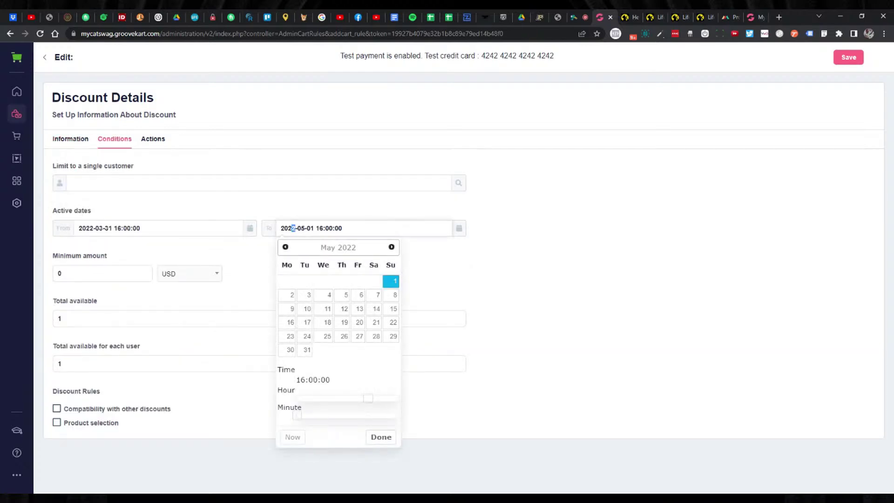
text(3)
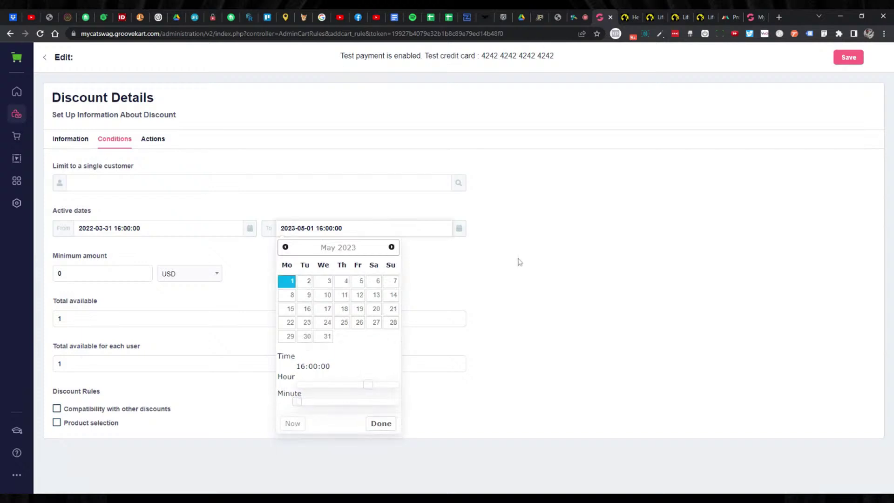
click(518, 260)
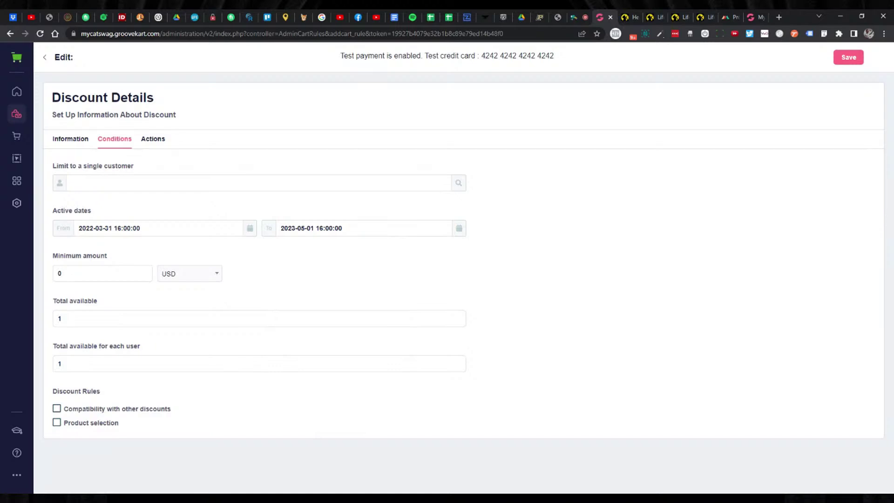
click(293, 227)
text(9)
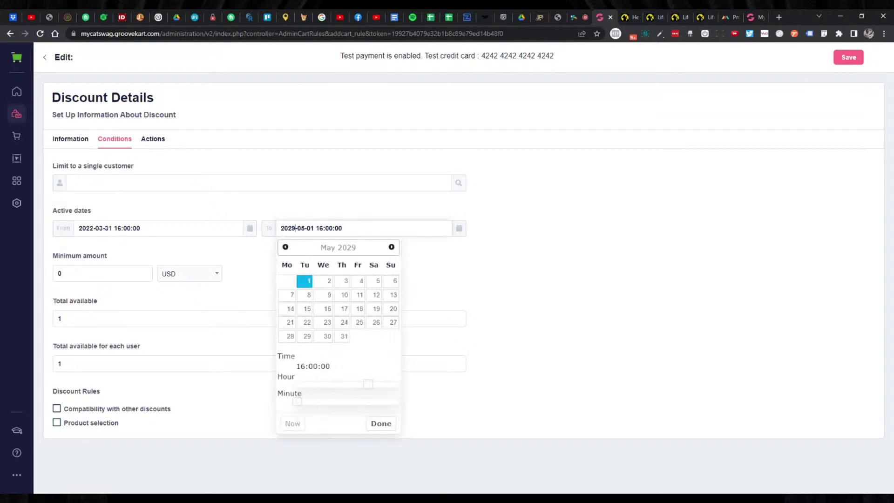
click(628, 300)
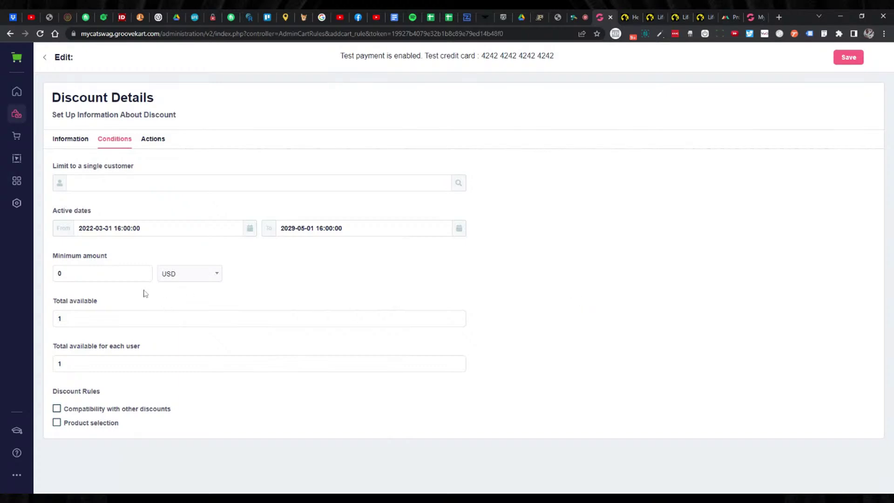
Set the minimum order amount to 24.95 USD.
double_click(60, 273)
text(19.95)
text(24)
key(Delete)
key(Delete)
Set the discount's total available uses to 10000.
click(421, 289)
click(201, 319)
text(000)
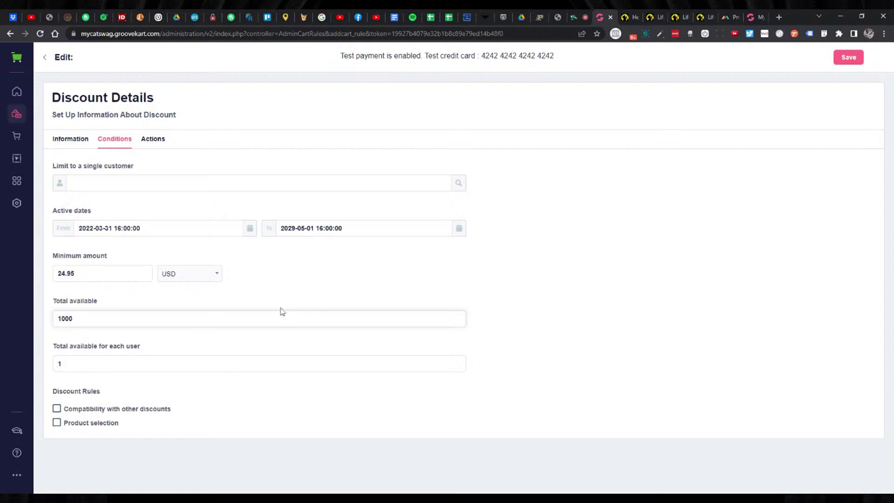
click(128, 308)
text(00)
click(352, 285)
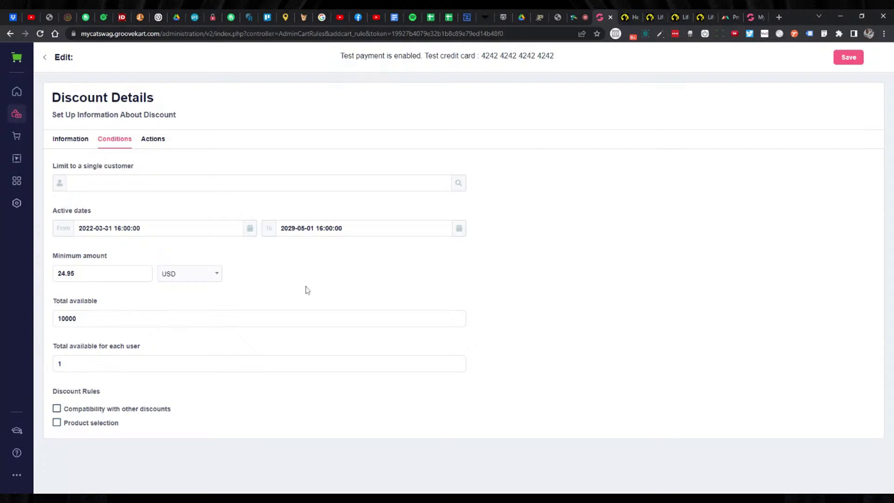
drag(83, 319, 65, 319)
key(BackSpace)
click(123, 306)
click(65, 319)
text(0000)
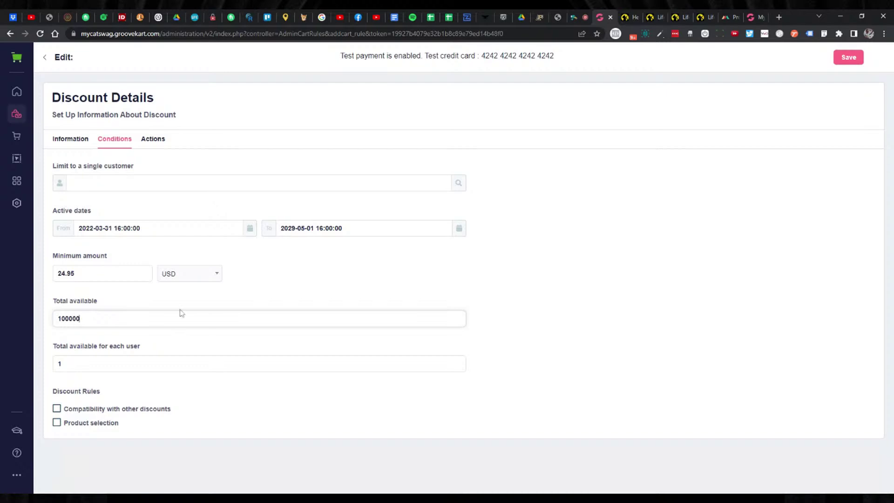
key(BackSpace)
click(190, 301)
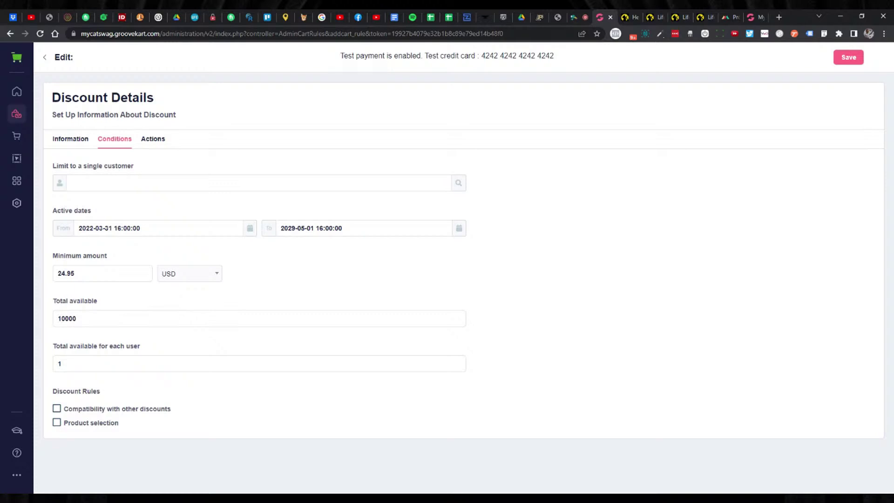
Allow each customer 10 uses of the discount.
click(60, 364)
text(0)
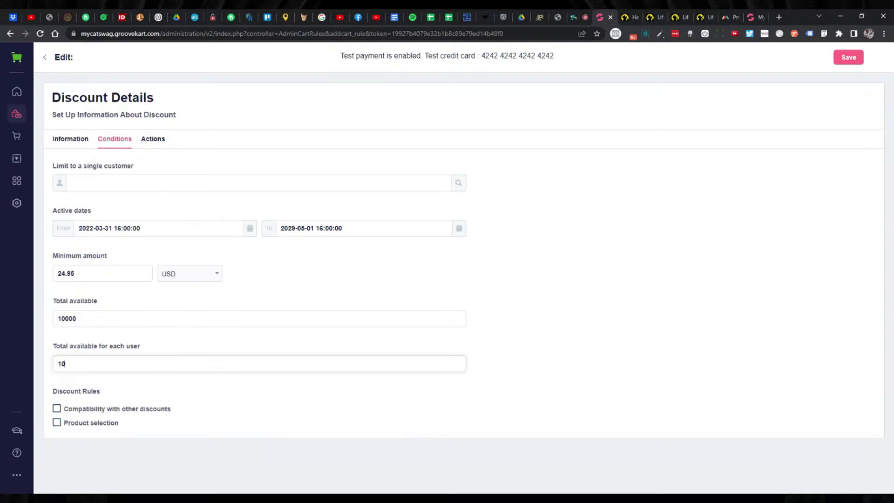
click(208, 343)
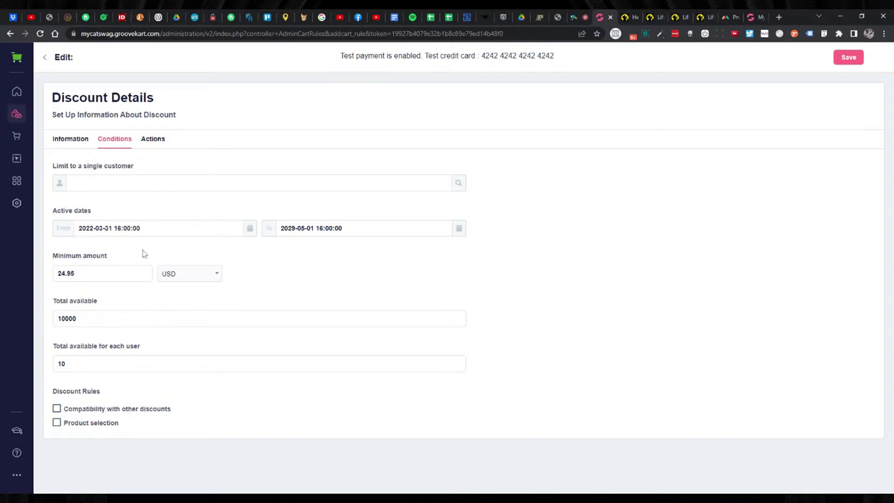
Make the discount 10 percent off the order and turn on sending a free gift.
click(149, 143)
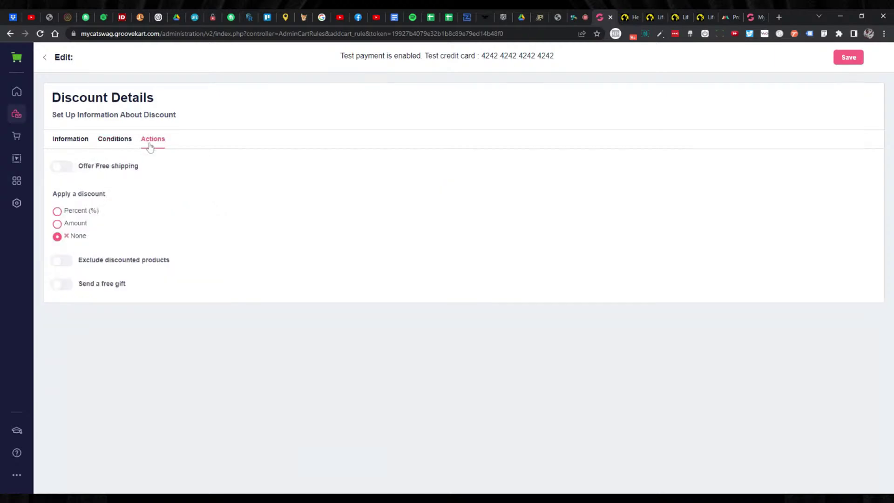
click(71, 286)
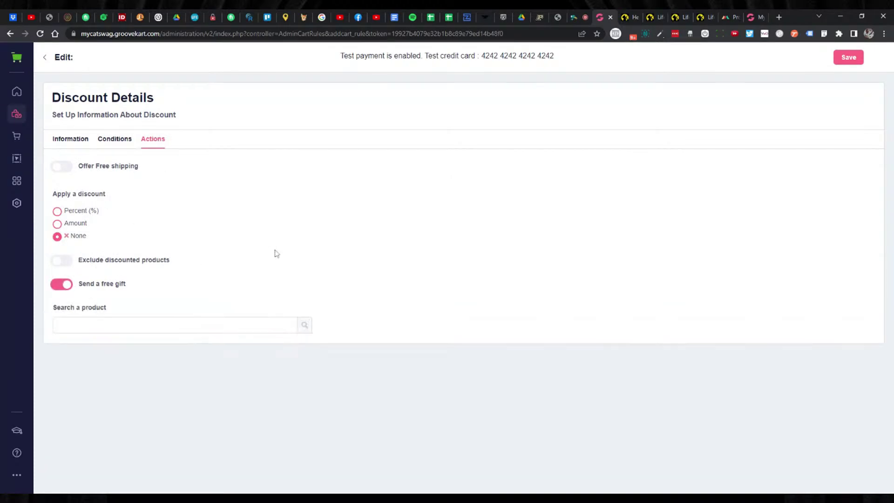
click(57, 212)
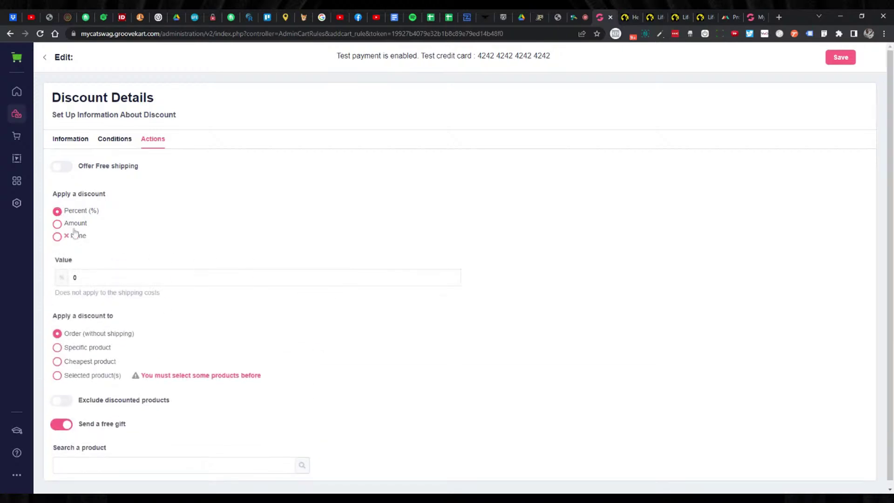
click(141, 277)
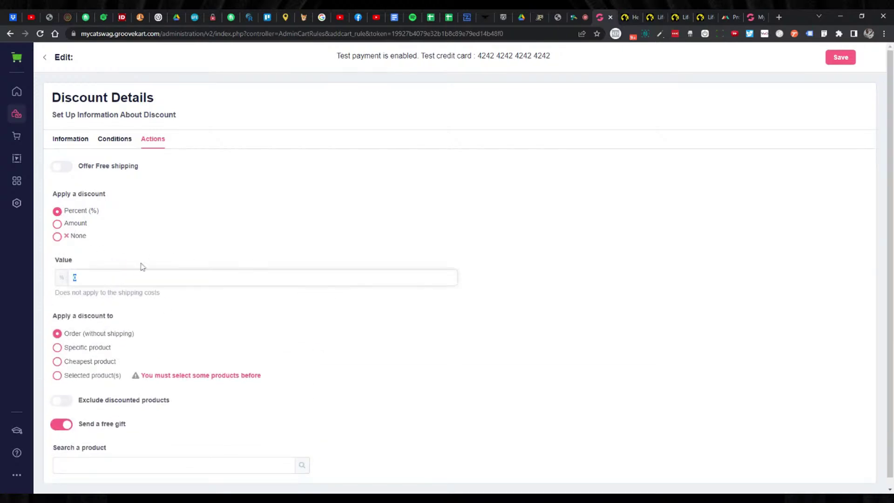
text(10)
scroll(259, 228, down, 1)
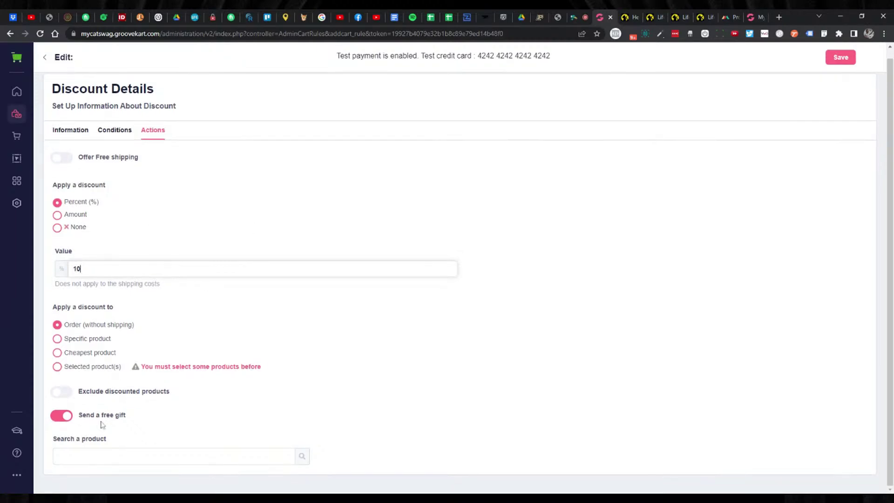
click(258, 456)
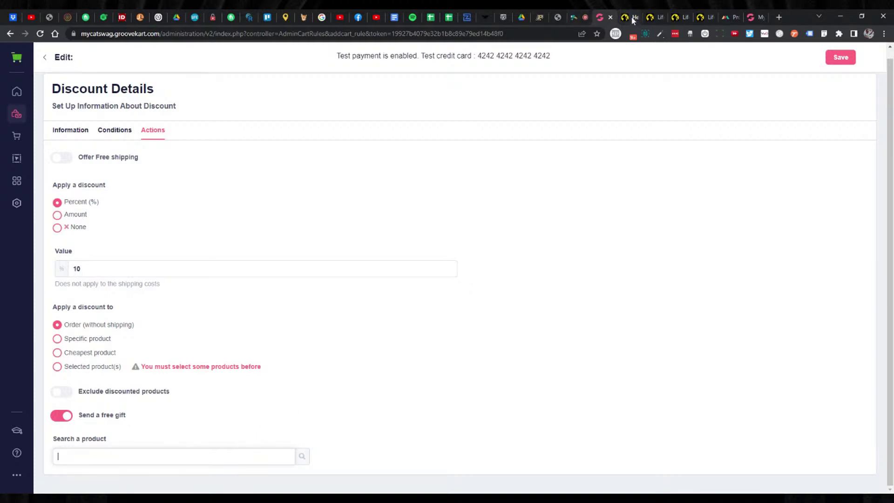
Search 'here' to set the Here For The Cats decal ($0.00) as the free gift.
text(here)
scroll(304, 454, down, 1)
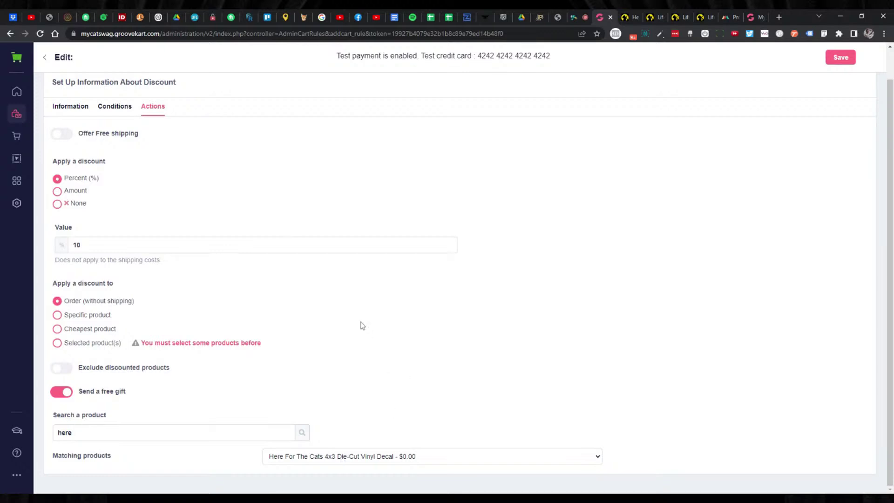
click(80, 110)
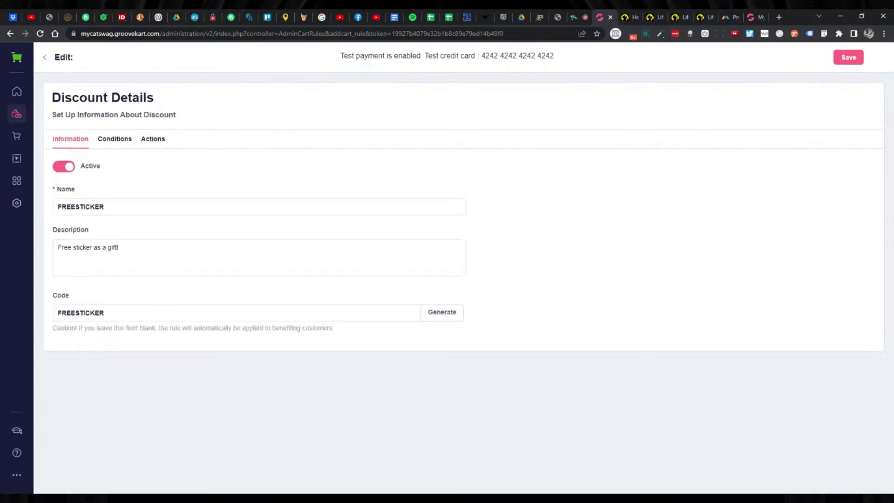
drag(120, 247, 85, 246)
click(114, 140)
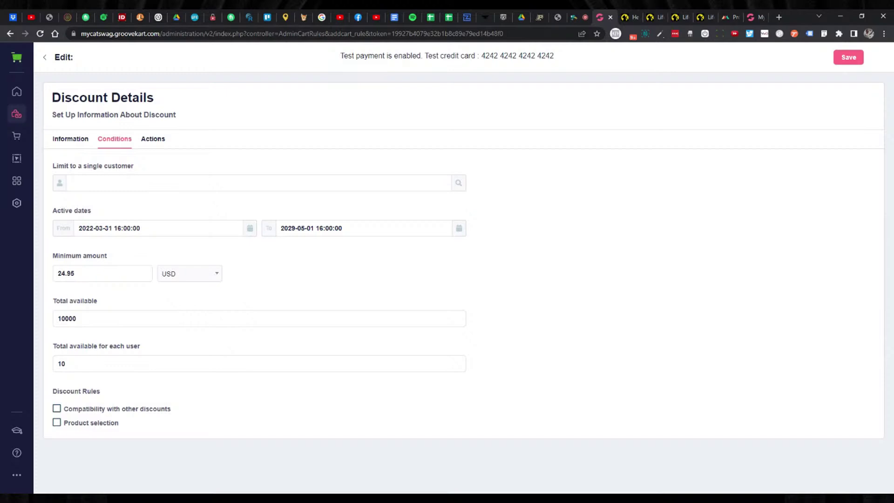
drag(66, 273, 57, 273)
text(99)
key(ctrl+a)
text(24.95)
click(265, 259)
click(153, 138)
scroll(277, 357, down, 1)
scroll(277, 356, down, 1)
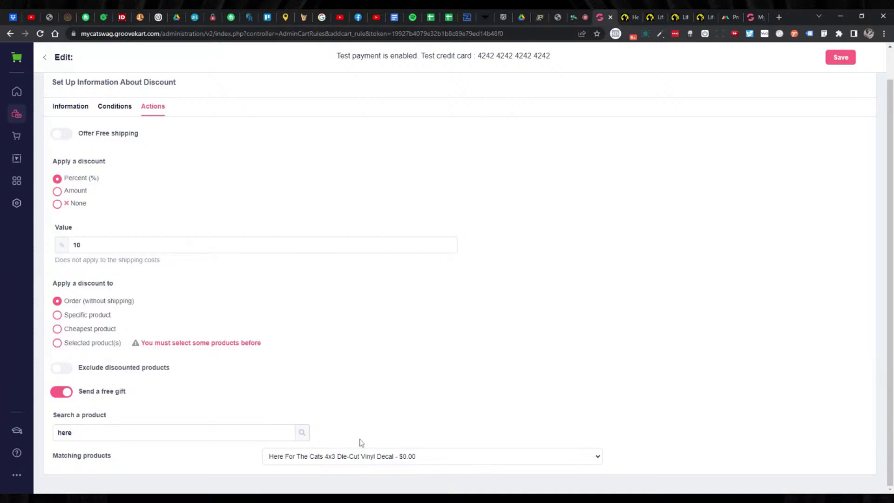
Switch the free gift to the Life Is Better Short-Sleeve Unisex T-shirt.
double_click(64, 432)
text(shirt)
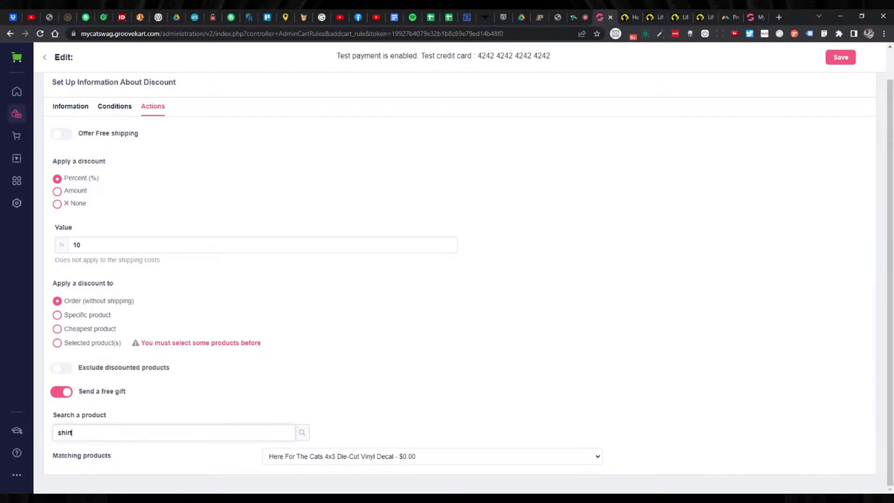
scroll(328, 440, down, 1)
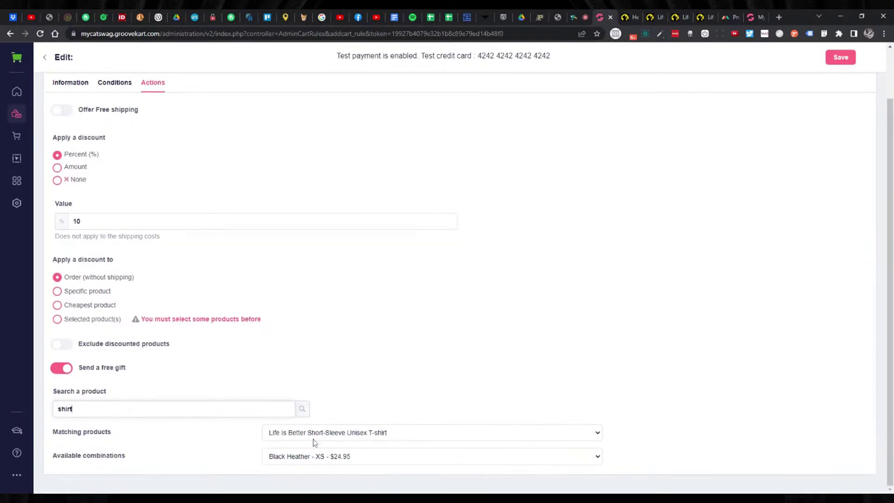
click(311, 438)
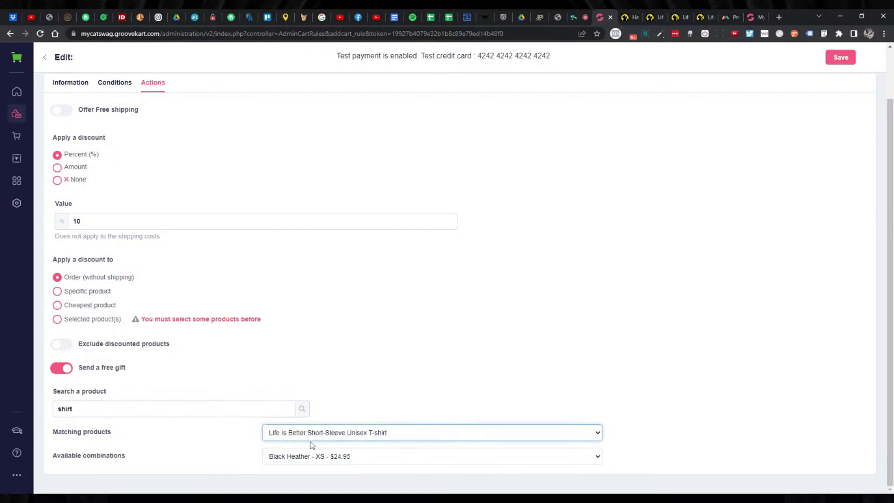
scroll(247, 298, up, 2)
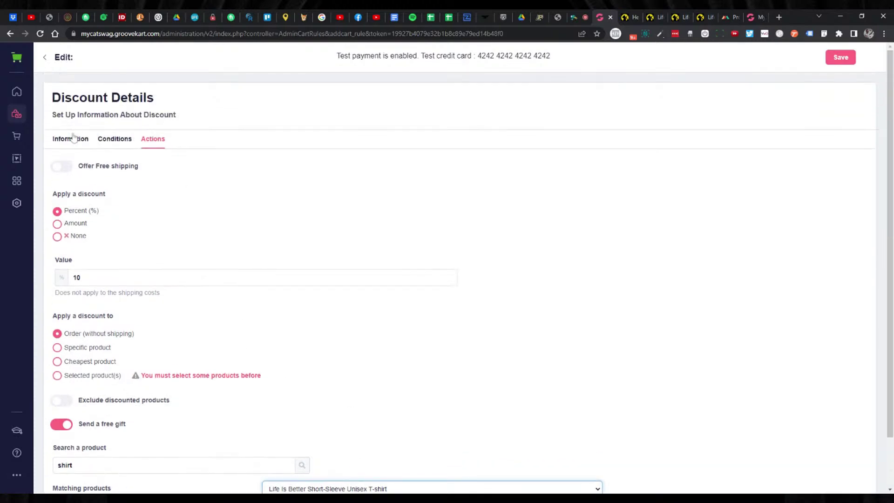
Rename the discount rule to FREESHIRT.
click(72, 138)
drag(110, 206, 80, 207)
text(HIRT)
key(ctrl+a)
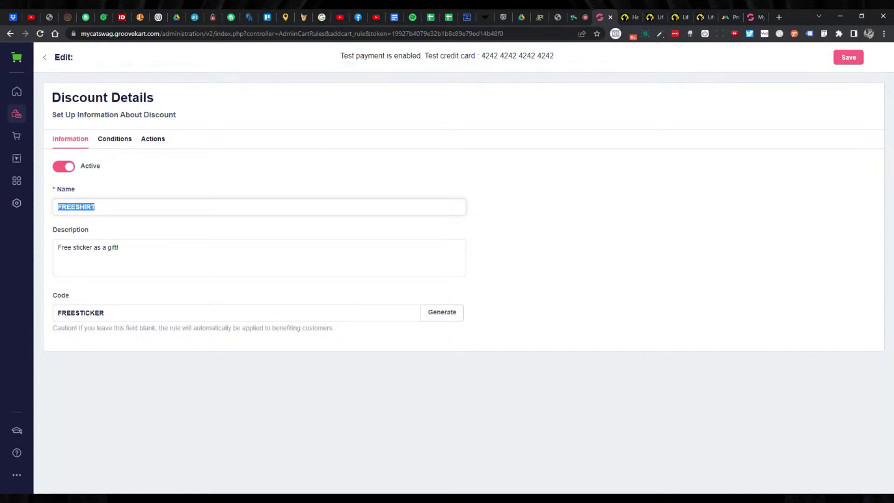
Change the description to 'Free Shirt as a gift!' and the code to FREESHIRT.
click(79, 247)
double_click(79, 248)
text(Shirt)
key(Tab)
key(shift+Right)
key(shift+Right)
key(shift+Right)
key(shift+Right)
key(shift+Right)
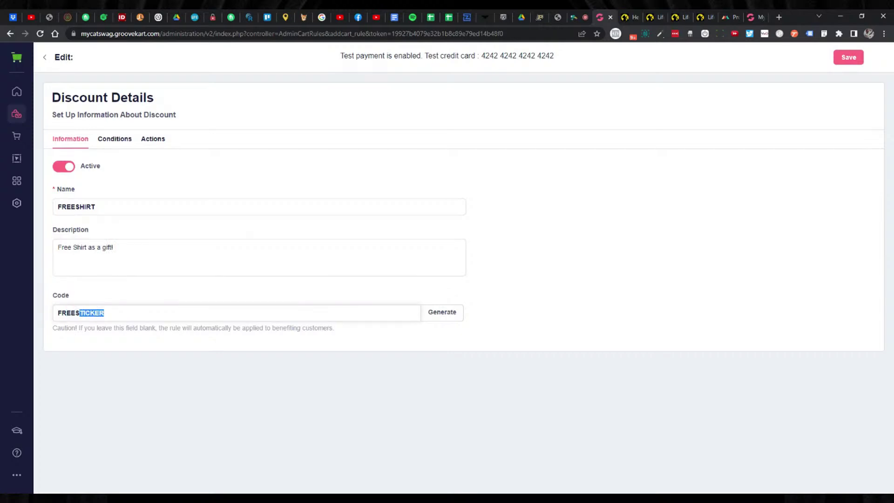
text(HIRT)
Raise the minimum order amount to 99 USD.
click(110, 142)
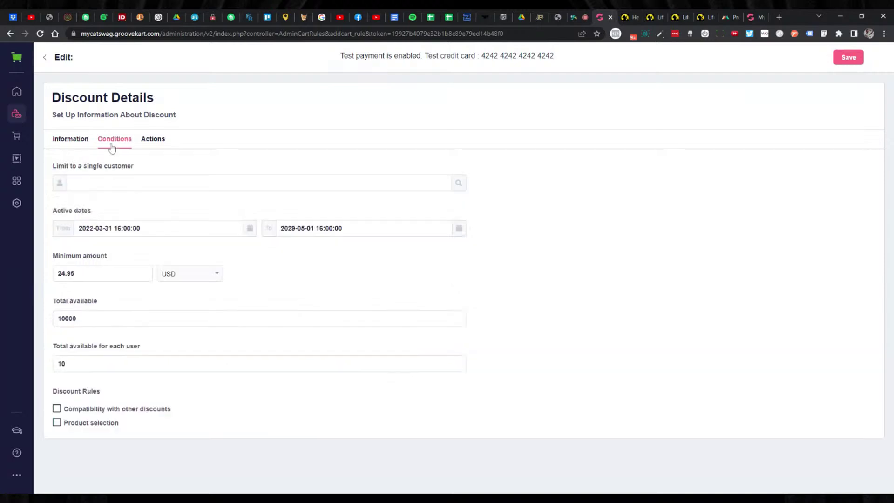
double_click(66, 273)
text(99)
Keep 10 percent off and open the gift T-shirt's available combinations list.
click(151, 143)
double_click(76, 278)
text(10)
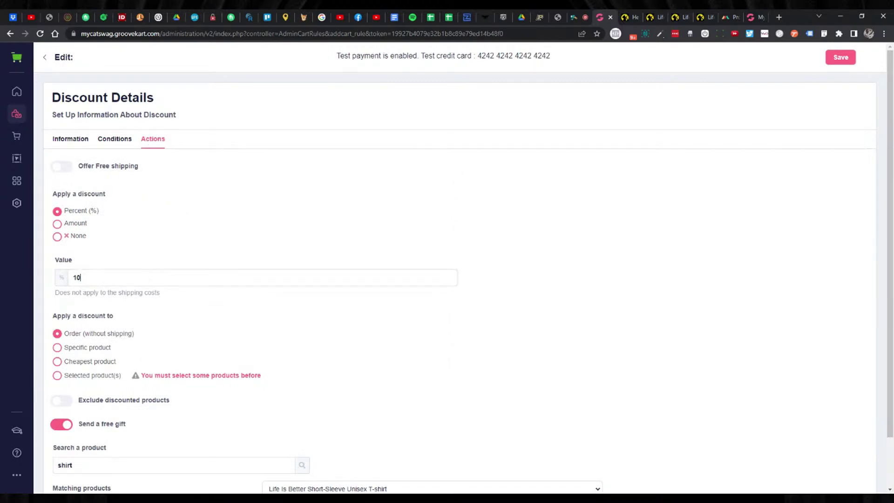
scroll(195, 243, down, 2)
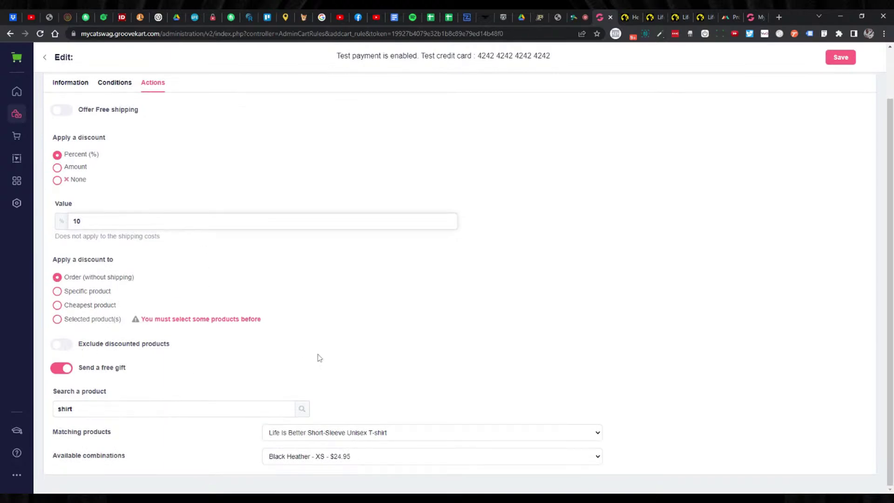
click(572, 462)
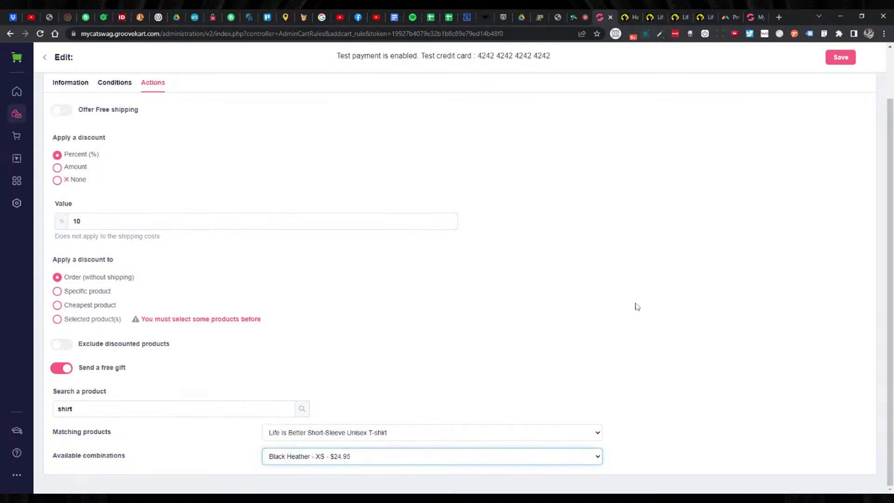
click(661, 277)
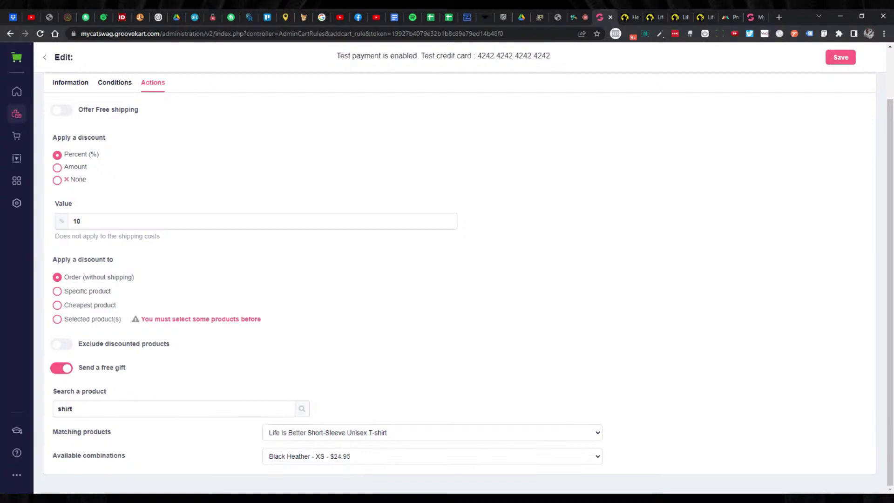
click(273, 460)
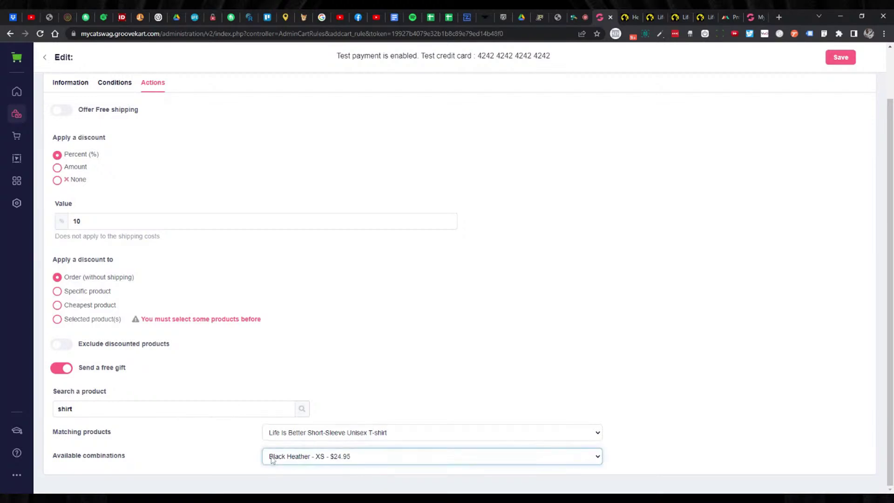
click(248, 450)
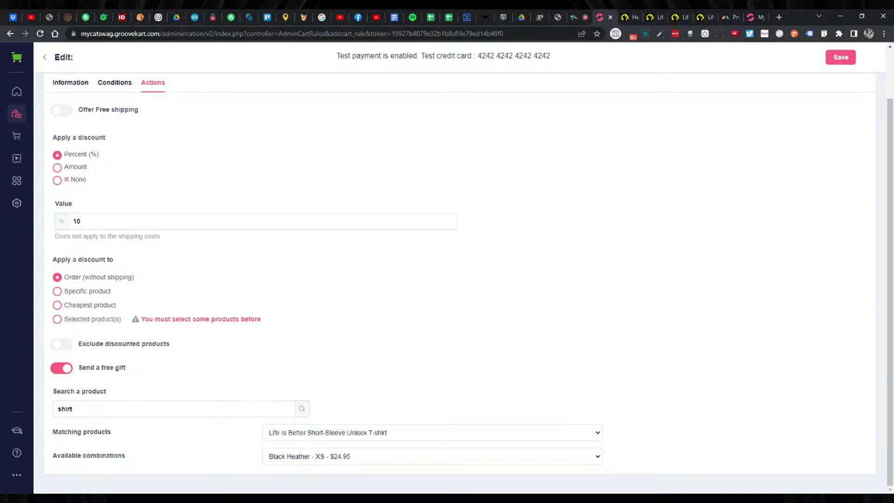
click(329, 461)
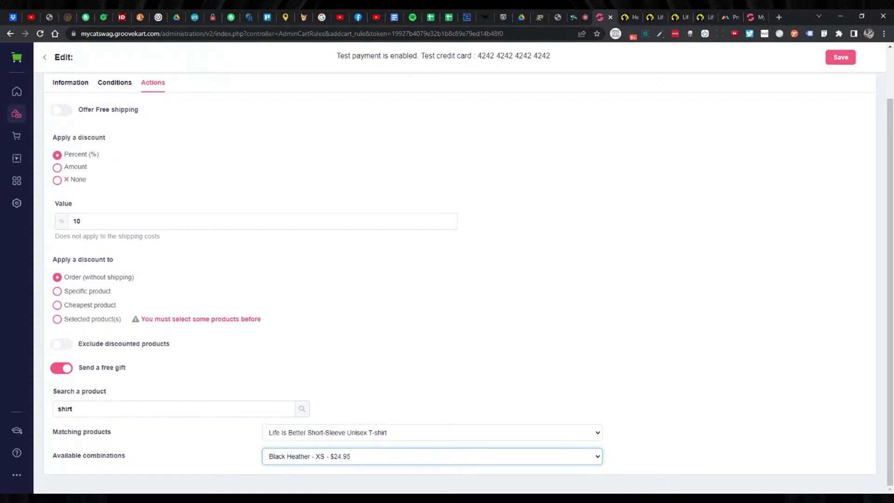
click(513, 388)
Choose the 'Black Heather - M - $24.95' gift combination, then return to the rule's Information details.
click(636, 374)
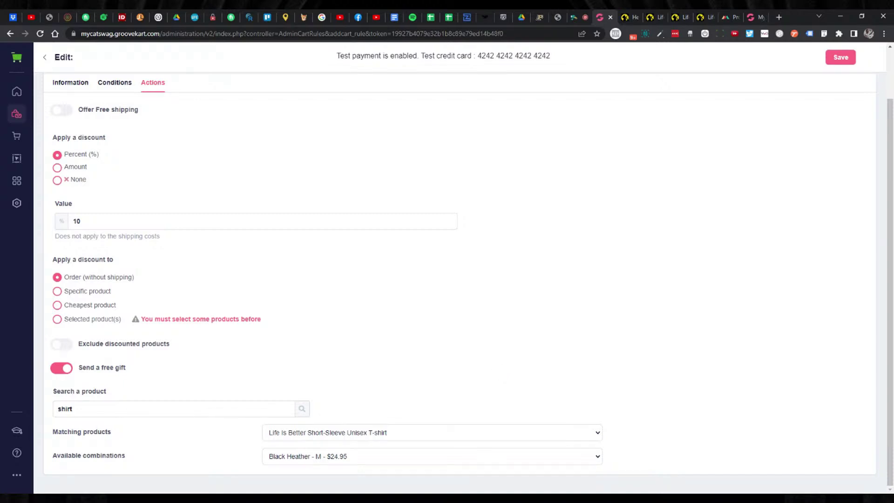
click(71, 83)
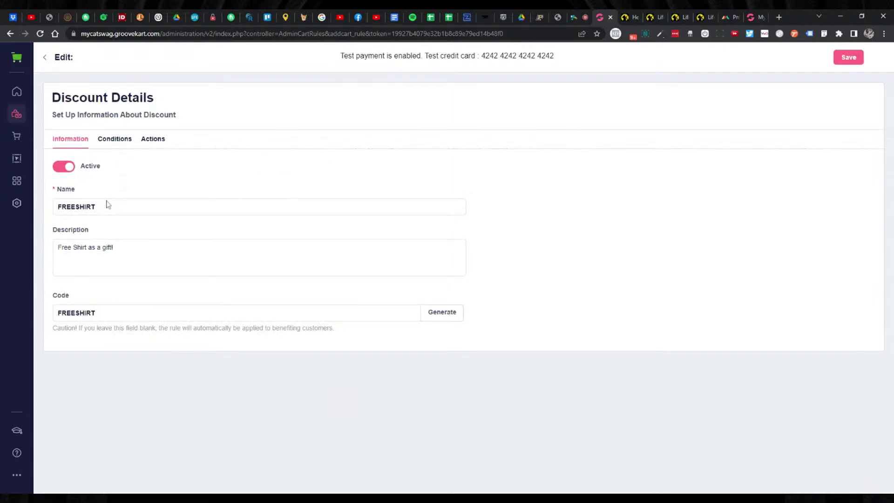
double_click(76, 206)
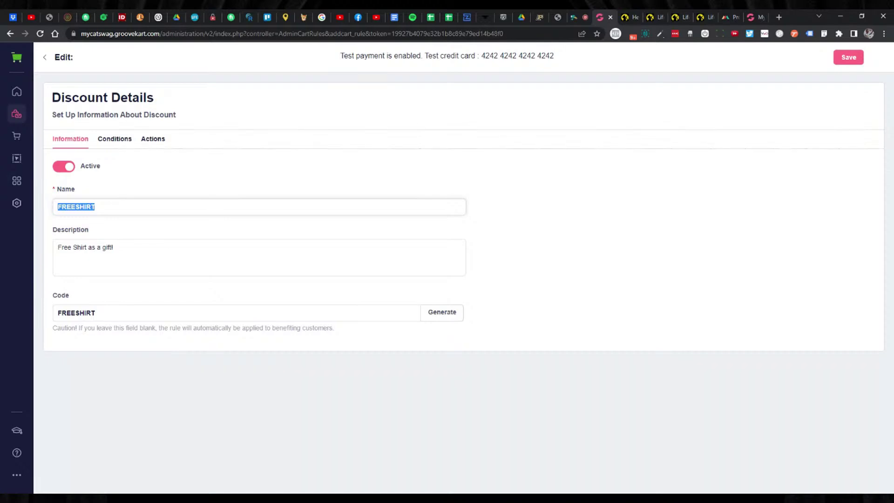
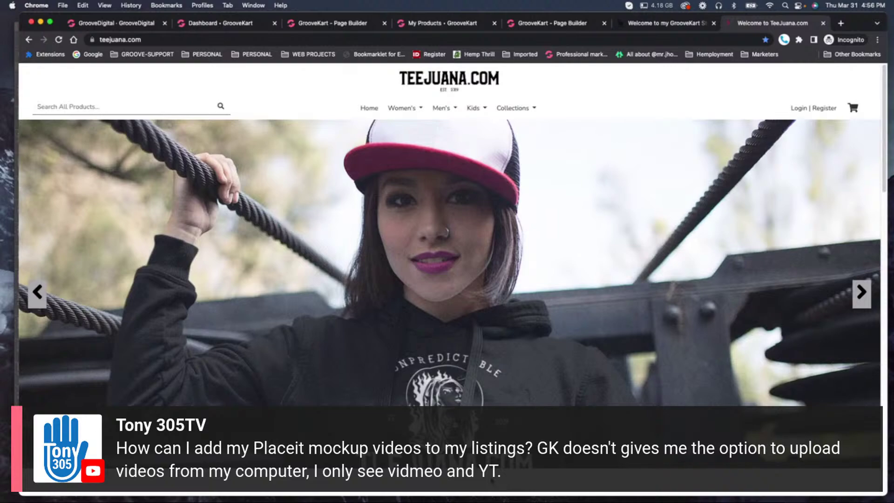
View the live store's subscribe section with the TeeJuana video, then return to the Homepage page builder.
scroll(529, 359, down, 10)
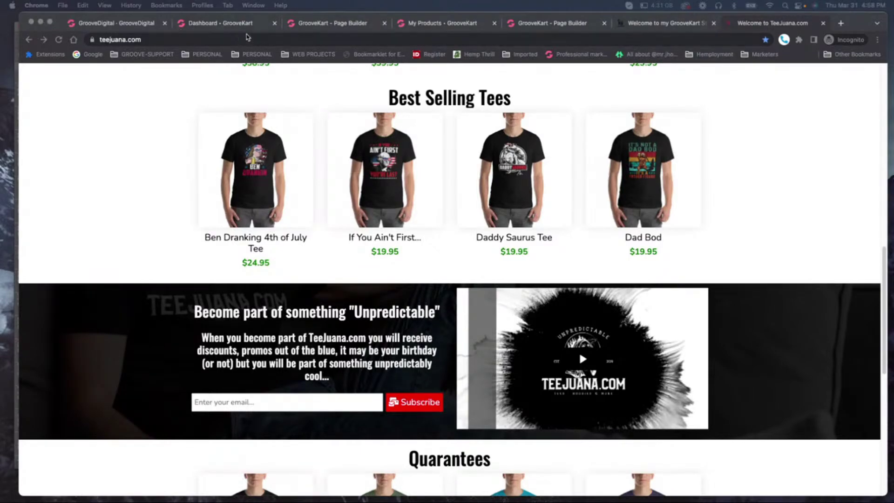
click(321, 23)
Inspect the subscribe banner HTML element's code, a GrooveVideo widget script.
scroll(378, 312, down, 5)
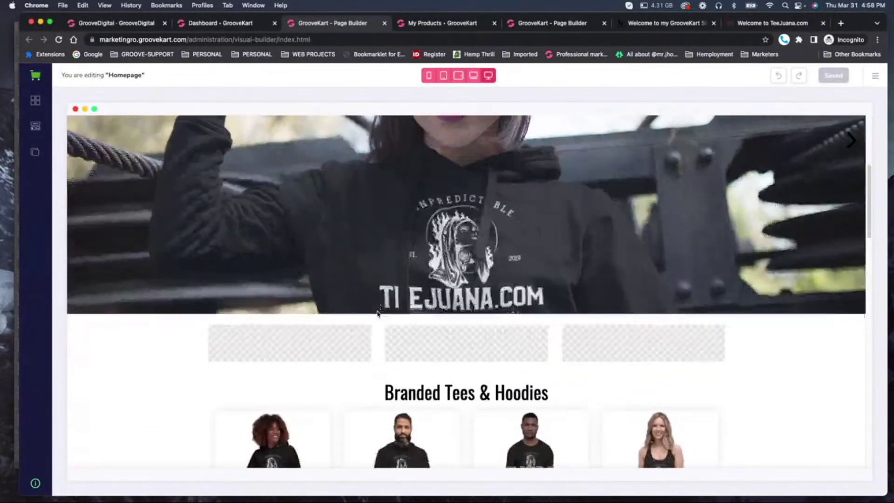
scroll(378, 313, down, 15)
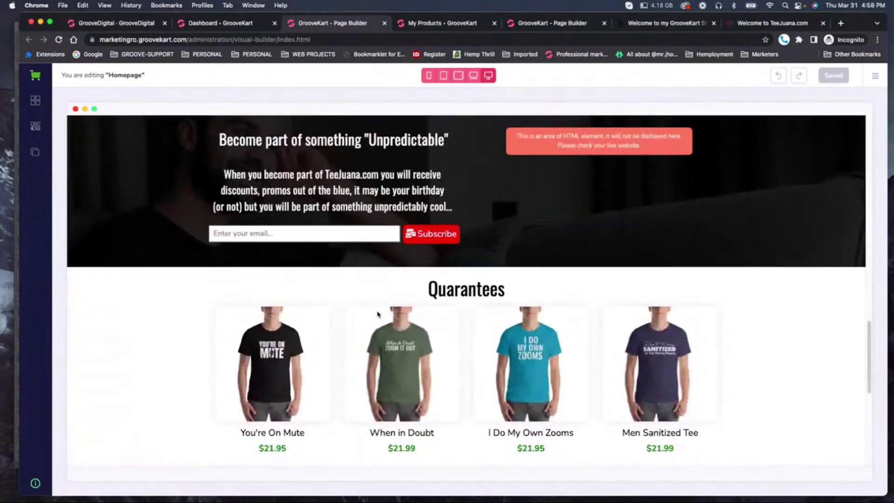
scroll(379, 313, up, 3)
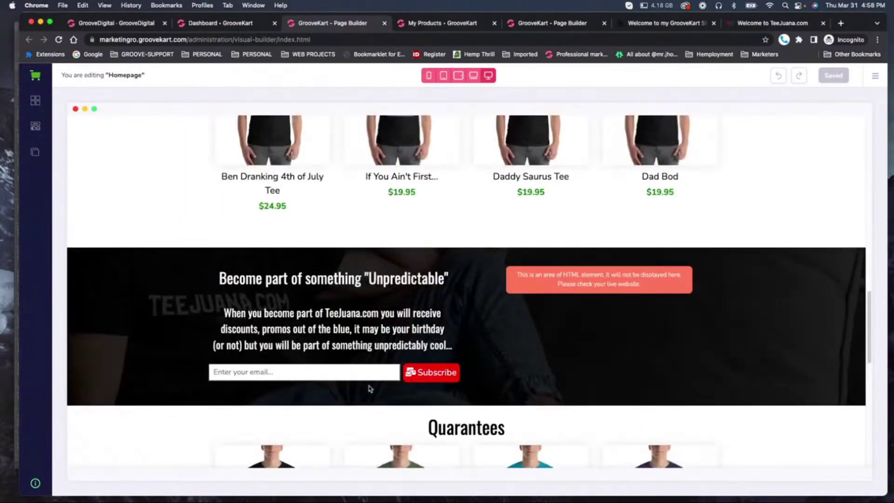
click(595, 273)
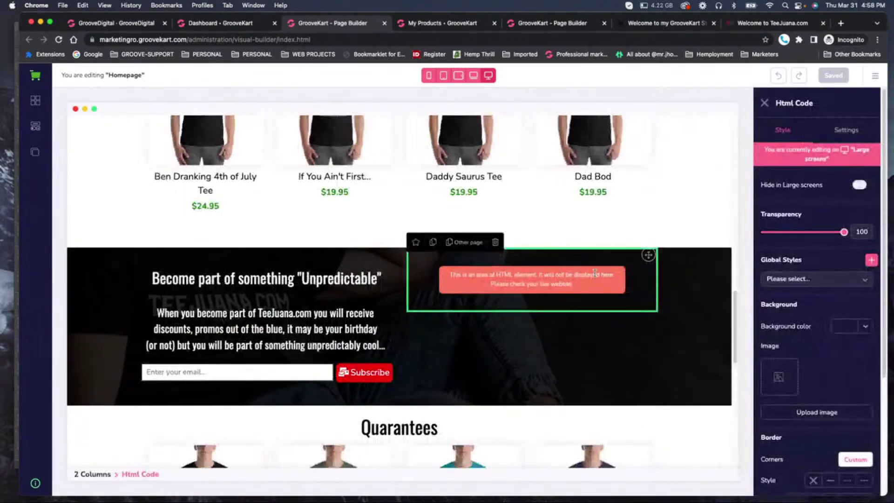
click(845, 136)
drag(769, 183, 779, 227)
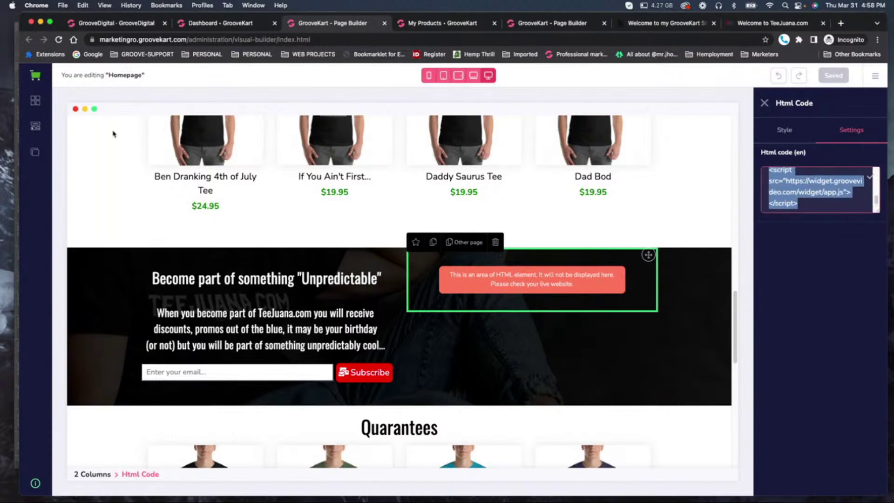
click(42, 82)
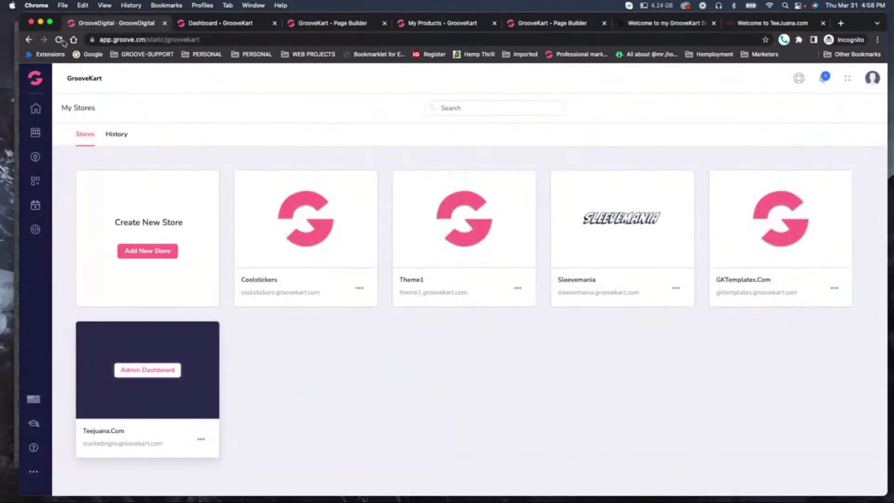
Open the GrooveVideo app from the Groove apps list in a new tab.
mouse_move(37, 82)
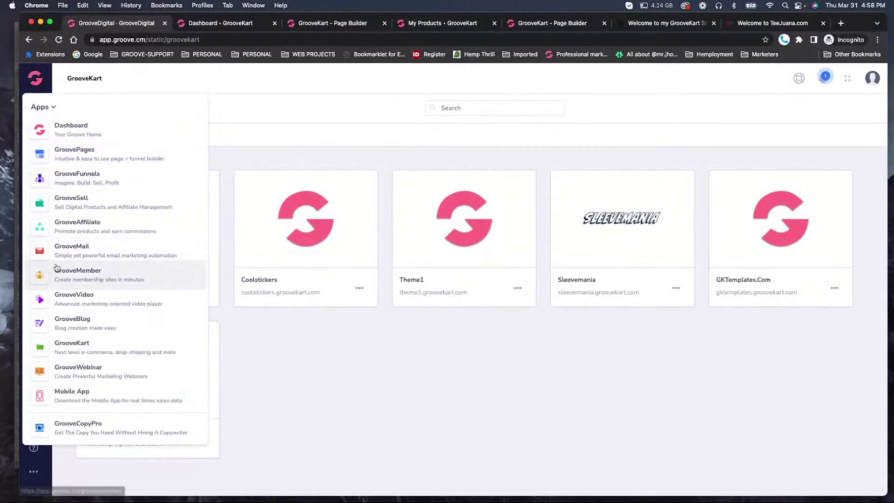
right_click(42, 299)
click(43, 301)
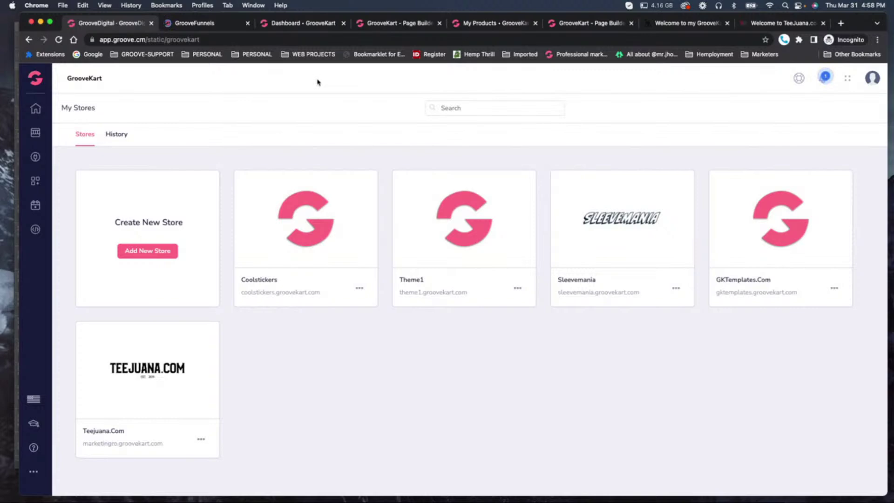
click(208, 24)
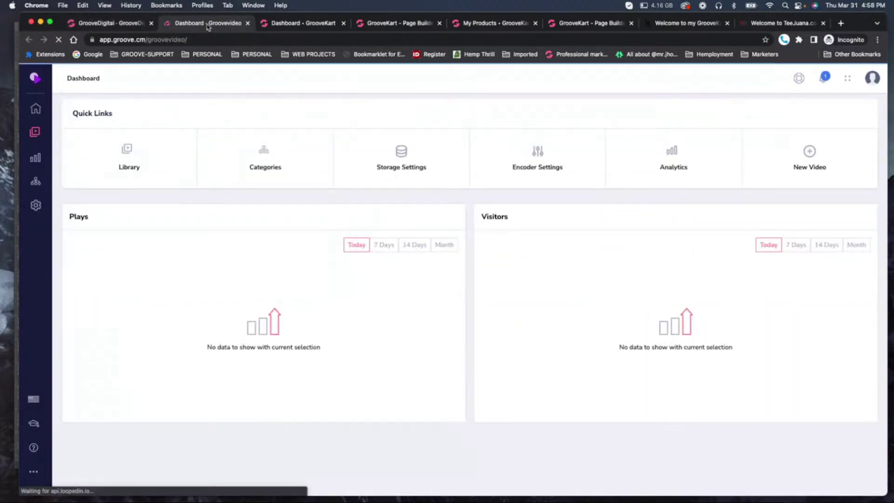
click(247, 23)
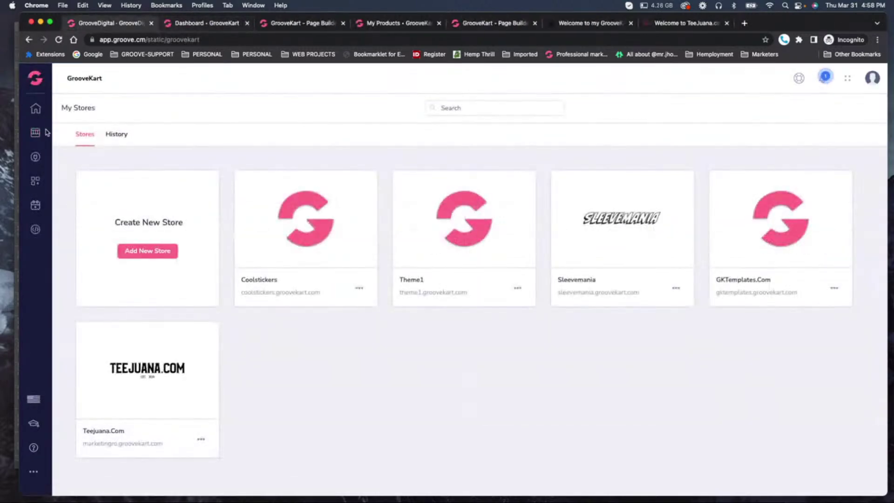
click(35, 77)
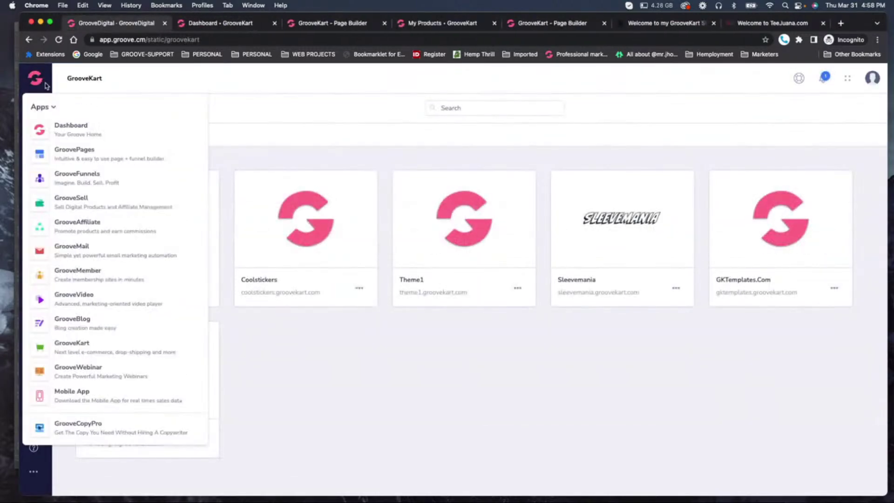
right_click(47, 299)
click(61, 303)
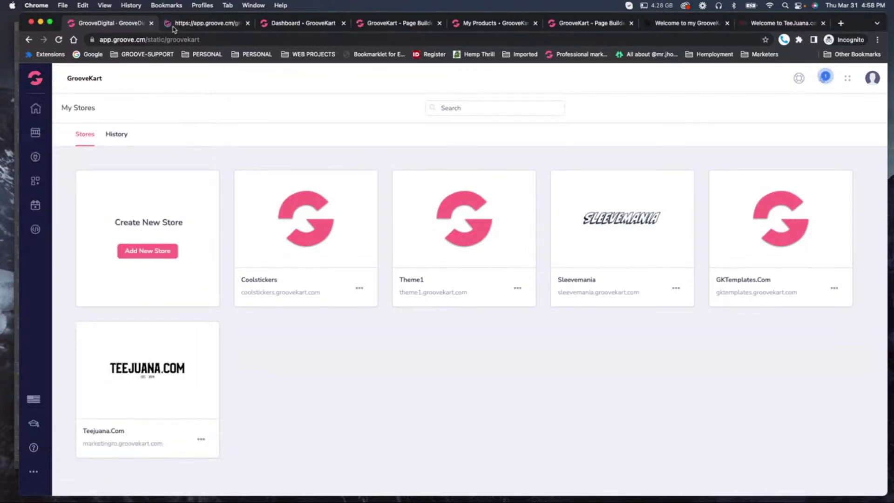
click(190, 26)
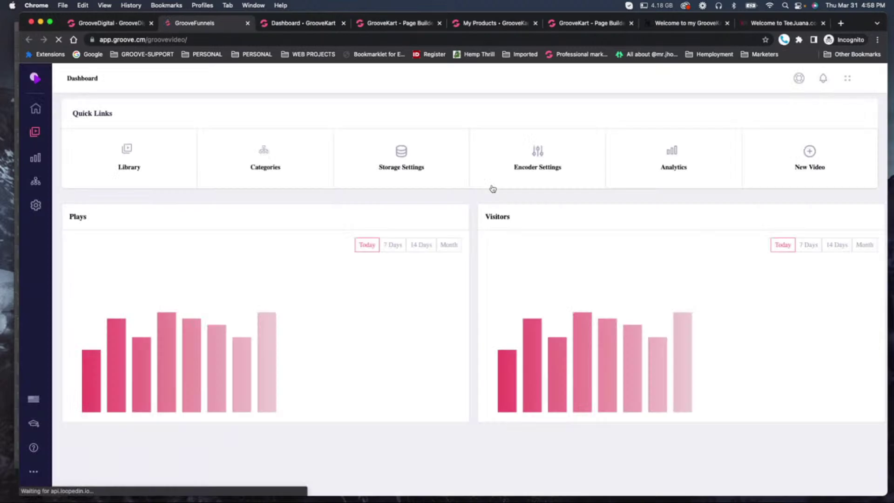
Select the TeeJuana Intro video's embed code from the Video Library's Get Video dialog.
click(126, 150)
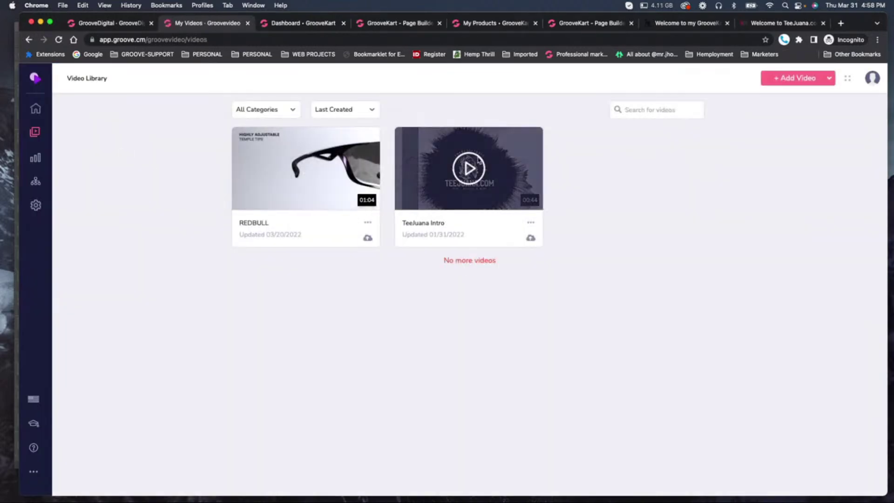
click(532, 224)
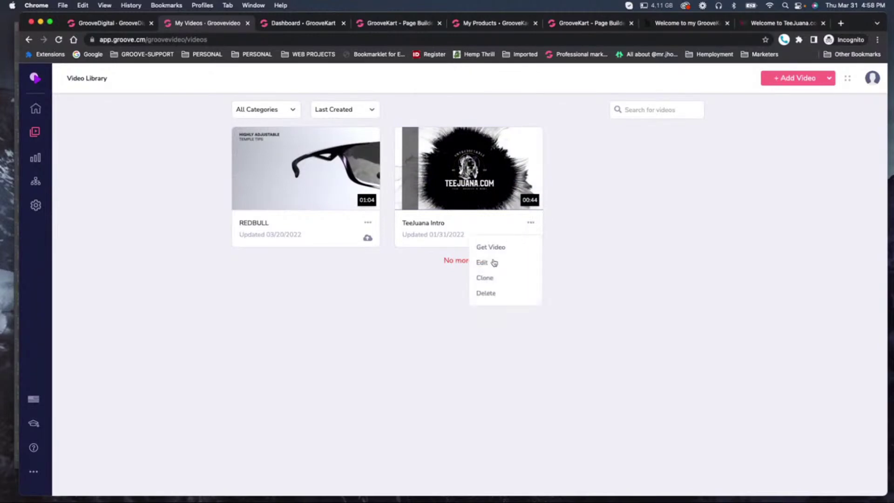
click(486, 253)
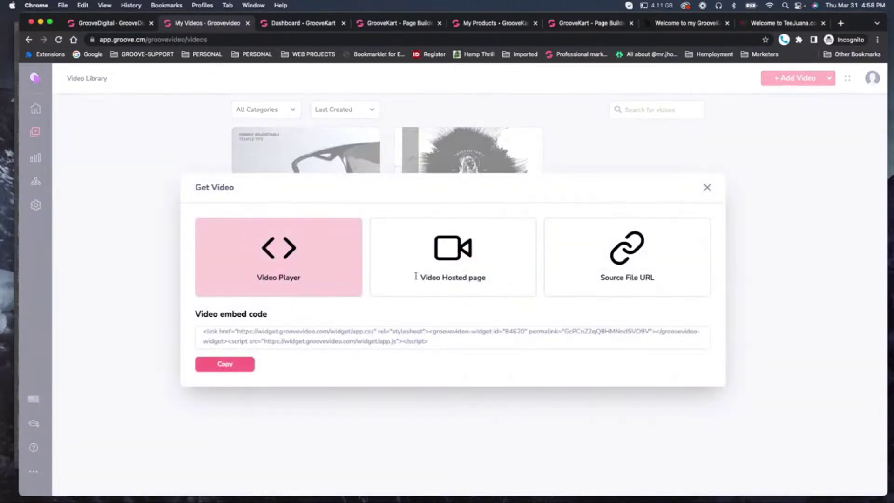
drag(204, 332, 451, 339)
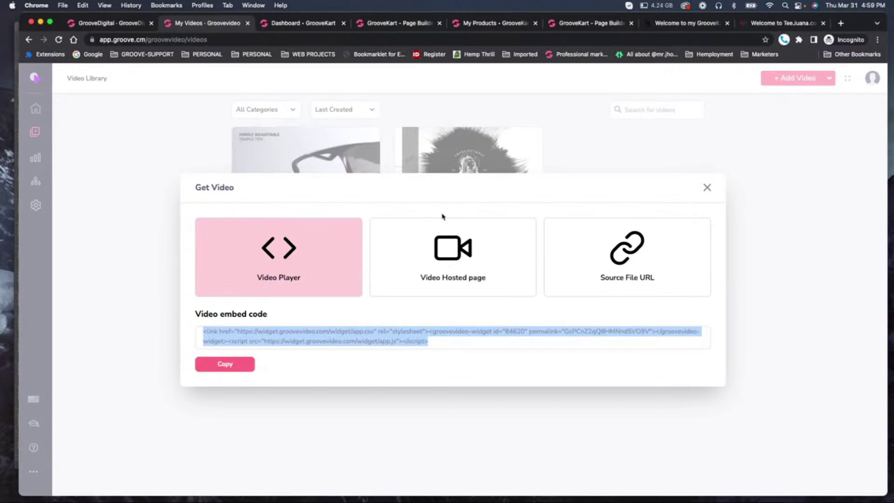
click(707, 187)
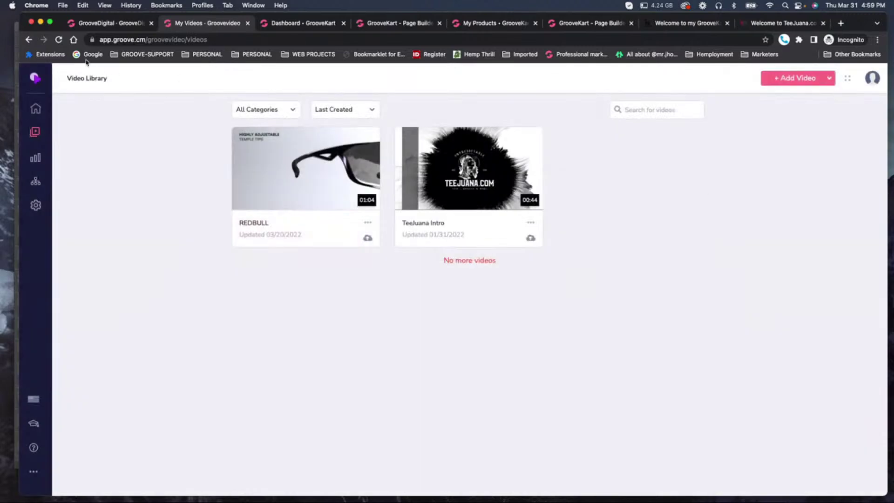
Play the gallery video on the TeeJuana 'If You Ain't First...' product page, then close that tab.
click(294, 25)
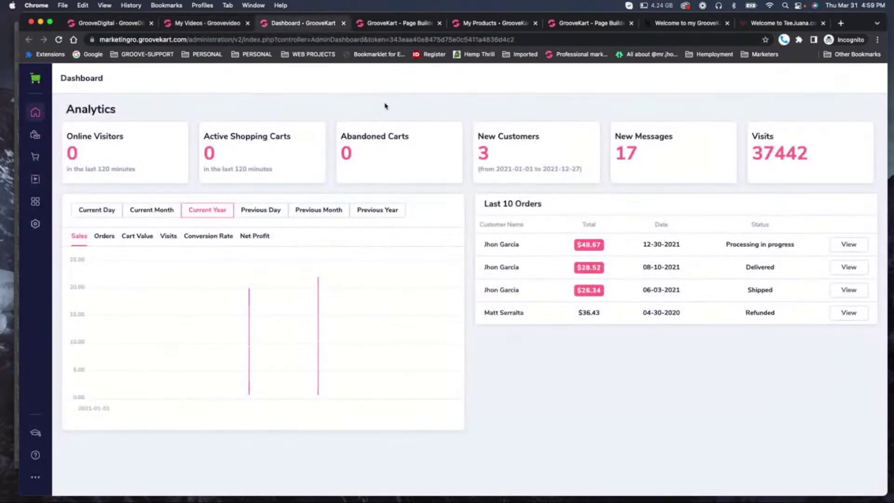
click(679, 26)
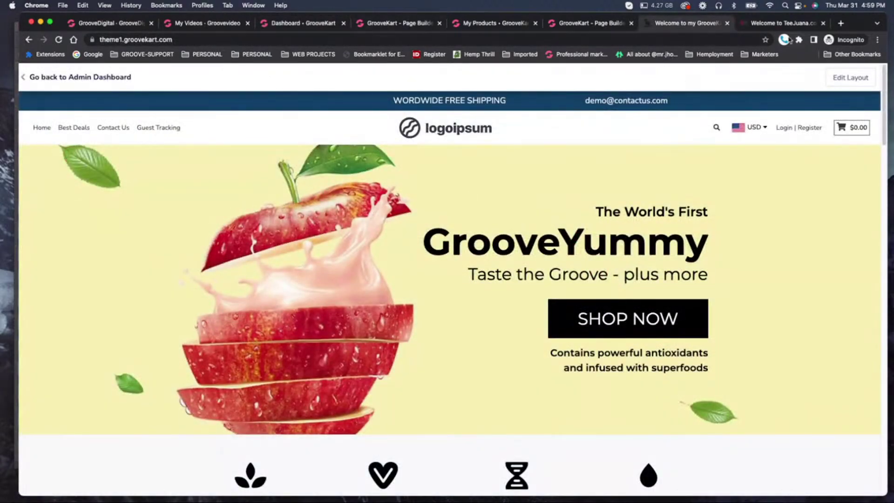
click(783, 24)
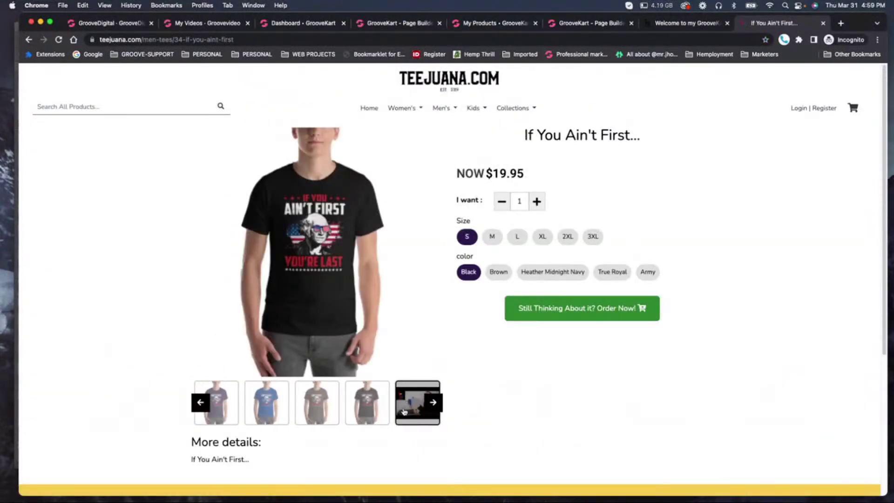
click(403, 411)
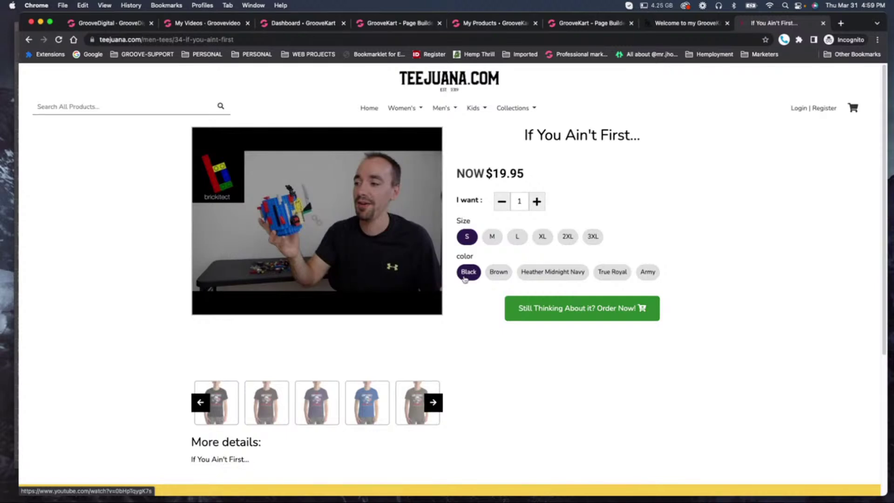
scroll(464, 275, down, 1)
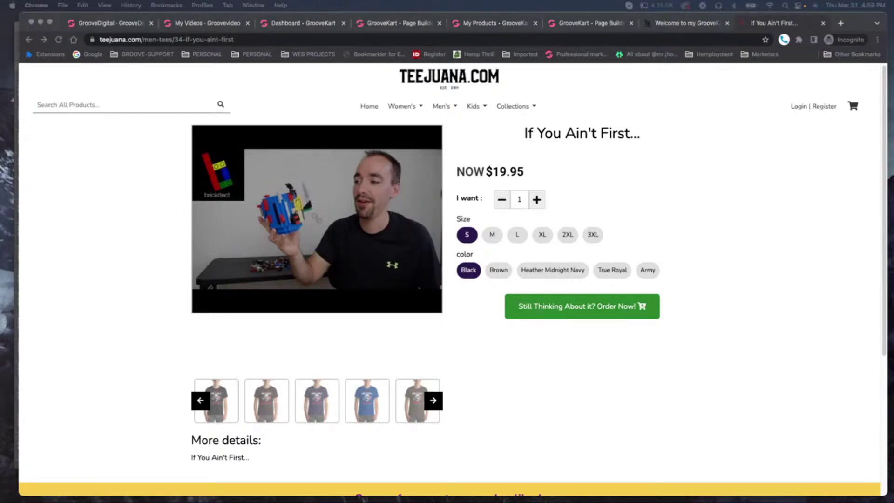
click(823, 24)
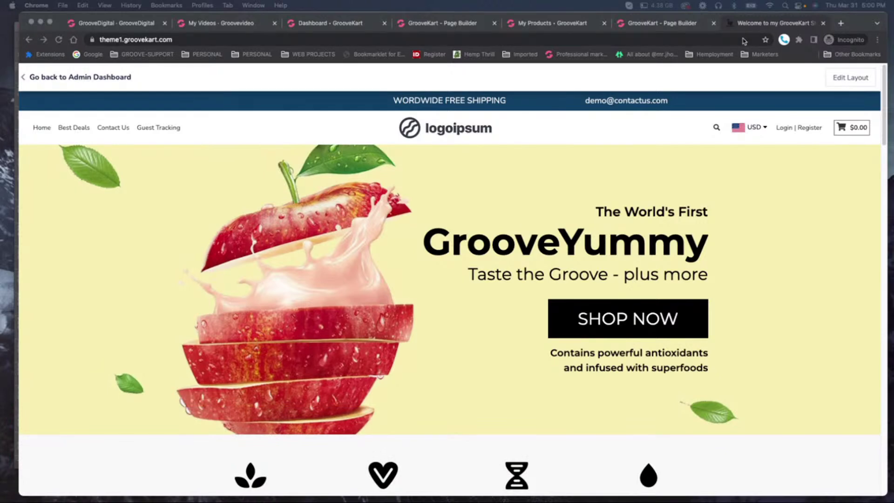
Close the extra storefront, homepage editor, dashboard and My Videos tabs.
click(824, 24)
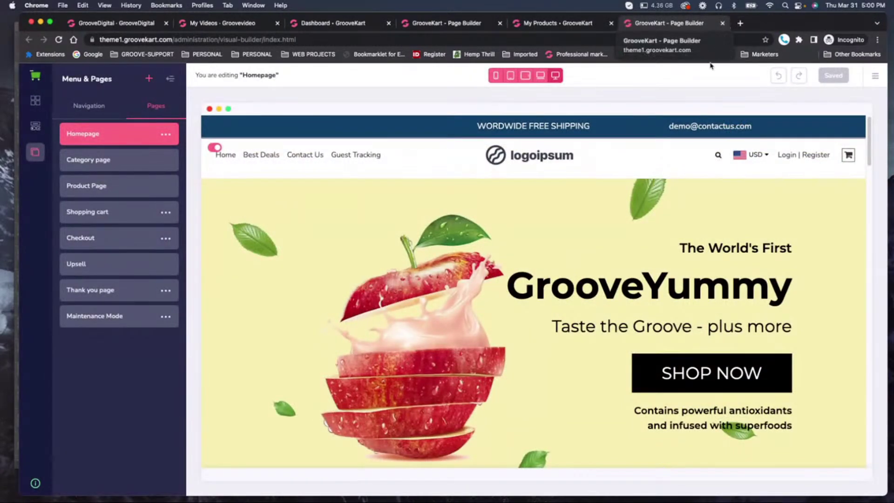
click(580, 24)
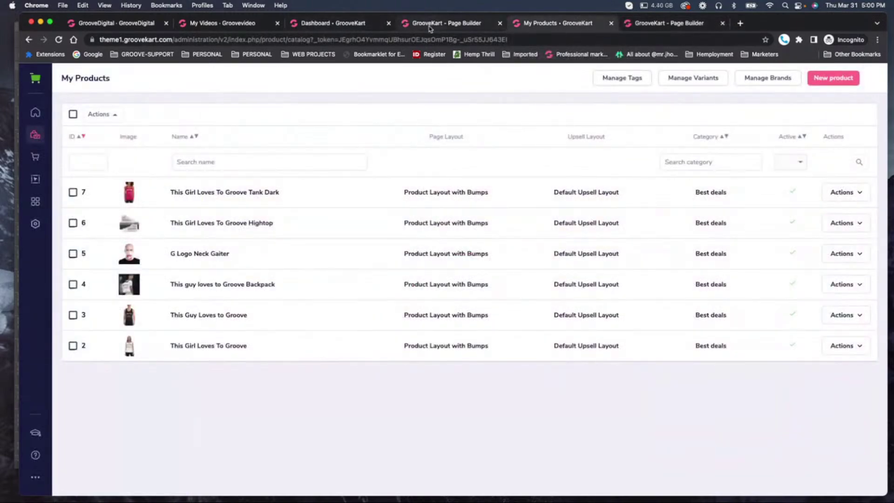
click(410, 25)
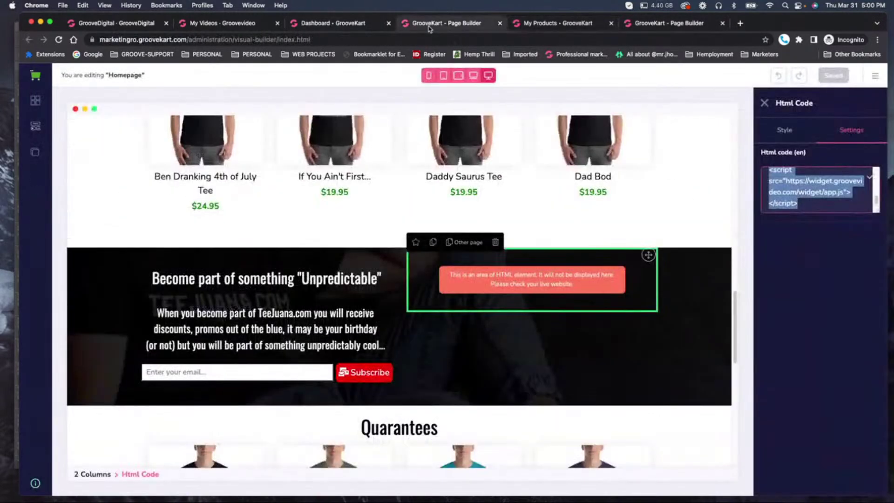
click(500, 23)
click(346, 27)
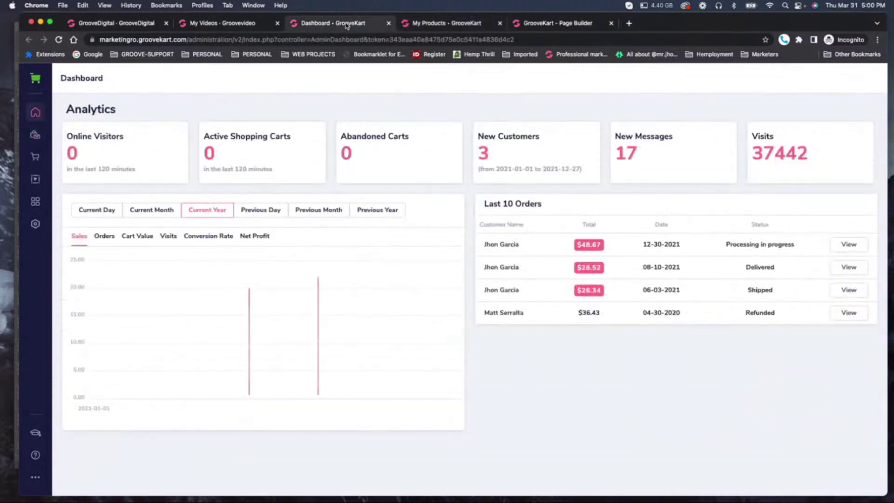
key(super+w)
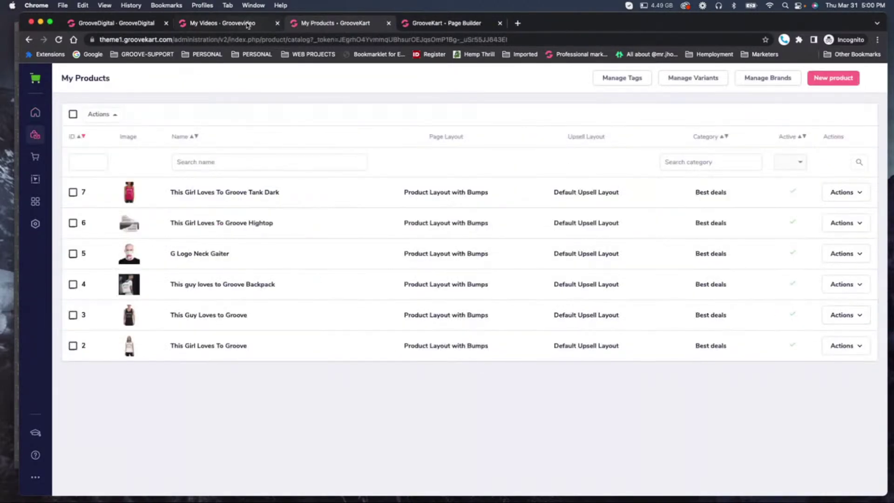
click(246, 23)
click(278, 23)
click(153, 28)
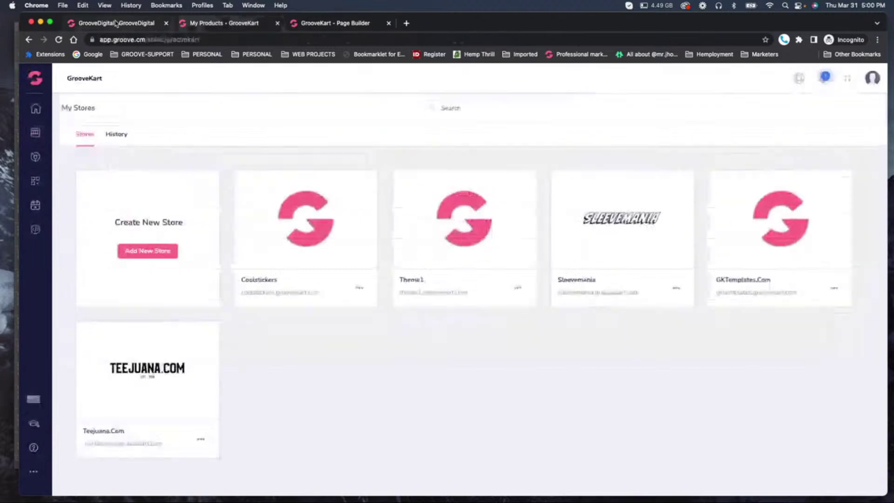
click(204, 26)
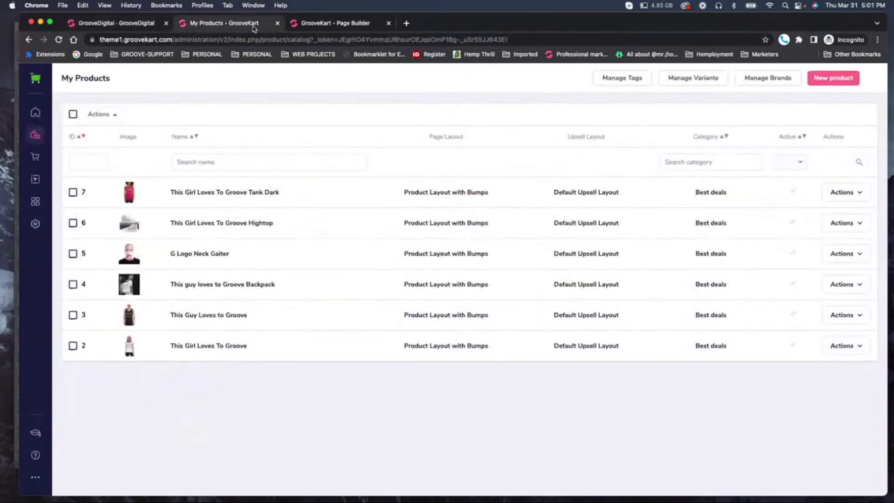
click(321, 26)
Load theme1.groovekart.com in a new tab.
click(406, 23)
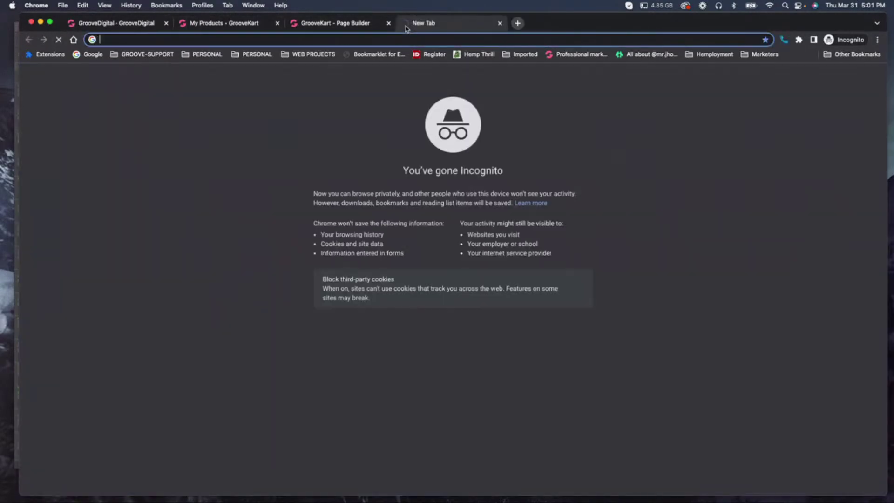
text(them)
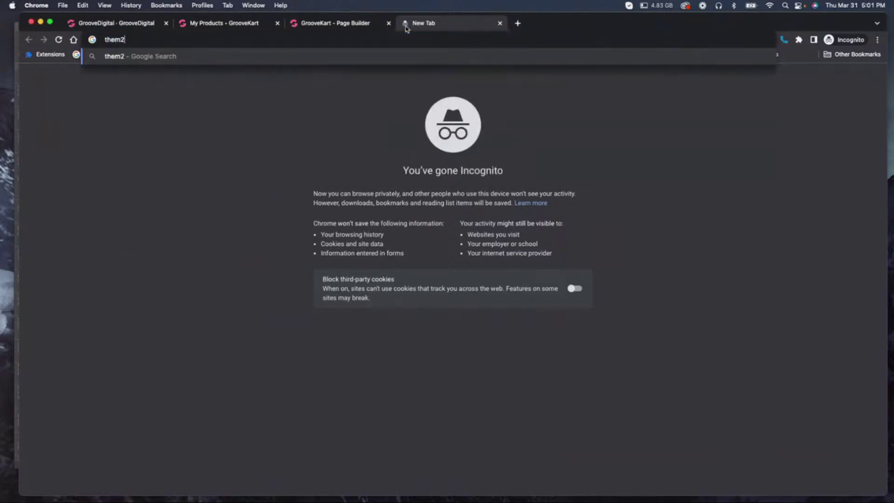
text(e1.groovekart.com)
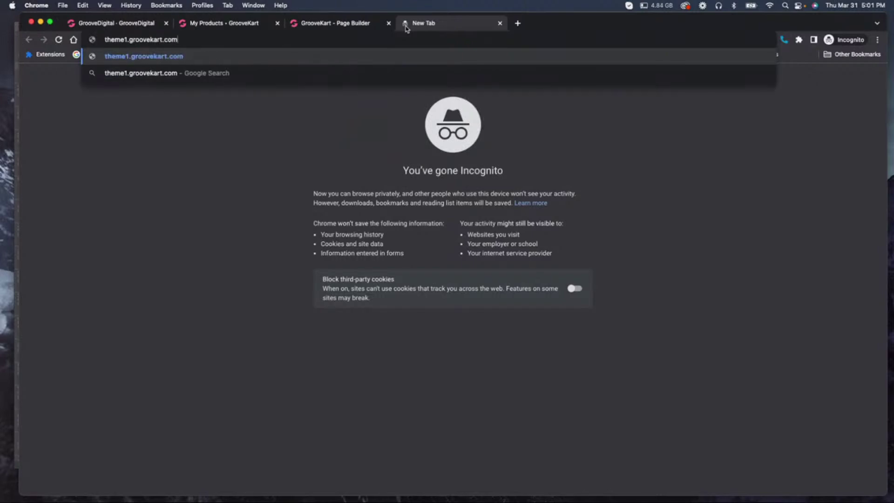
key(Return)
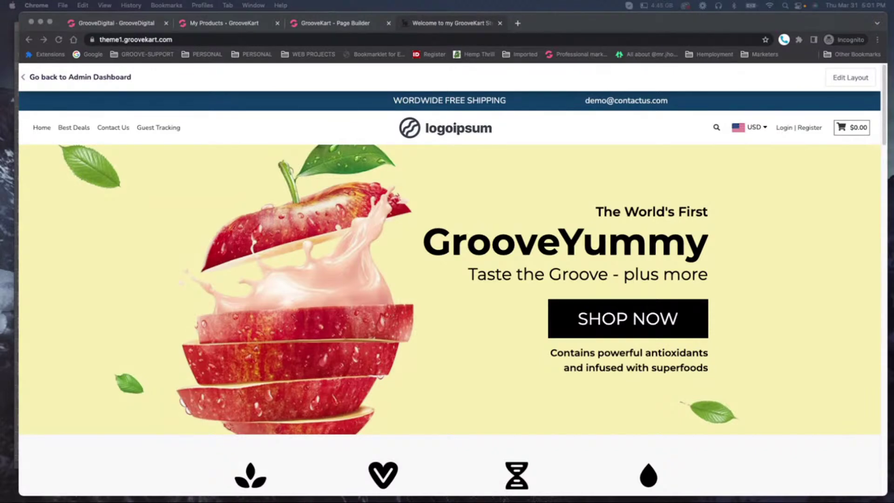
Enlarge the Recurring Charges slide show to nearly full screen and advance to 'Why Everyone Needs It?'.
drag(893, 65, 786, 21)
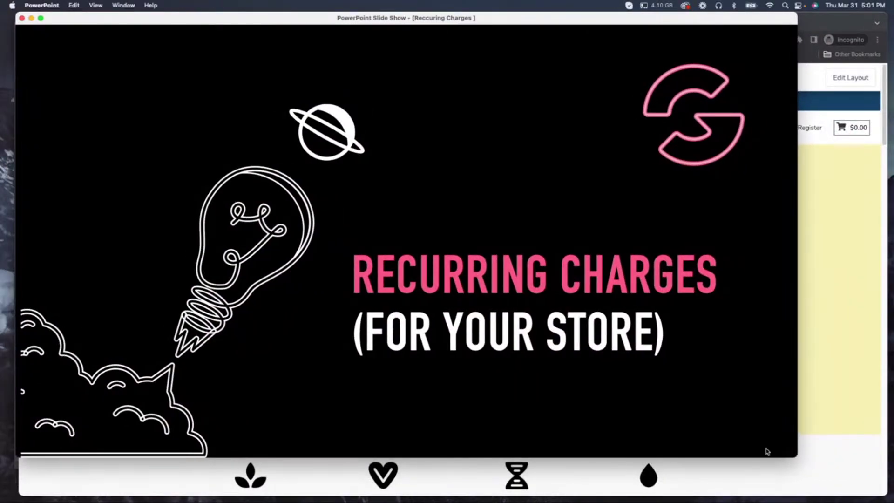
drag(791, 454, 890, 489)
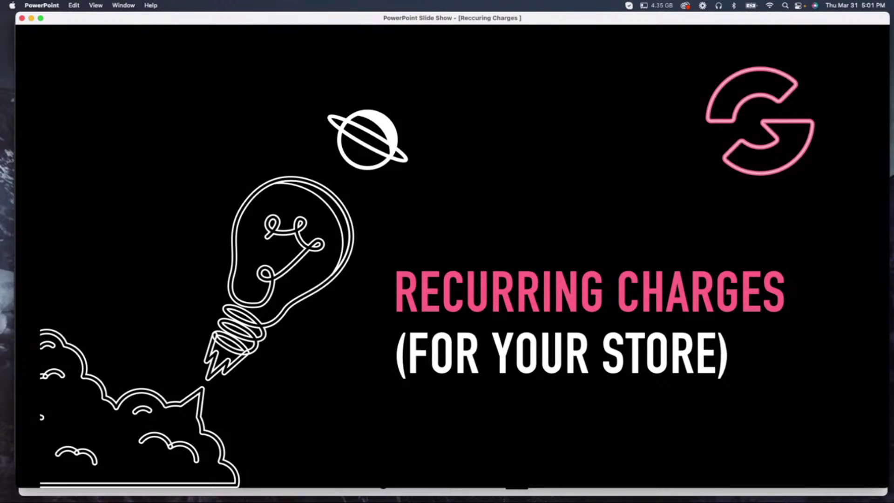
click(522, 181)
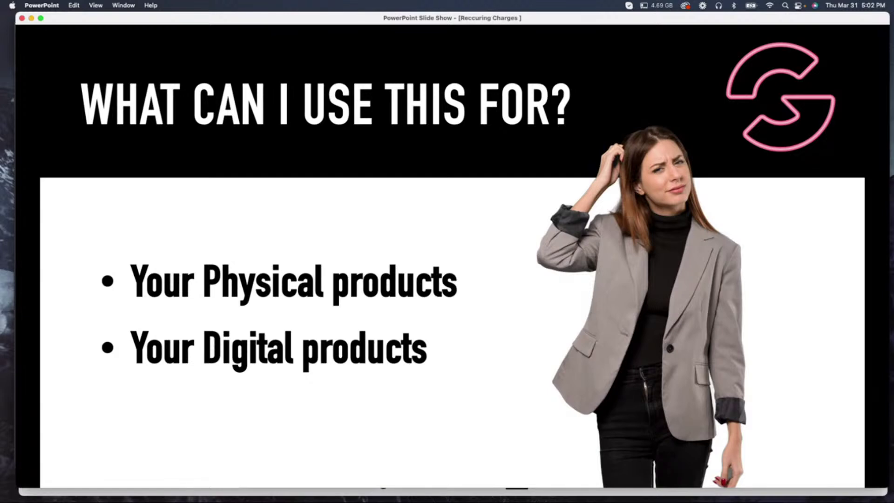
key(Right)
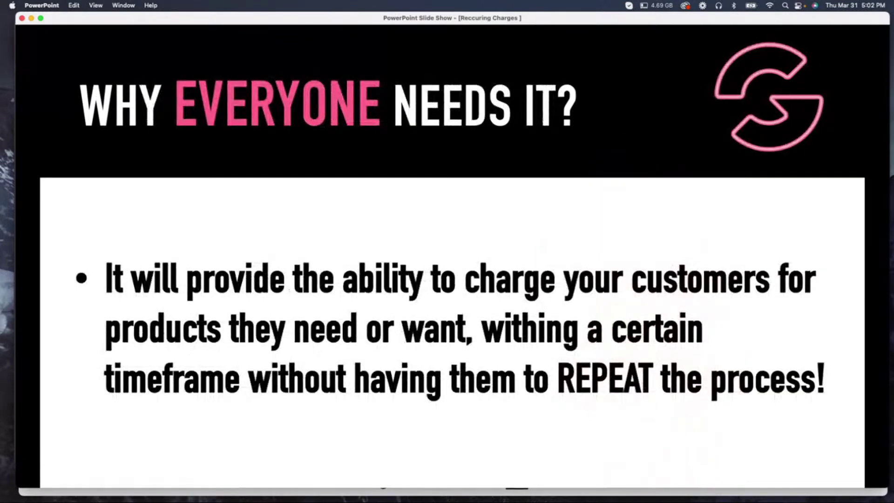
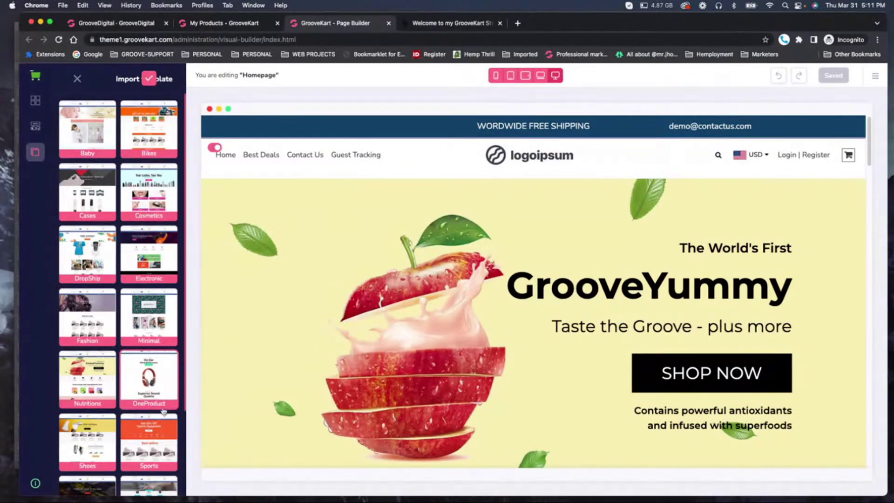
Import the OneProduct headphones template, save it, and reload the storefront to confirm it appears.
click(148, 78)
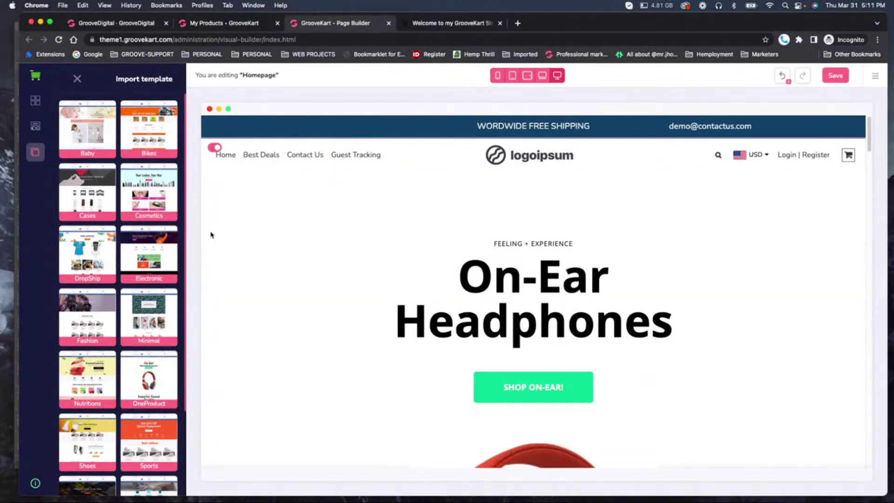
click(835, 79)
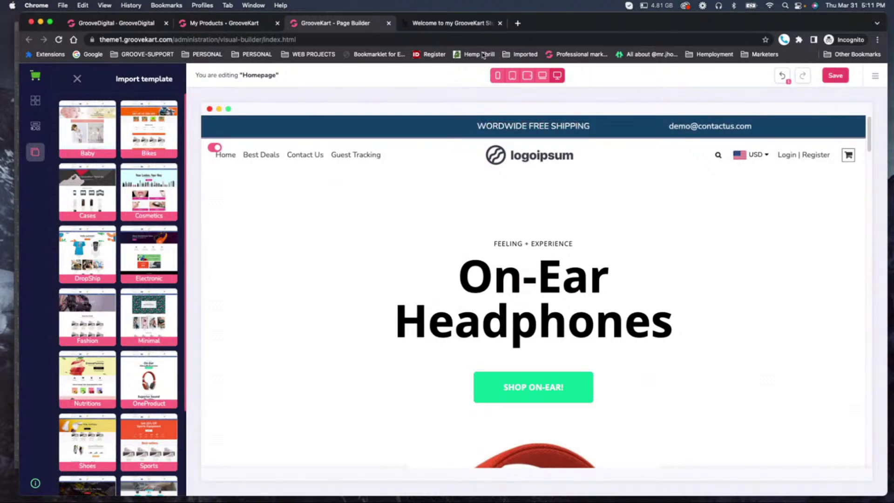
click(466, 23)
click(58, 40)
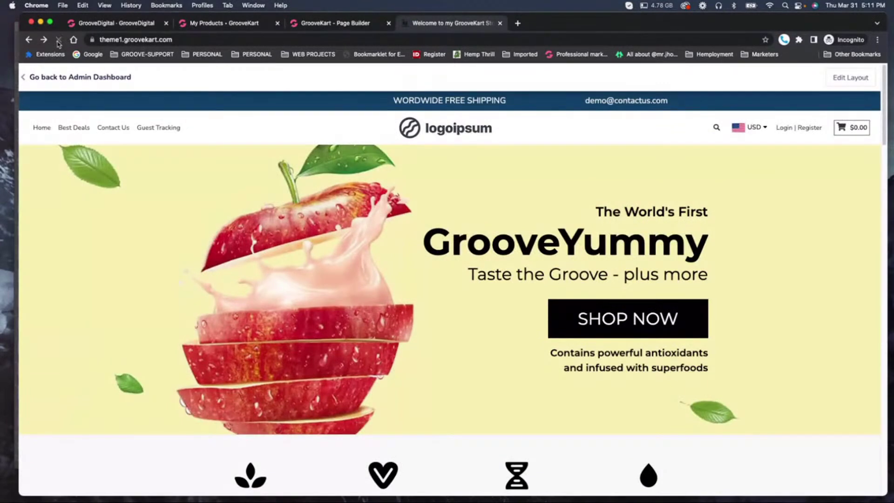
click(56, 41)
click(312, 23)
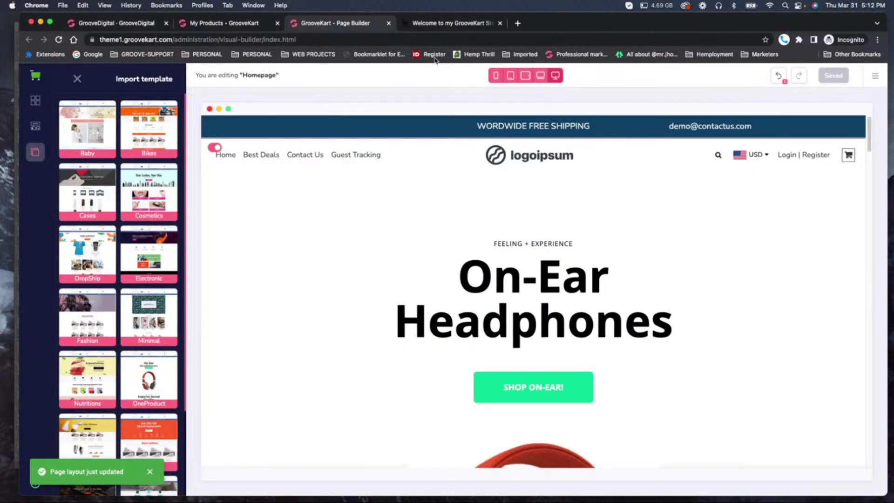
click(451, 23)
click(58, 40)
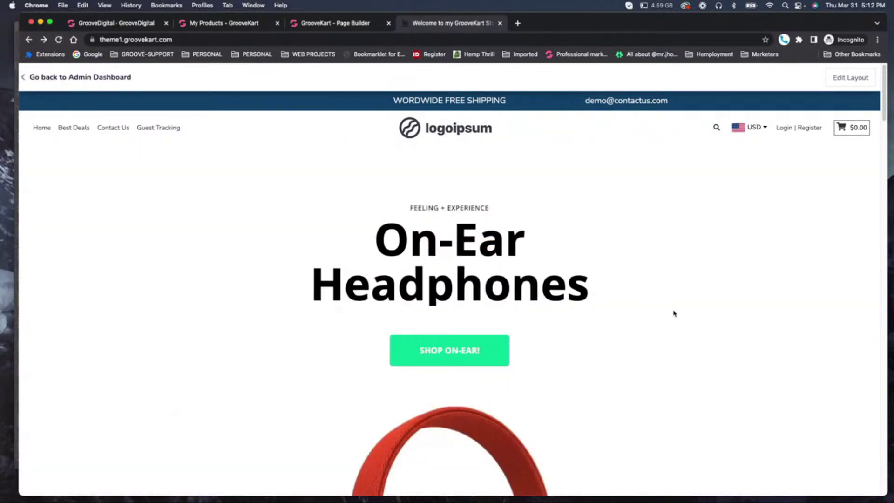
click(318, 23)
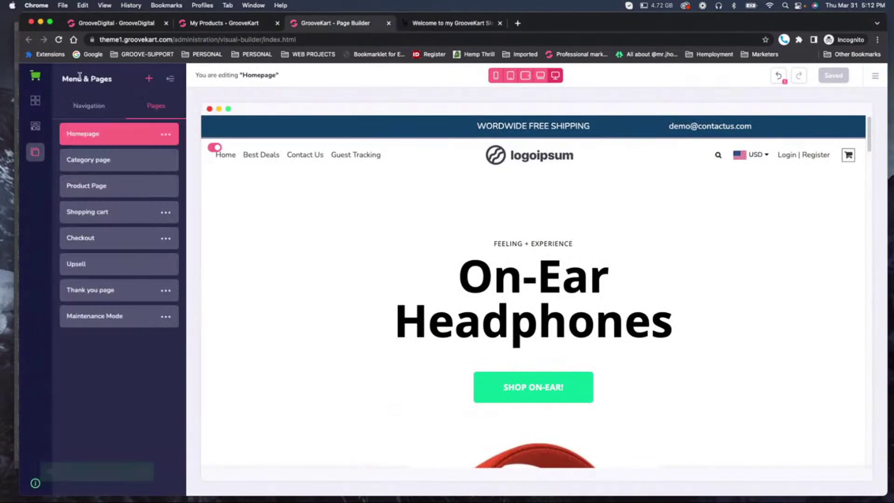
Retitle the hero heading 'Cool Candles' and delete the SHOP ON-EAR! button.
click(78, 78)
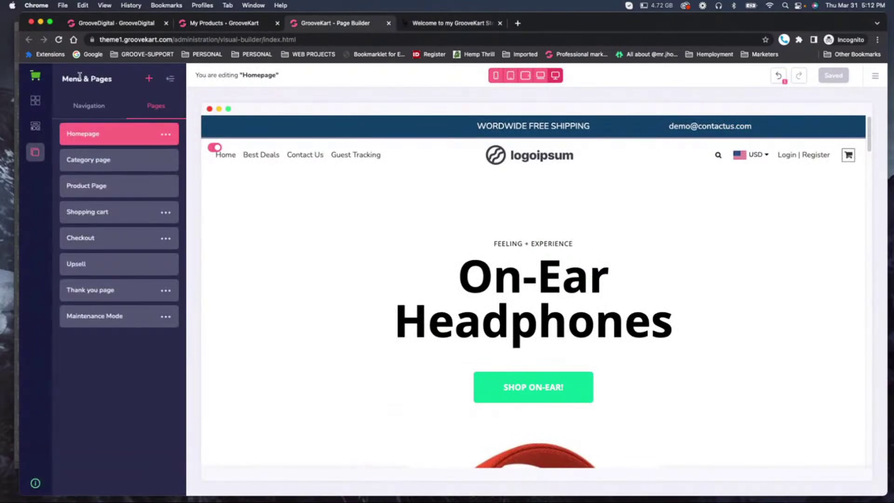
scroll(270, 334, down, 3)
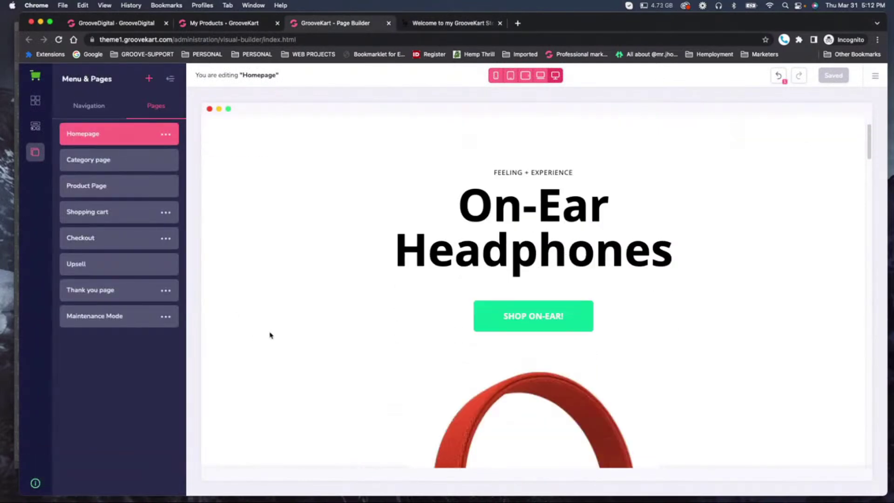
click(500, 242)
drag(597, 233, 347, 190)
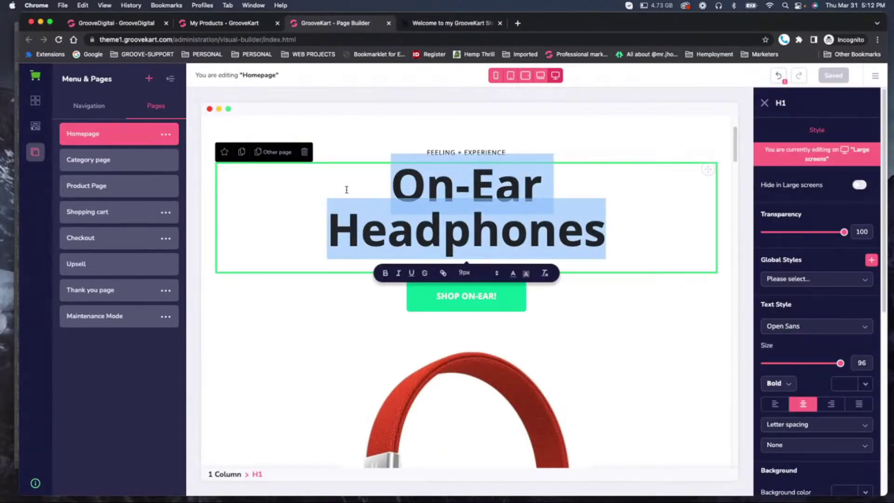
text(Cool Candel)
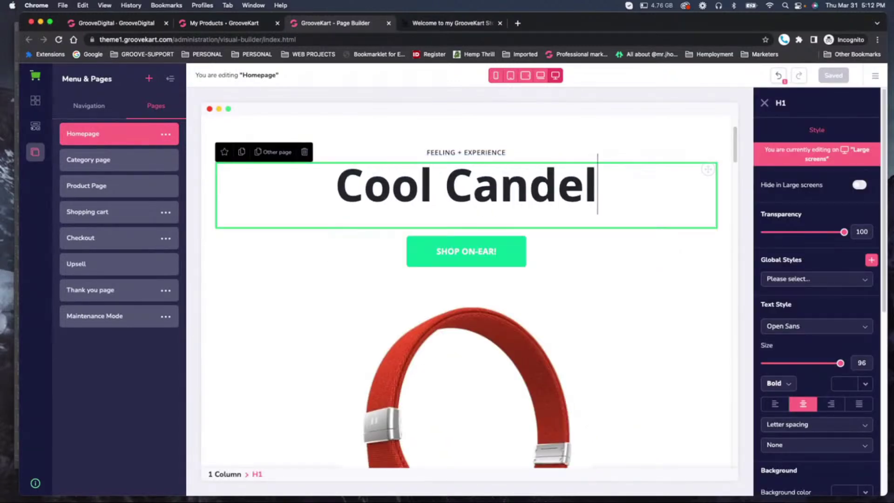
key(BackSpace)
text(les)
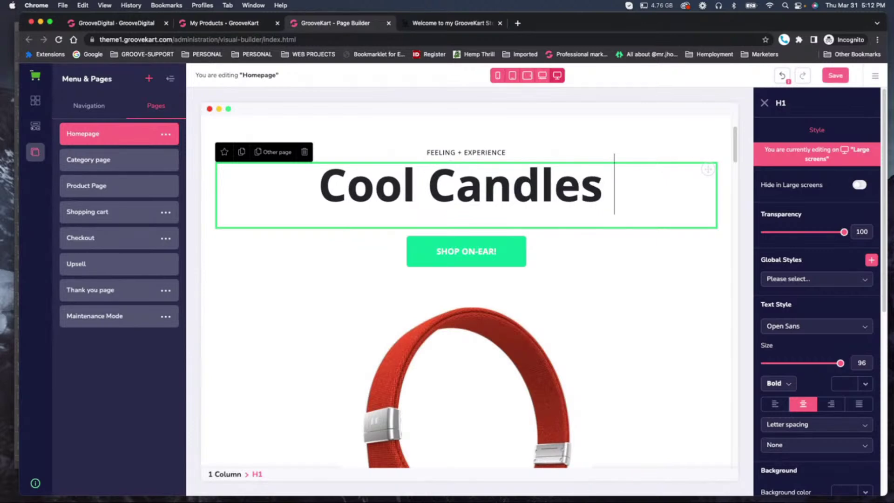
click(454, 253)
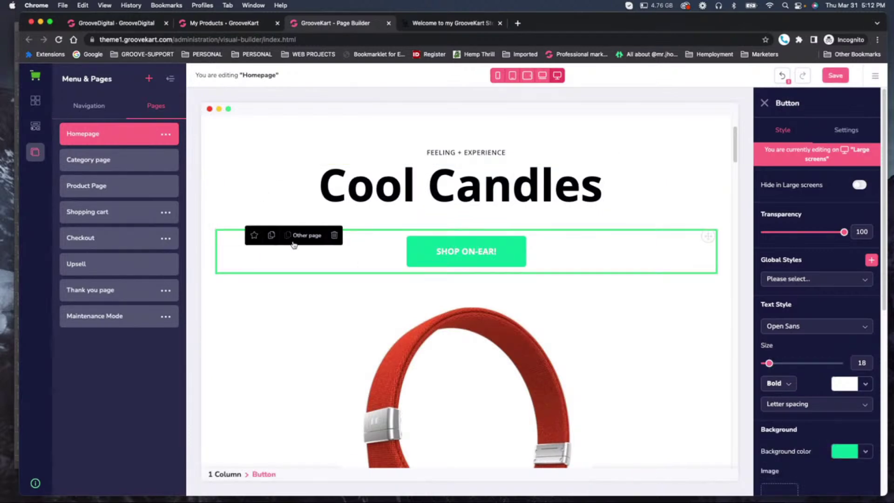
click(334, 236)
Replace the headphone image with candle-store-front.jpg from Downloads and save the homepage.
click(405, 298)
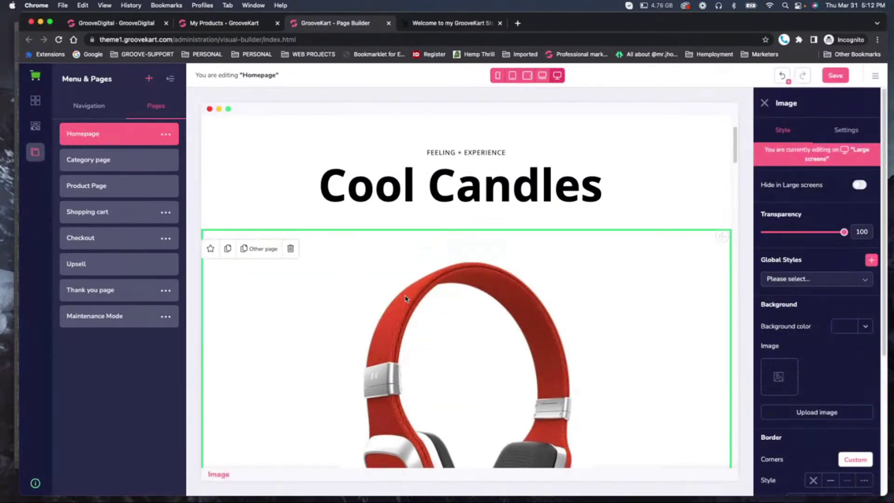
click(846, 130)
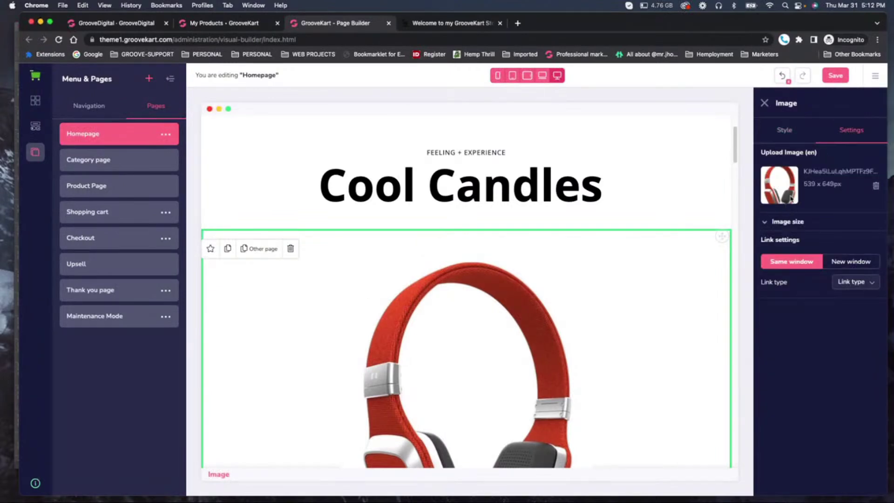
click(875, 186)
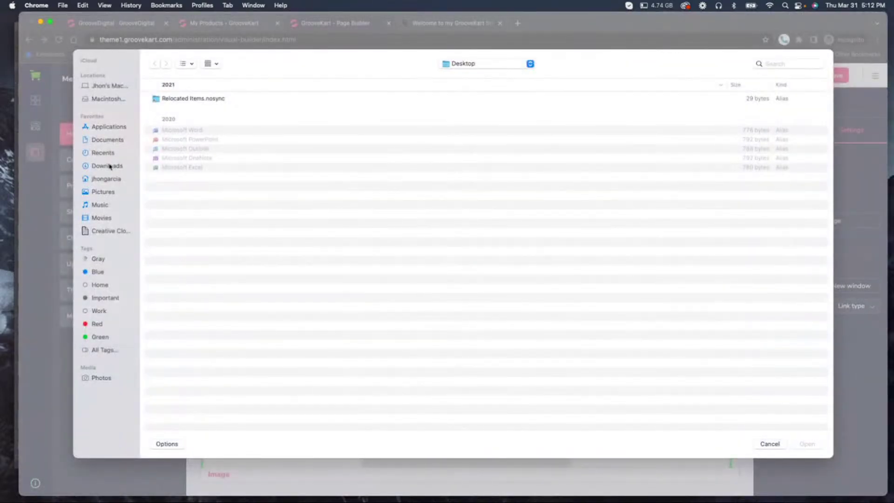
click(110, 167)
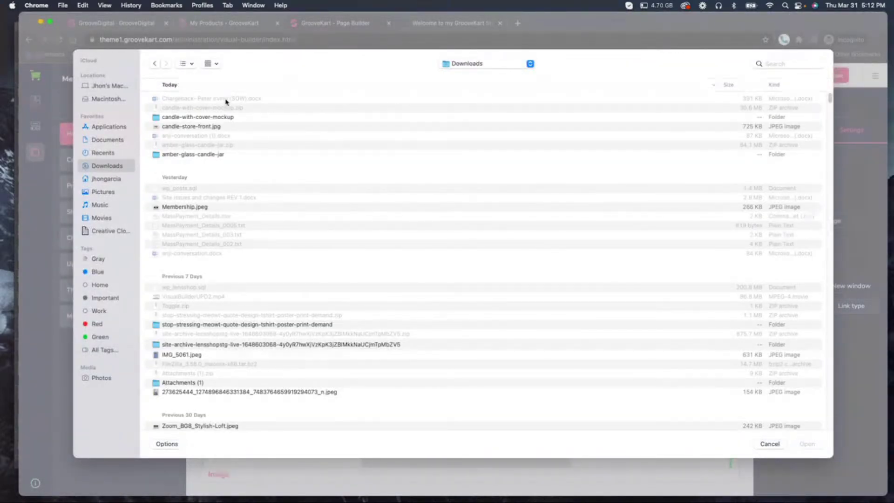
click(208, 129)
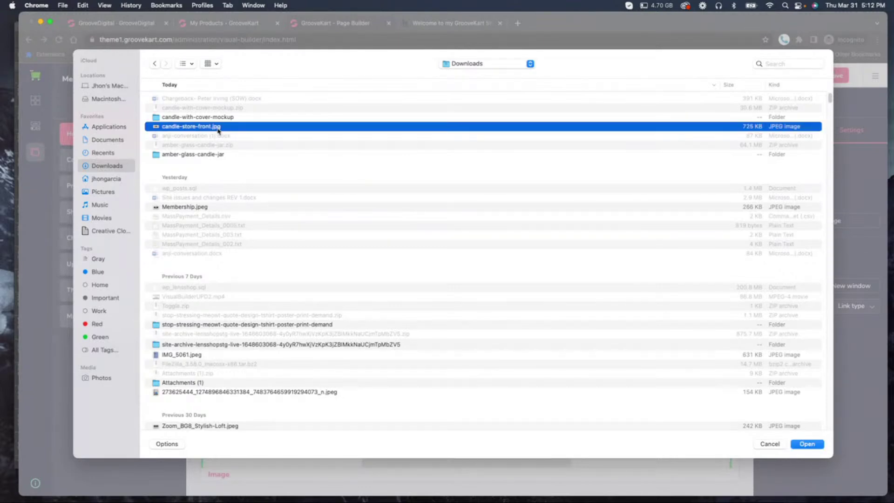
key(space)
key(space)
click(815, 444)
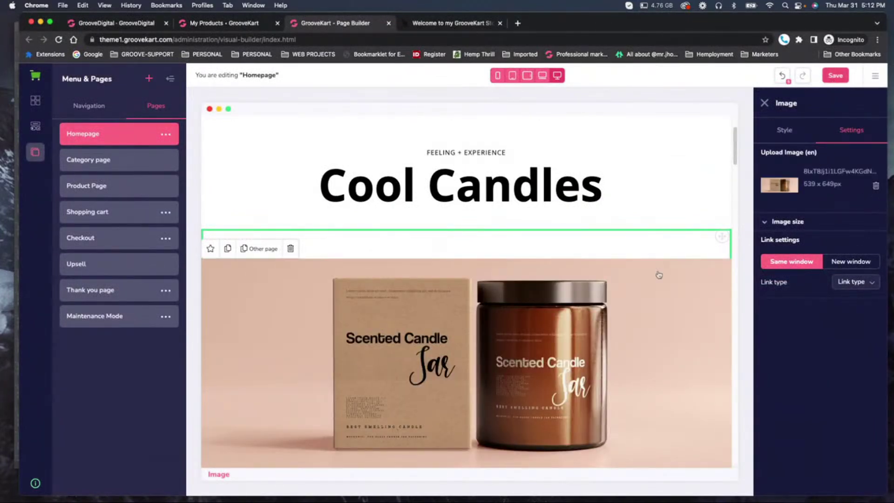
click(836, 76)
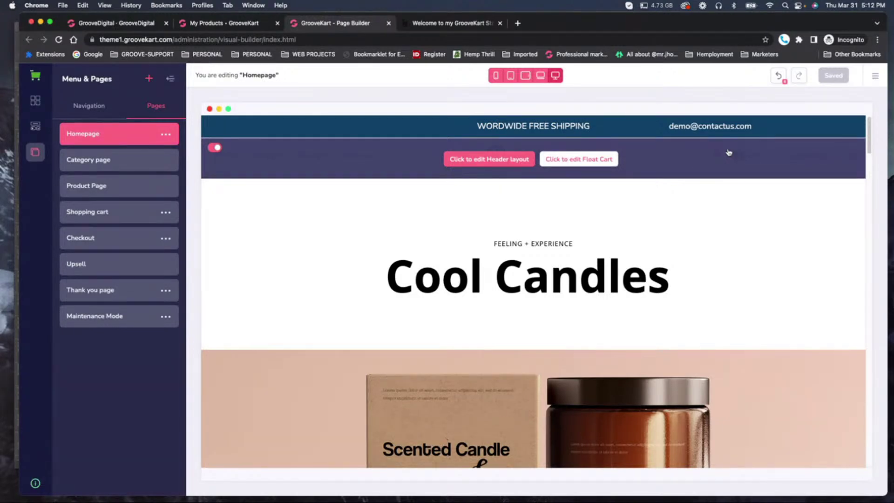
Review the homepage and reload the live storefront to confirm the Cool Candles layout.
scroll(648, 275, down, 6)
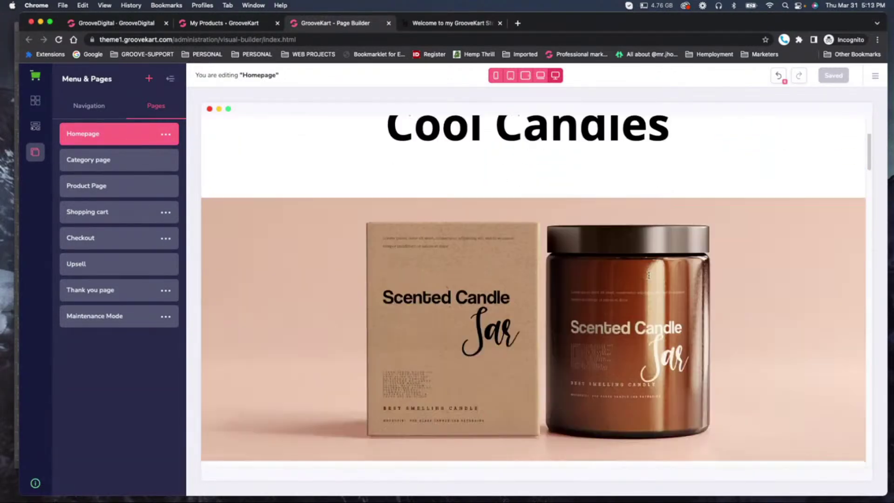
scroll(648, 275, down, 3)
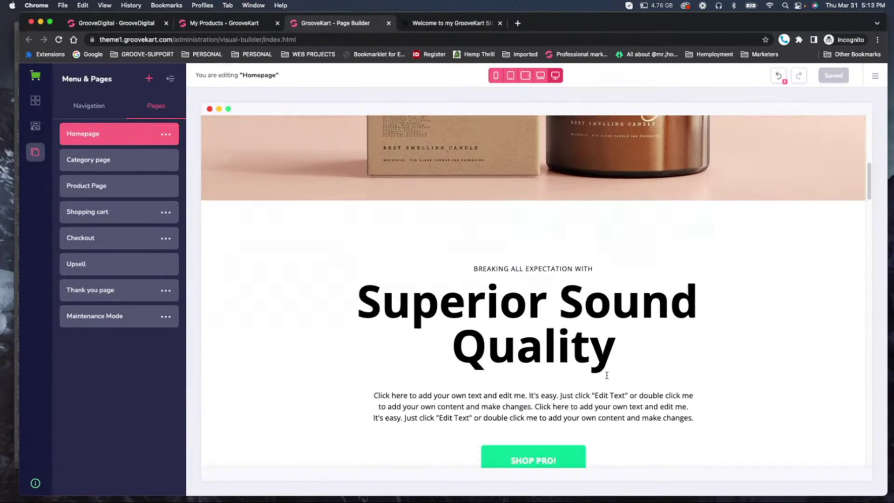
scroll(606, 375, down, 10)
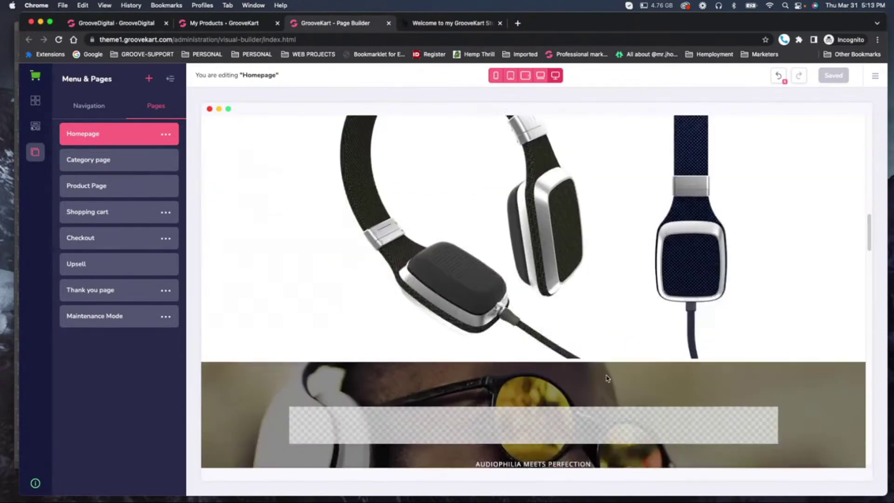
scroll(606, 378, down, 11)
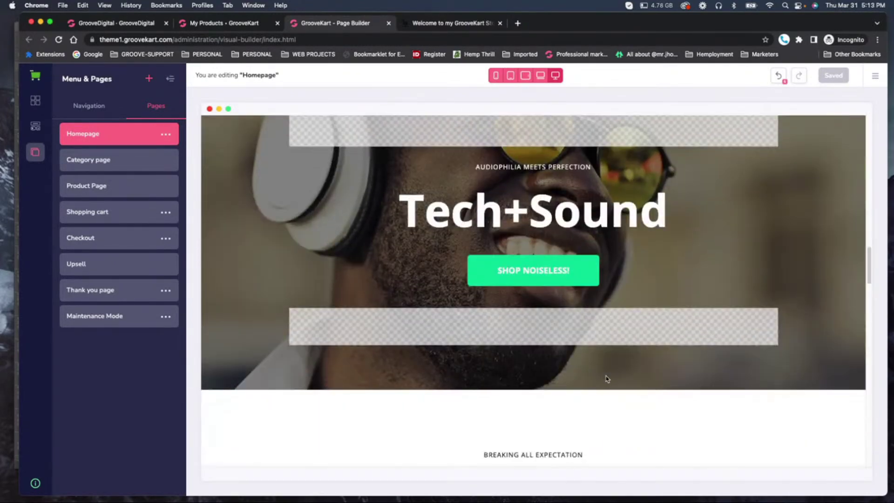
scroll(607, 378, down, 4)
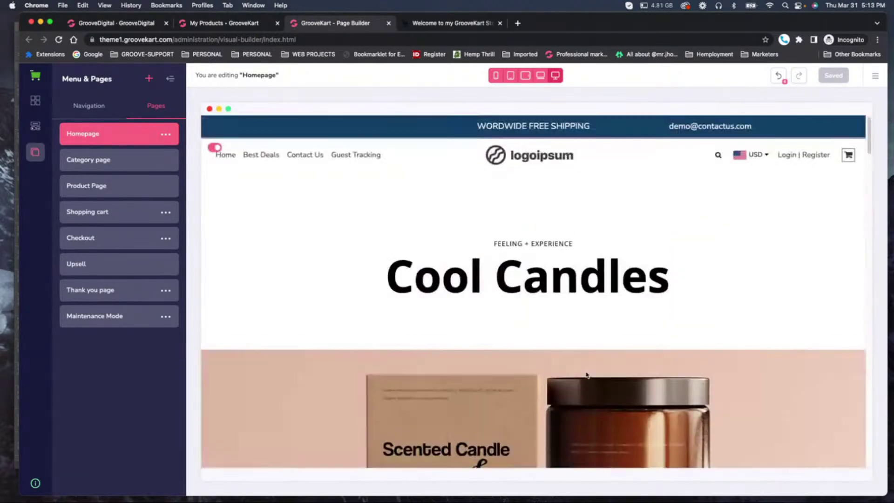
click(471, 23)
click(59, 40)
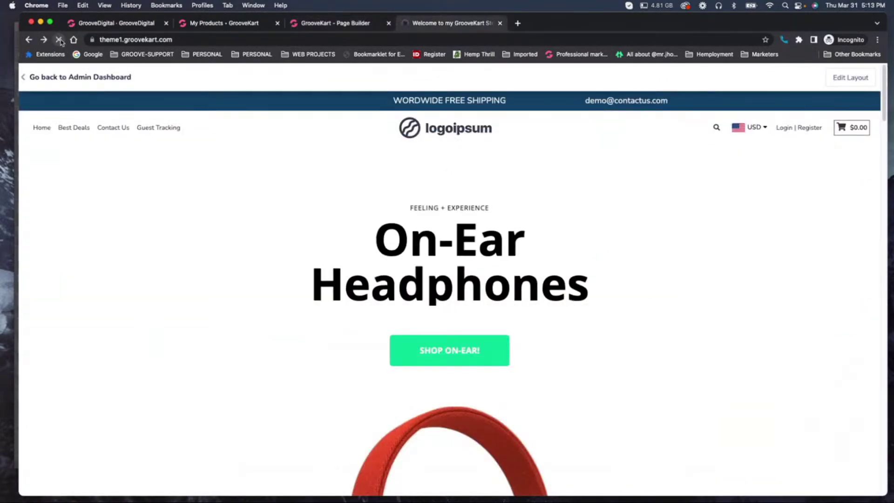
scroll(437, 296, down, 15)
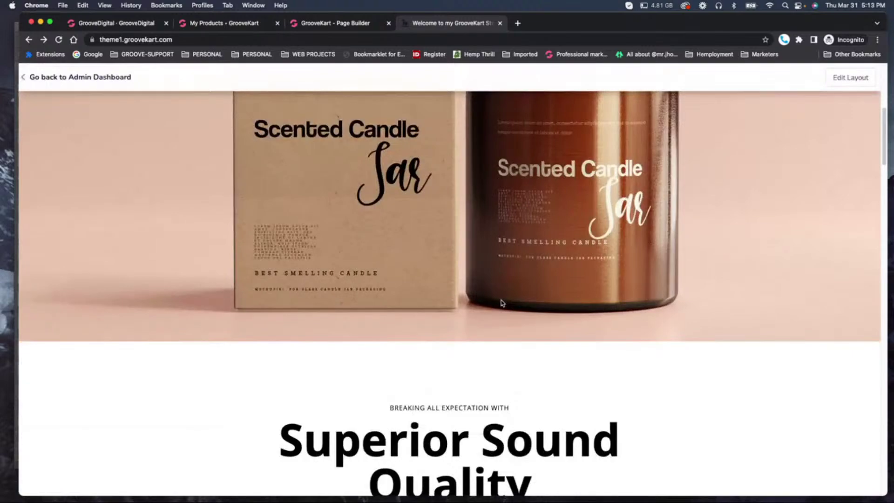
scroll(502, 304, up, 15)
Back in the page builder, open the Menu & Pages navigation panel.
key(super+alt+Left)
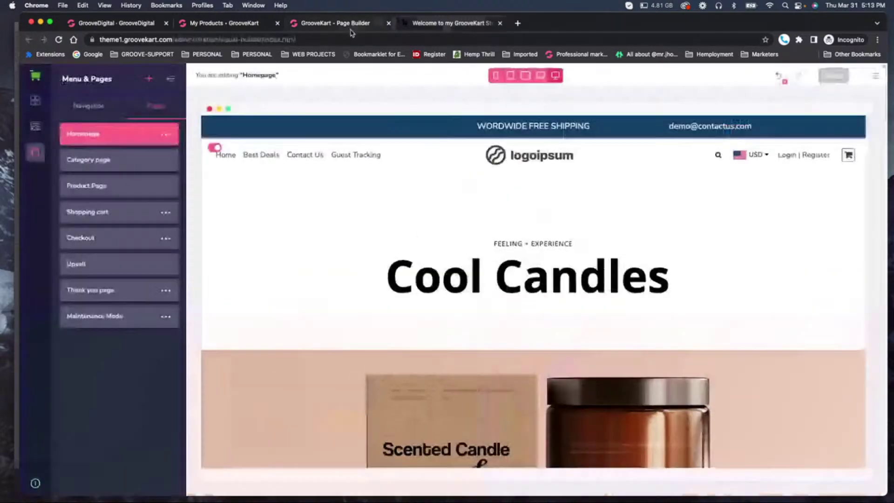
click(171, 78)
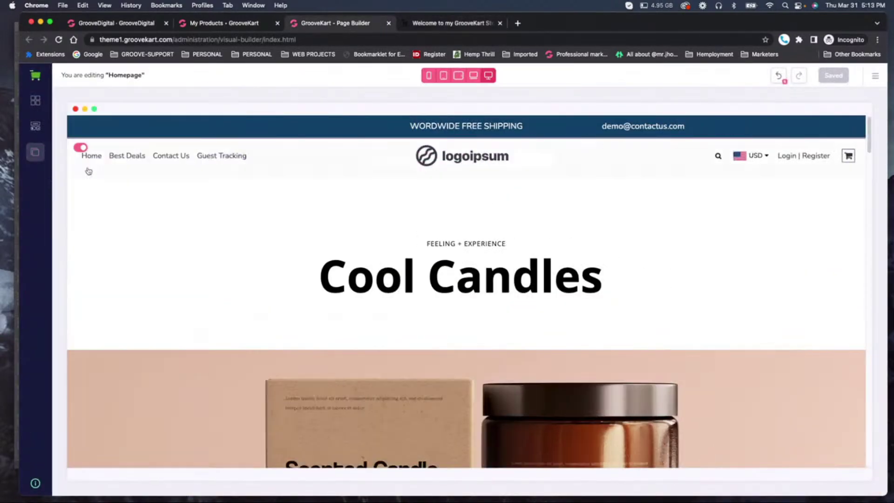
click(34, 103)
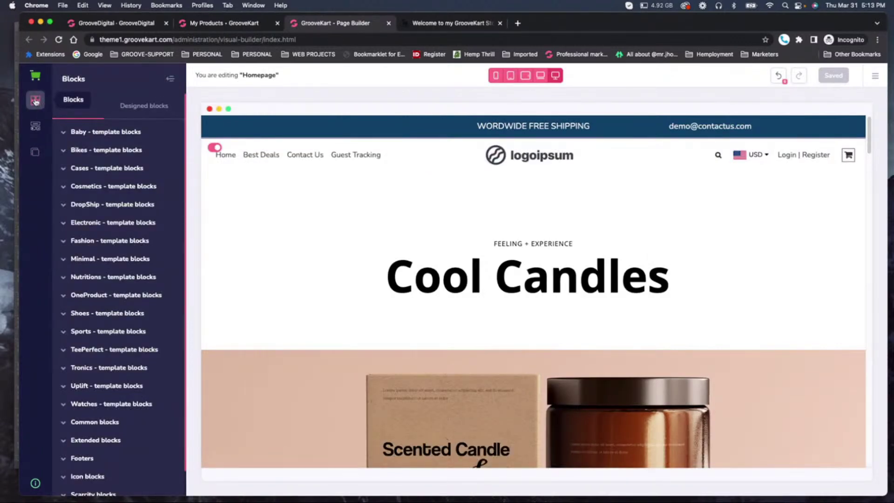
click(34, 158)
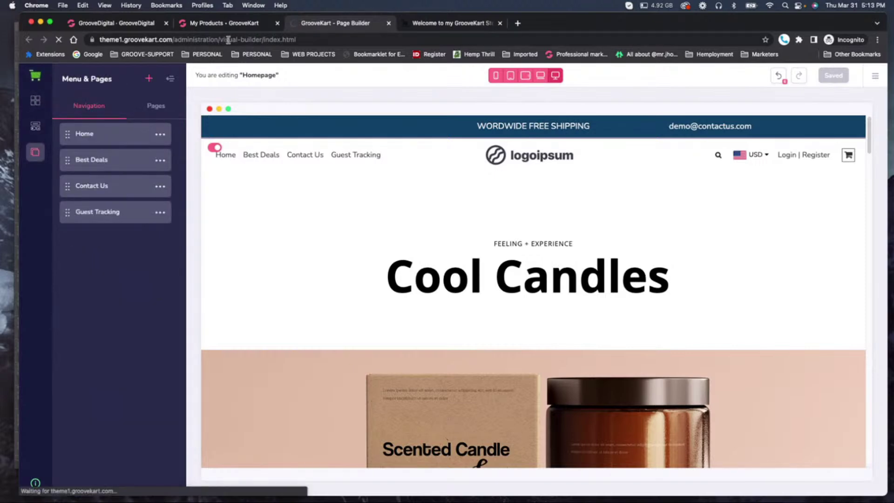
Close the page builder, select all products, choose Actions > Delete, and pass the not-a-robot check.
click(389, 23)
click(224, 23)
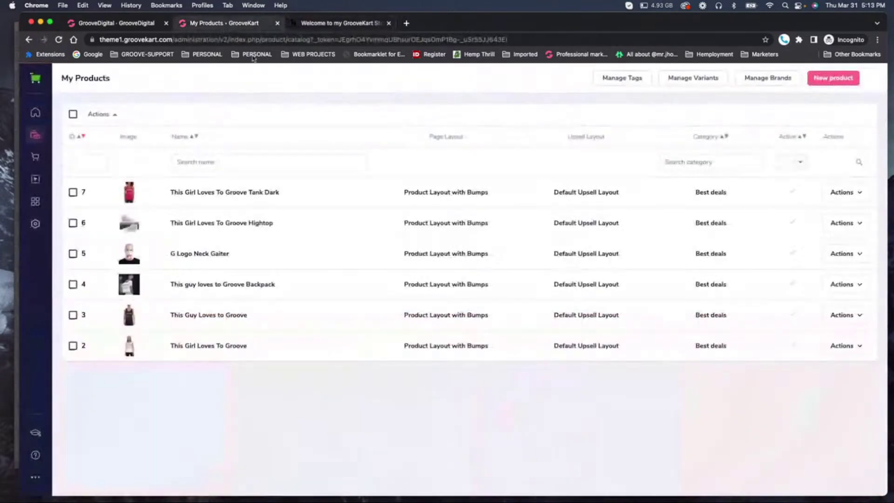
click(73, 114)
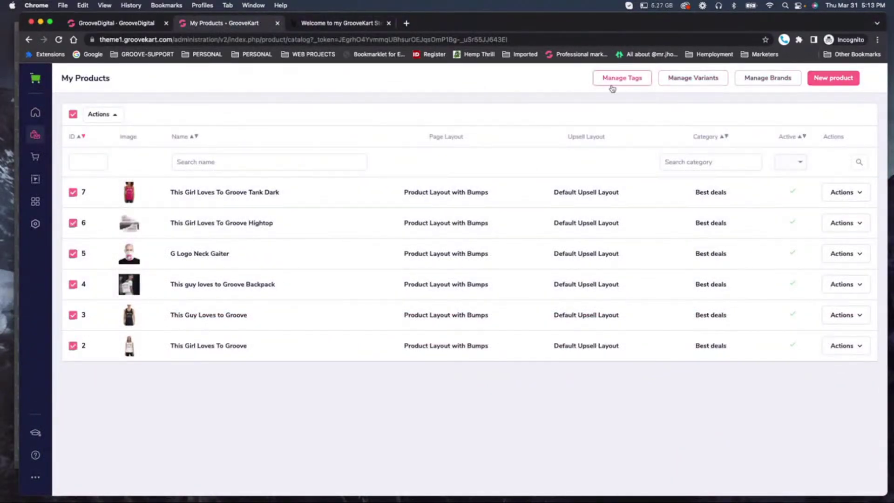
click(113, 116)
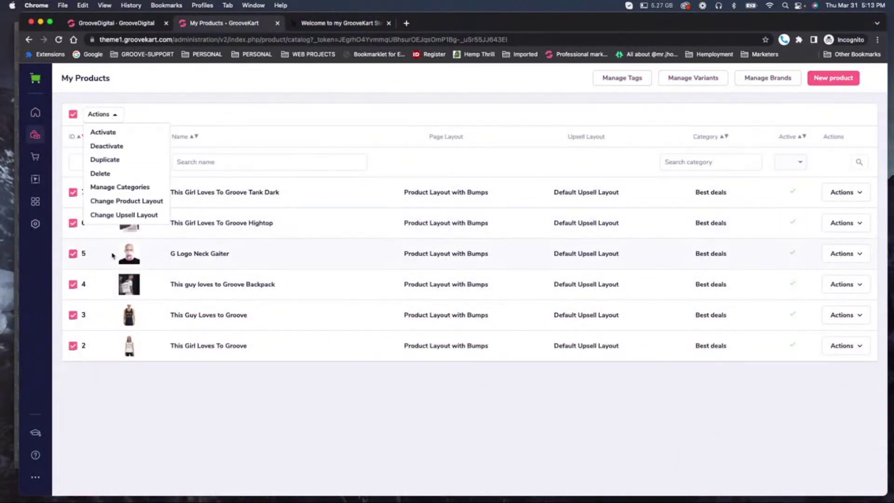
click(106, 173)
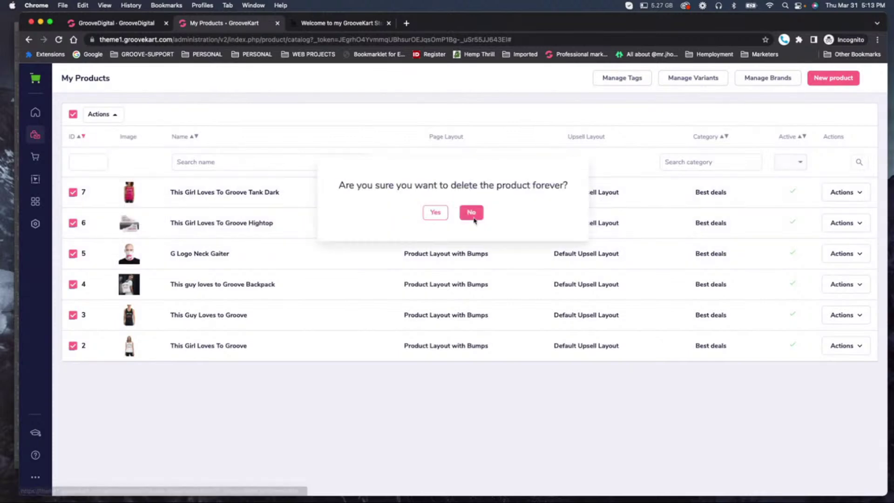
click(442, 214)
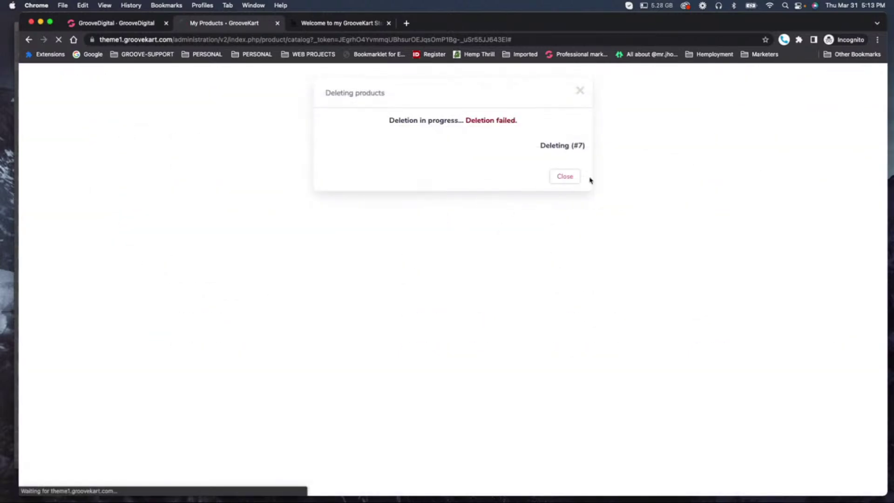
click(579, 179)
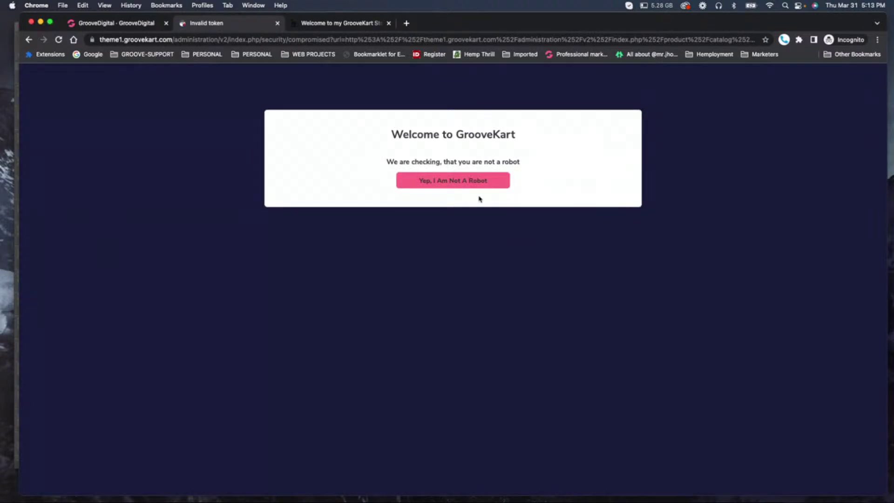
click(455, 186)
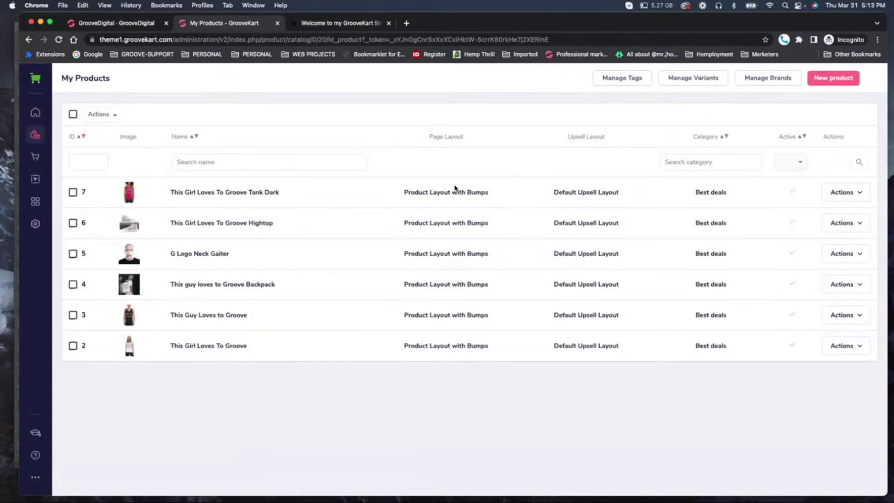
Reload My Products and bulk-delete all selected products forever again.
click(59, 40)
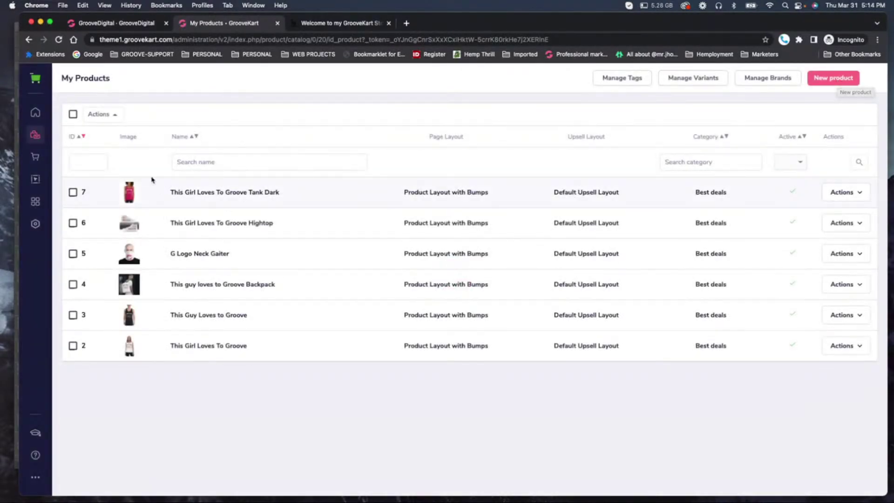
click(73, 115)
click(104, 114)
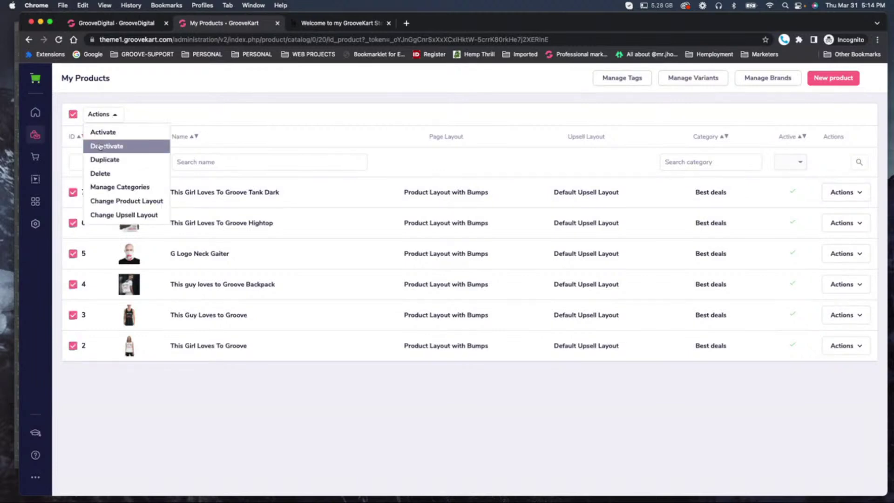
click(103, 174)
click(469, 212)
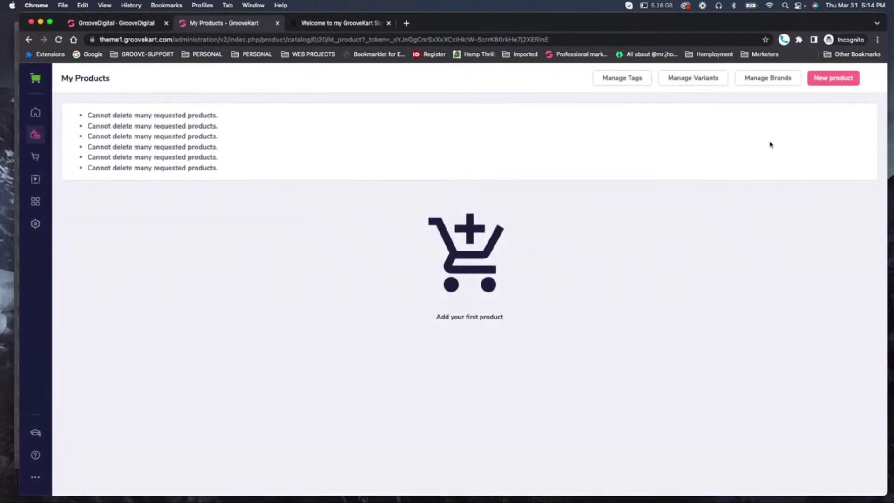
Create a new Standard product named 'My cool Scented Candle'.
click(845, 79)
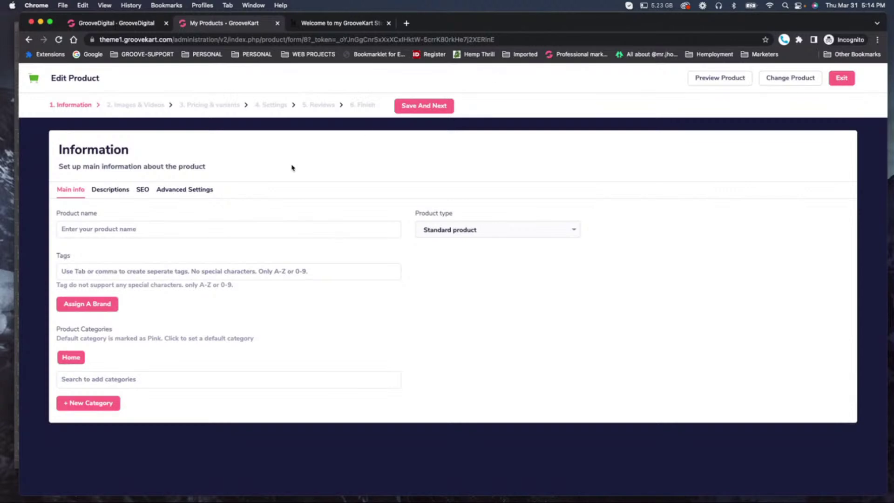
click(96, 228)
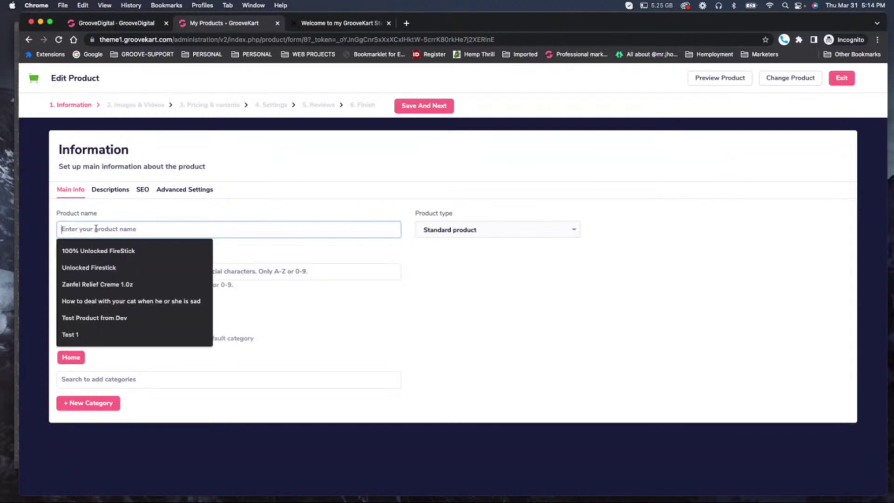
text(My VCa)
key(BackSpace)
text(co)
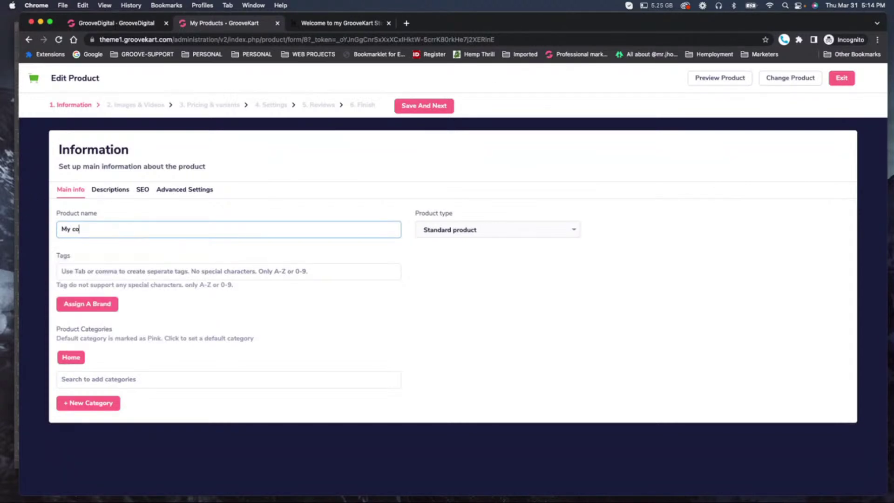
text(ol Scented Candel)
key(Tab)
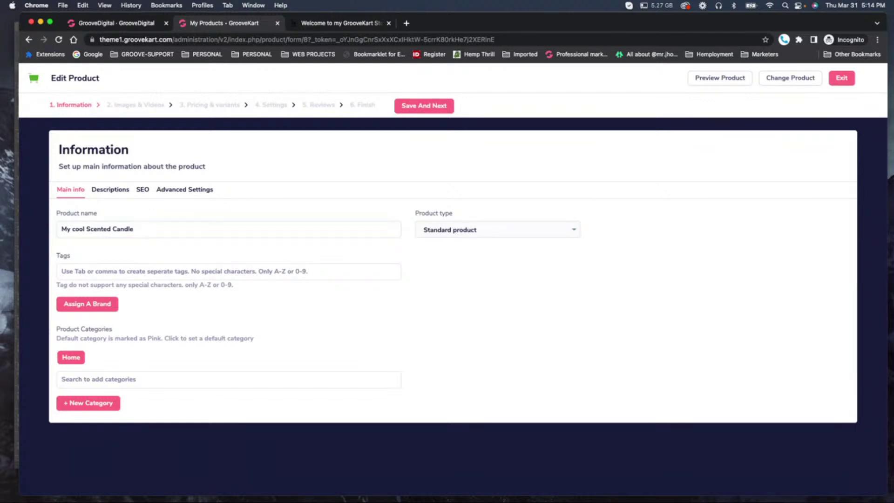
click(461, 233)
click(462, 232)
Tag it 'candles' and create a new Candles category set as its default.
click(84, 275)
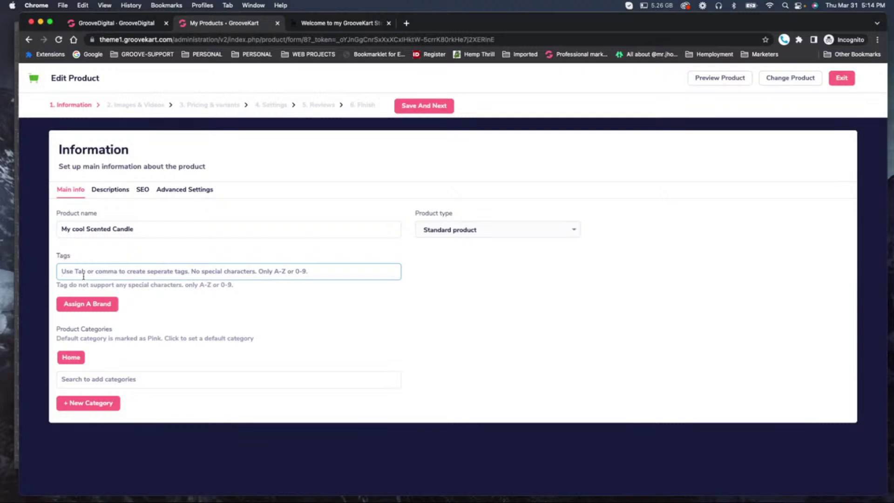
text(candles)
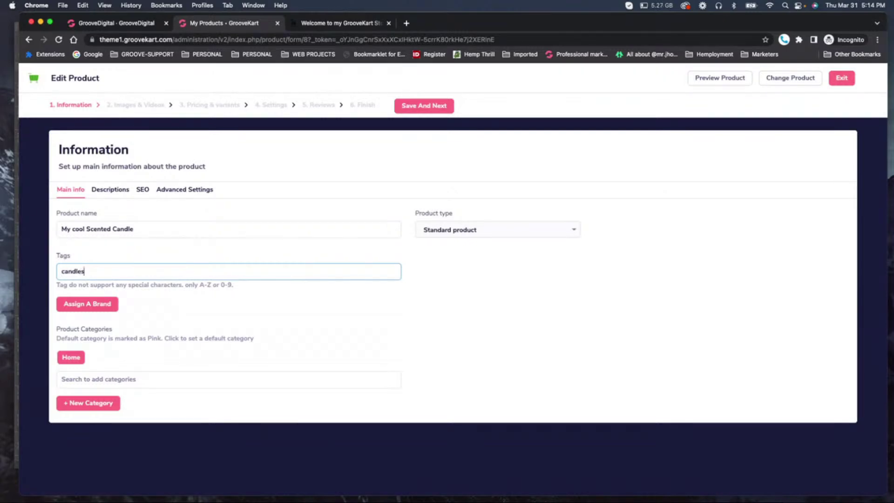
key(Tab)
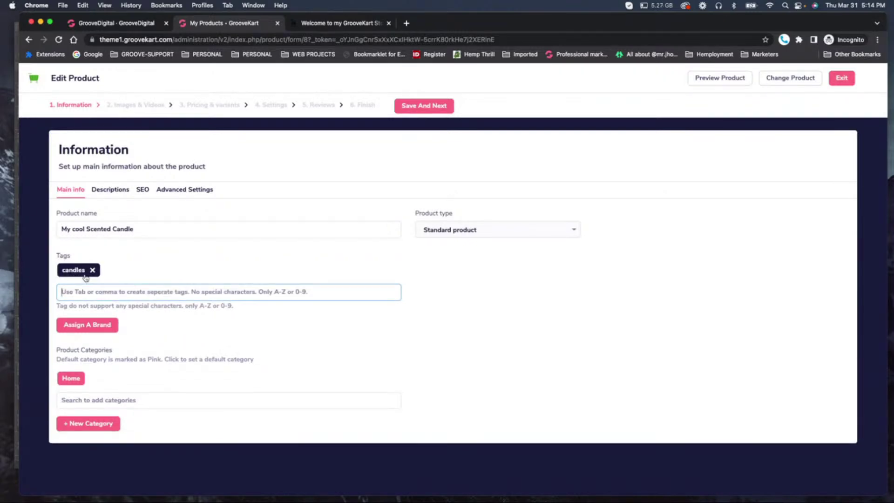
click(85, 401)
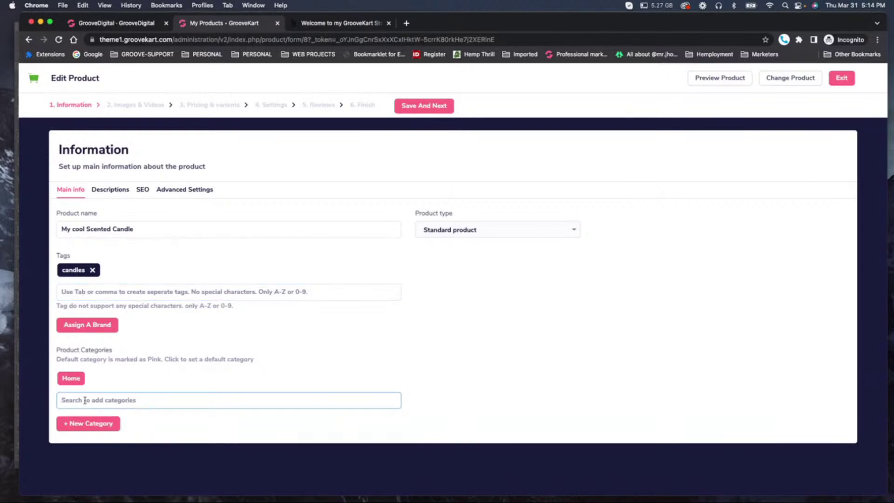
text(cand)
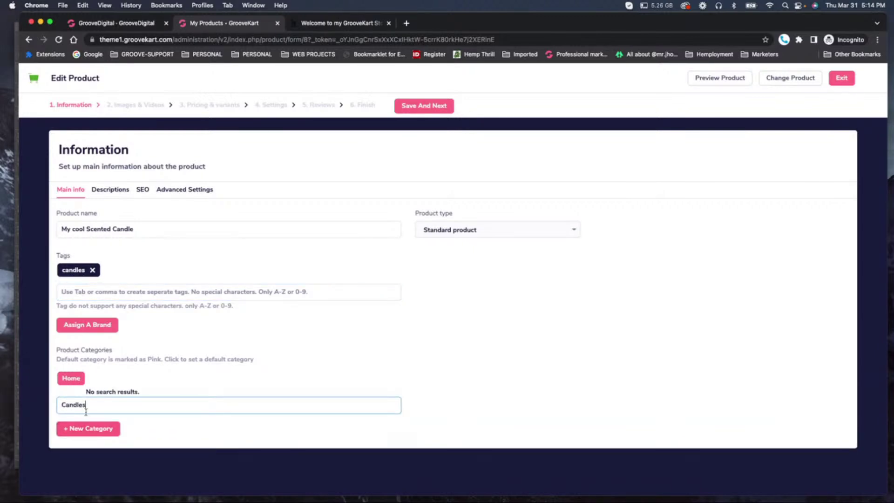
drag(87, 405, 46, 404)
key(super+c)
click(88, 428)
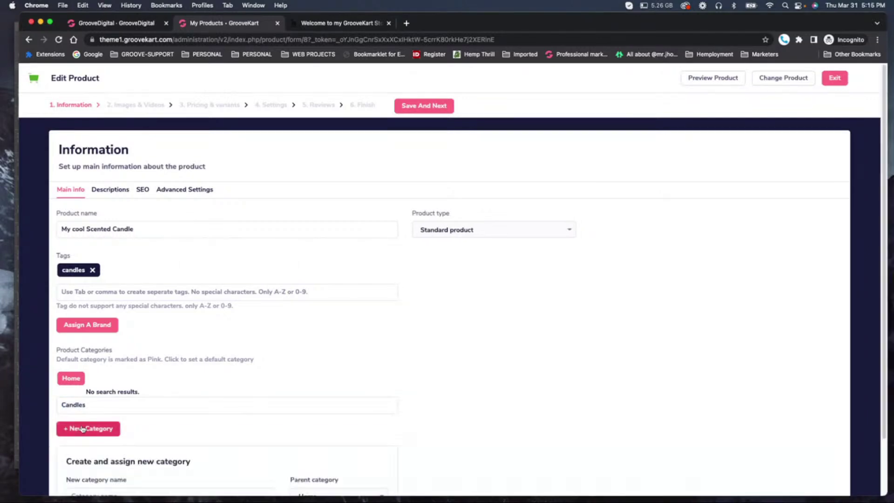
scroll(122, 470, down, 3)
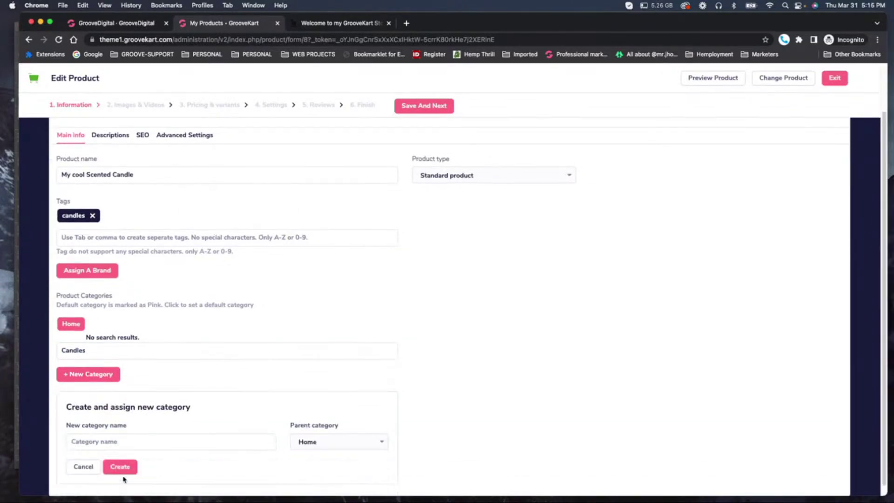
click(120, 430)
key(super+v)
click(120, 458)
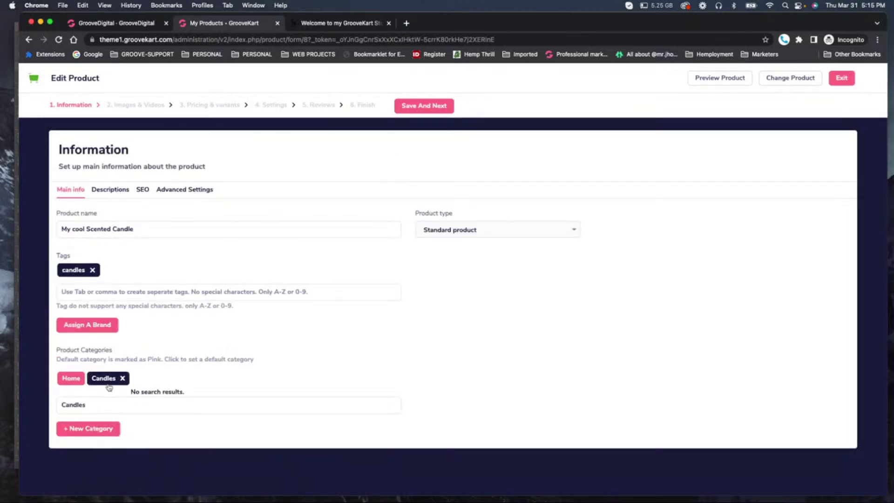
click(105, 379)
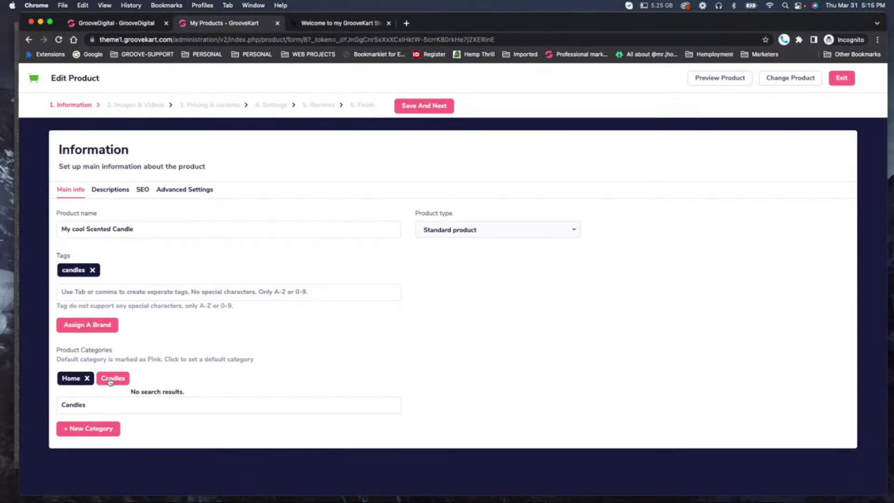
Enter 'Some text for my candle' as the summary description and copy it.
click(115, 194)
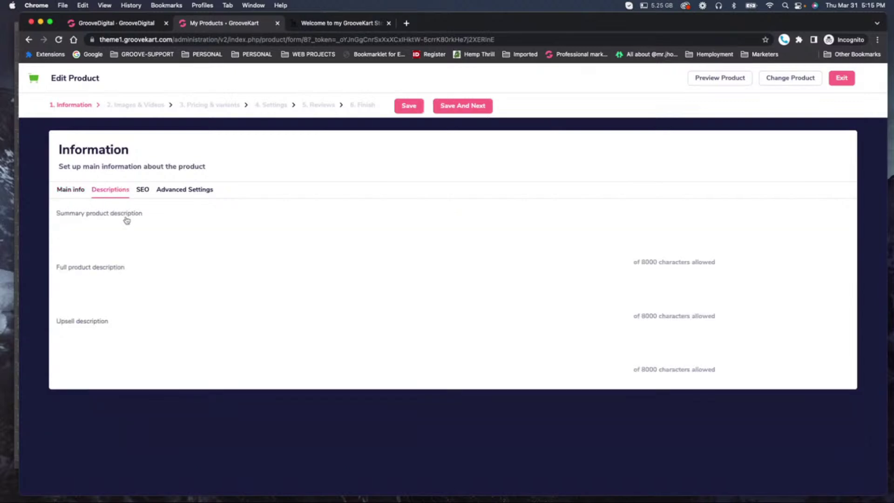
click(129, 233)
click(79, 272)
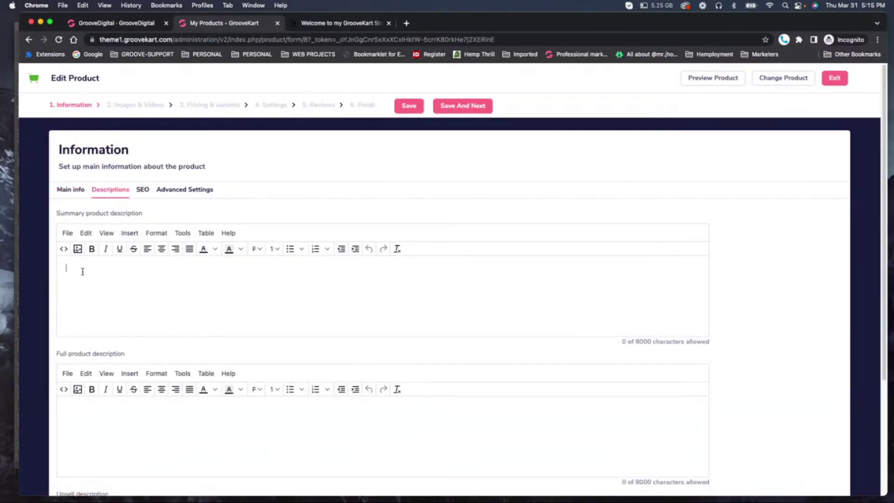
text(Some text for my can)
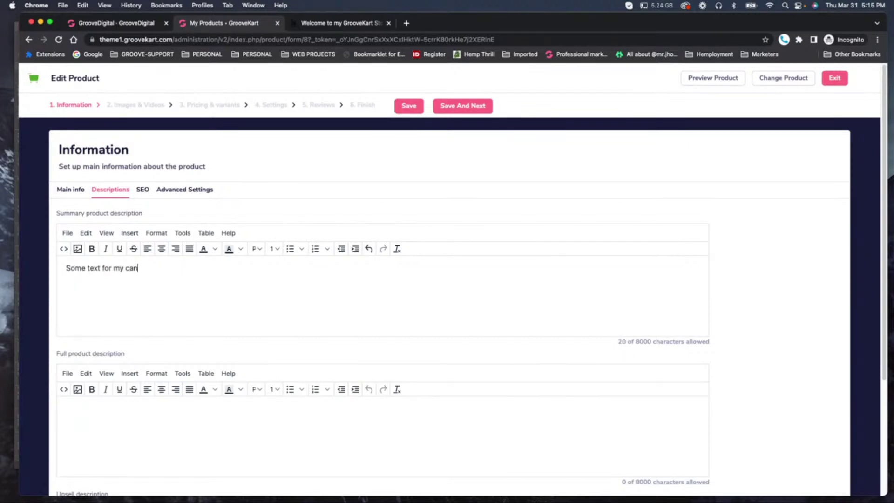
text(lde)
key(BackSpace)
key(BackSpace)
key(BackSpace)
text(dle)
drag(153, 270, 69, 267)
key(super+c)
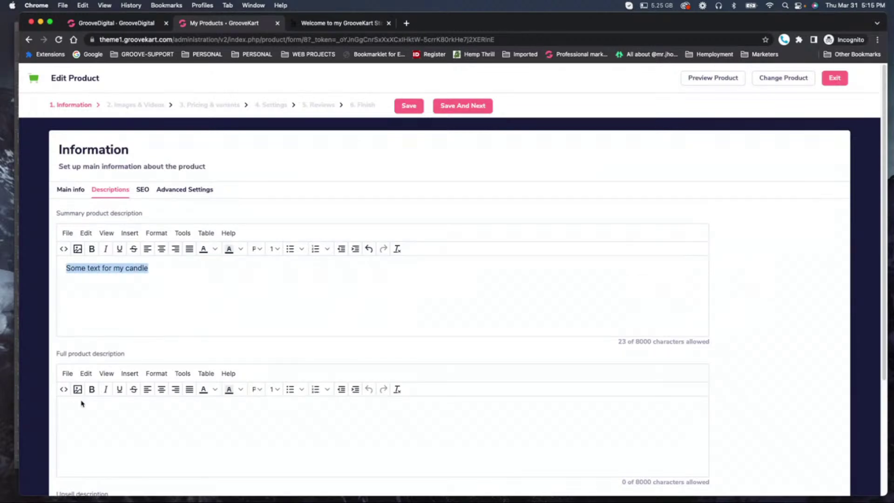
Paste the candle sentence several times into the full product description.
click(90, 416)
key(super+v)
key(super+v)
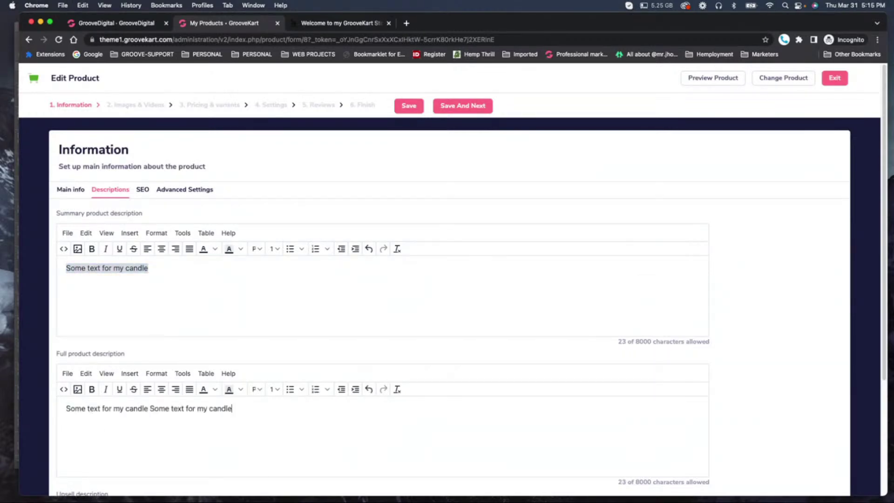
key(super+v)
key(space)
key(super+v)
key(space)
key(super+v)
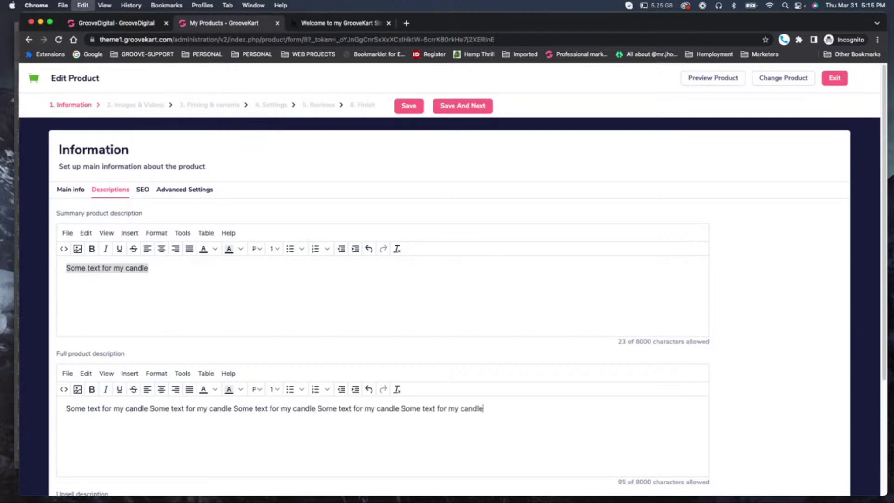
key(space)
key(super+v)
key(space)
key(super+v)
key(super+v)
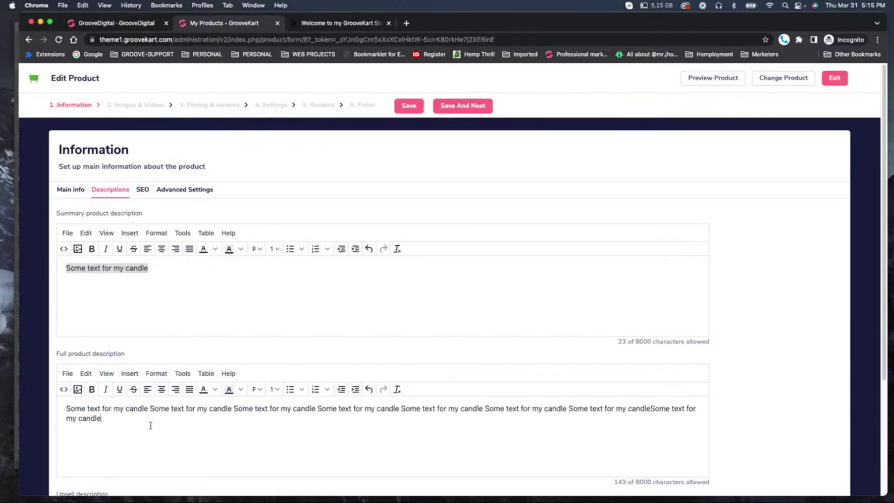
drag(255, 409, 258, 423)
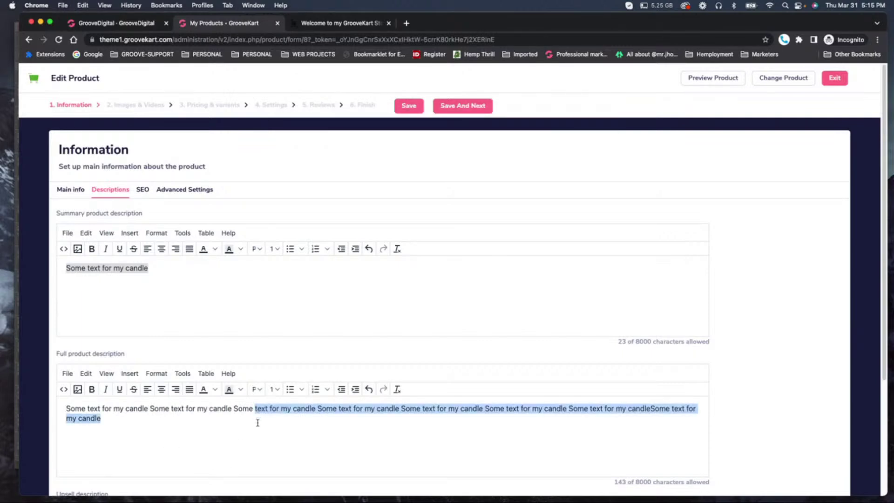
click(235, 436)
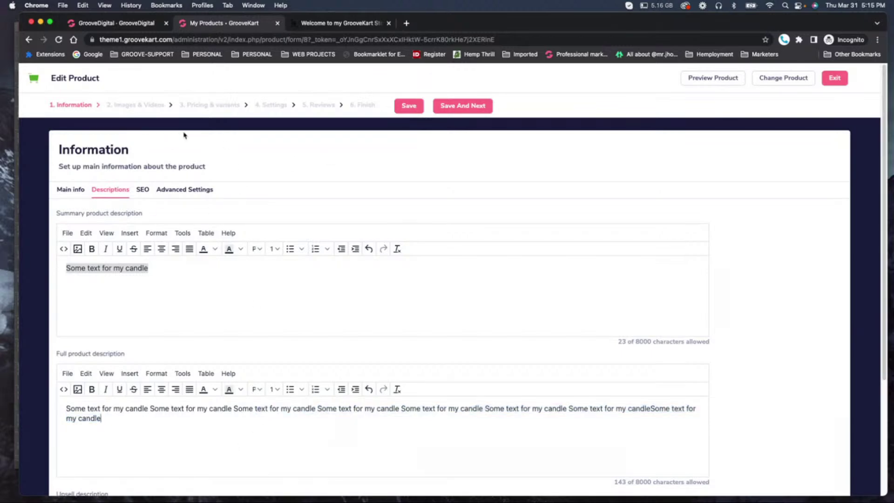
Save the description and upload prodsample3, prodsample2 and prodsample1 from the Desktop as product images.
click(449, 109)
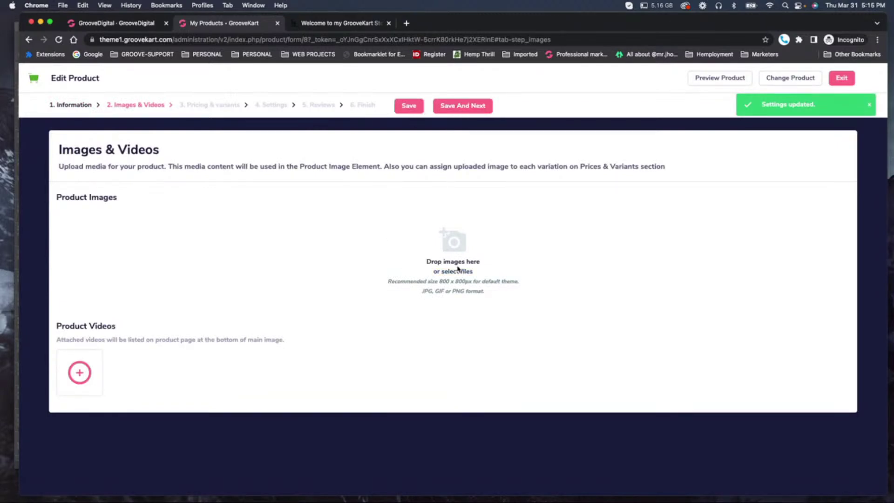
click(451, 240)
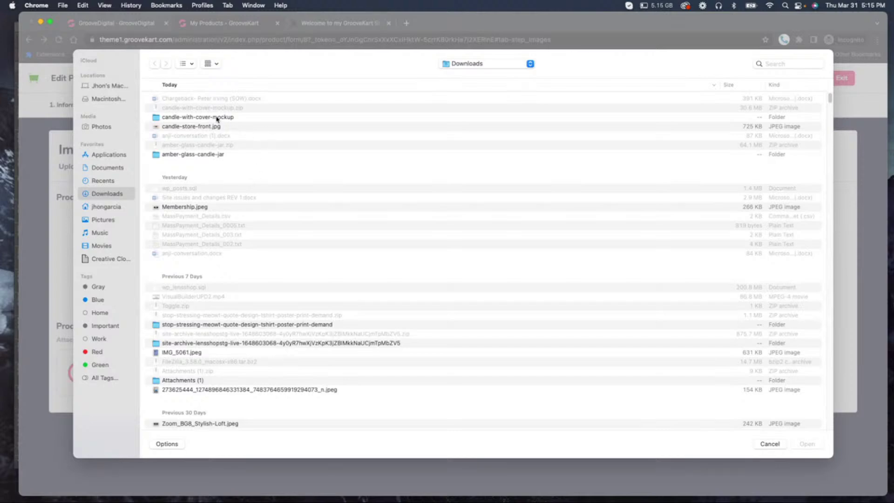
double_click(198, 119)
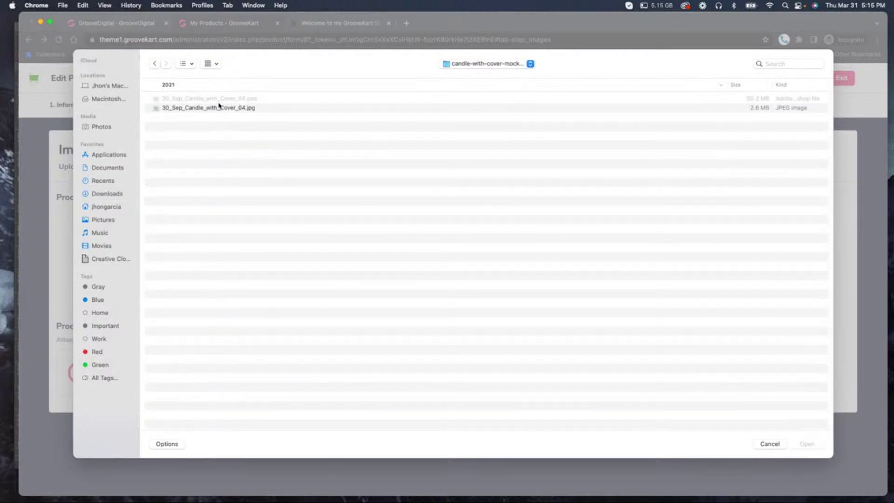
click(155, 64)
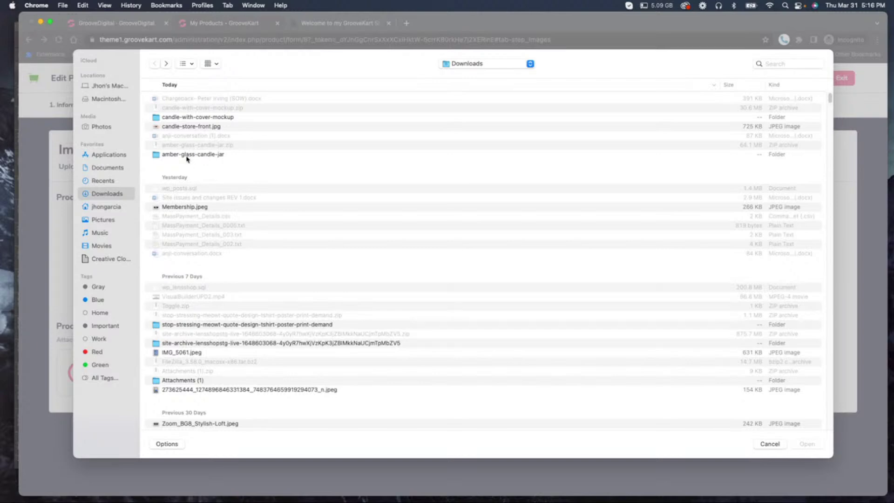
click(490, 67)
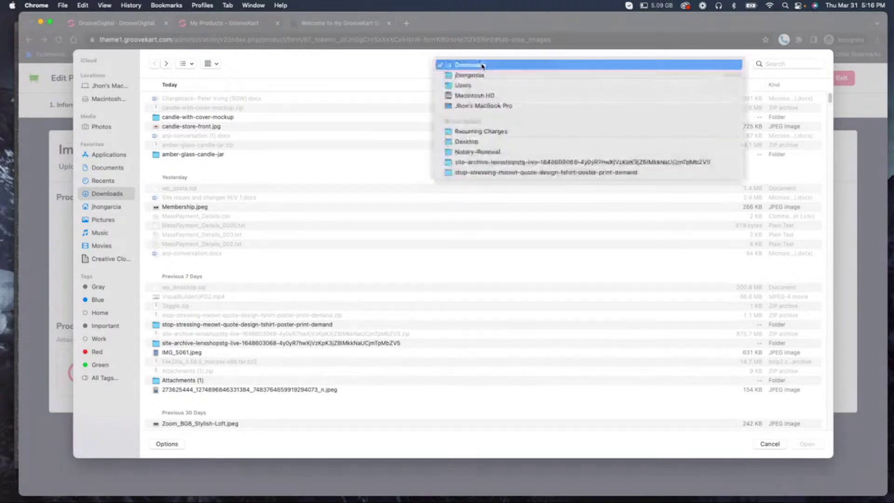
click(473, 141)
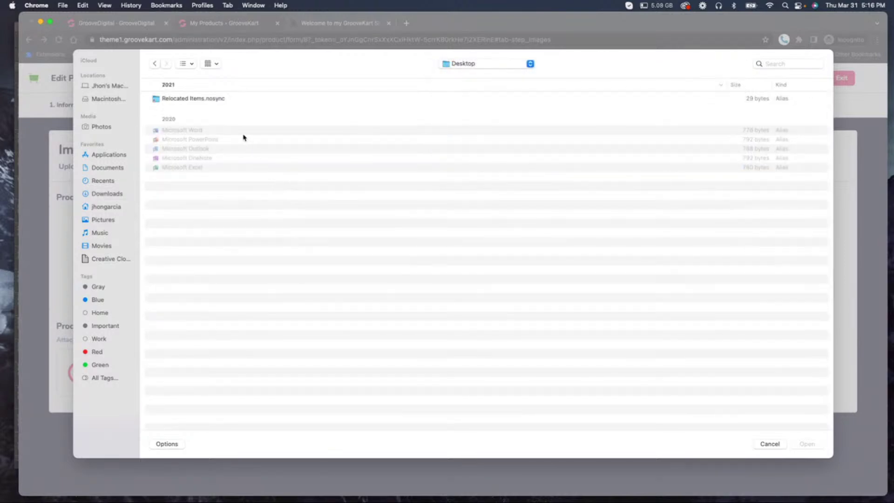
click(192, 121)
click(193, 126)
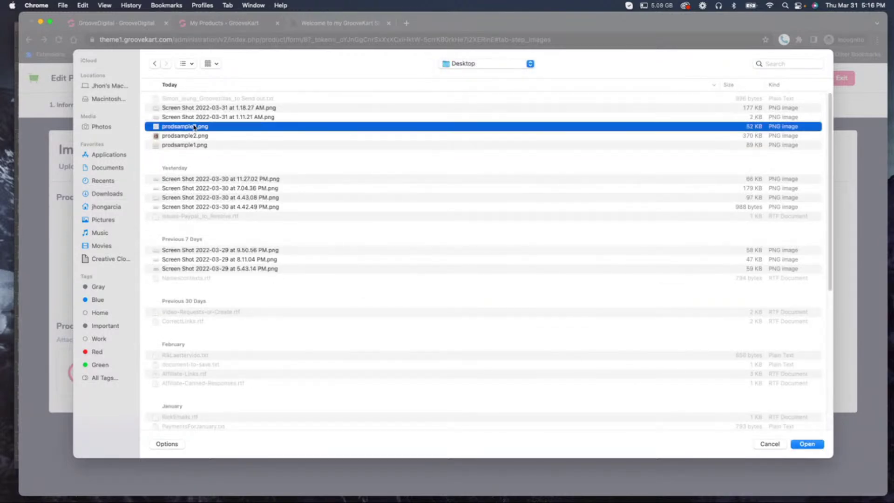
key(space)
key(space)
shift+click(194, 145)
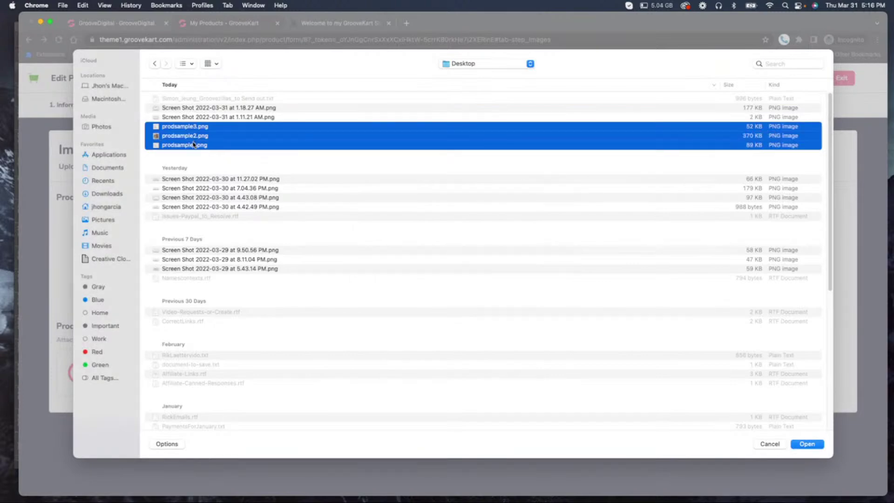
click(806, 443)
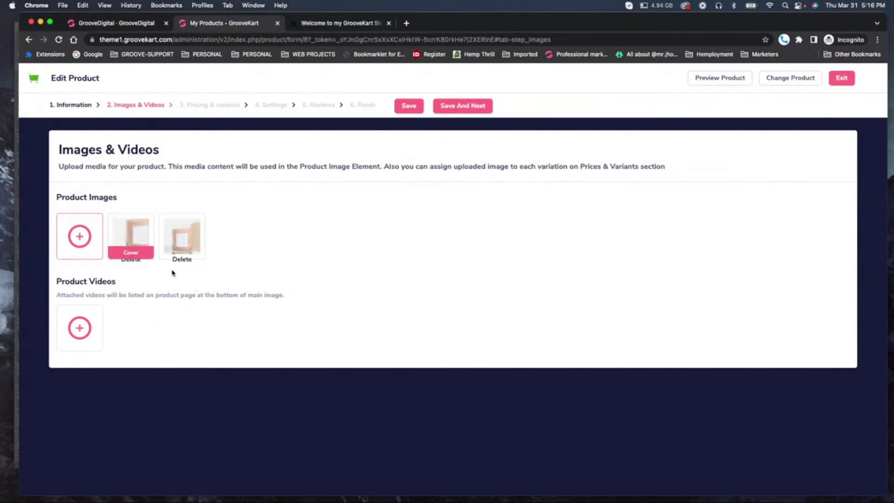
Upload prodsample1.png once more as an additional product image.
click(79, 237)
click(201, 146)
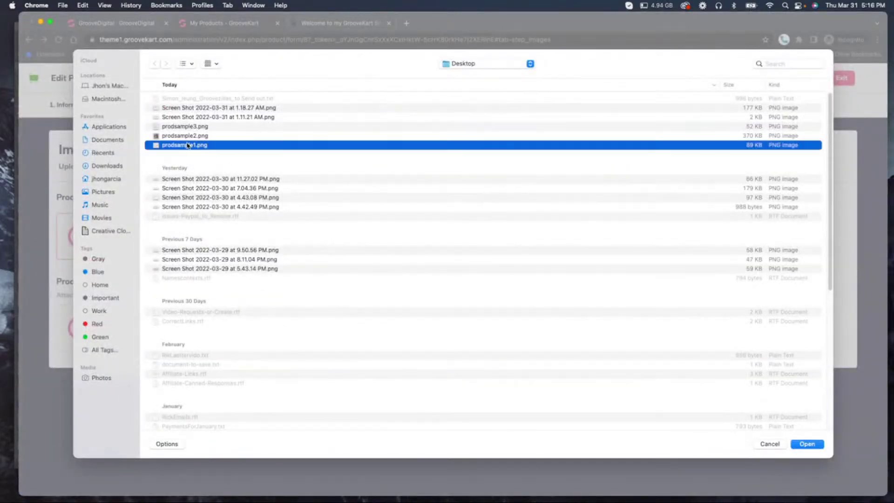
click(808, 445)
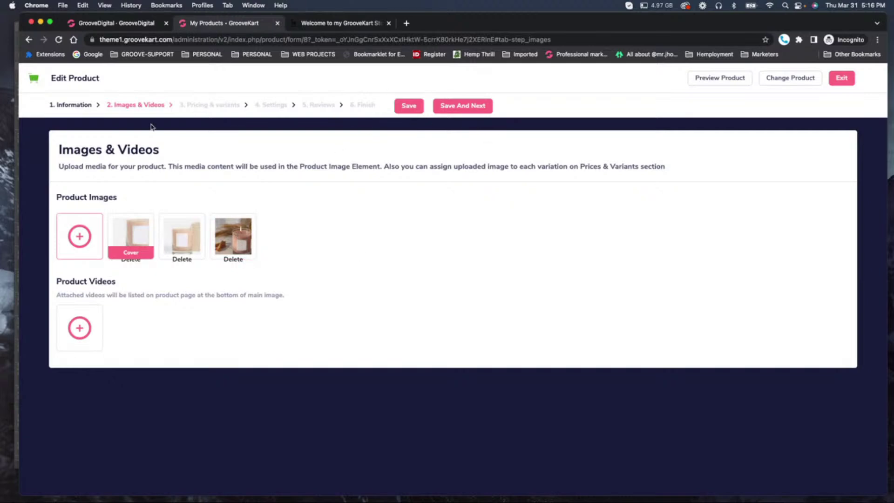
Save the images, continue to Pricing & Variants, and show the Variants pricing section.
click(410, 107)
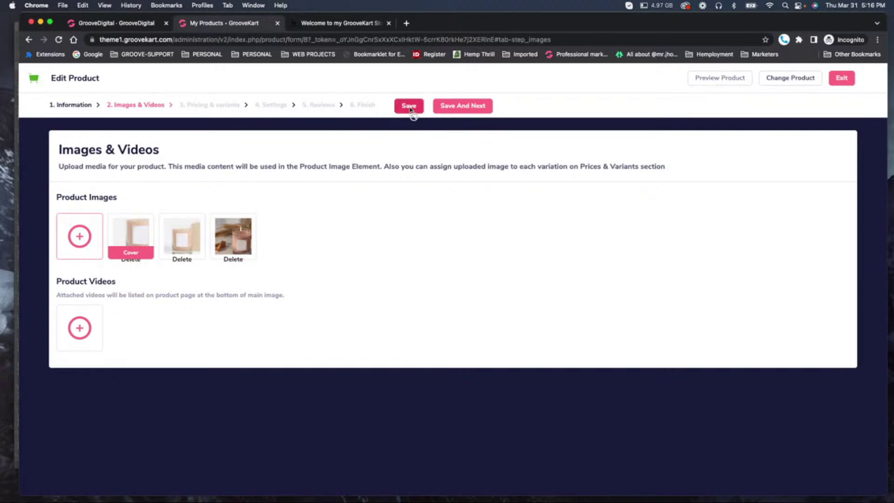
click(468, 107)
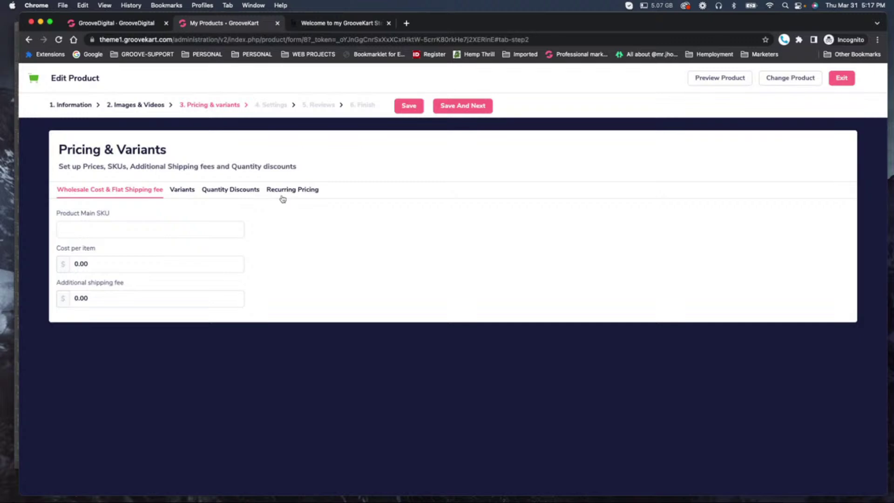
click(181, 194)
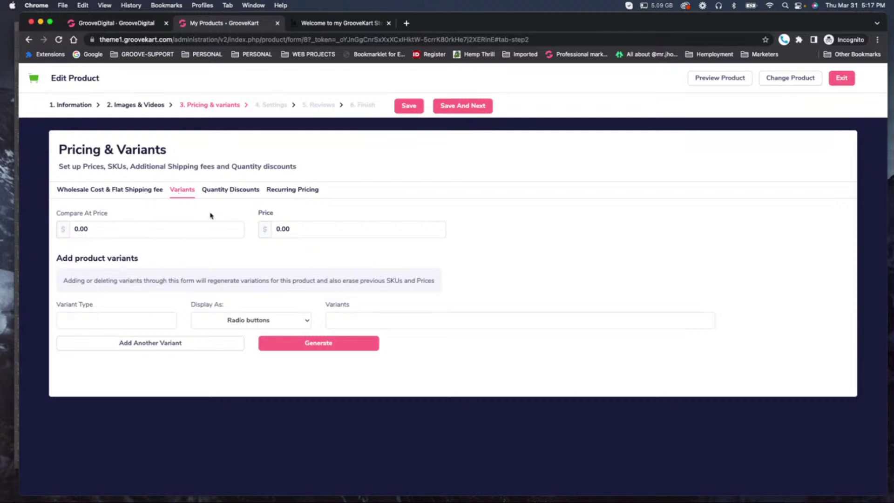
Switch to the Recurring Pricing tab to show the Create New Pricing Plan form.
click(302, 191)
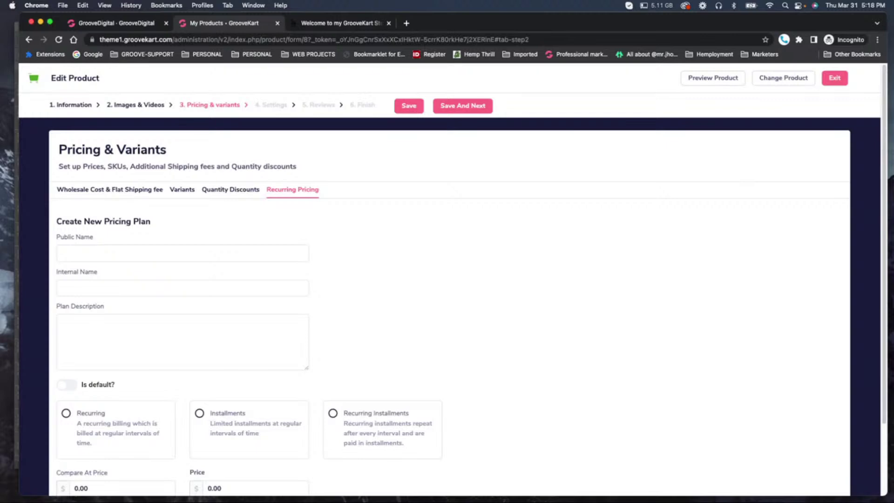
Type 'My Cool Strawberry Scented Candle' into the plan's Public Name field, fixing typos.
click(96, 256)
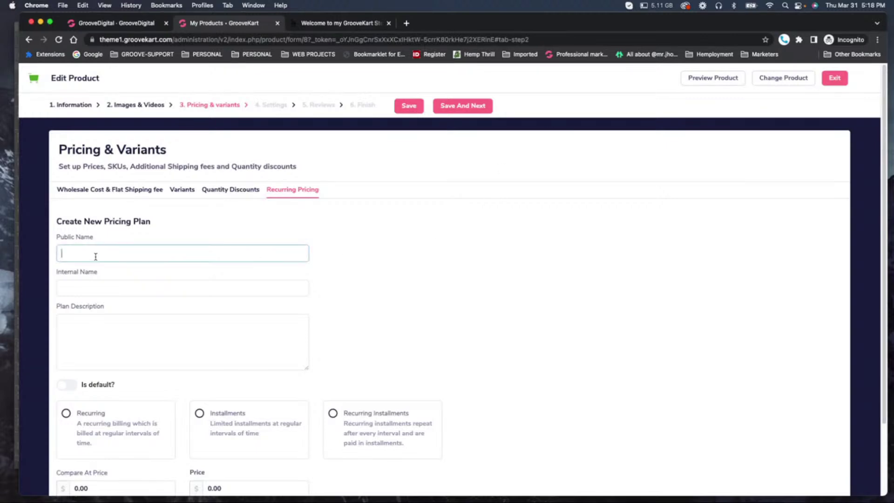
text(My Cool Ser)
key(BackSpace)
key(BackSpace)
text(cented Candeley)
key(BackSpace)
key(BackSpace)
text(Strw)
key(BackSpace)
text(a)
key(BackSpace)
key(BackSpace)
key(BackSpace)
key(BackSpace)
key(BackSpace)
key(BackSpace)
key(BackSpace)
key(BackSpace)
key(BackSpace)
key(BackSpace)
key(BackSpace)
text(Str)
key(BackSpace)
key(BackSpace)
key(BackSpace)
key(BackSpace)
key(Left)
key(Left)
key(Left)
key(Left)
key(Left)
key(Left)
key(Left)
text(Strawberry)
click(149, 252)
text(Candel)
key(BackSpace)
key(BackSpace)
text(le)
Delete the leading 'My Cool' so the name reads 'Strawberry Scented Candle'.
scroll(198, 292, down, 3)
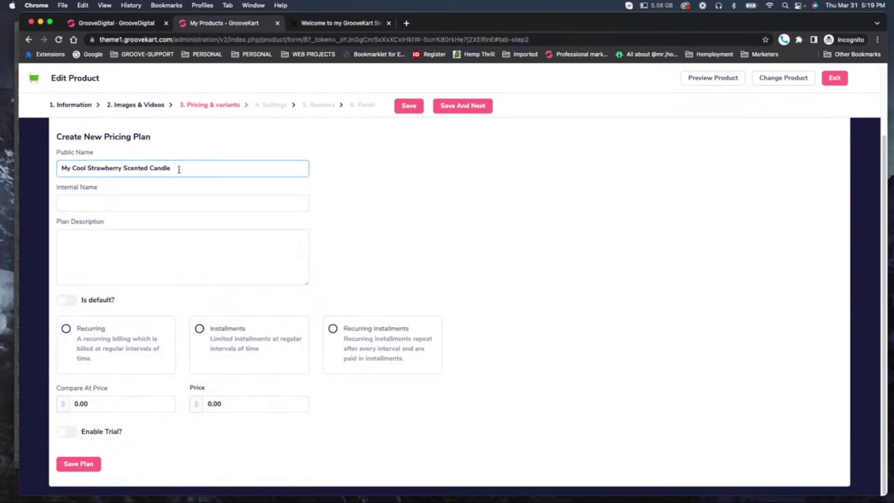
drag(178, 167, 40, 168)
key(Left)
key(BackSpace)
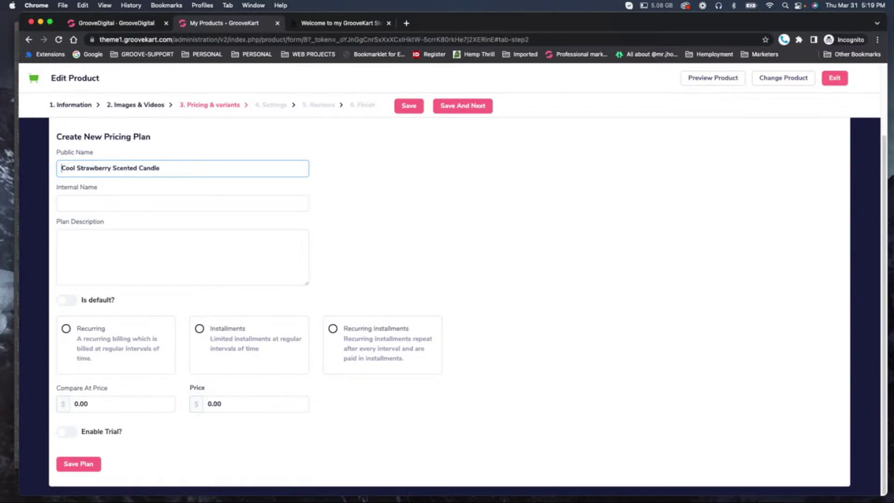
key(BackSpace)
drag(76, 169, 169, 175)
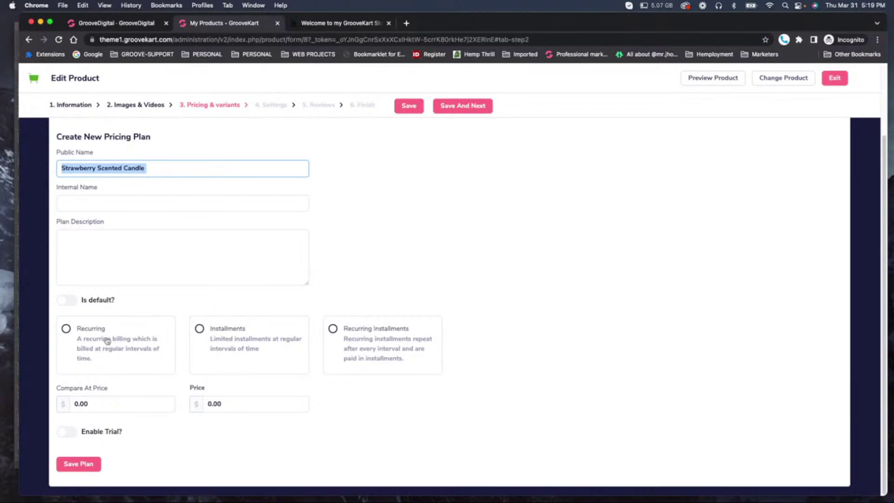
Try the plan's billing type options, leaving it on recurring billing.
click(67, 330)
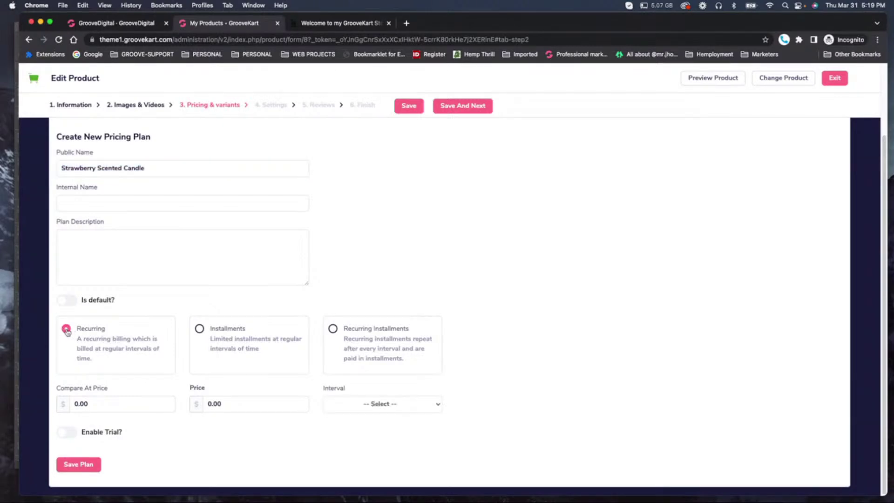
click(209, 339)
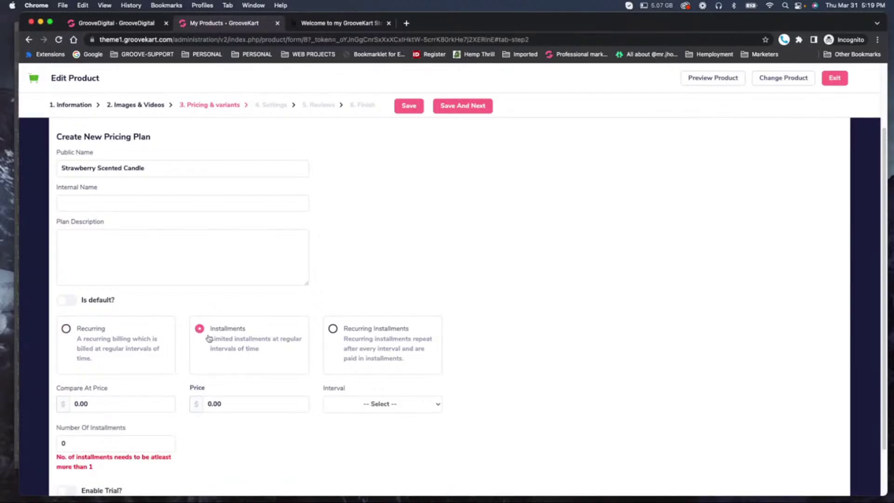
click(112, 335)
click(352, 339)
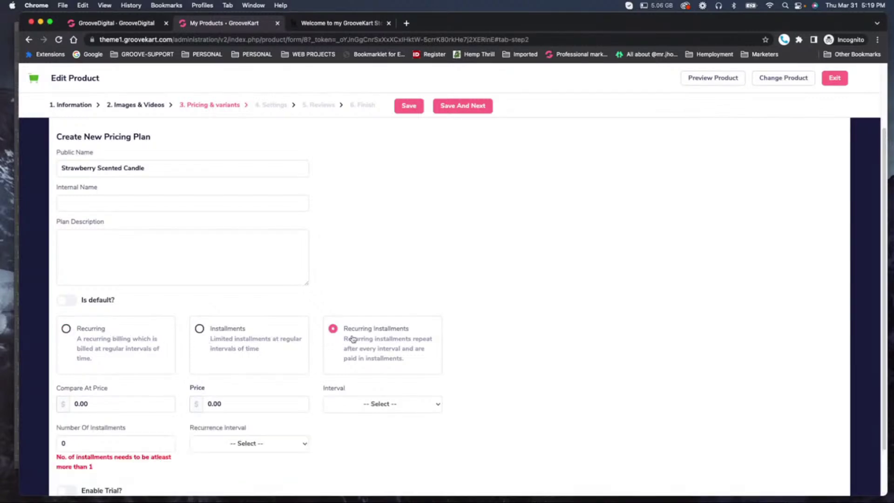
click(134, 336)
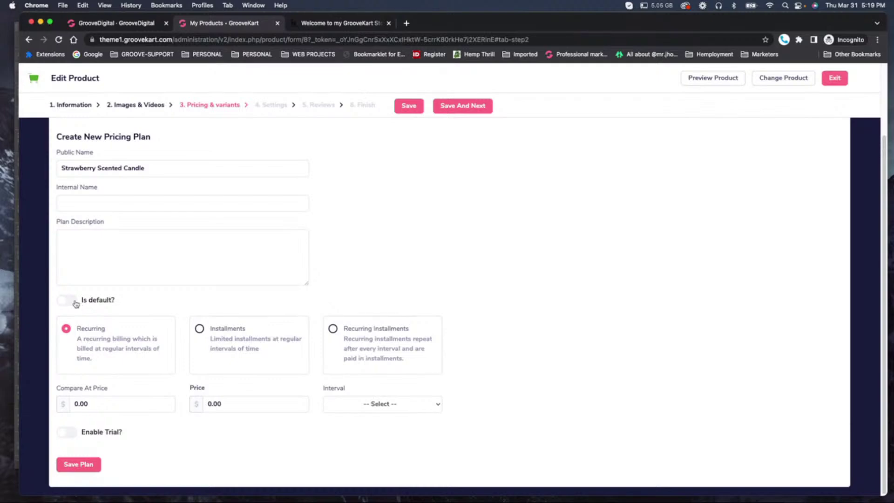
Paste the product name into the plan's Internal Name field.
drag(152, 167, 53, 165)
key(super+c)
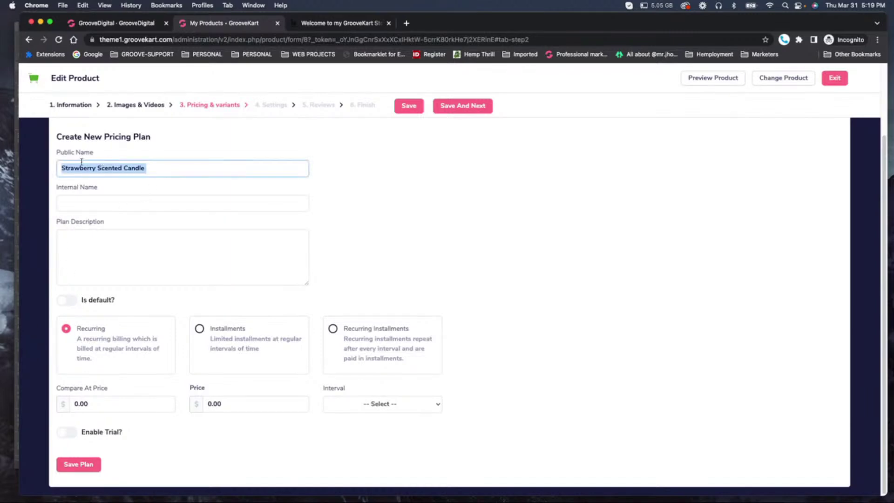
click(80, 207)
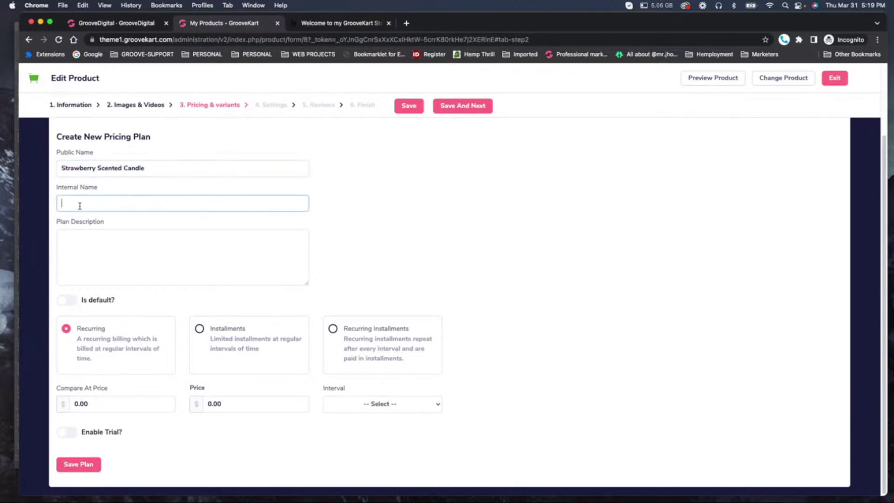
key(super+v)
Write the plan description 'You will receive a strawberry candle every 30 days for 6 months'.
click(115, 248)
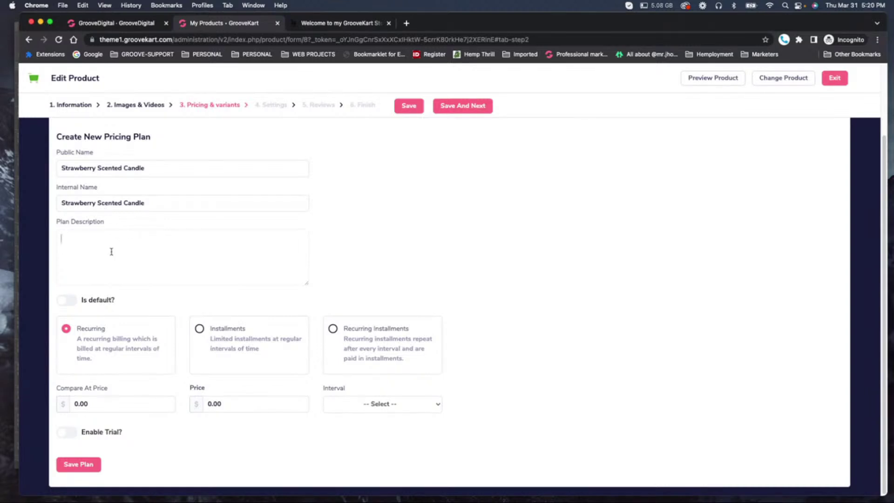
text(W)
key(BackSpace)
text(You will receive a swe)
key(BackSpace)
key(BackSpace)
key(BackSpace)
text(strawberry)
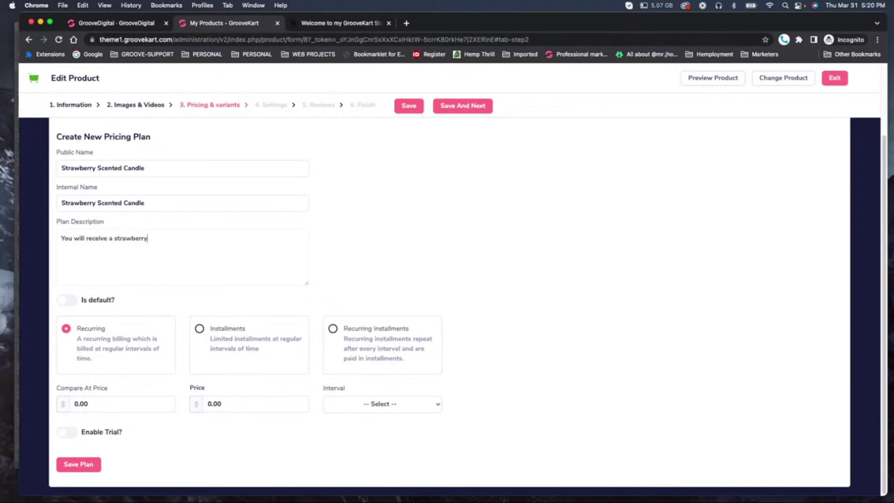
text( candle every 30 day for 6 months)
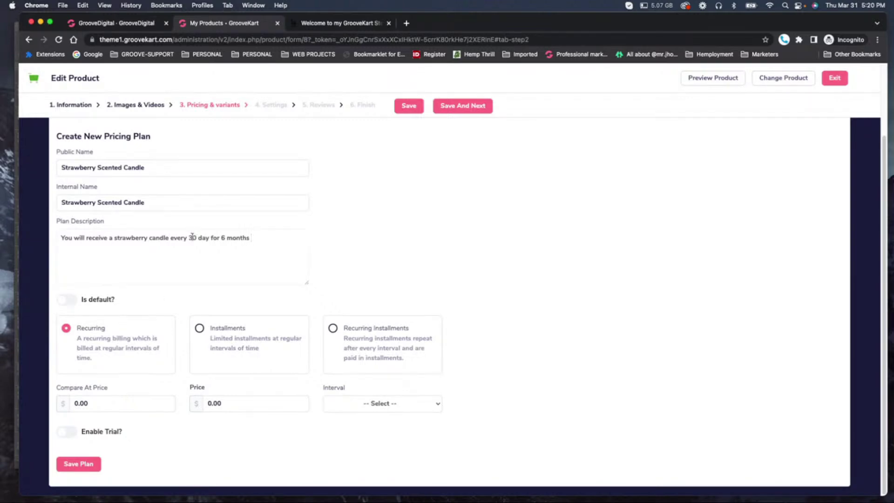
click(209, 238)
text(s)
Set the price to 9.99 and make the plan Recurring Installments.
click(219, 403)
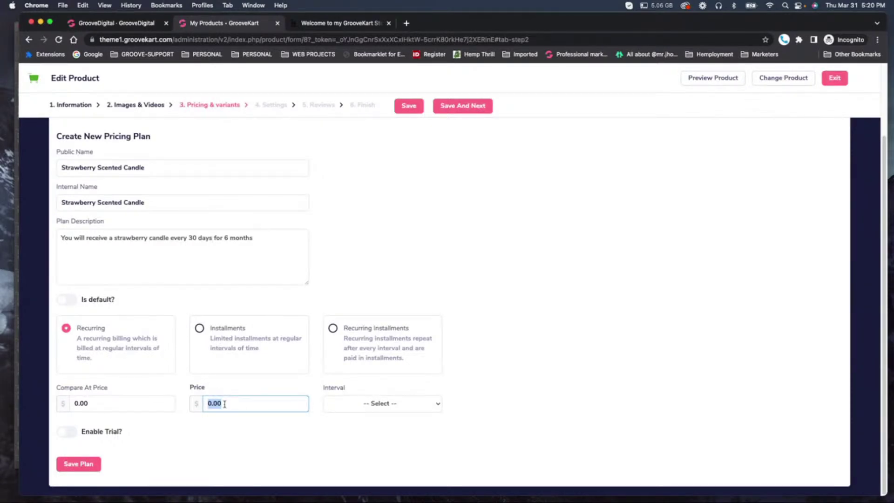
text(9.99)
click(383, 405)
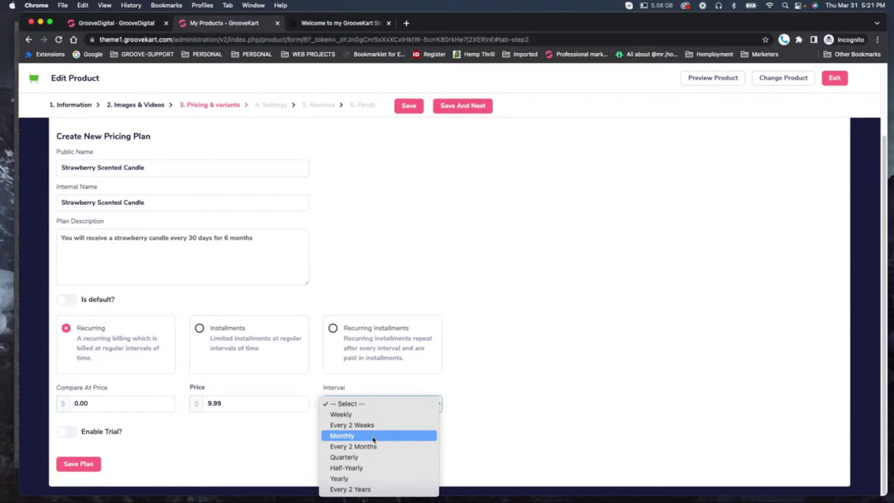
click(333, 328)
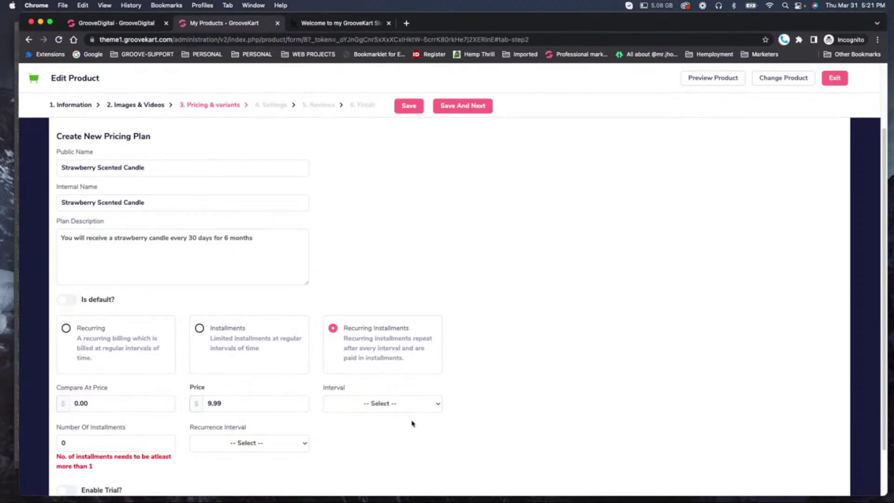
Bill monthly over 6 installments with an Every Year recurrence interval.
click(399, 403)
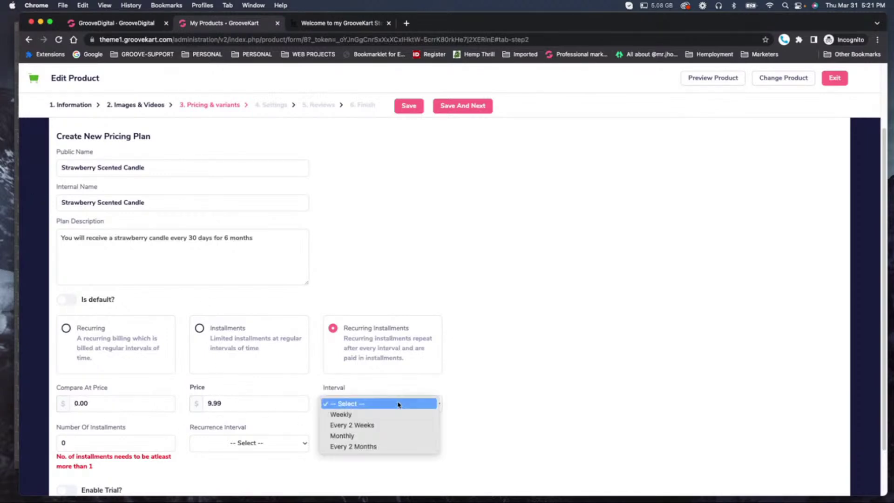
click(349, 437)
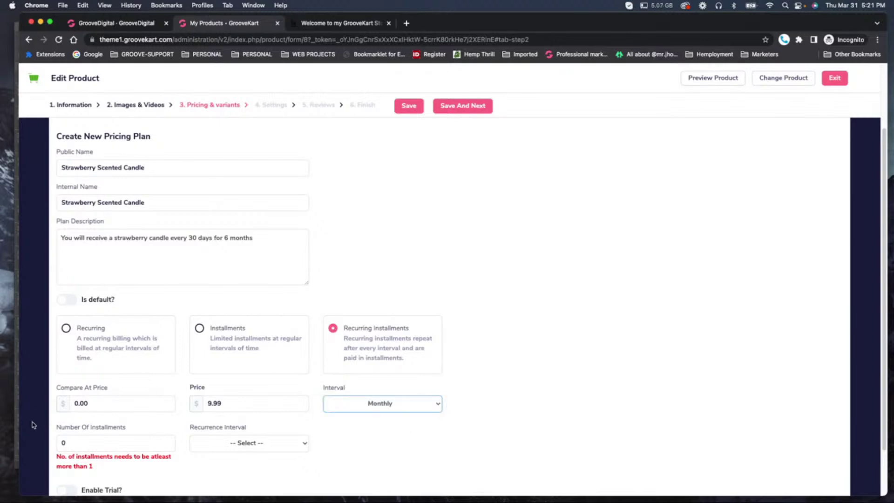
drag(79, 448, 44, 444)
text(6)
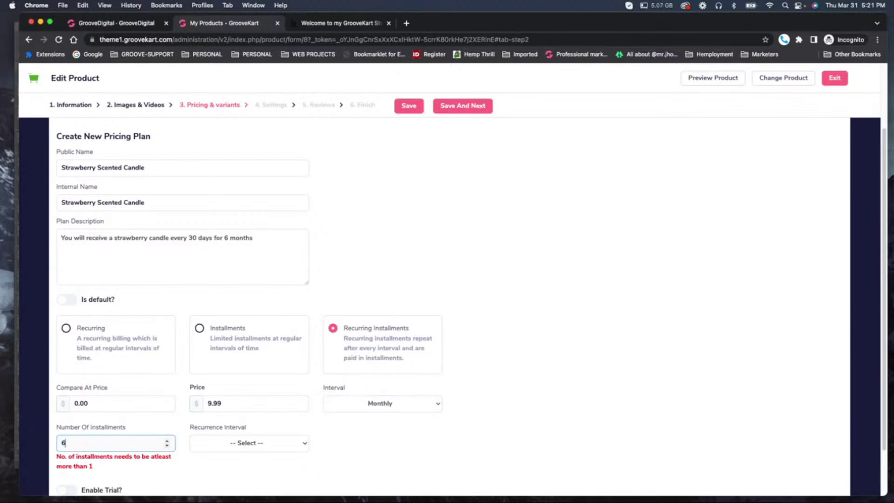
click(257, 443)
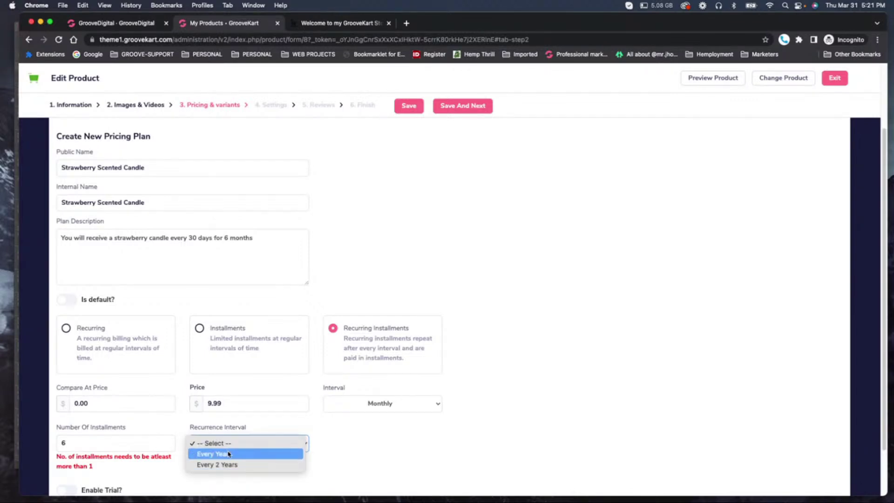
click(229, 454)
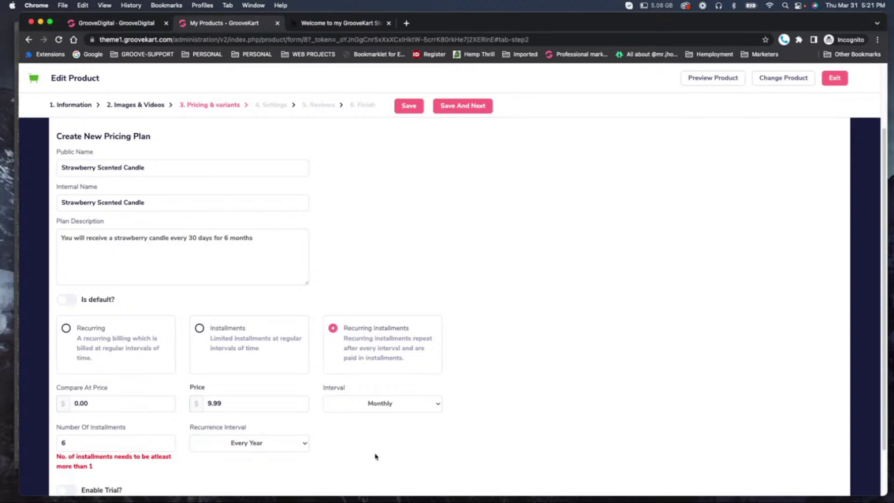
scroll(261, 425, down, 2)
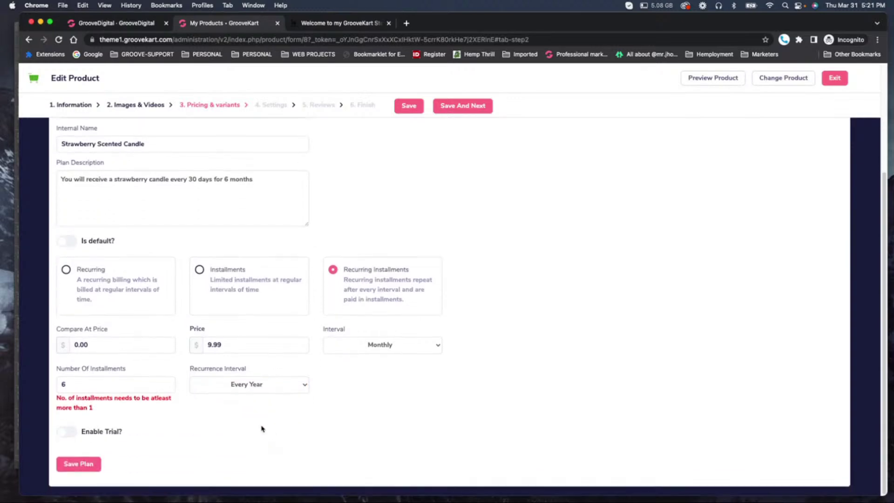
double_click(88, 391)
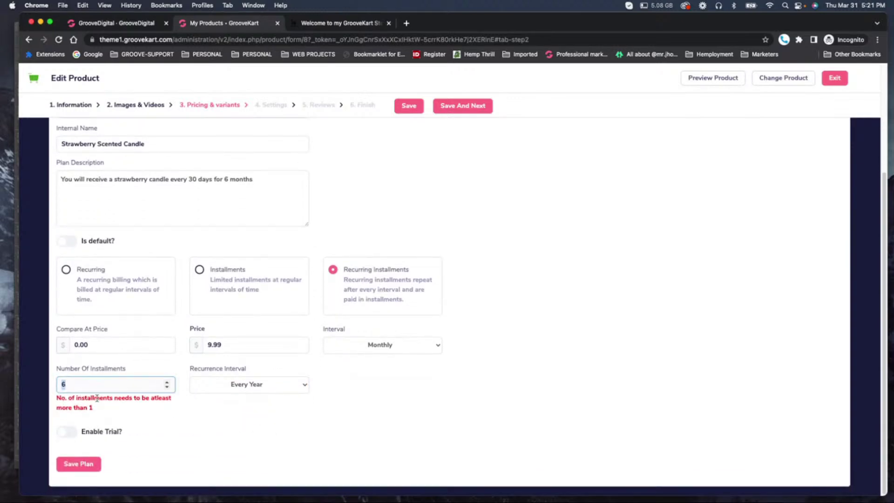
text(12)
key(BackSpace)
key(BackSpace)
text(6)
Enable the trial period, look at its price and length fields, then switch it off.
click(65, 436)
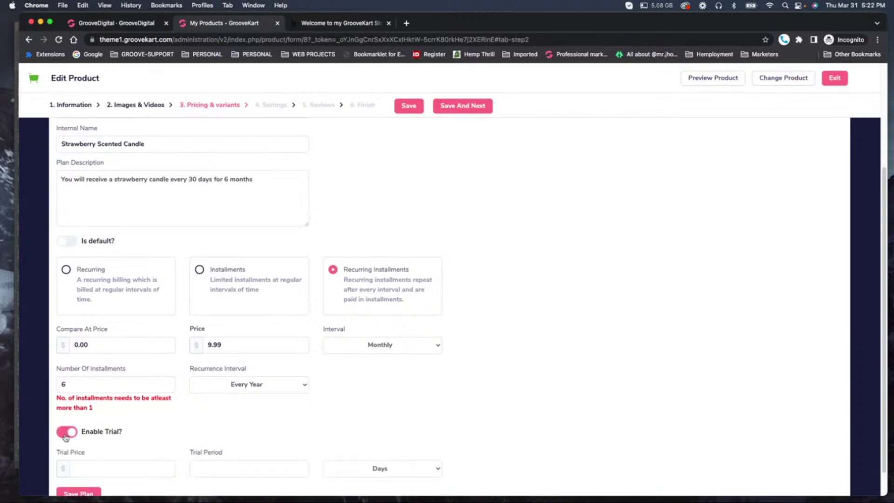
click(121, 468)
click(233, 468)
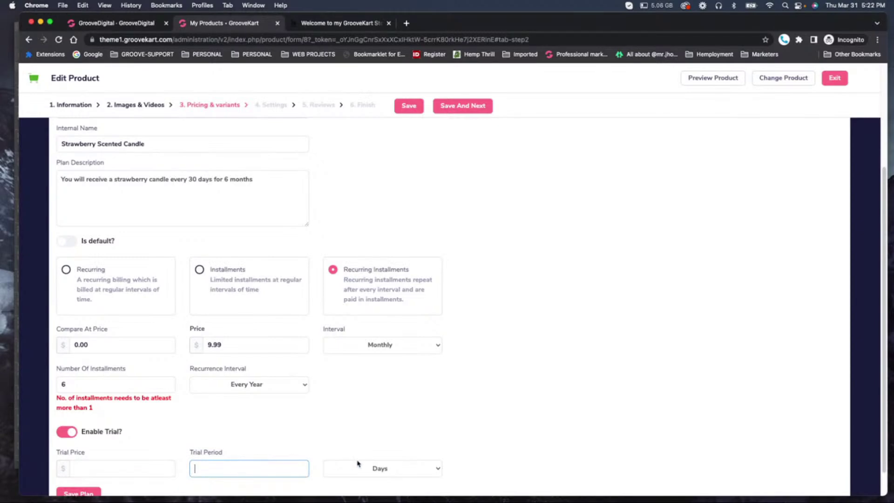
scroll(336, 450, down, 1)
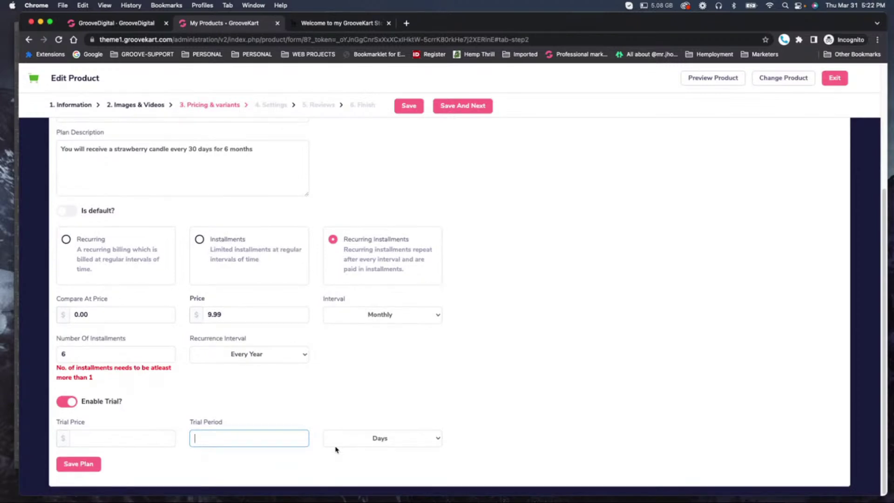
click(67, 401)
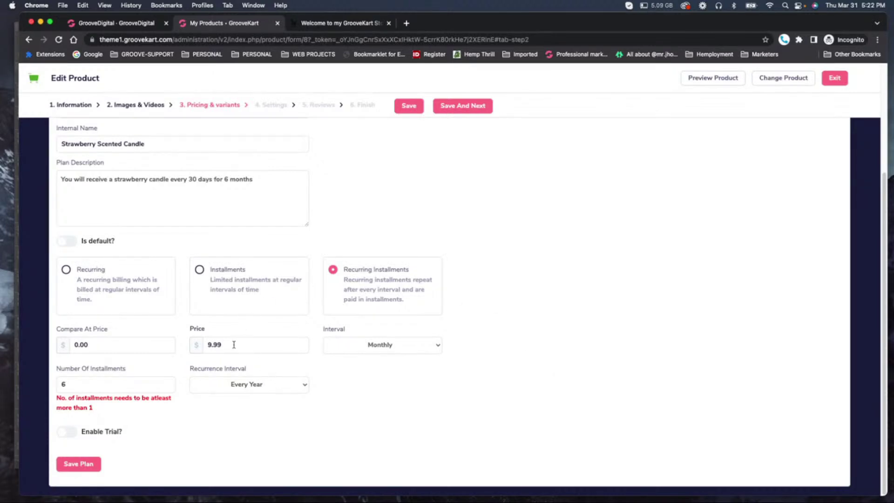
Change the price to 19.99 and switch the plan to Installments.
drag(235, 345, 185, 341)
text(19.99)
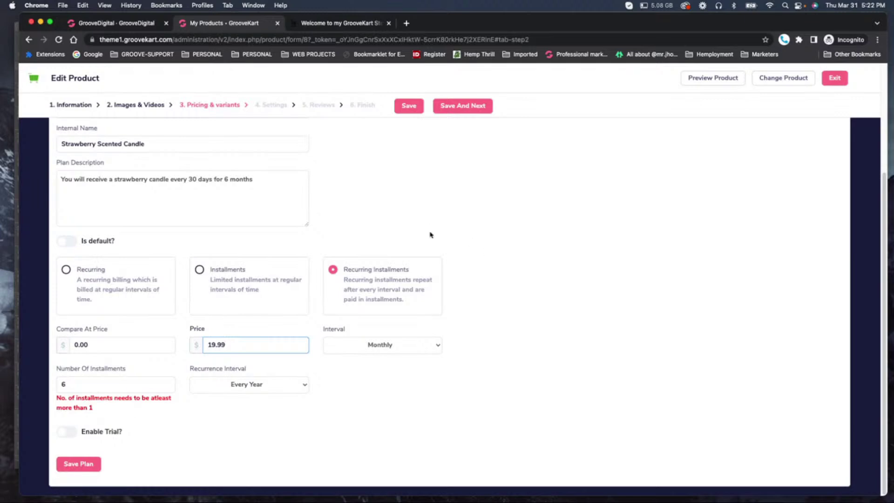
scroll(429, 233, up, 2)
scroll(376, 264, down, 2)
click(200, 277)
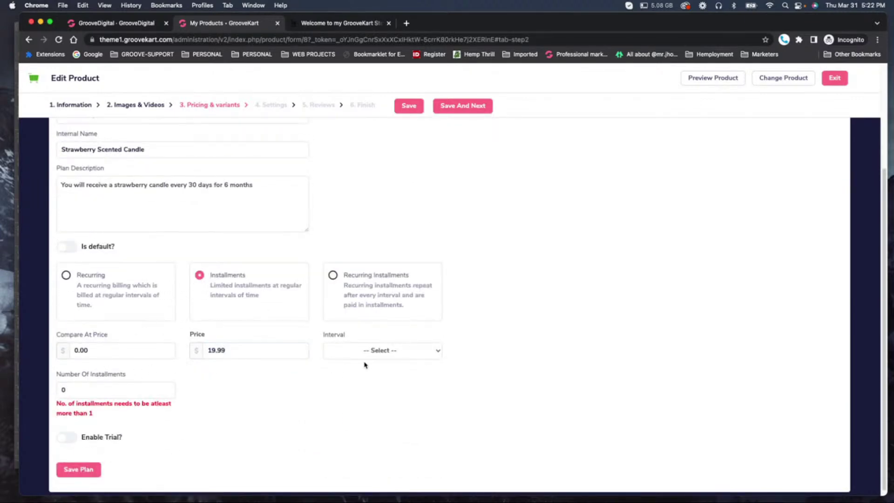
Bill the installments monthly with 6 installments.
click(389, 351)
click(388, 351)
click(387, 350)
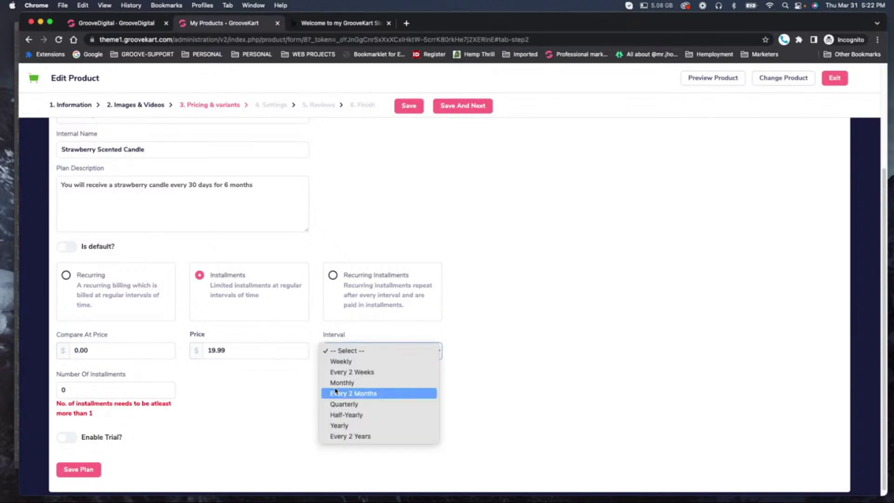
click(355, 384)
click(101, 391)
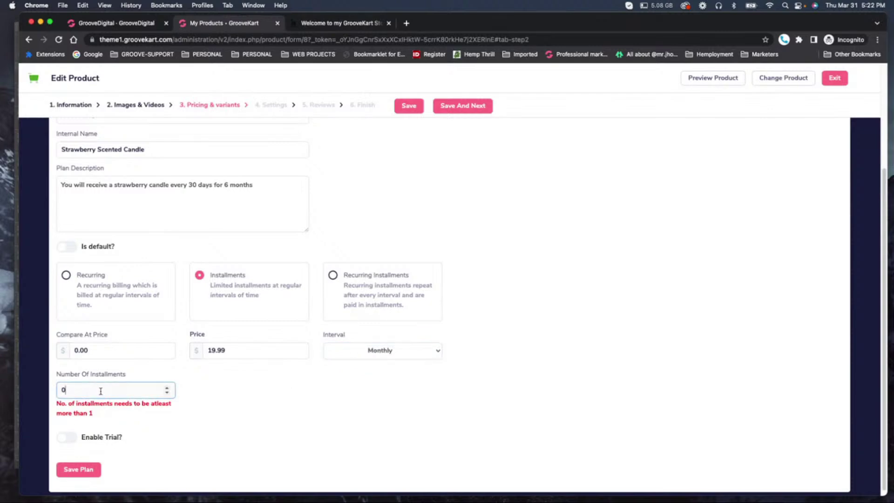
key(BackSpace)
text(6)
Save the Strawberry Scented Candle pricing plan.
scroll(250, 311, up, 3)
scroll(251, 333, down, 3)
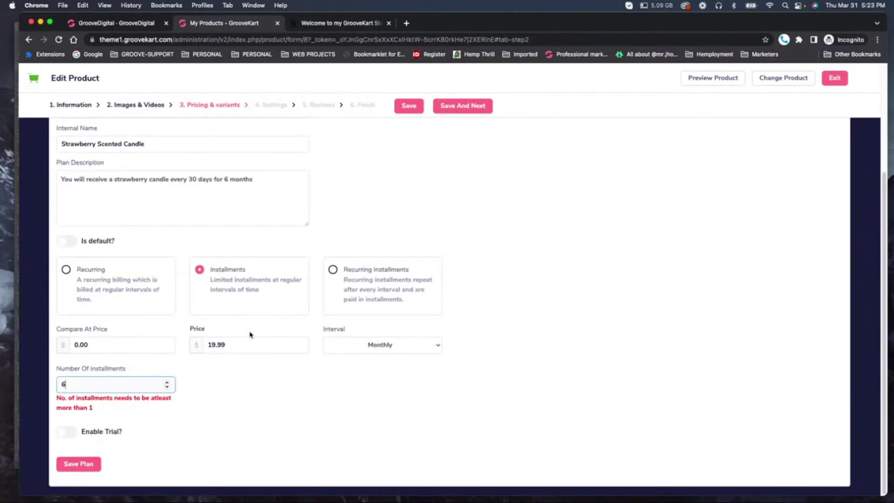
click(77, 465)
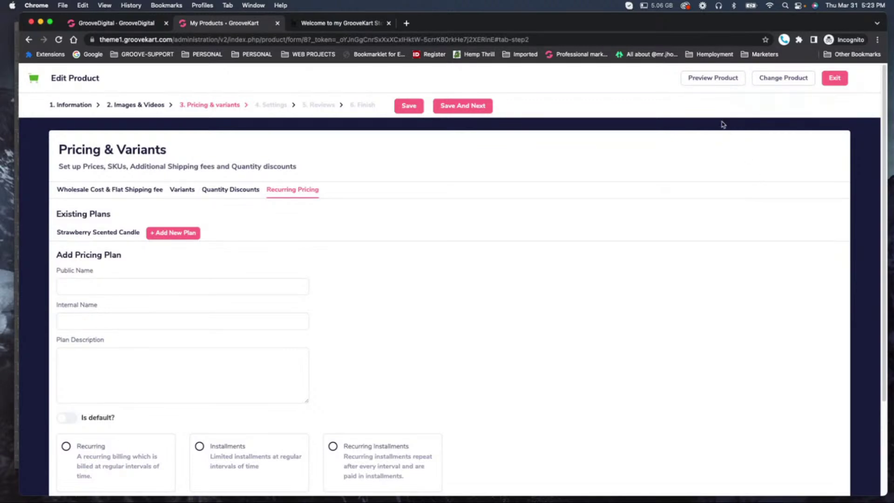
Save the pricing and move through settings, choosing Default Product Layout 4, to the reviews step.
click(409, 107)
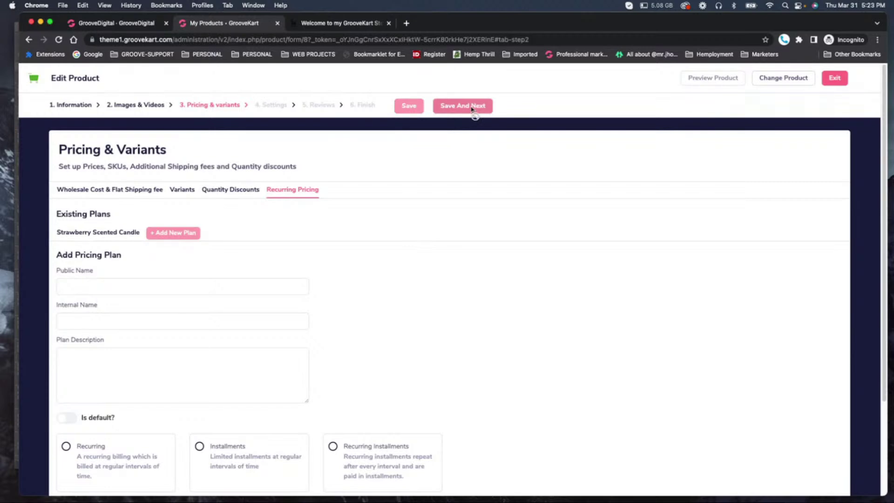
scroll(431, 287, down, 3)
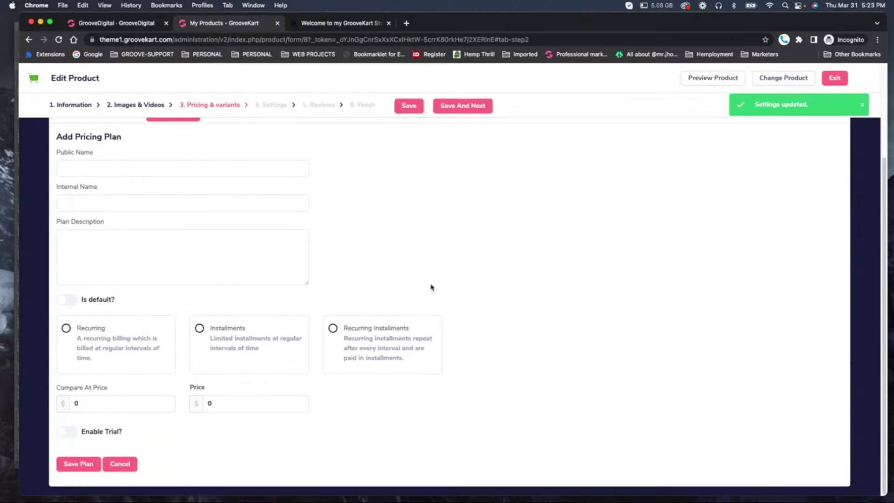
scroll(431, 287, up, 3)
click(470, 106)
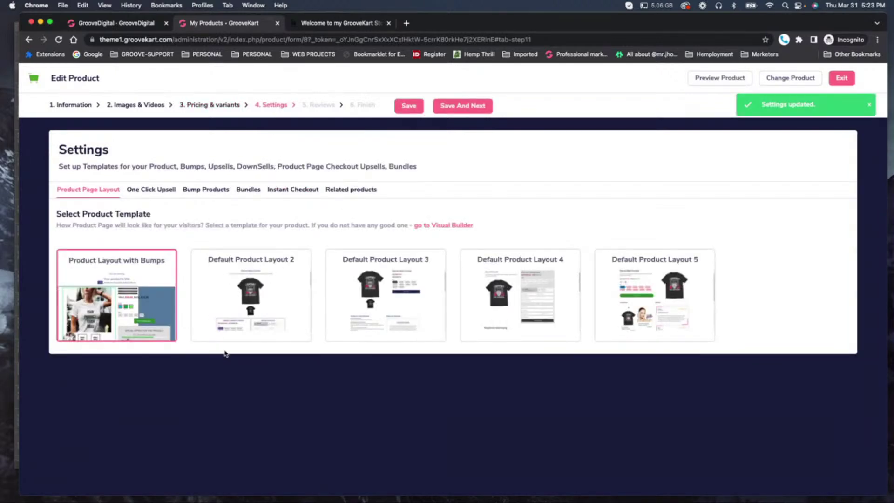
click(543, 292)
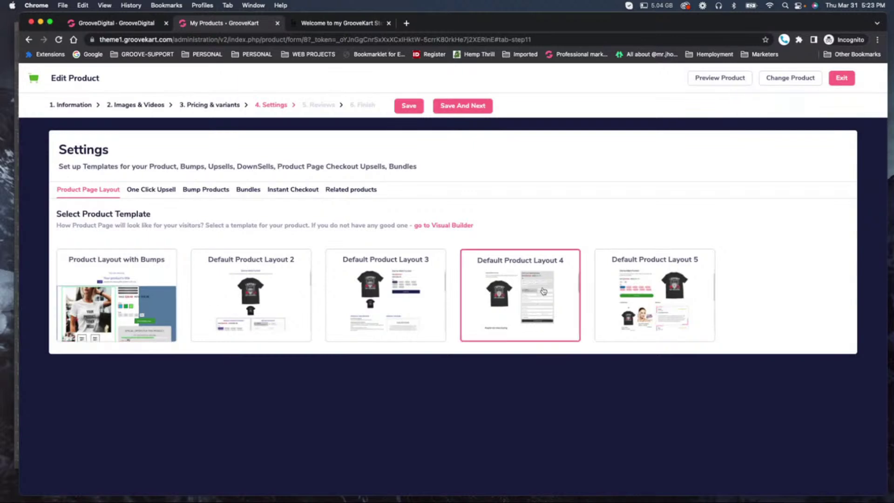
click(457, 109)
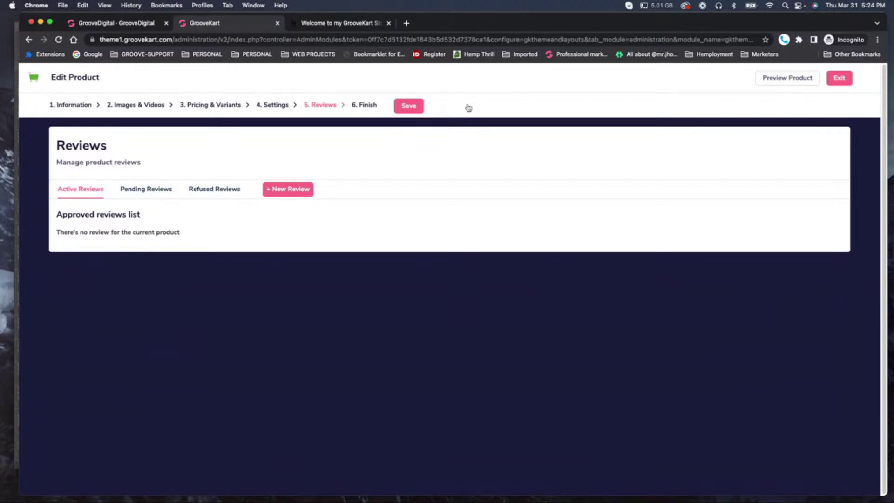
click(409, 106)
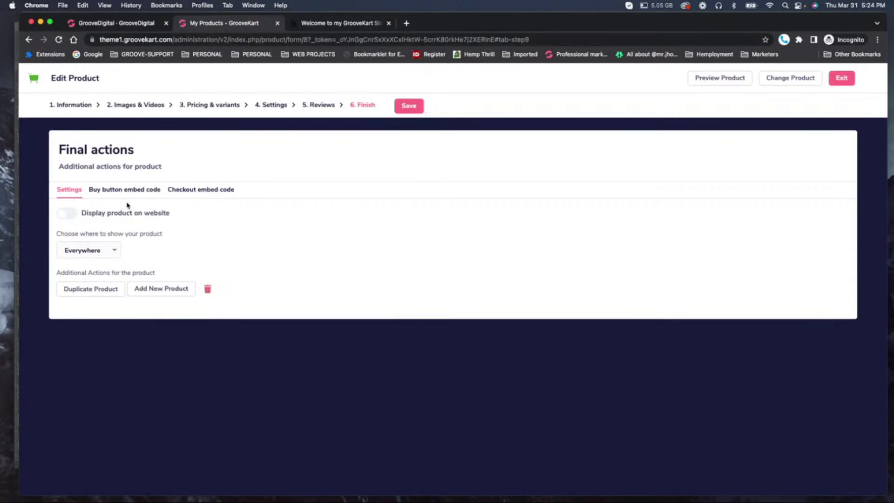
Display the product on the website Everywhere and preview it on the storefront.
click(67, 213)
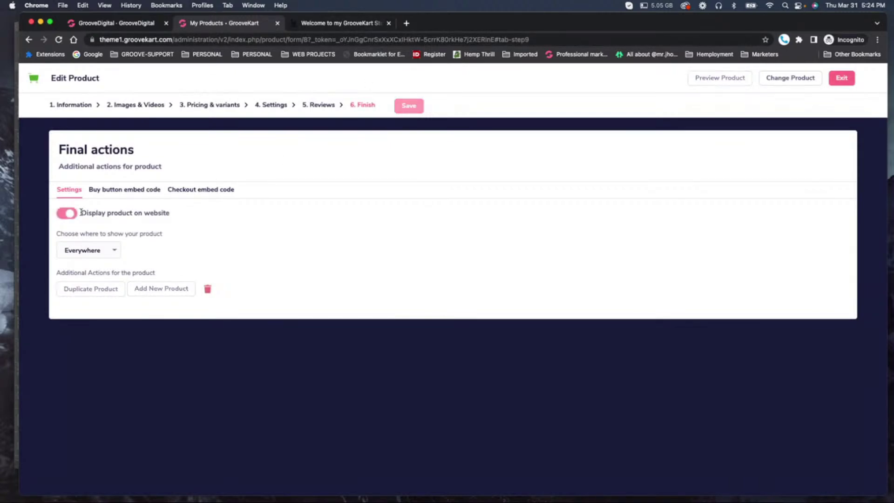
click(74, 256)
click(75, 257)
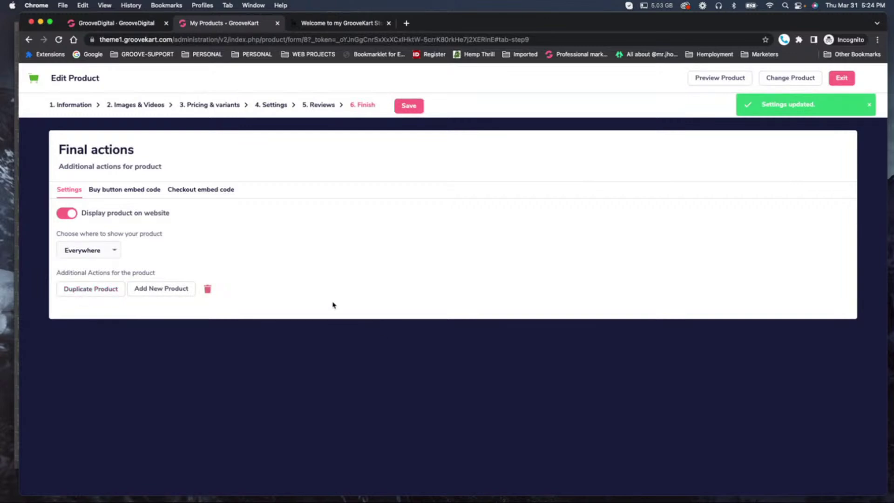
click(723, 78)
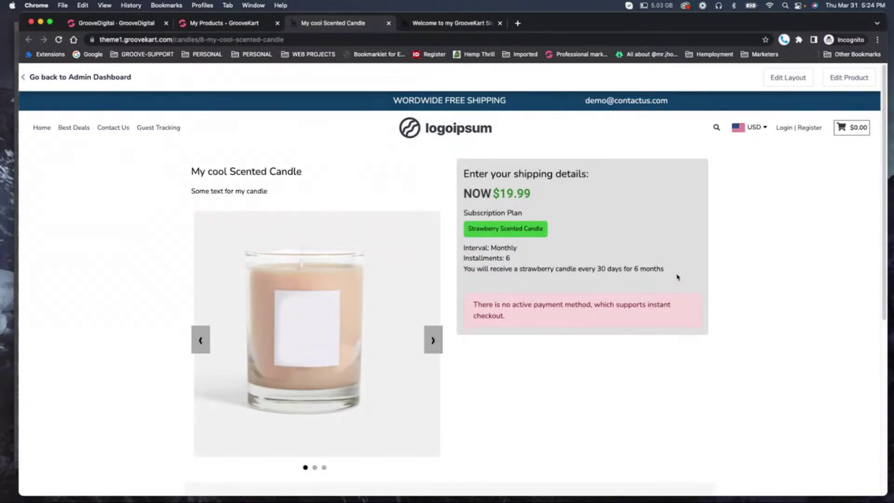
Browse the candle's product images and check the Interval: Monthly and Installments: 6 lines.
click(433, 340)
click(433, 341)
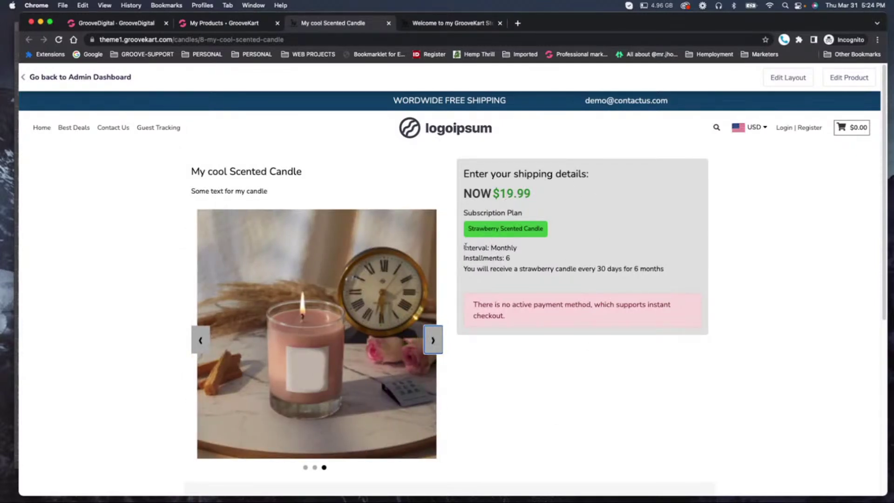
triple_click(523, 249)
drag(465, 259, 511, 259)
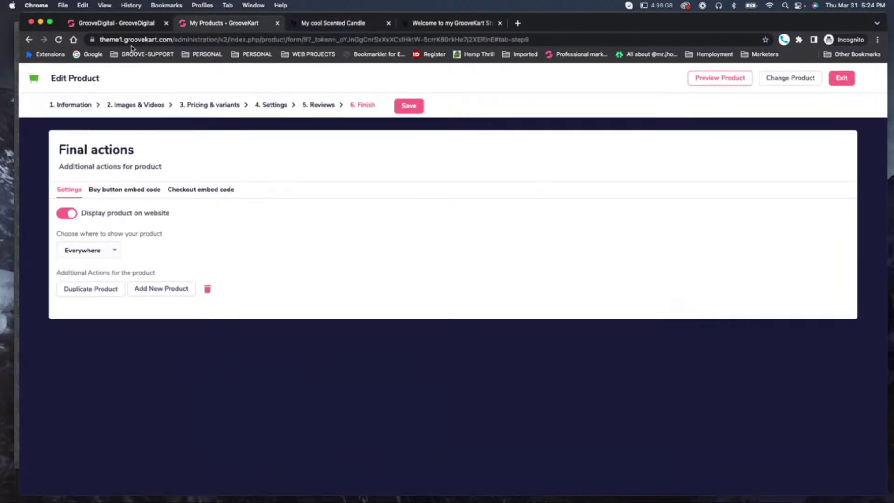
Exit the product editor, compare the homepage and candle page, and return to My Products.
click(236, 24)
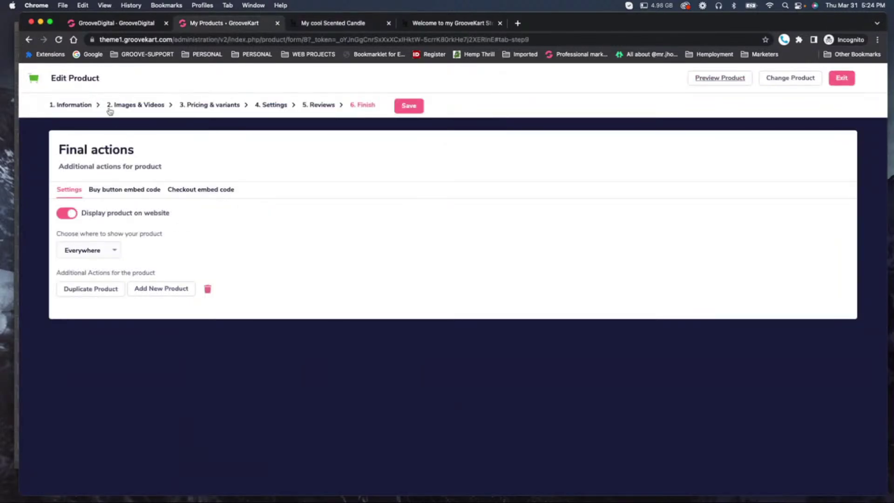
click(838, 77)
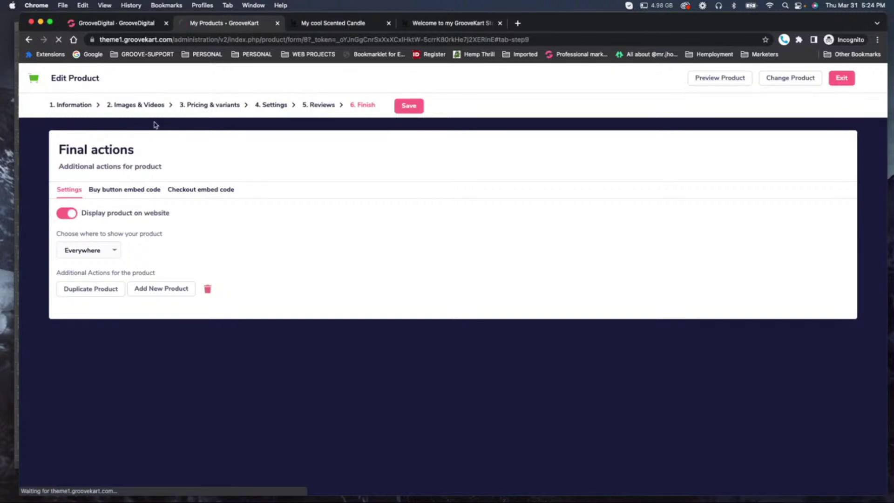
click(435, 26)
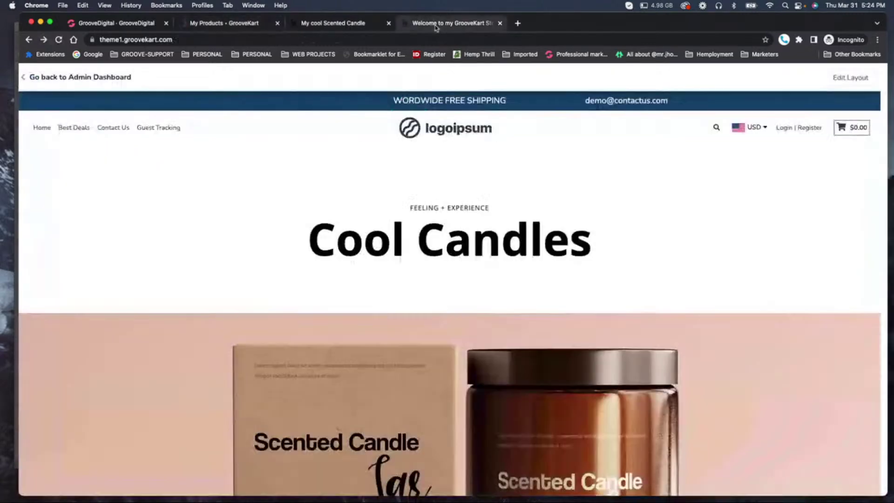
click(351, 31)
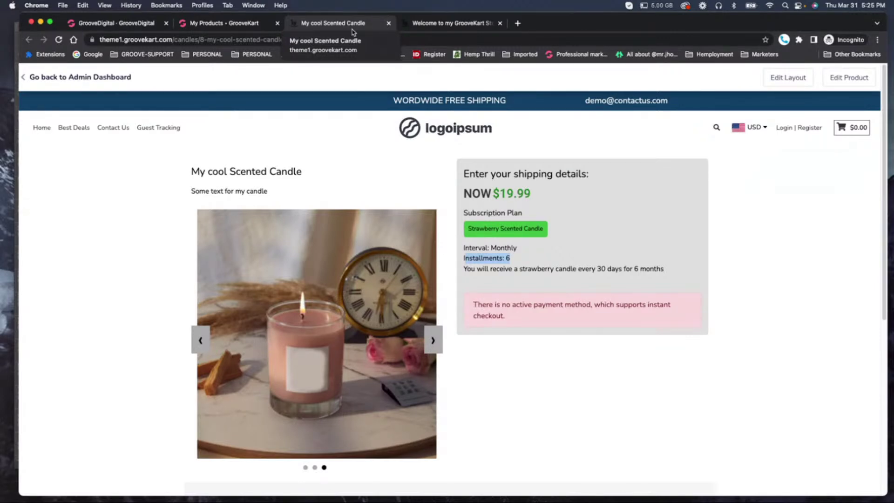
click(452, 22)
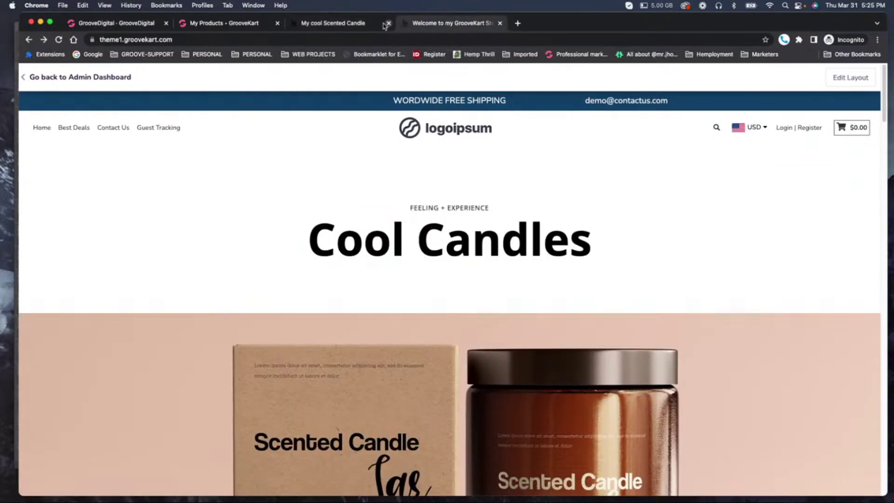
scroll(387, 142, down, 15)
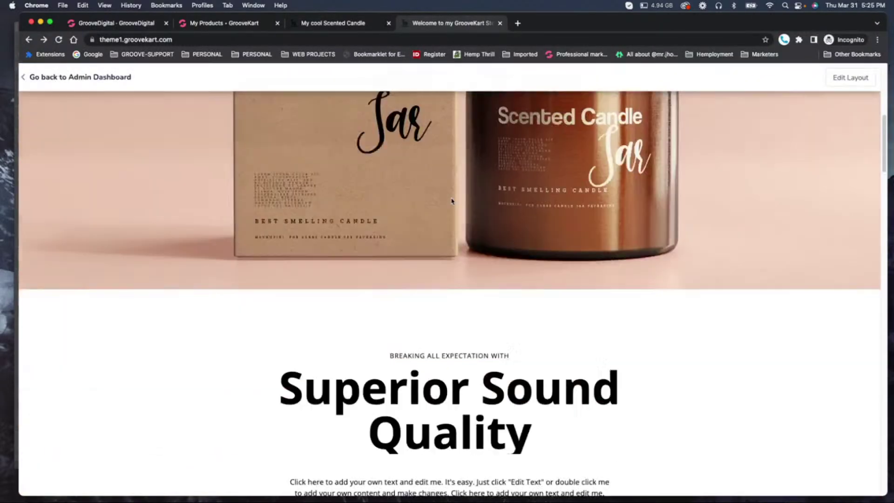
scroll(452, 201, down, 3)
scroll(451, 200, up, 18)
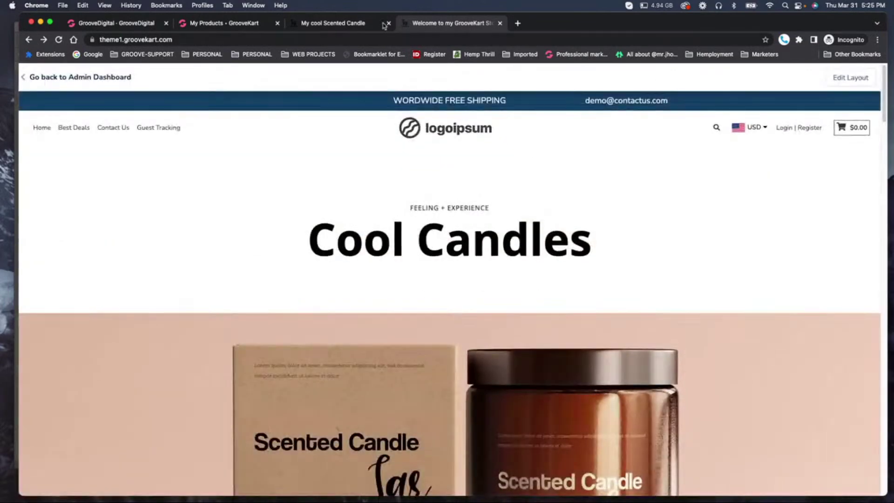
click(328, 24)
click(247, 24)
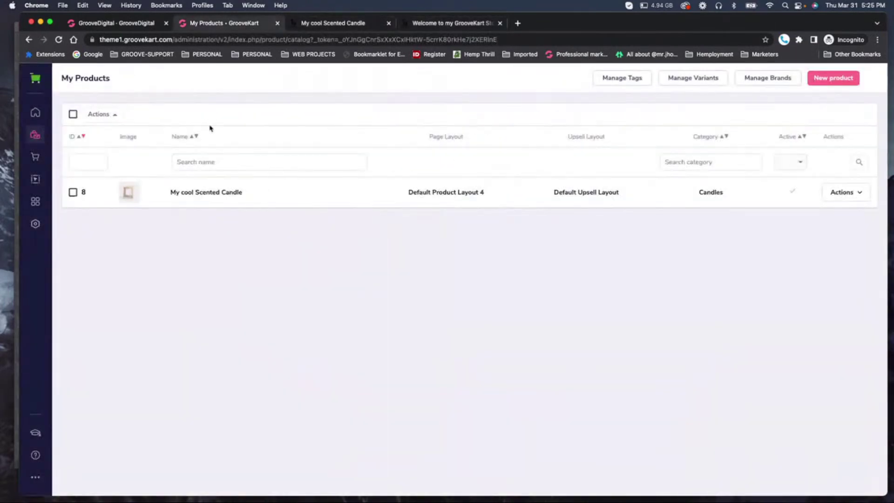
Open the homepage Page Builder in a new tab.
right_click(40, 182)
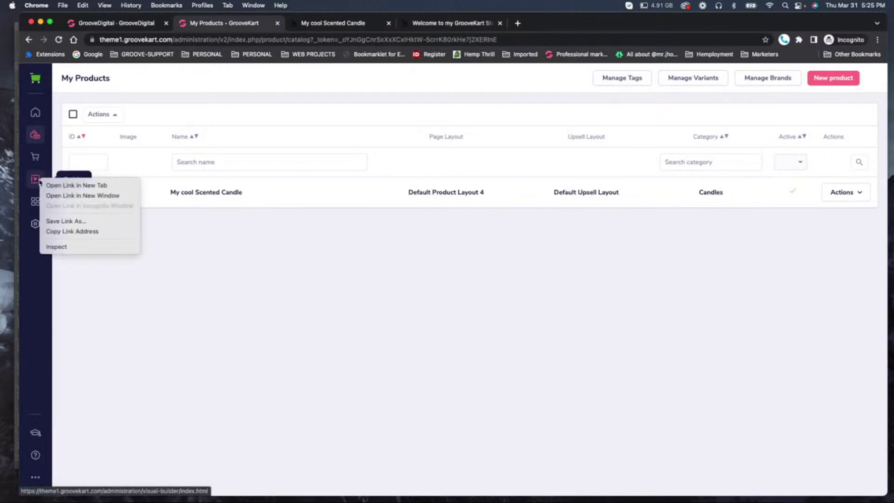
click(75, 185)
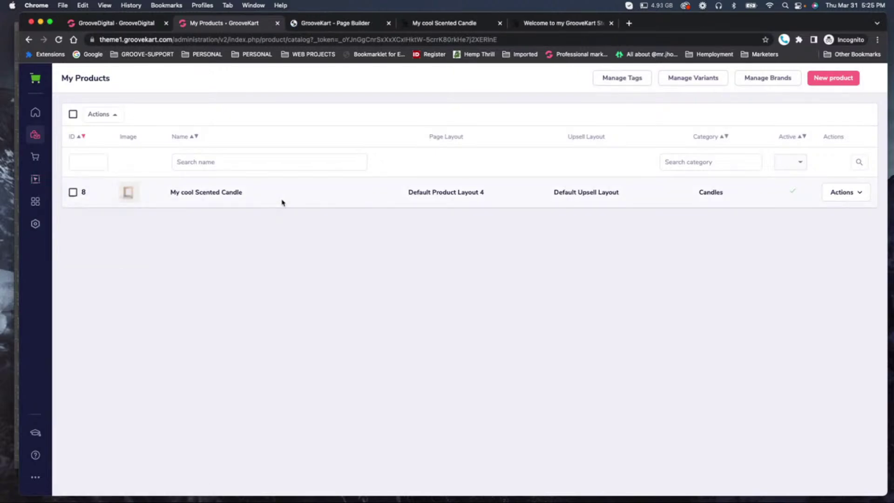
click(335, 23)
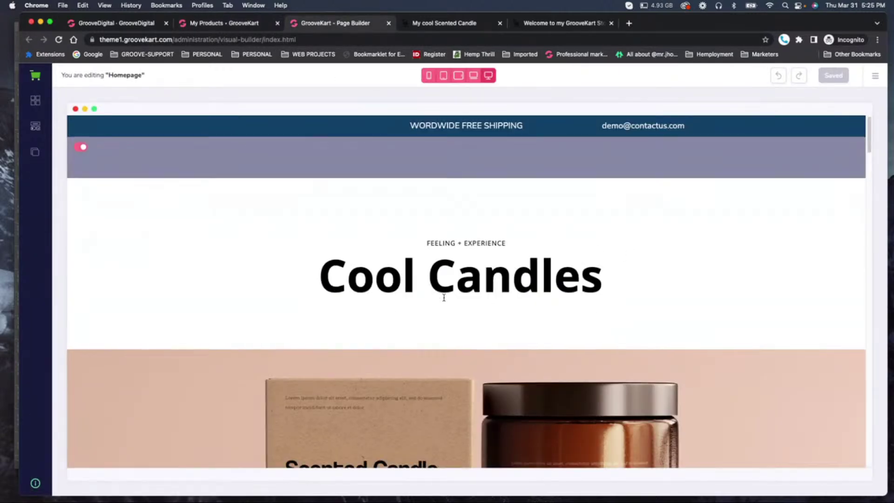
scroll(445, 297, down, 10)
scroll(445, 297, down, 3)
Link the SHOP PRO! button to the product My cool Scented Candle.
click(475, 259)
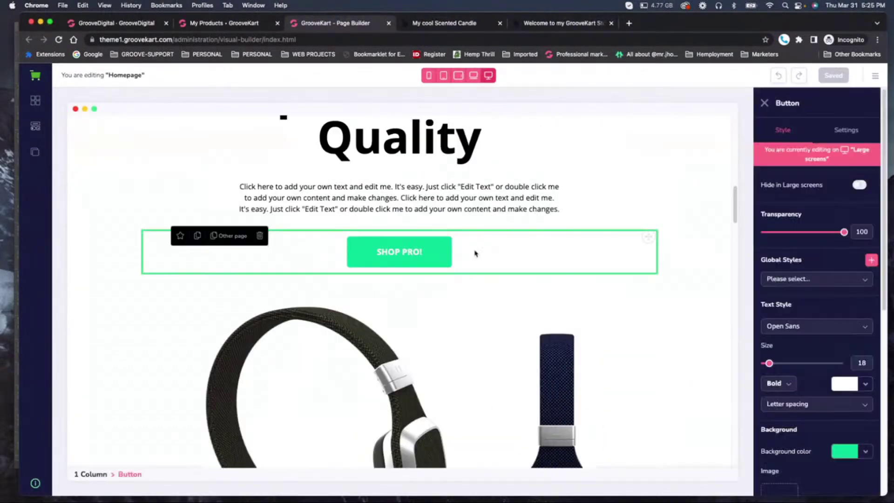
click(854, 133)
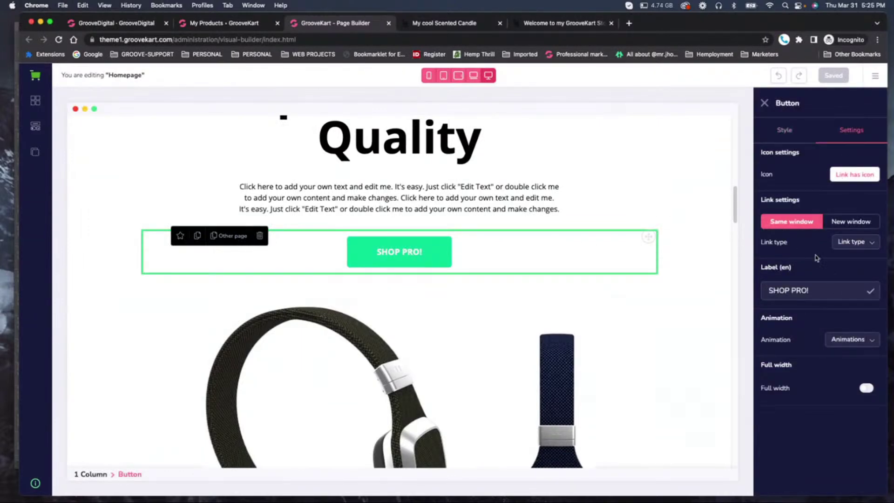
click(848, 243)
click(848, 289)
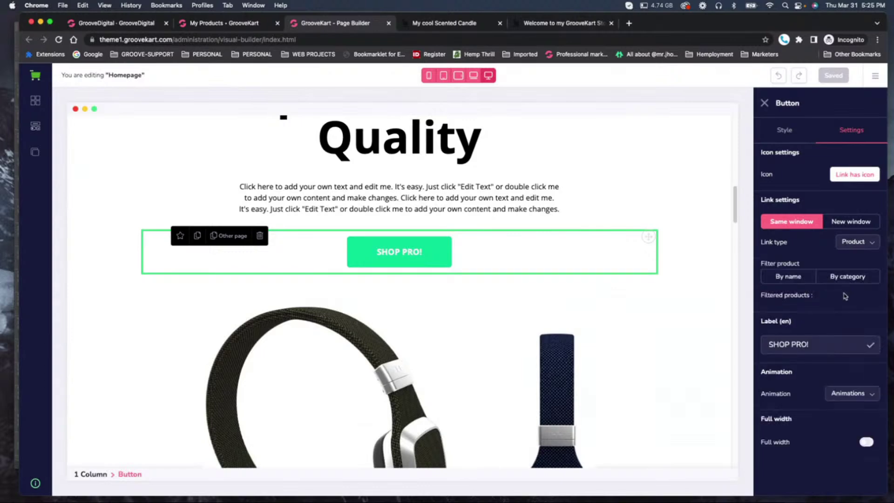
click(792, 277)
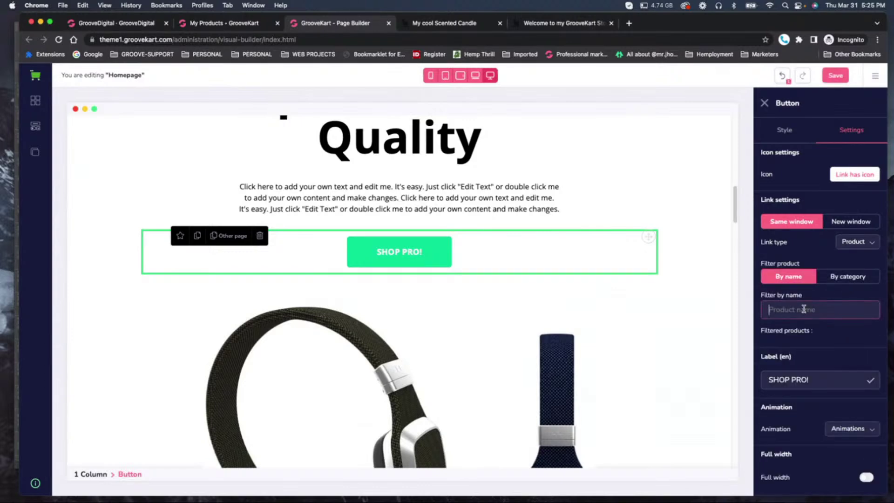
text(co)
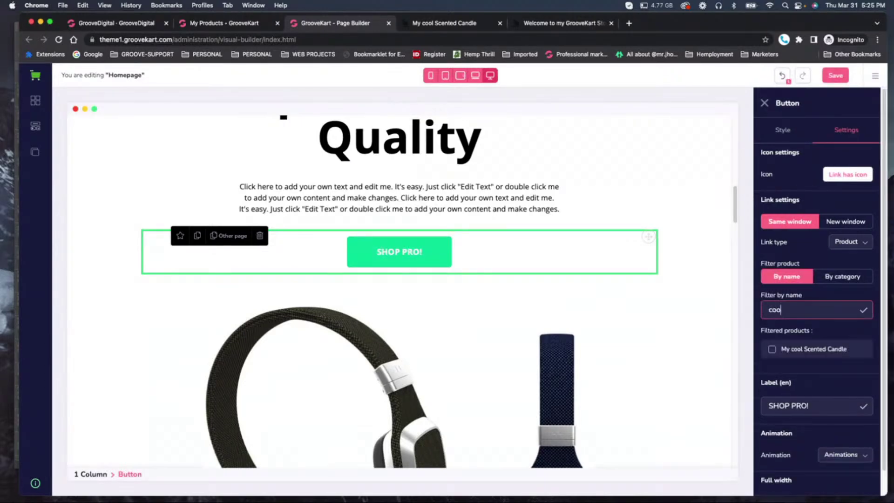
text(o)
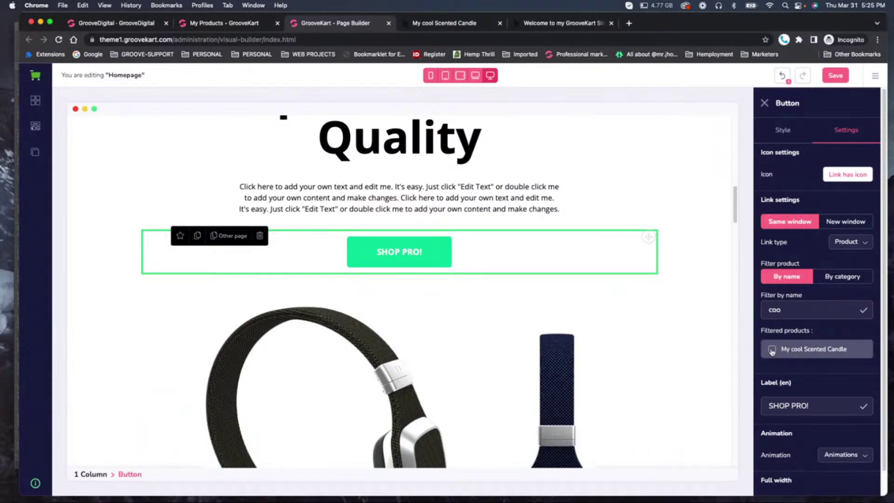
click(772, 352)
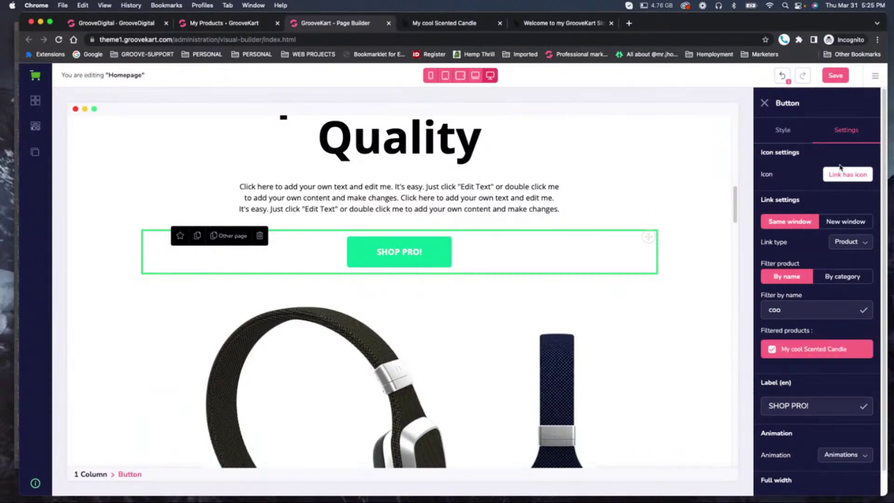
Relabel the button COOL SCENTED CANDLE and save the homepage.
scroll(832, 357, down, 1)
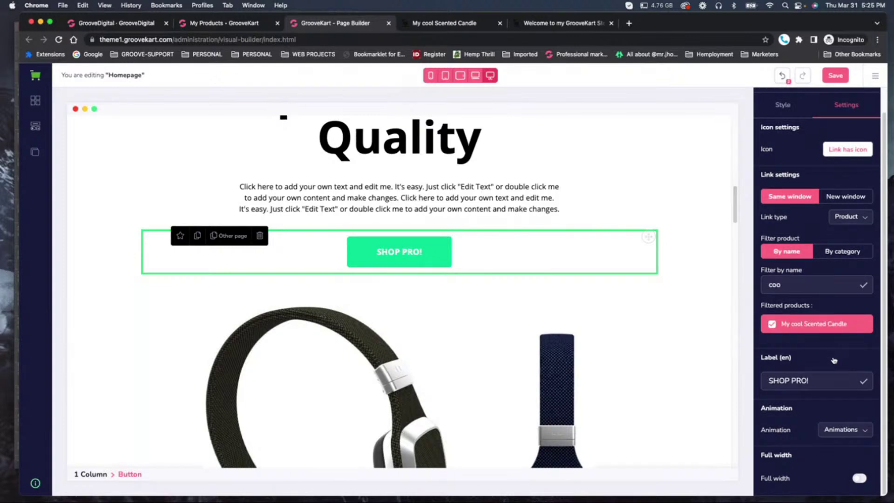
scroll(833, 326, up, 1)
click(792, 130)
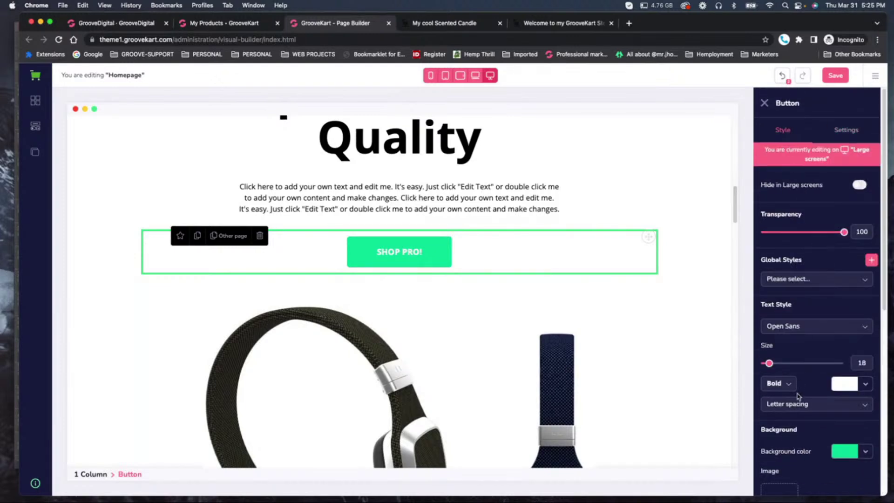
scroll(825, 401, down, 12)
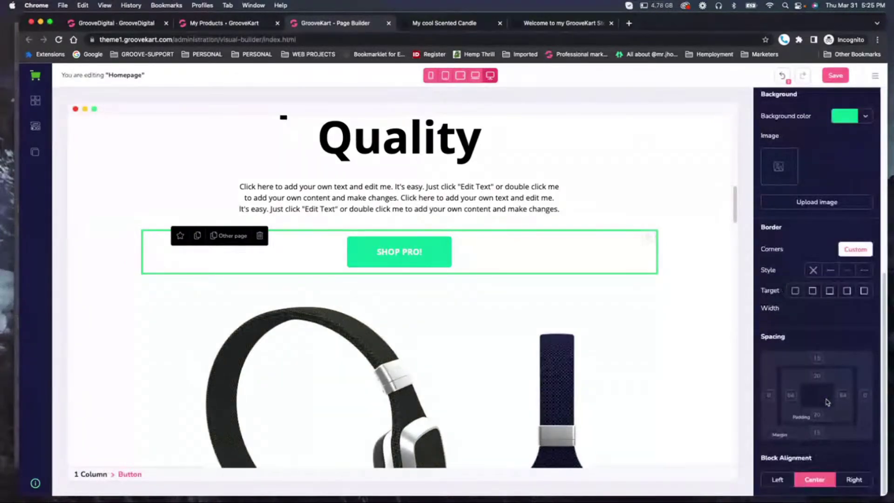
scroll(824, 396, up, 12)
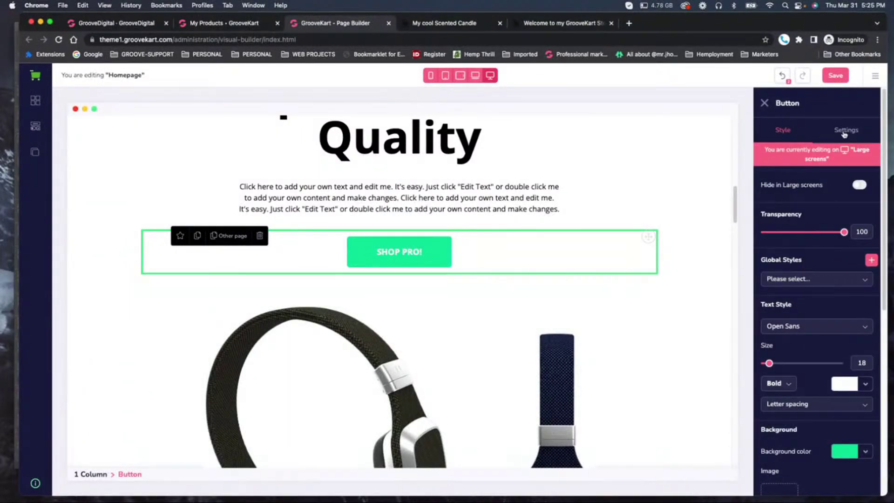
click(844, 132)
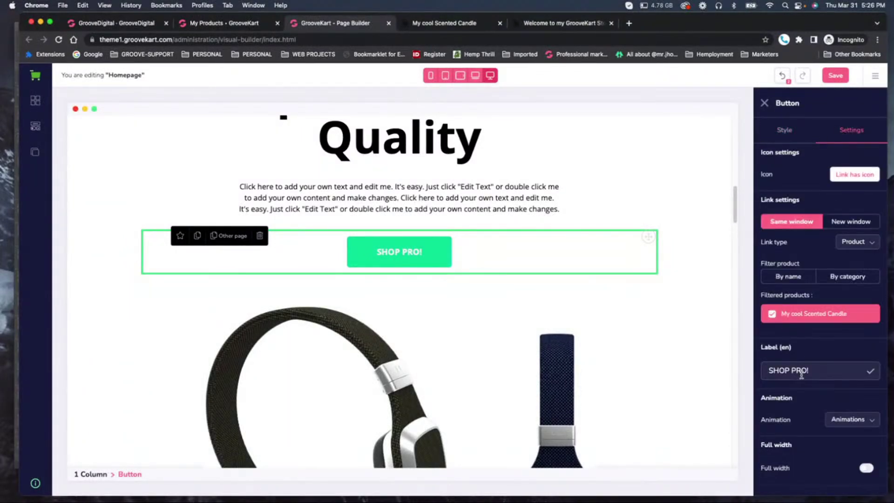
drag(815, 372, 750, 368)
text(COOL)
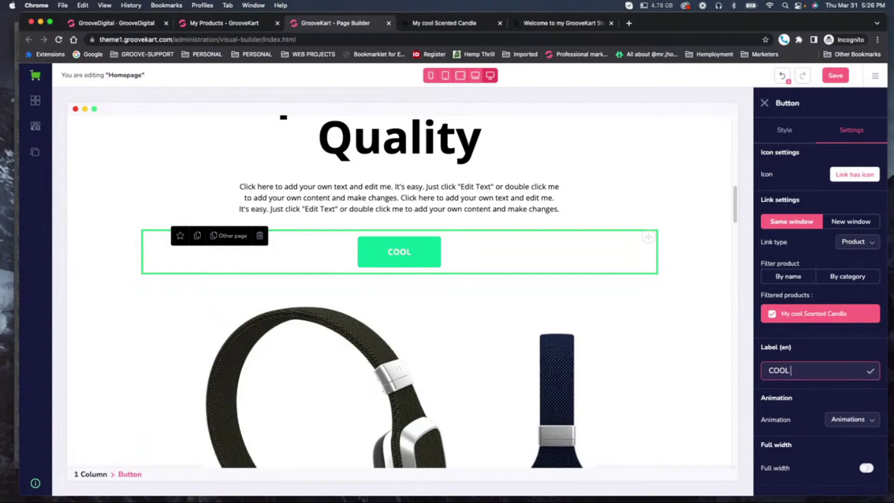
text( SCENT)
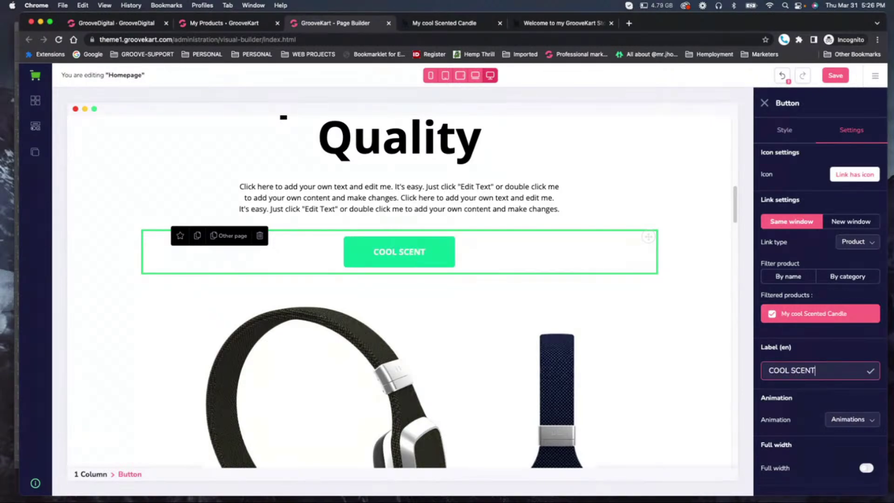
text(ENT)
key(BackSpace)
key(BackSpace)
key(BackSpace)
text(ED CANDLE)
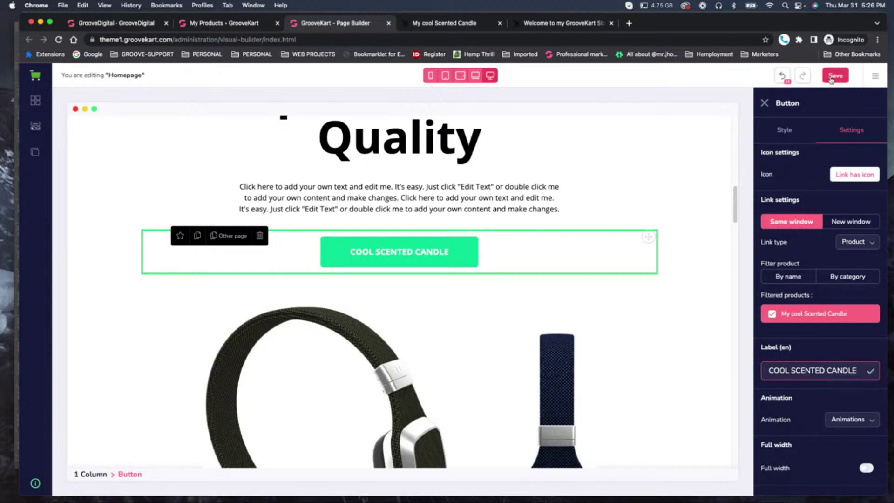
click(833, 76)
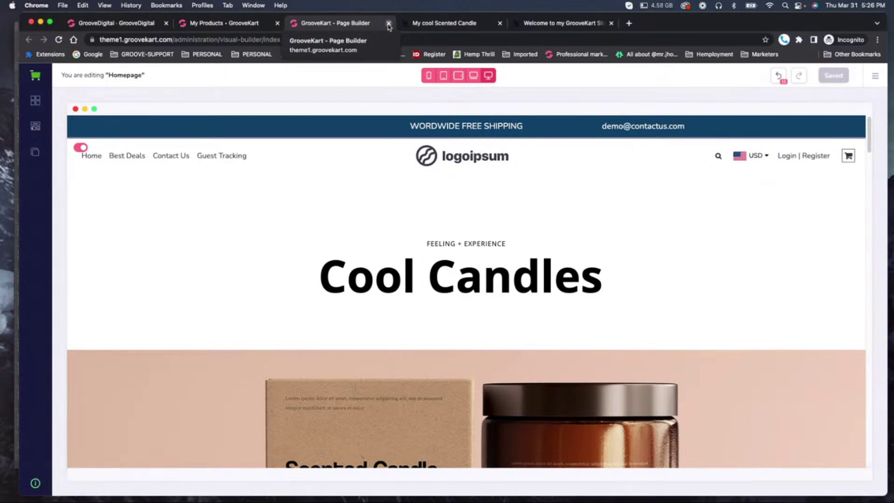
Enable Test Payment in Settings > Payment gateways, confirm, and return to the storefront.
click(269, 23)
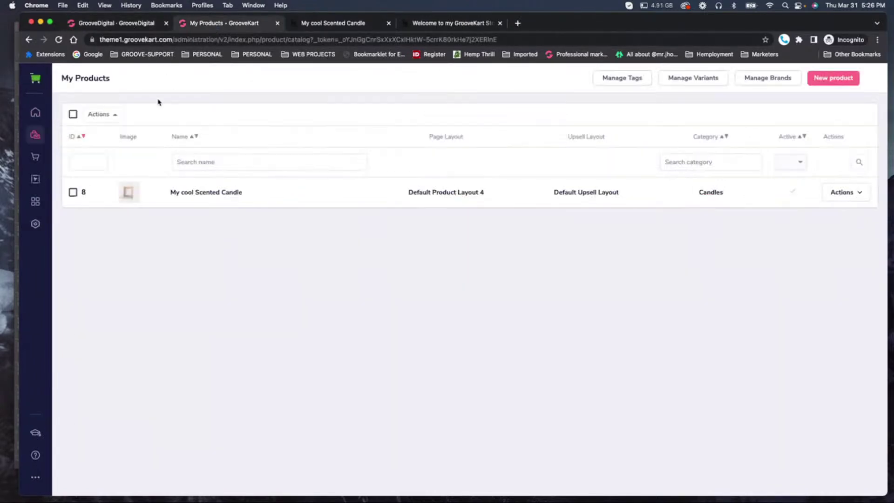
click(36, 80)
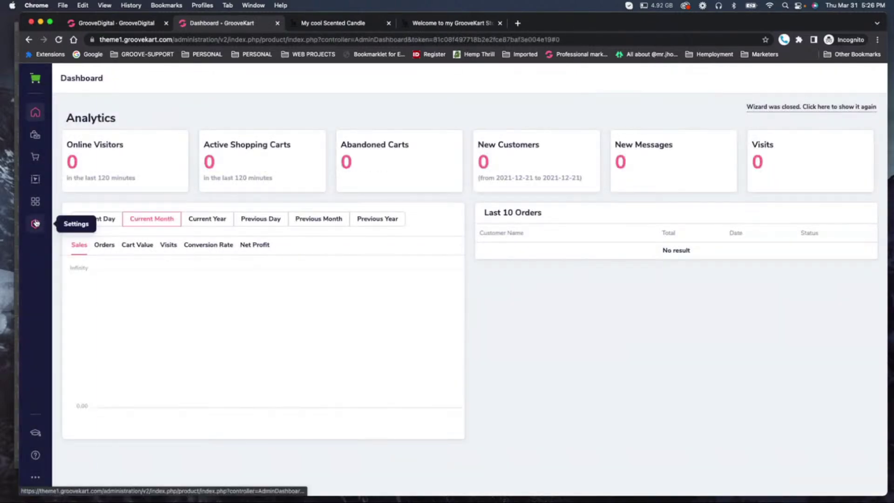
click(35, 224)
click(97, 154)
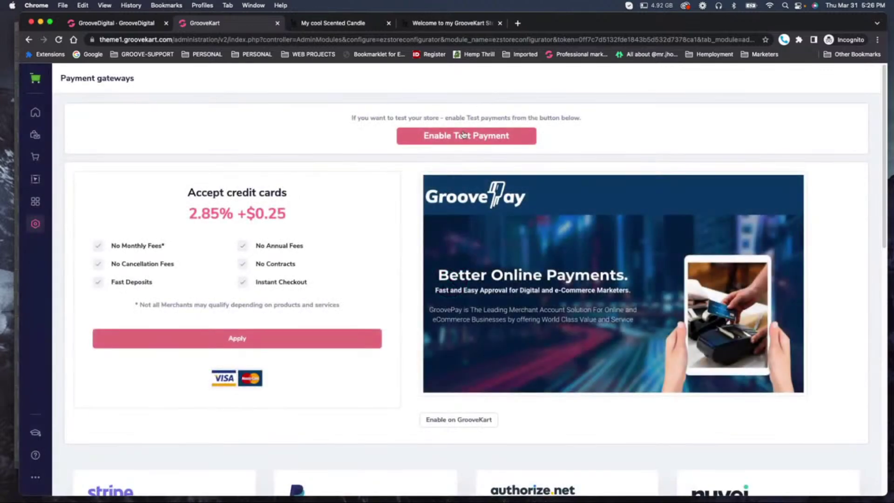
click(463, 135)
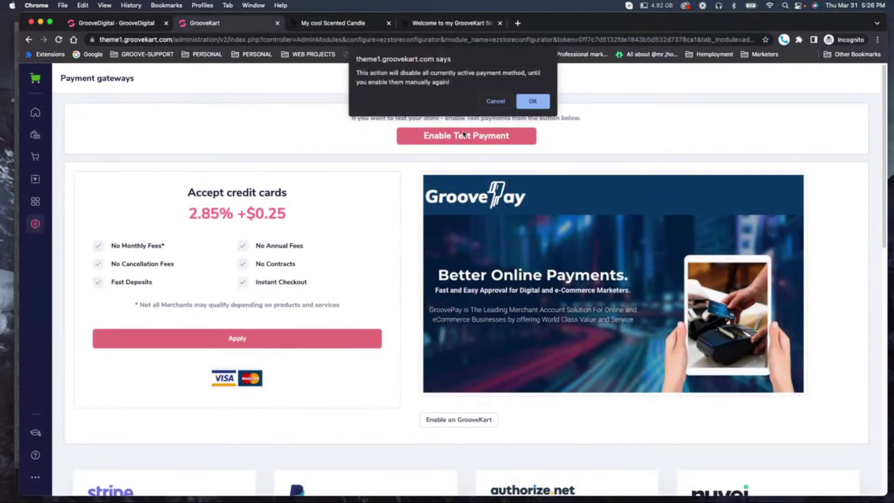
click(534, 102)
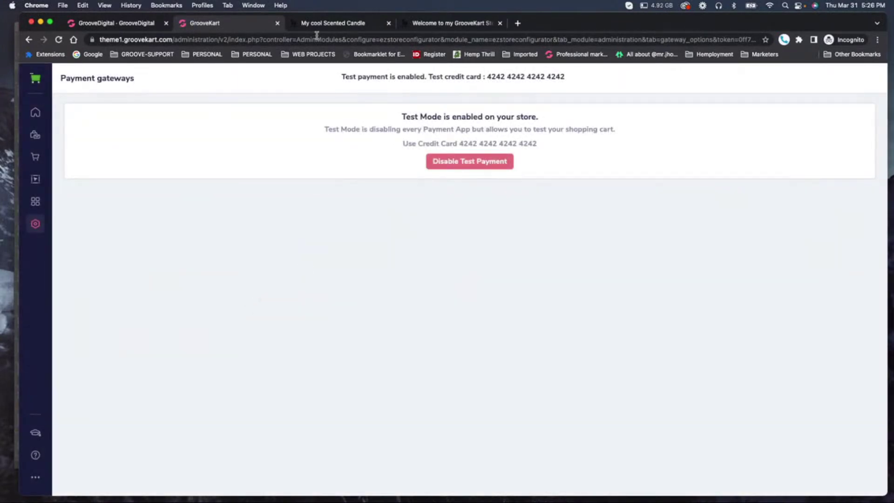
click(443, 22)
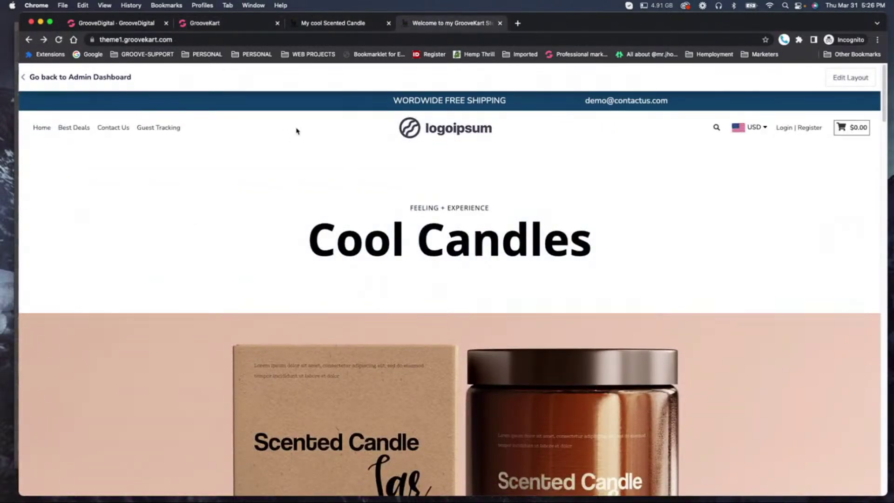
Open the candle from the COOL SCENTED CANDLE button and autofill shipping with a saved address.
scroll(656, 185, down, 12)
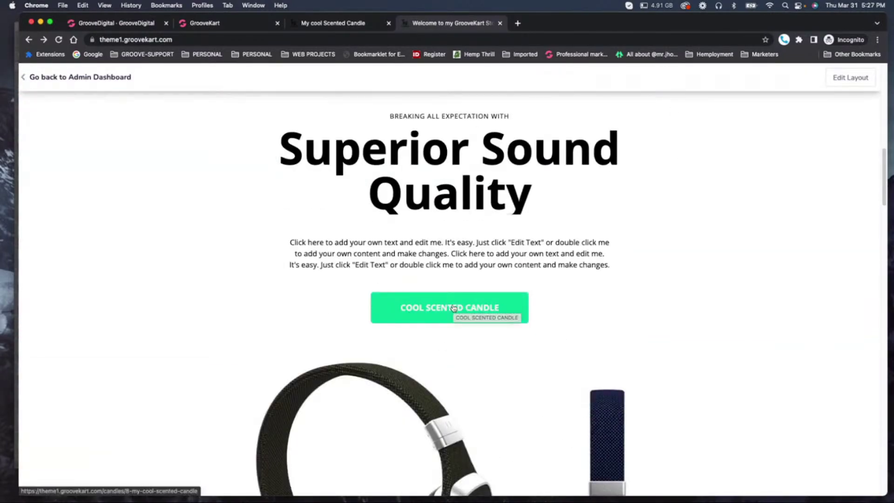
click(454, 308)
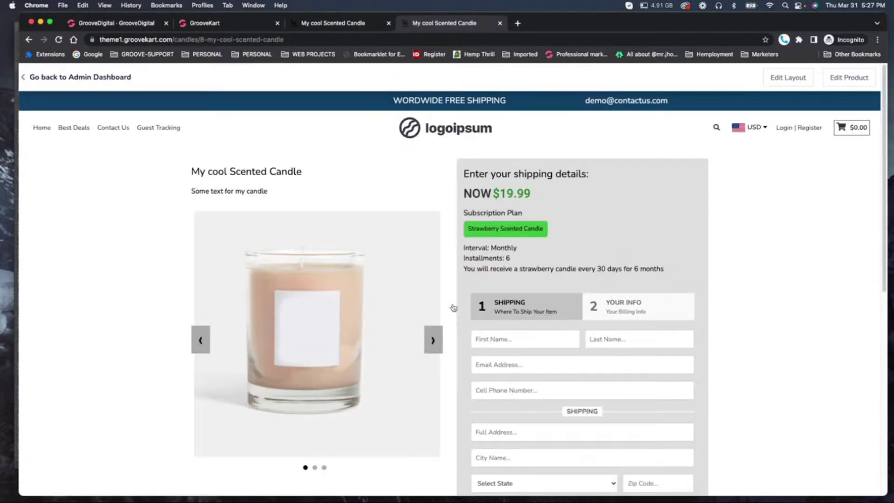
scroll(679, 284, down, 6)
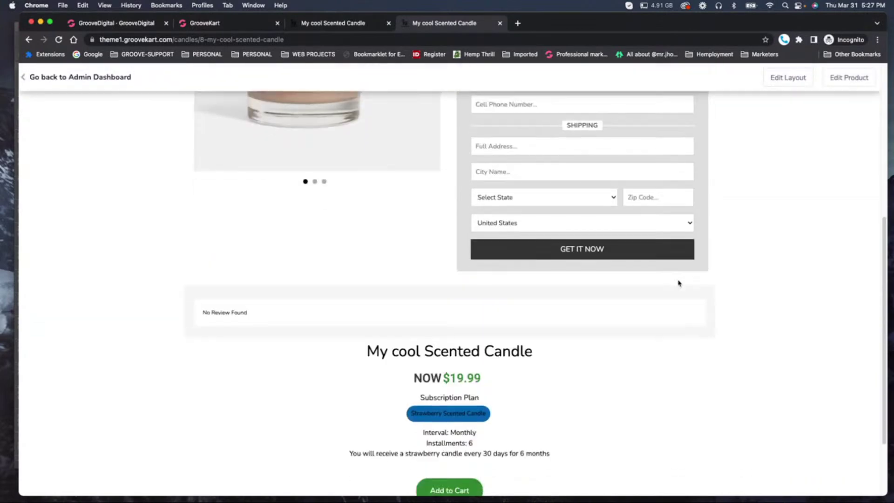
scroll(679, 283, up, 6)
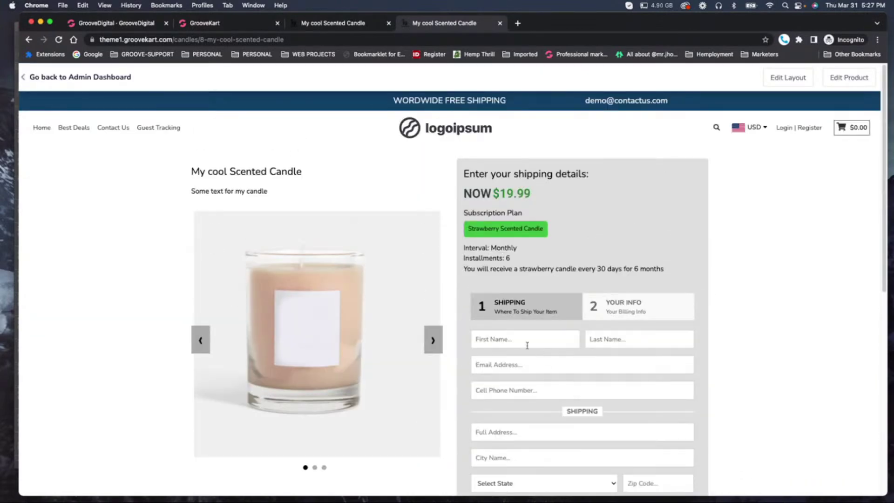
click(527, 345)
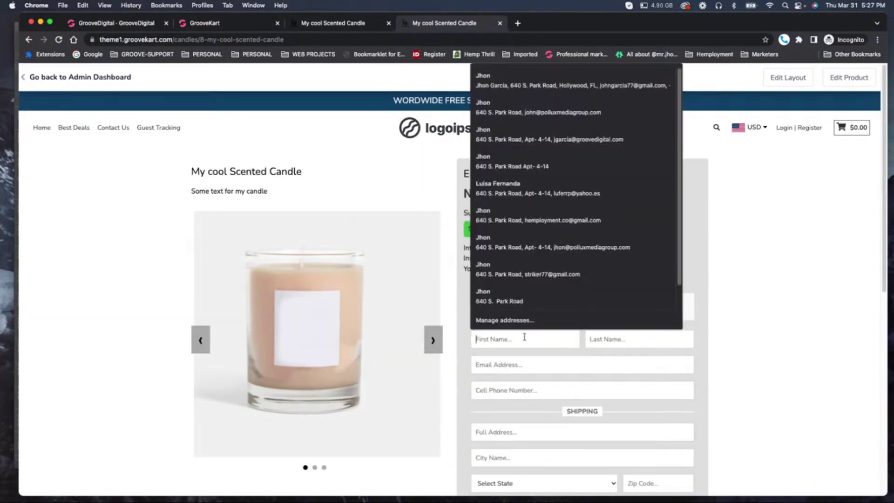
click(511, 247)
scroll(680, 363, down, 6)
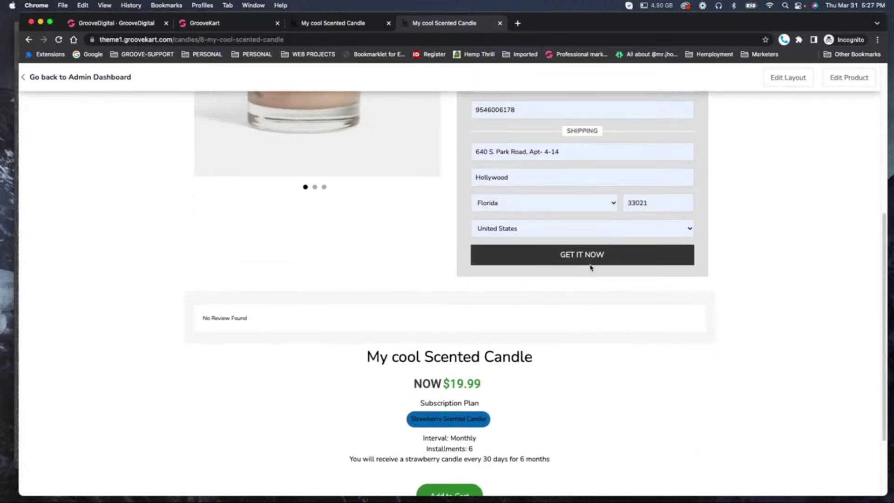
click(692, 261)
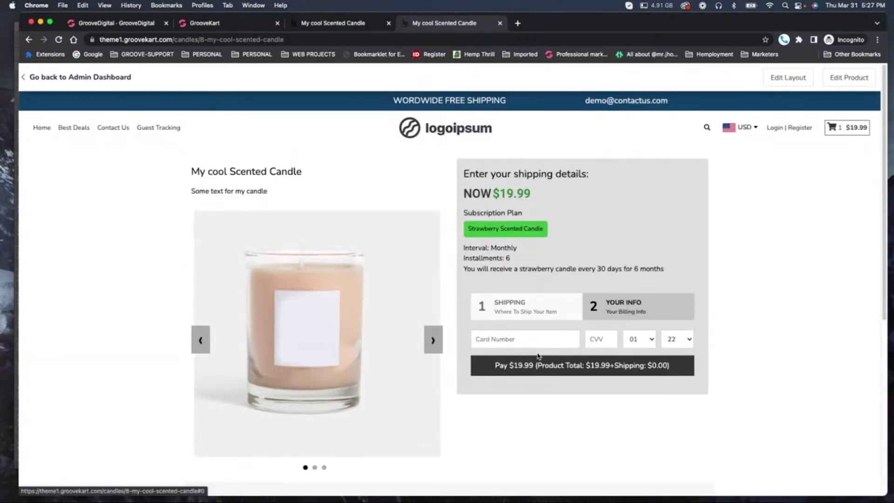
Pay with the 4242 test card, its CVV, and expiry year 24.
click(531, 338)
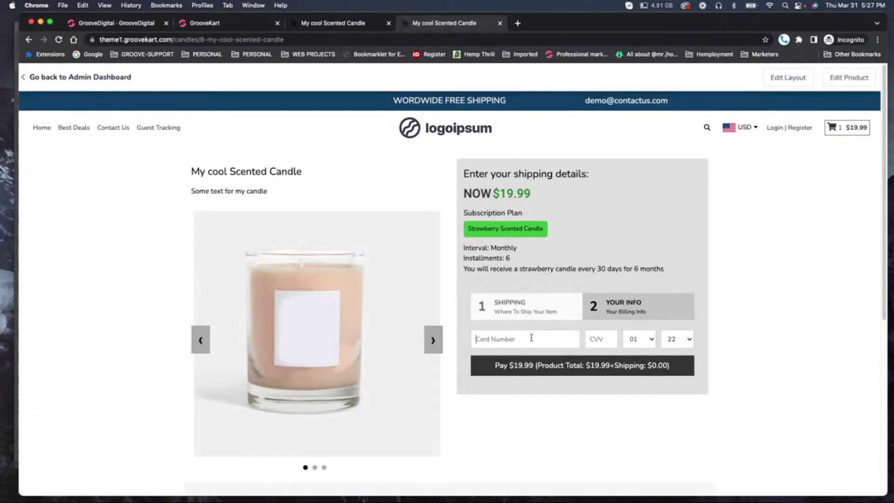
text(4)
text(242 4242 4242 42)
text(12)
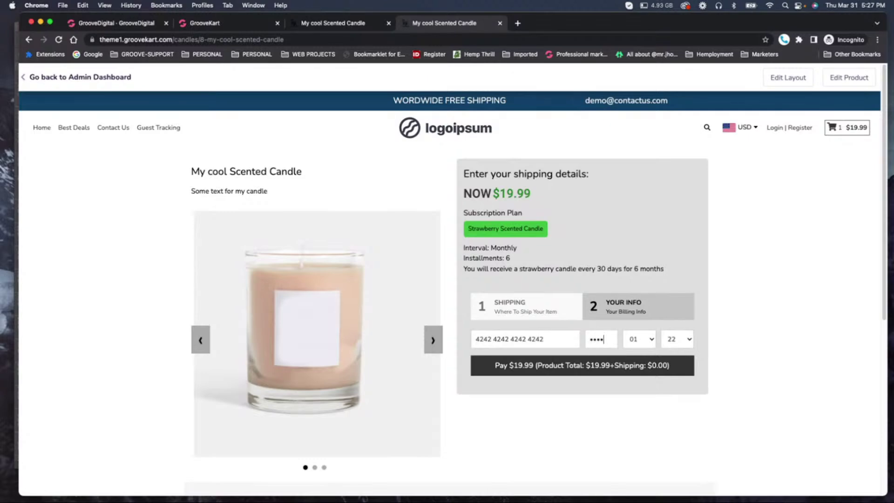
key(BackSpace)
key(BackSpace)
key(BackSpace)
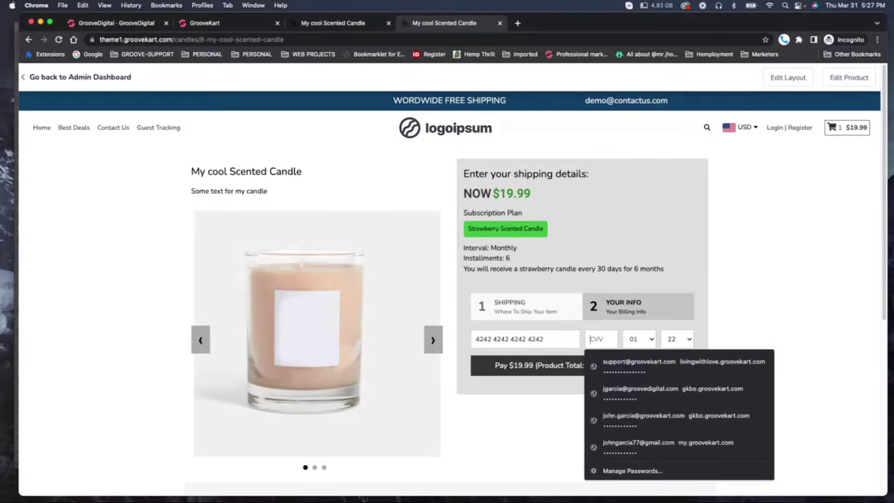
text(12)
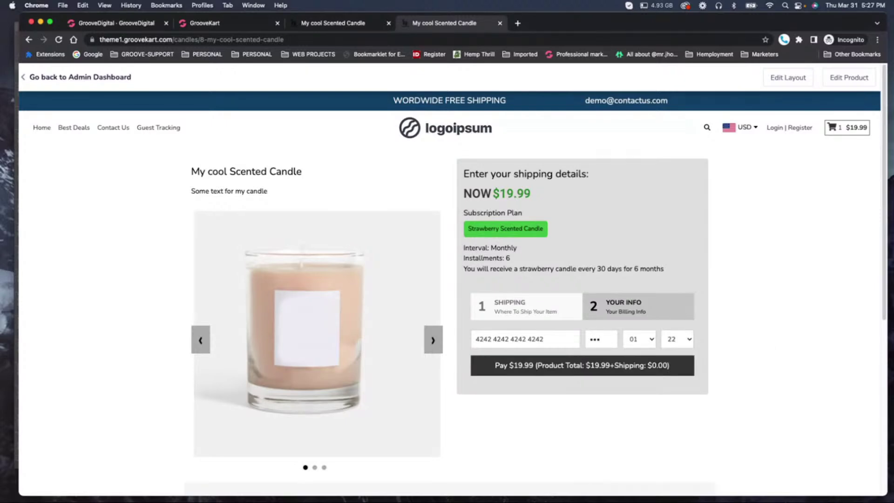
click(683, 339)
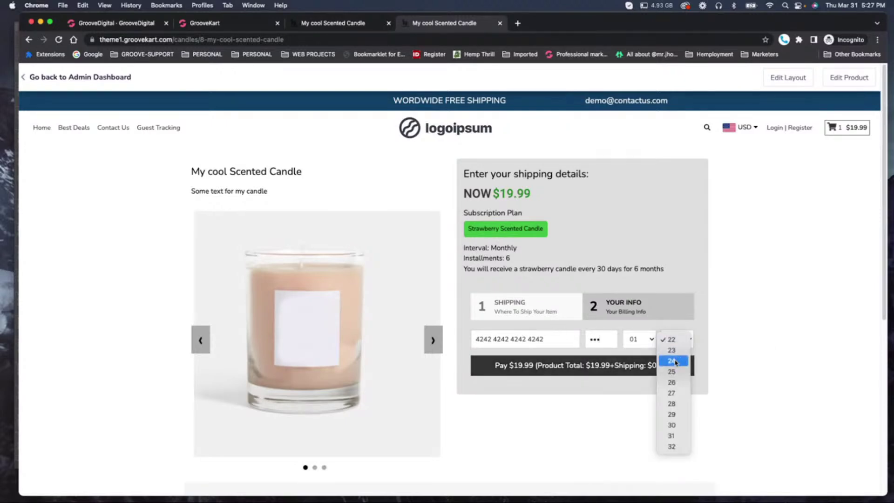
click(675, 374)
click(526, 368)
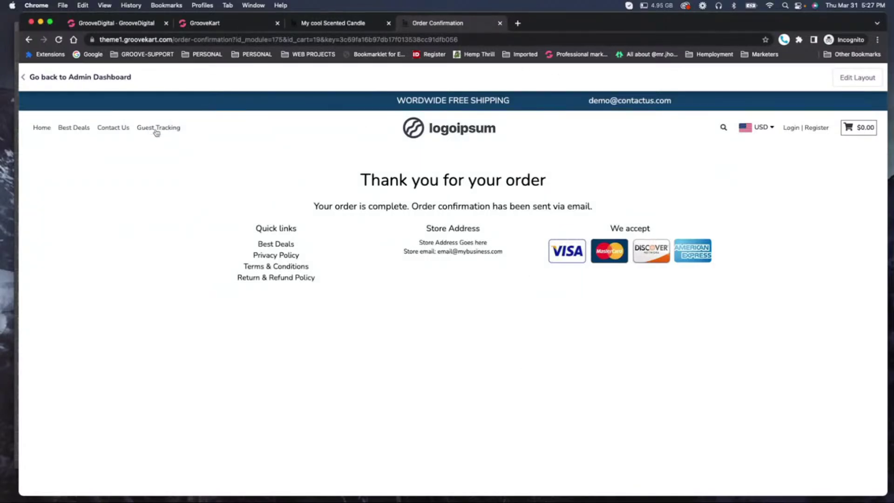
Browse the admin's orders, subscriptions and products lists.
click(201, 25)
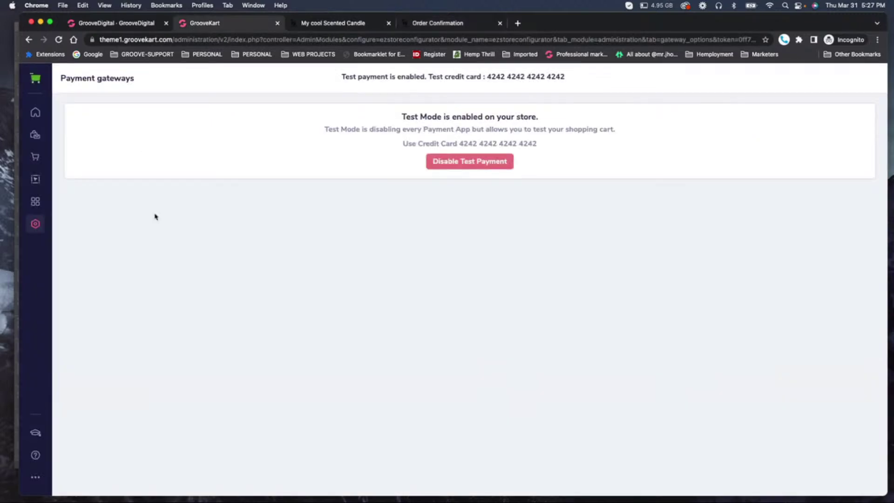
click(35, 134)
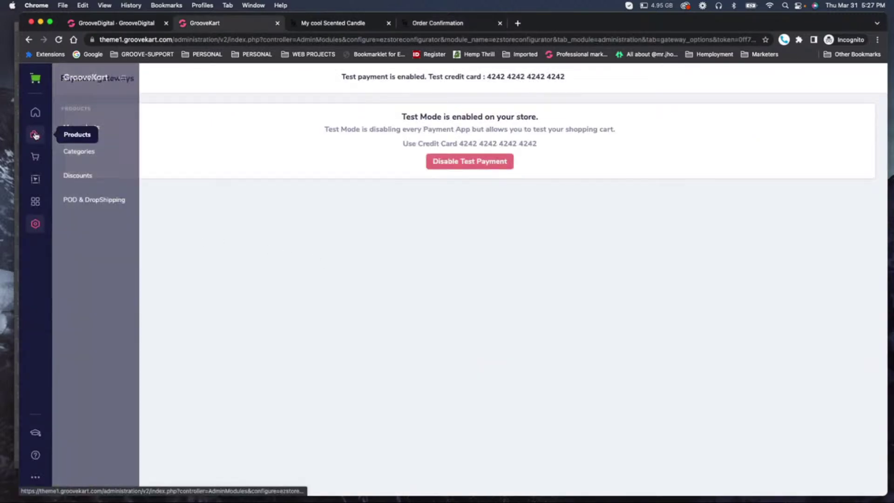
click(34, 156)
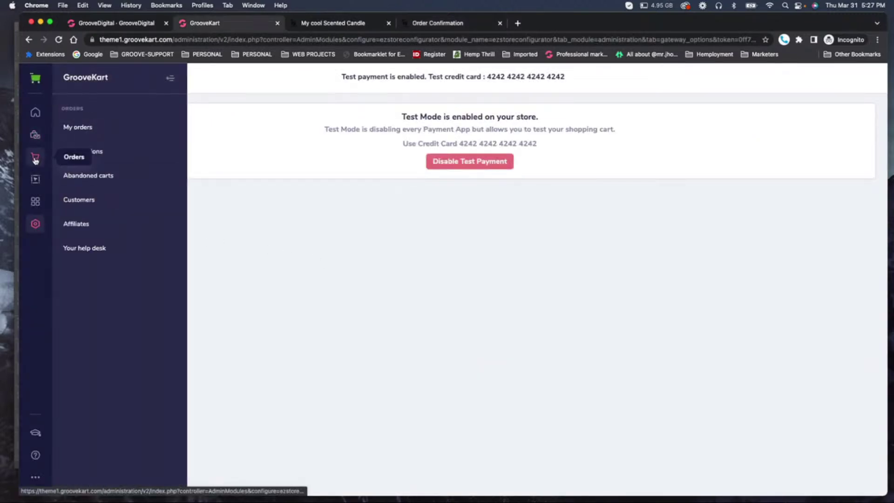
click(75, 134)
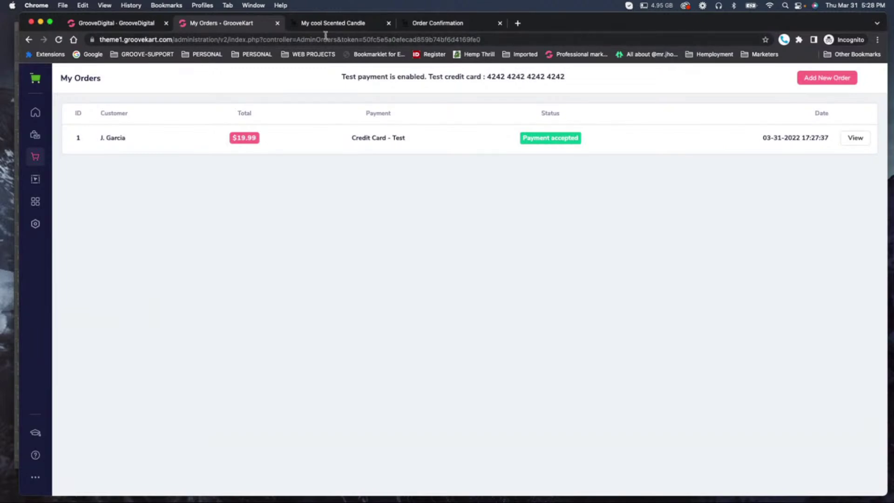
click(35, 156)
click(86, 159)
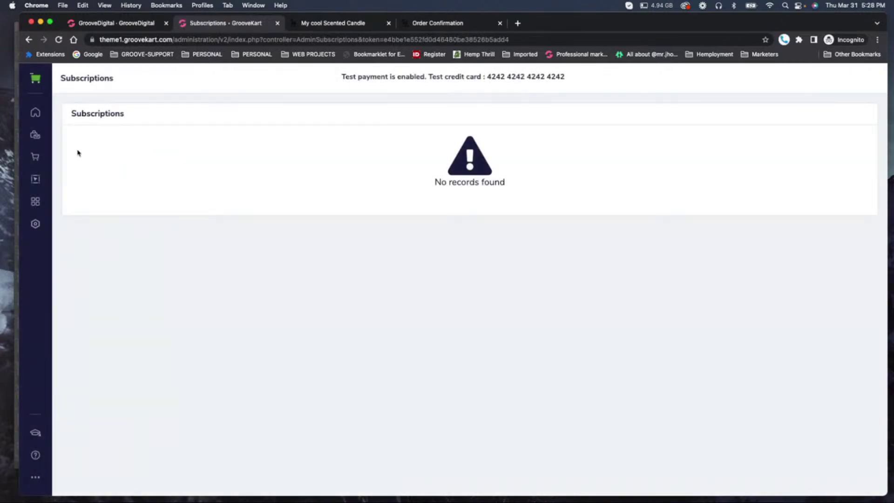
click(39, 117)
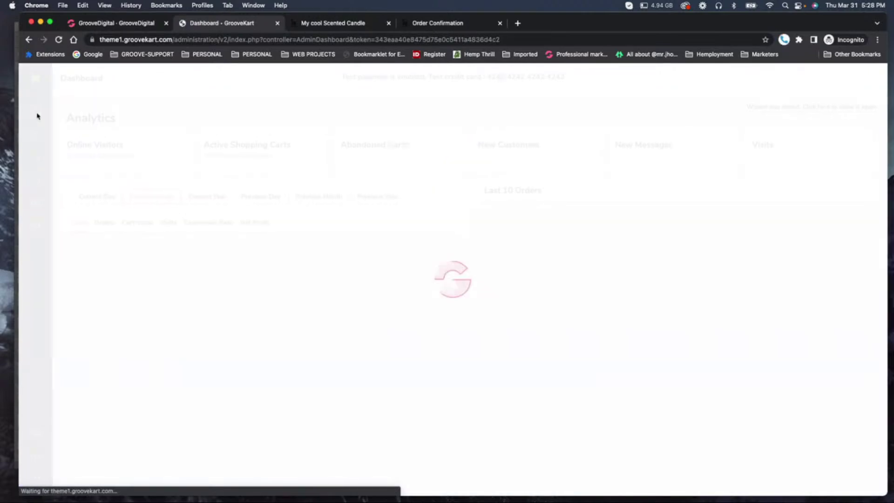
click(38, 136)
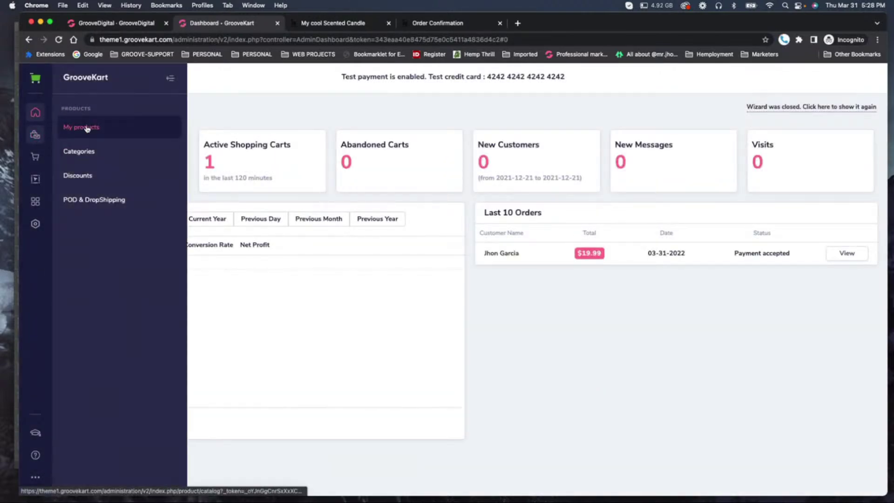
click(88, 131)
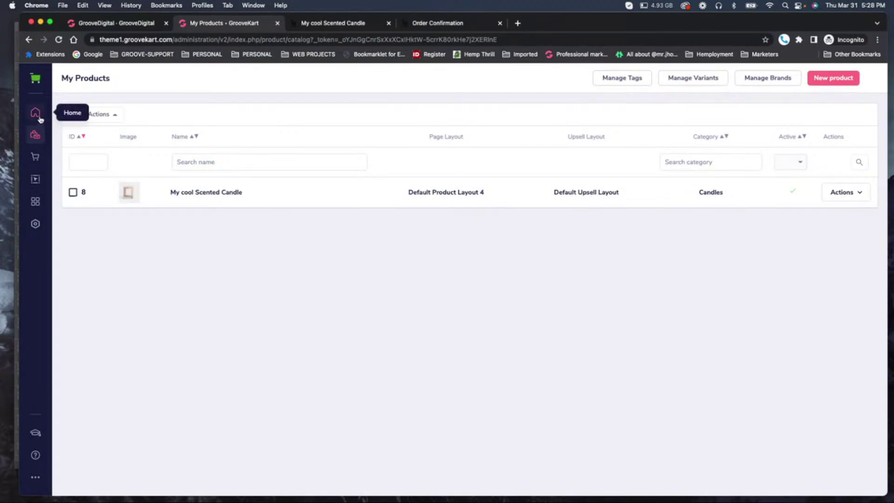
Open the $19.99 order and view its Payment and Customer tabs.
click(34, 157)
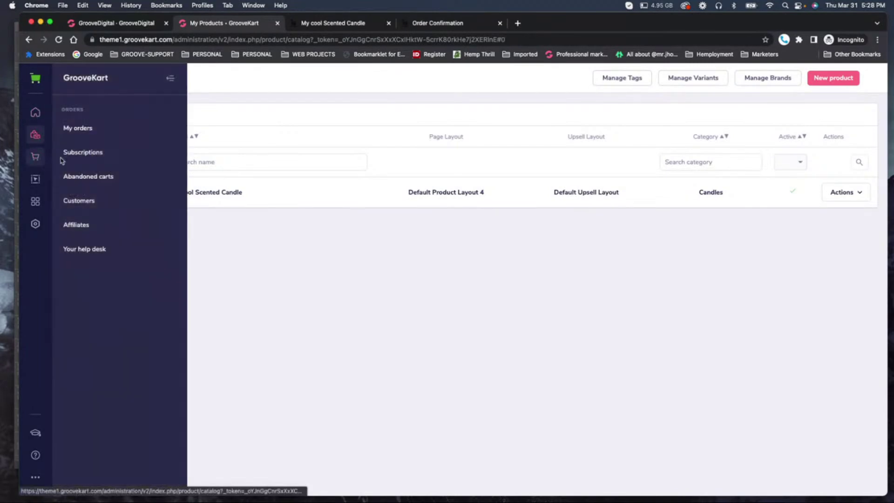
click(78, 130)
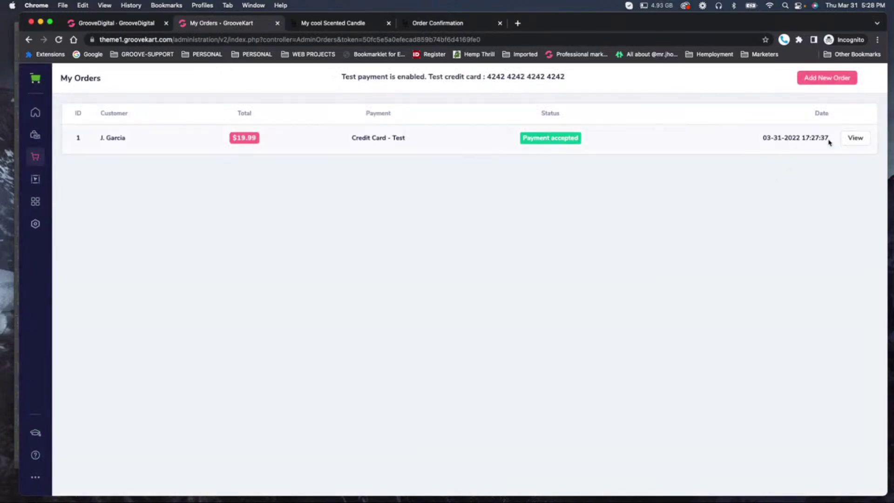
click(856, 138)
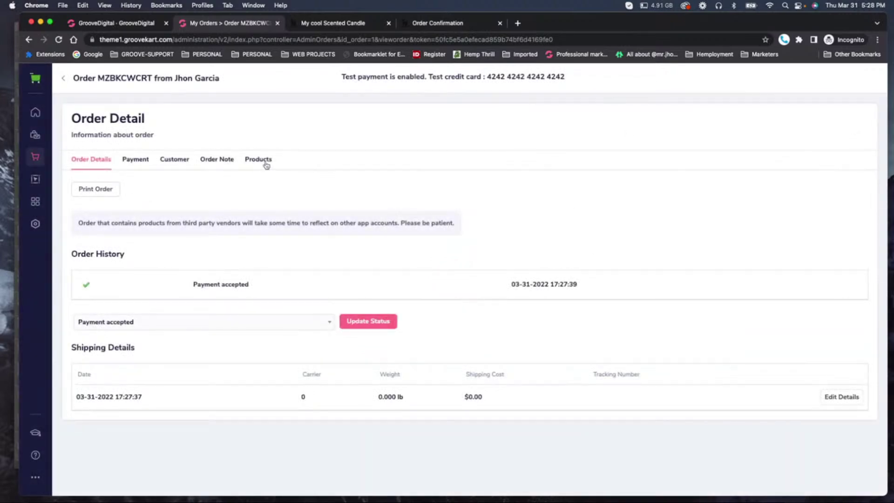
click(140, 160)
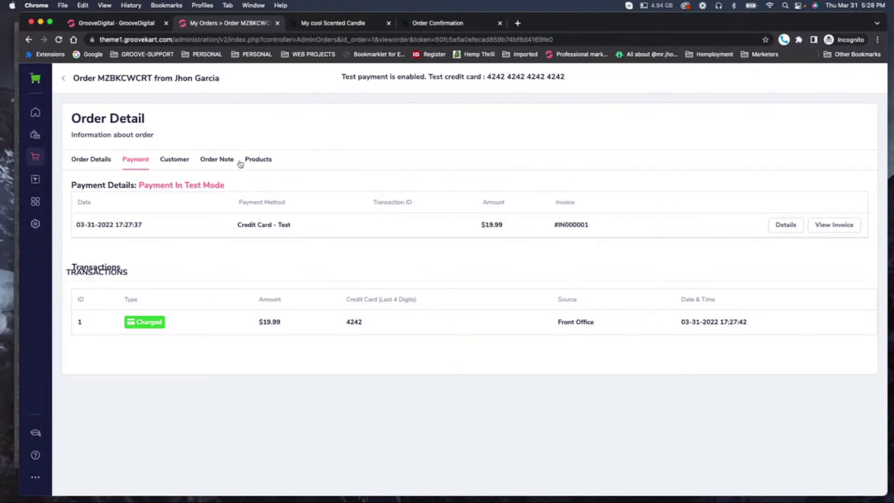
click(173, 162)
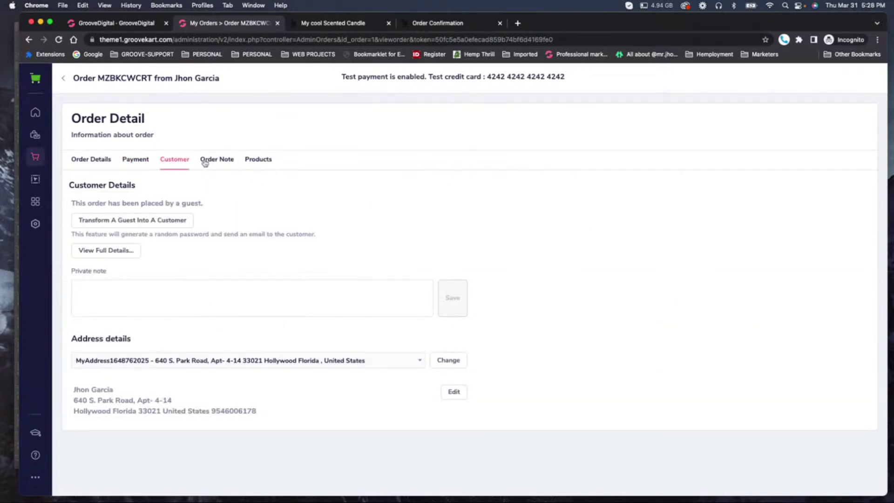
Transform the order's guest into a customer, check the new account, then return to the candle page.
click(184, 225)
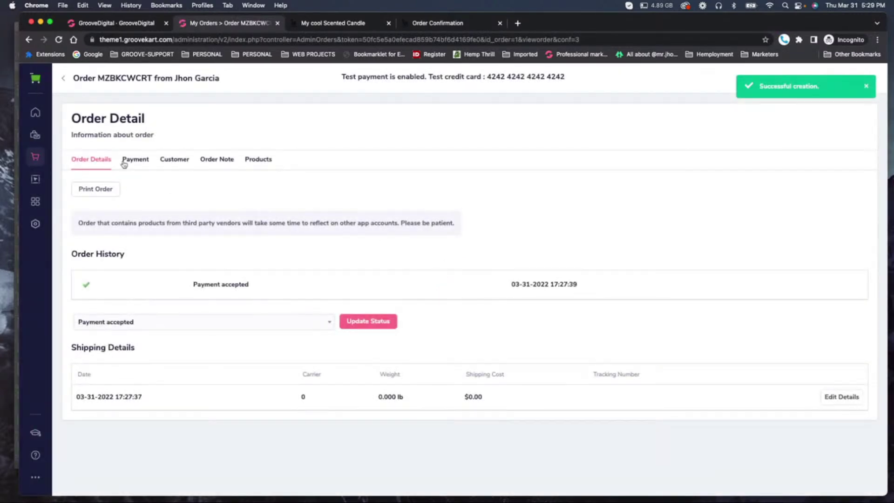
click(164, 162)
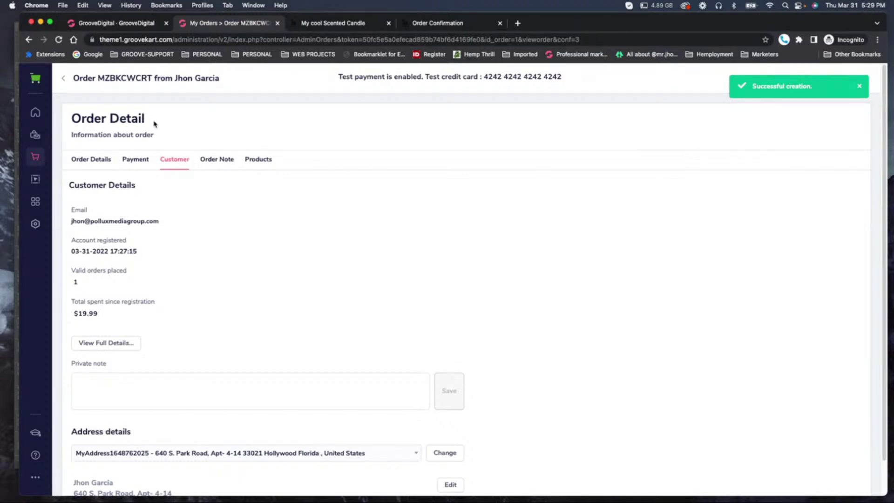
click(349, 23)
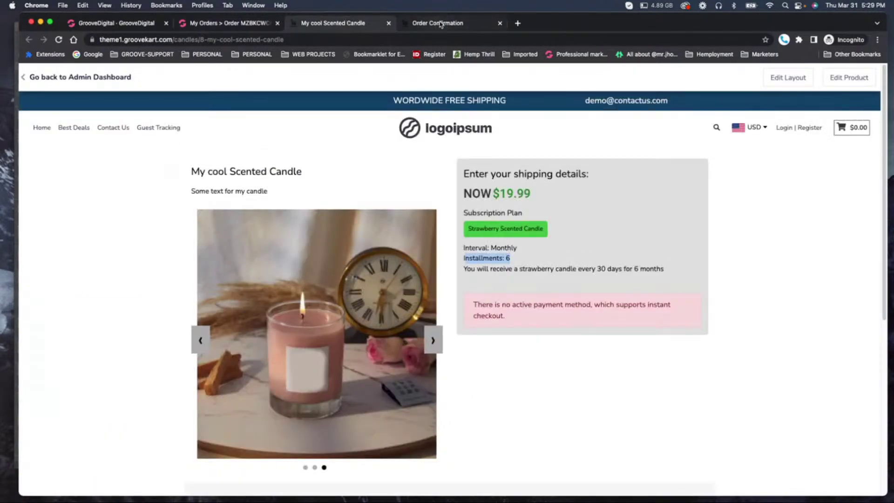
Go from the storefront candle product page to the Login | Register page.
click(438, 23)
click(358, 24)
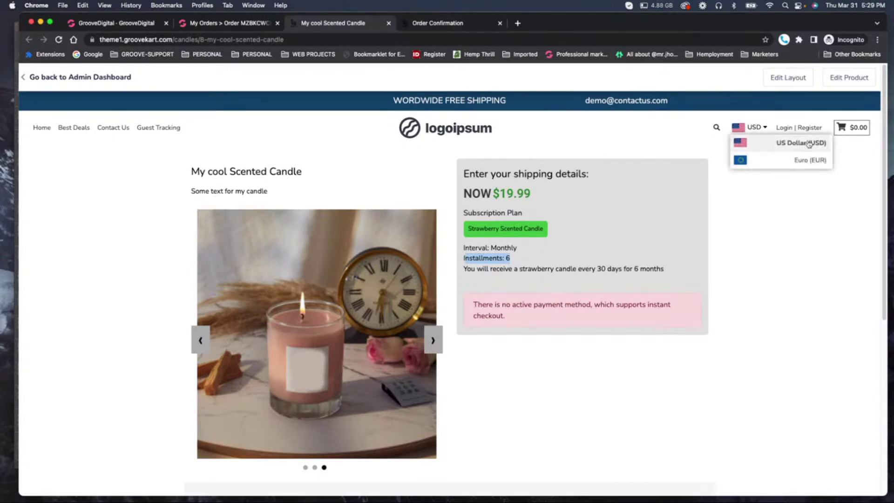
click(785, 130)
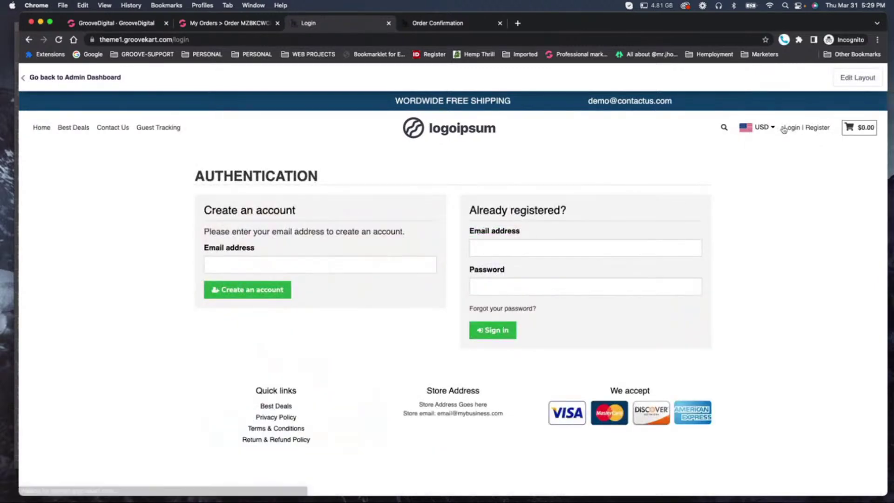
Enter the customer's e-mail and a password under Already registered? and attempt sign-in.
click(493, 248)
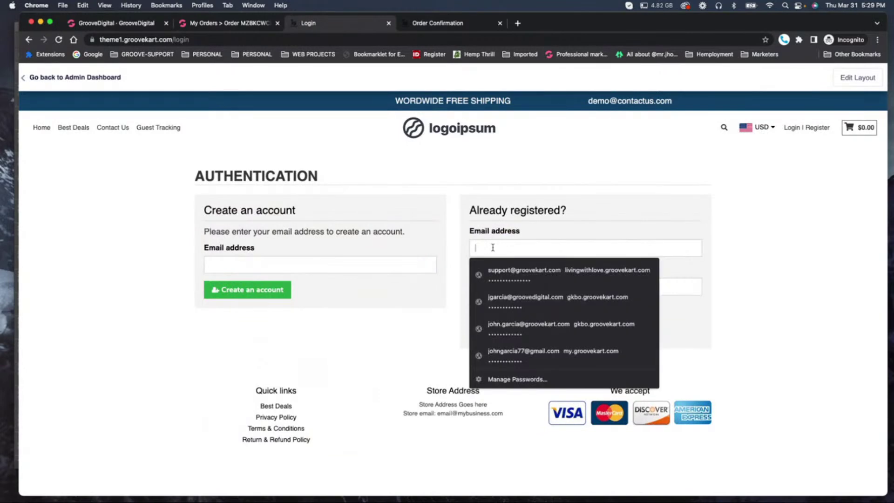
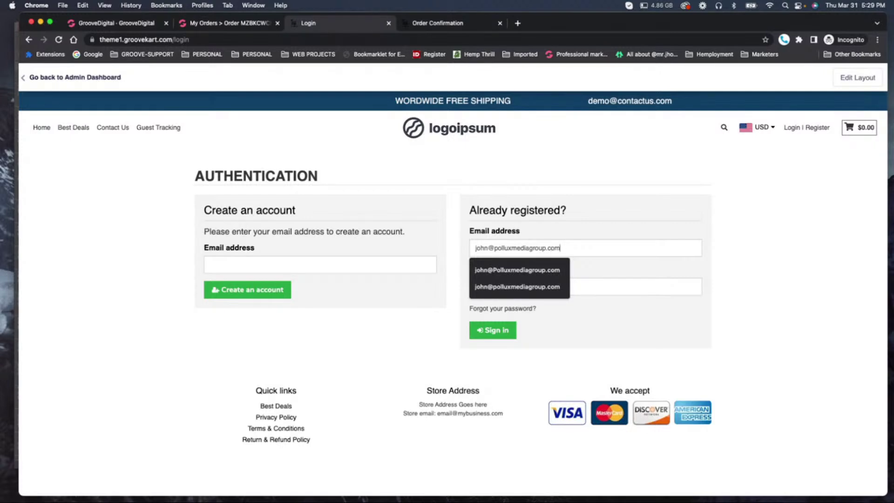
key(Tab)
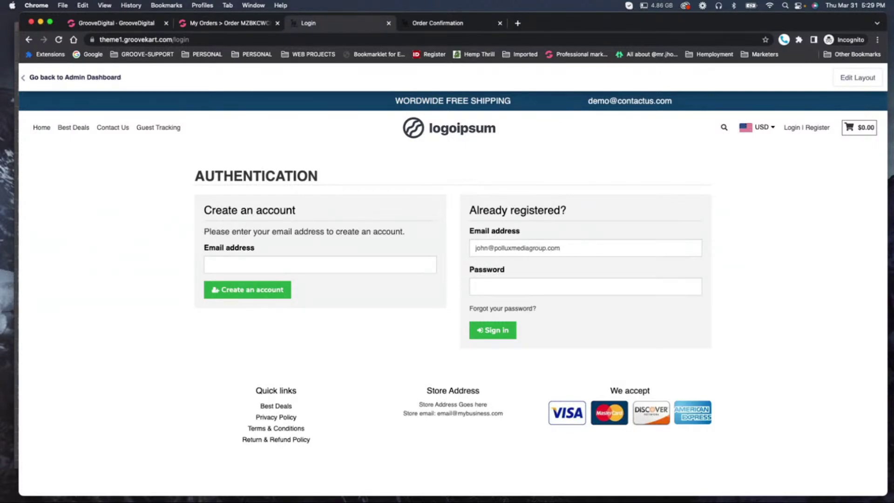
text(*********)
click(492, 343)
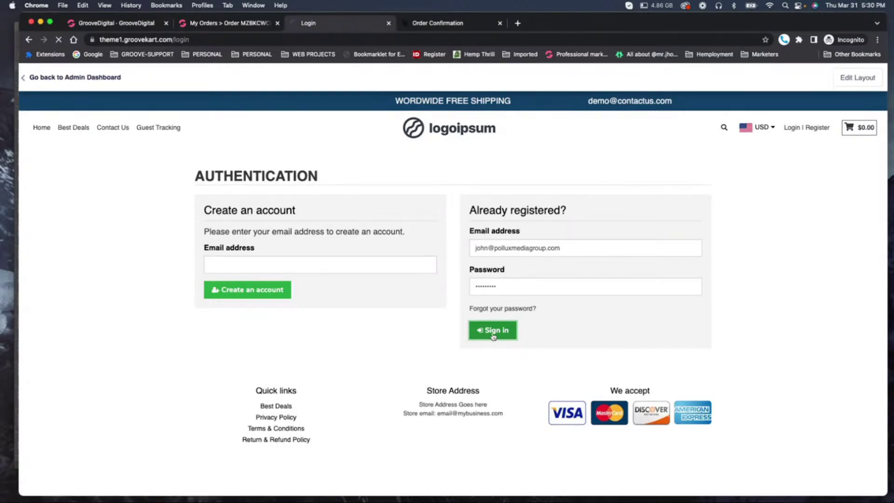
Request a password reset for the customer's e-mail via Forgot your password?, then return to the order confirmation page.
click(510, 310)
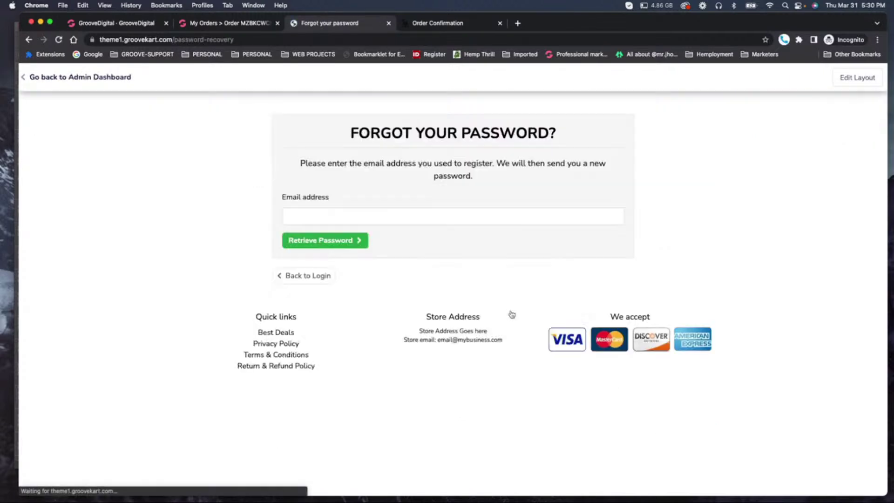
click(321, 216)
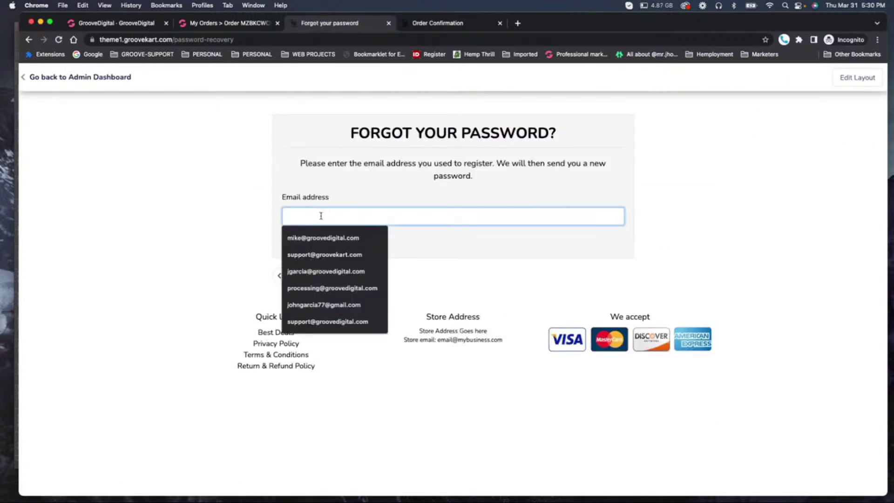
text(jhon@)
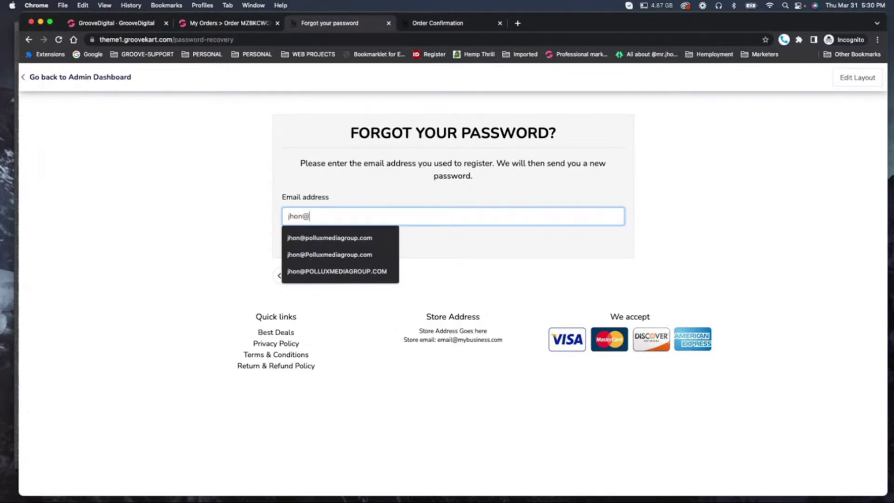
key(Down)
key(Return)
click(347, 243)
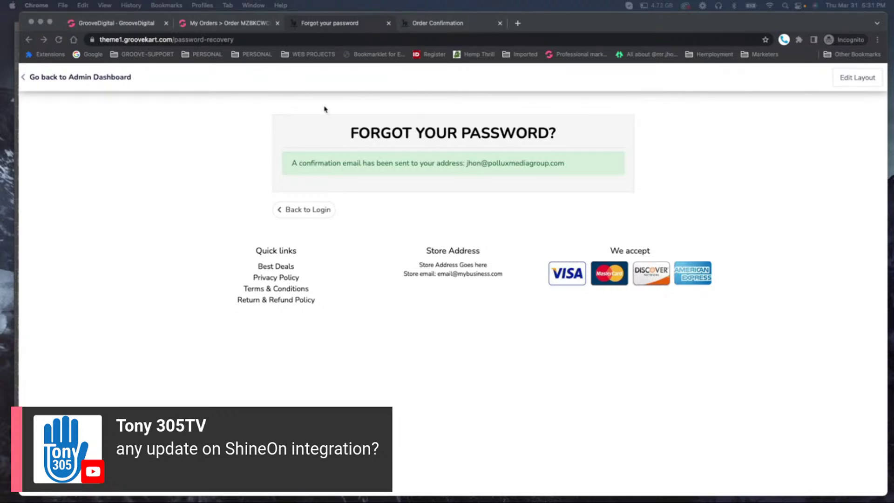
click(91, 77)
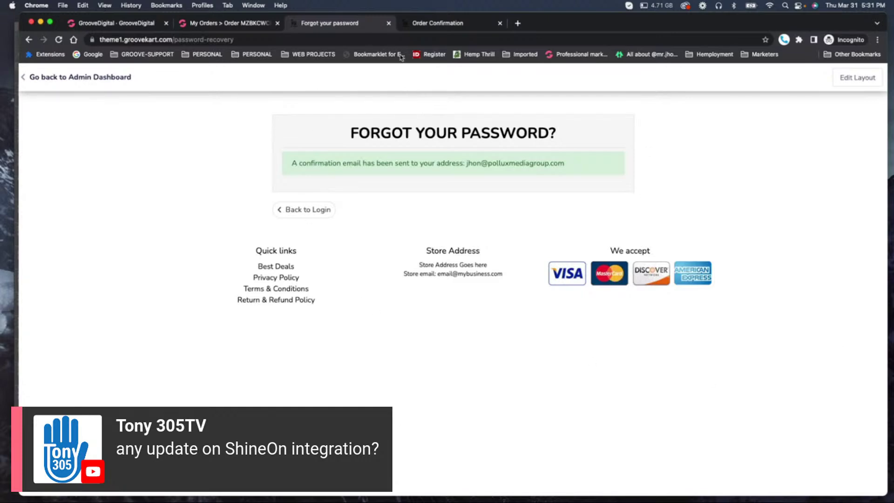
click(448, 29)
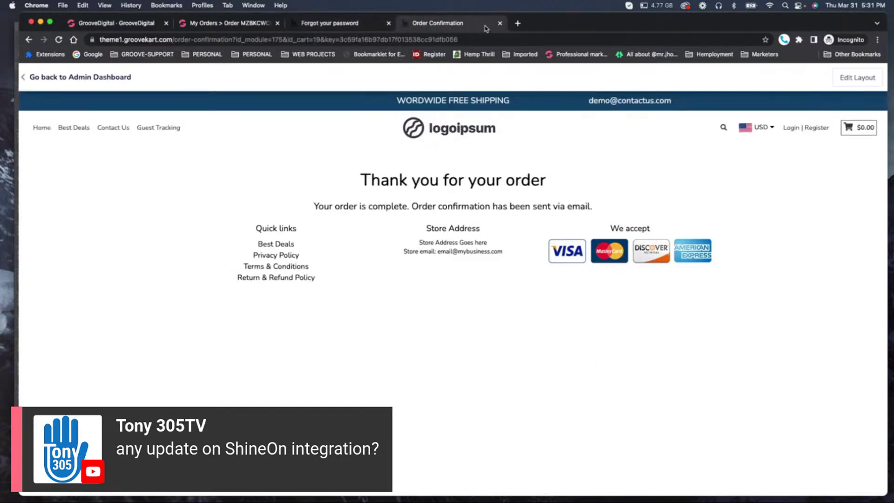
Navigate the admin menus to the Customers list.
click(243, 24)
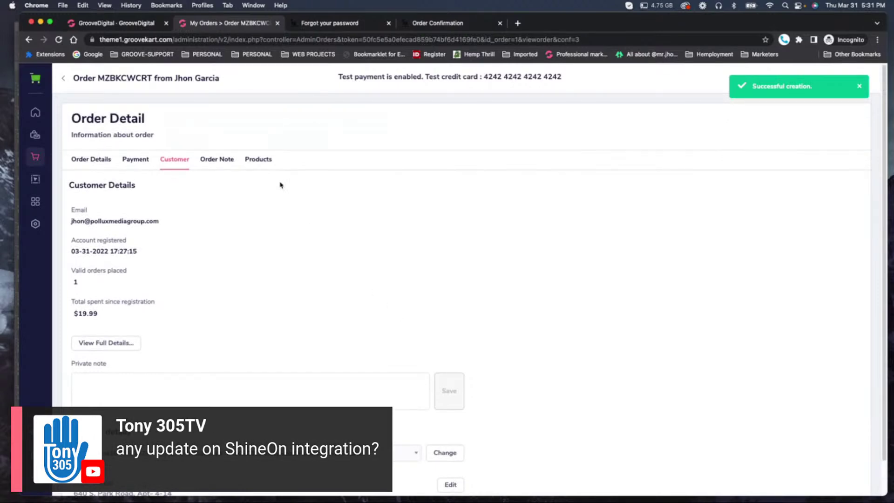
click(33, 136)
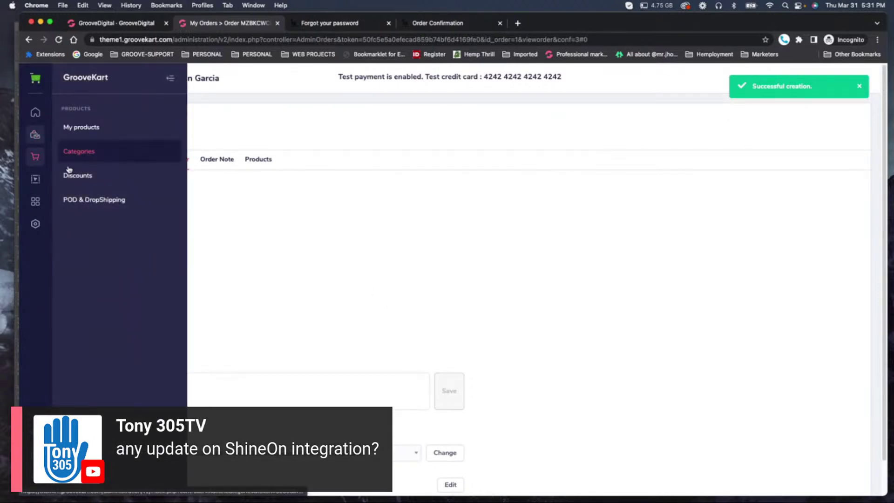
click(35, 156)
click(92, 156)
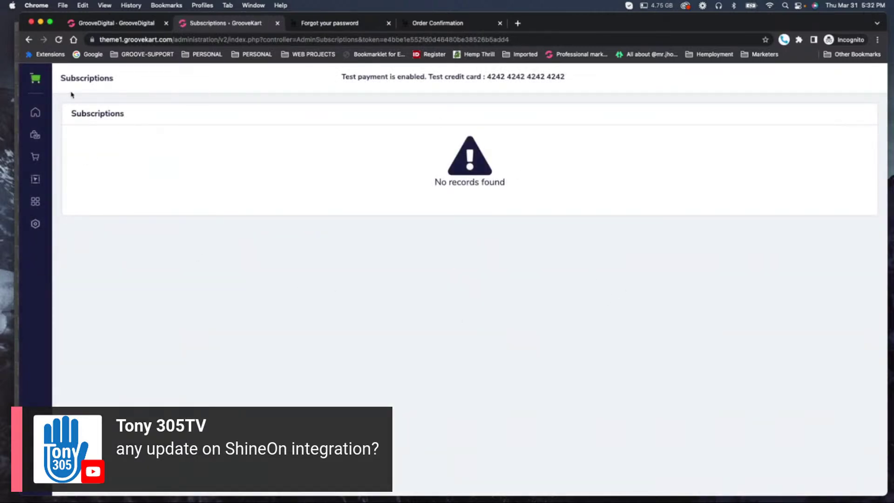
click(39, 112)
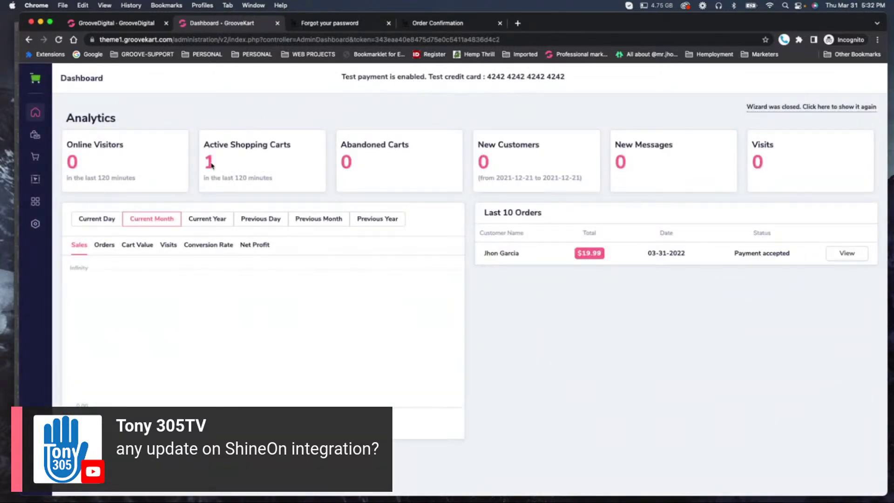
click(35, 156)
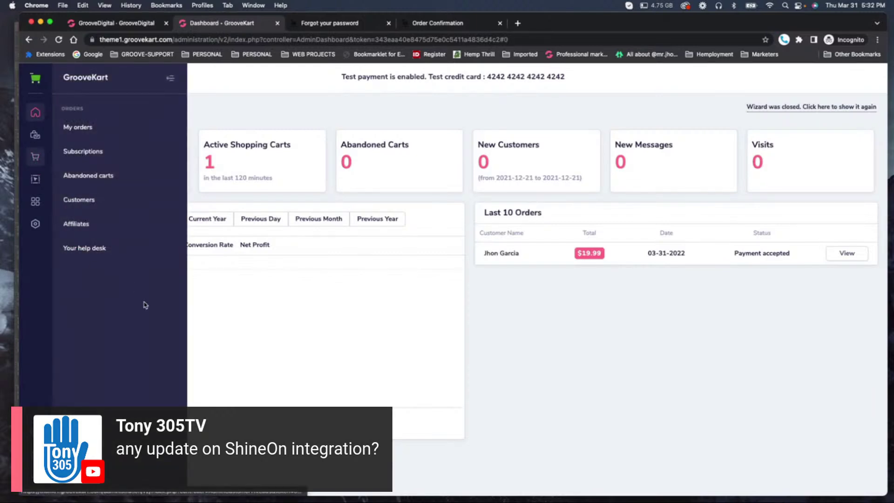
click(84, 199)
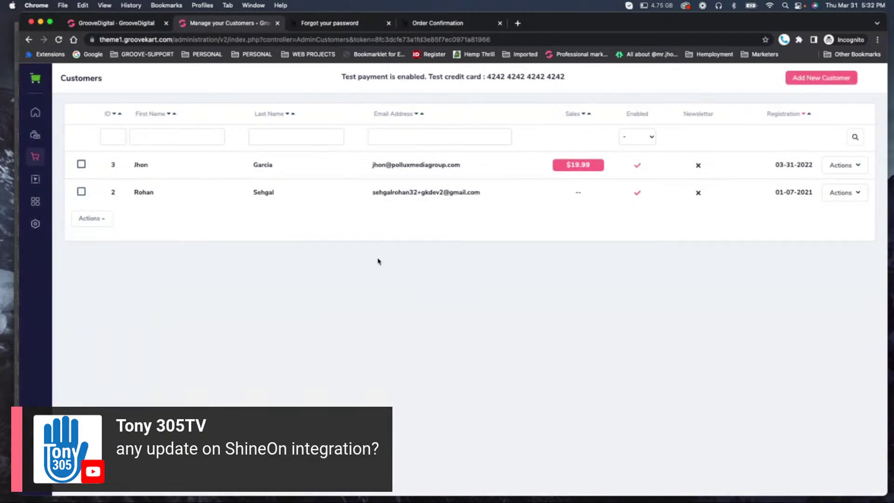
Edit the $19.99-order customer's account, enter a new password, and save it.
click(857, 167)
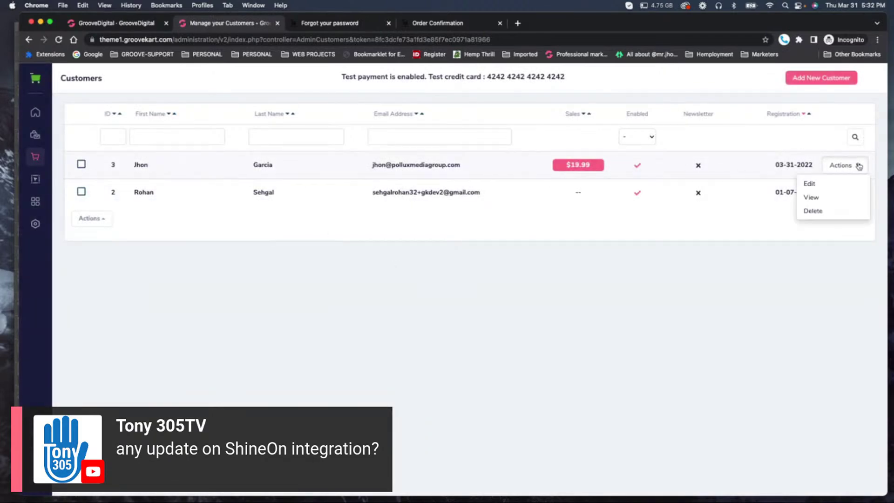
click(815, 183)
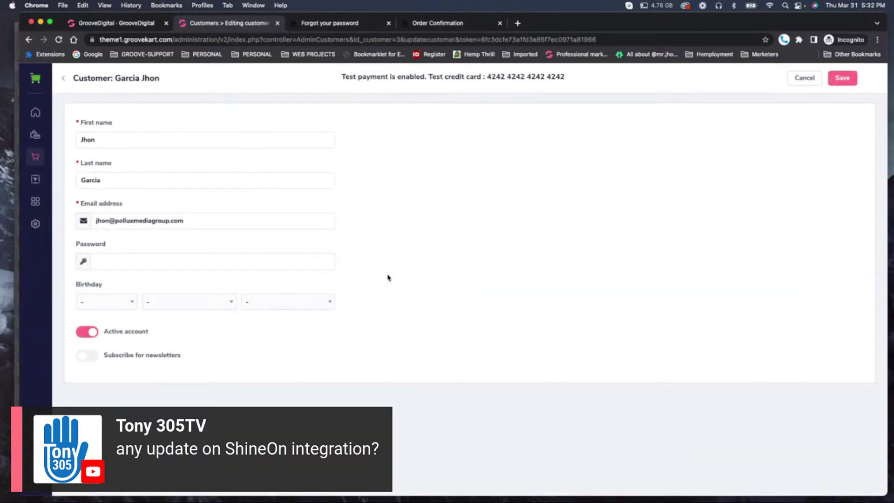
click(108, 264)
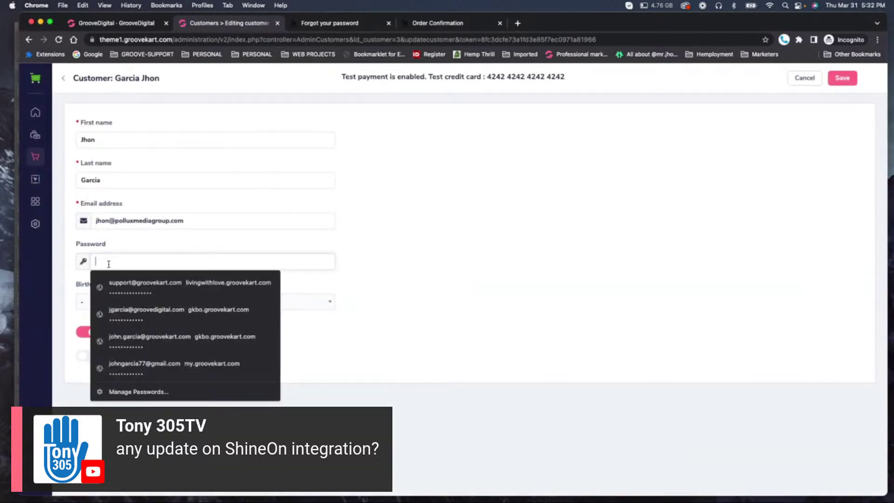
text(1234567)
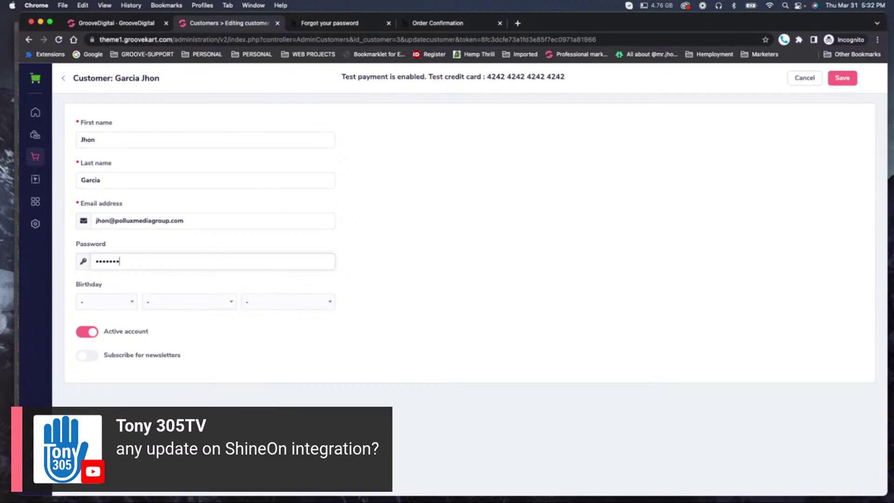
text(890)
click(844, 80)
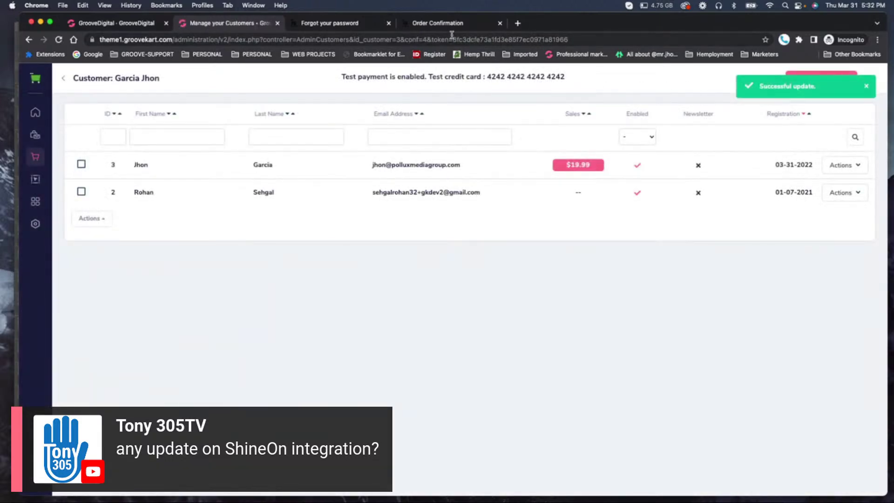
click(442, 25)
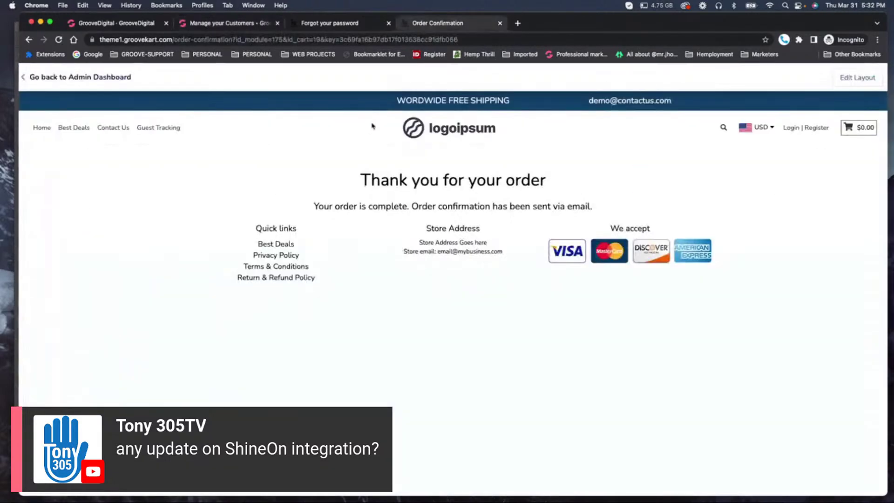
Return to the storefront login page and enter the customer's e-mail address.
click(349, 23)
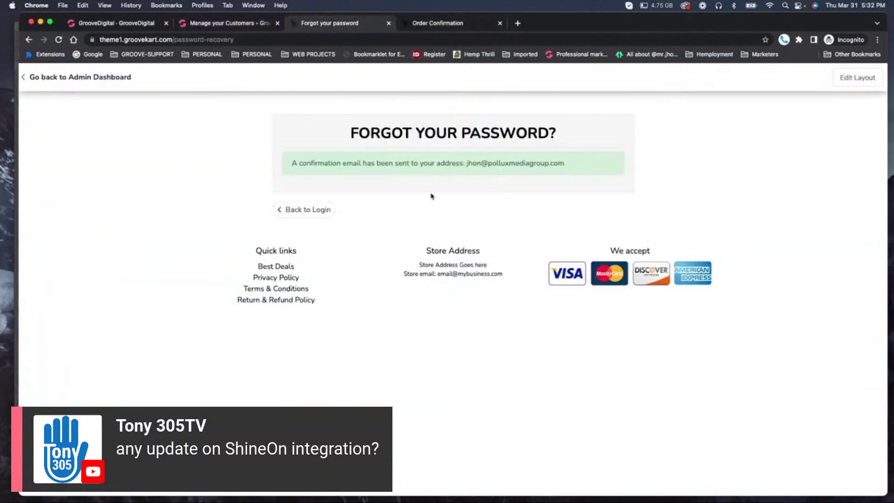
click(296, 211)
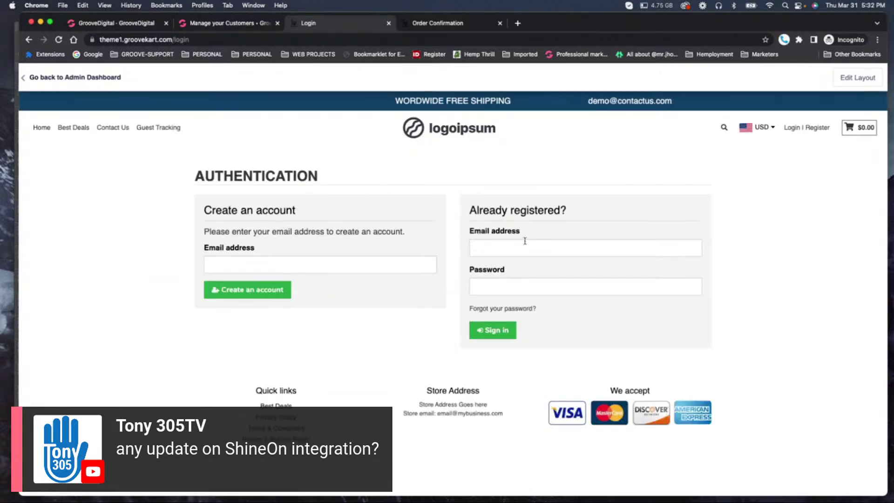
click(525, 245)
text(jhon)
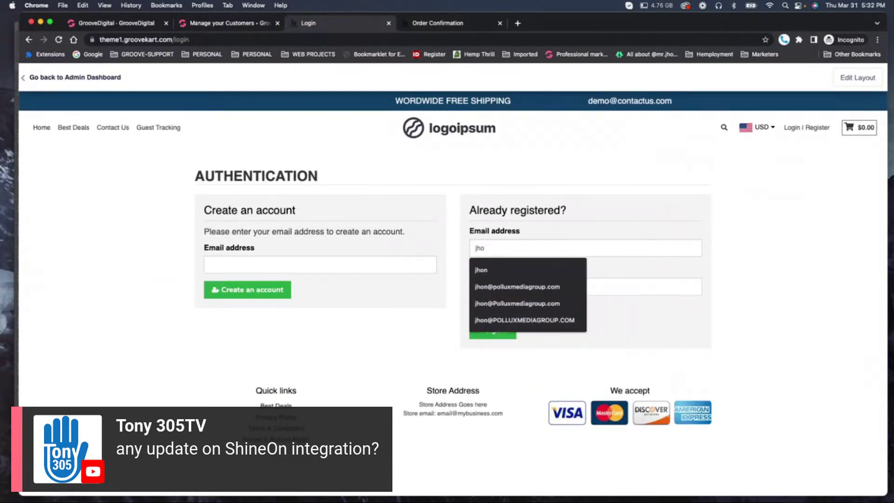
key(BackSpace)
key(BackSpace)
text(ohn)
key(BackSpace)
key(BackSpace)
key(BackSpace)
key(BackSpace)
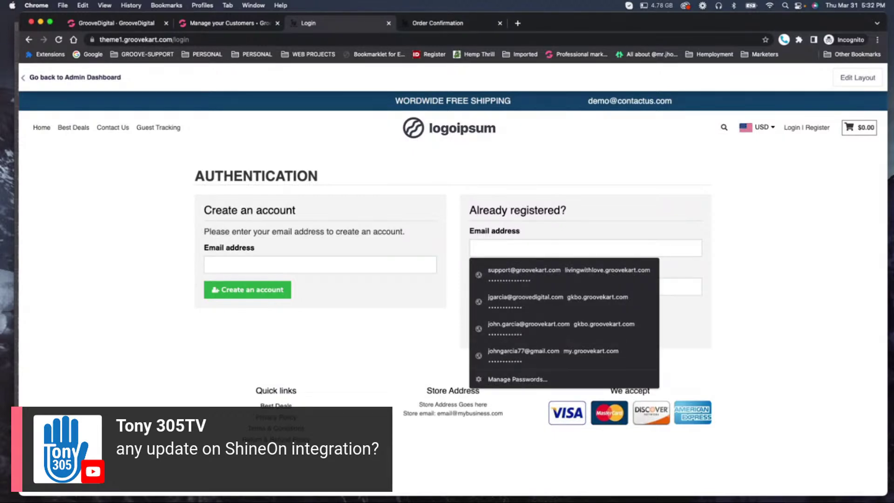
text(jhon)
key(Down)
key(Down)
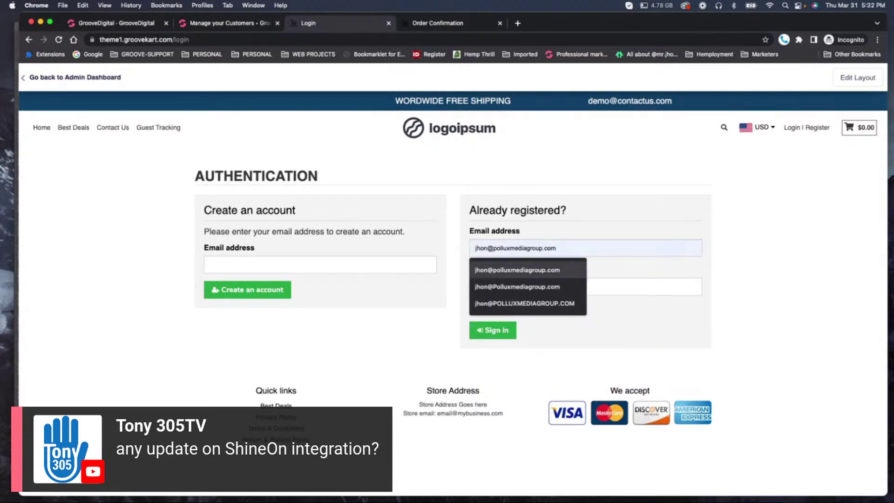
key(Return)
Enter the newly saved customer password and sign in.
key(Tab)
text(••••)
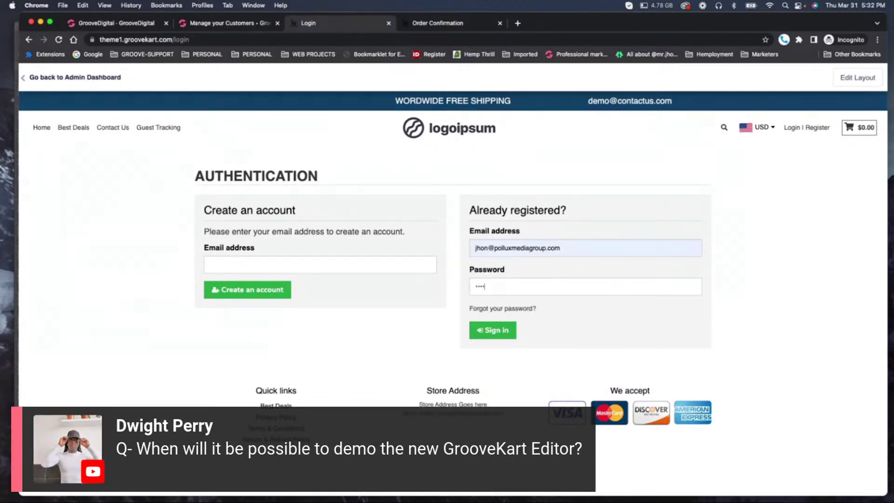
text(••••••)
click(496, 332)
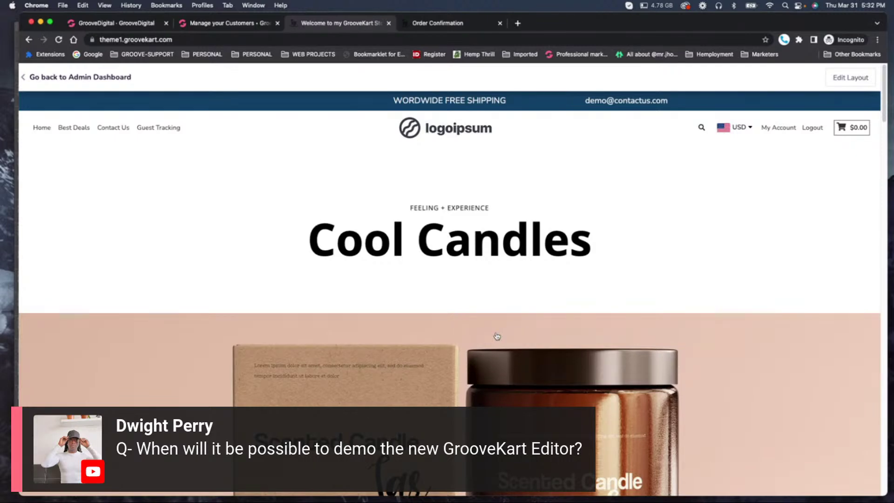
Browse My Account pages and verify Order History lists the $19.99 order from 03-31-2022, payment accepted.
click(779, 129)
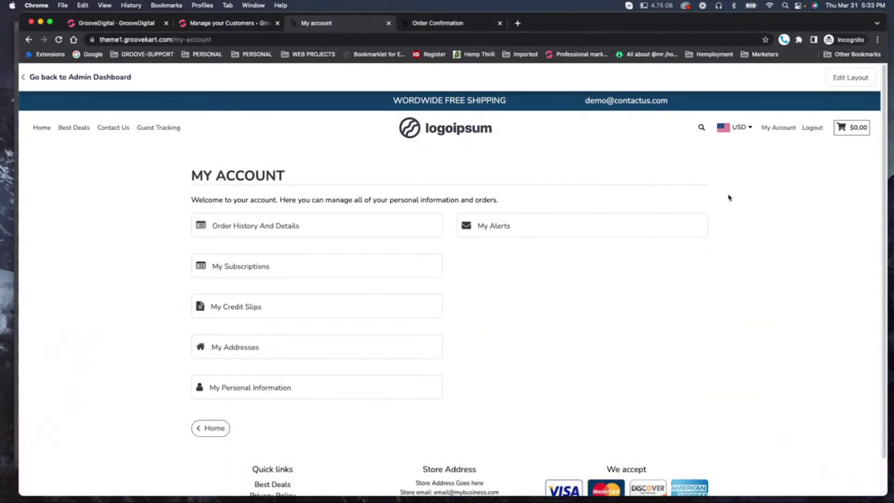
click(231, 388)
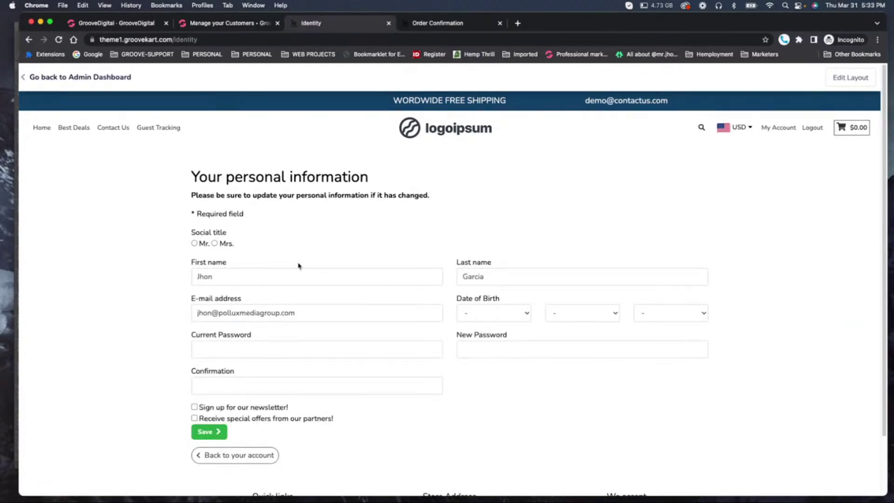
click(778, 127)
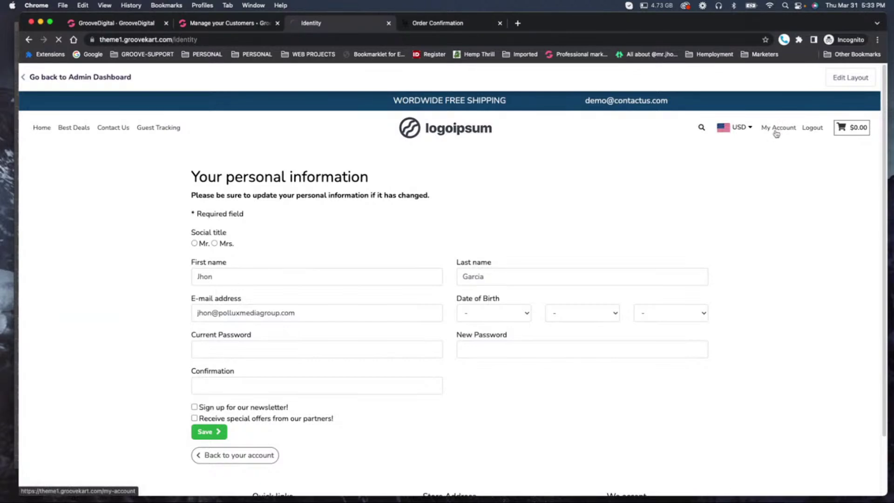
click(217, 267)
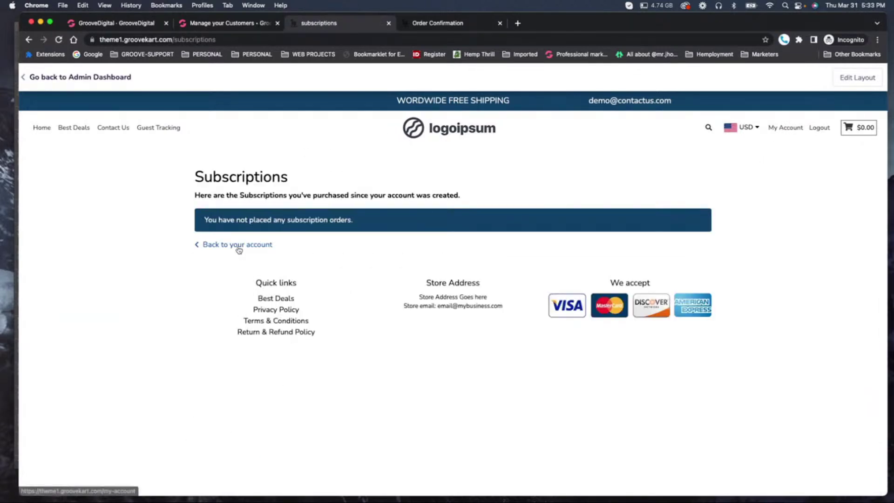
click(237, 244)
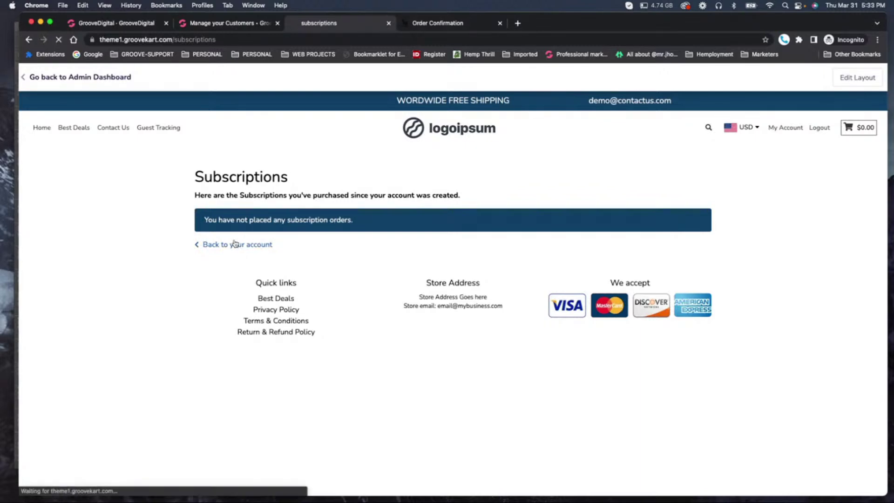
click(244, 268)
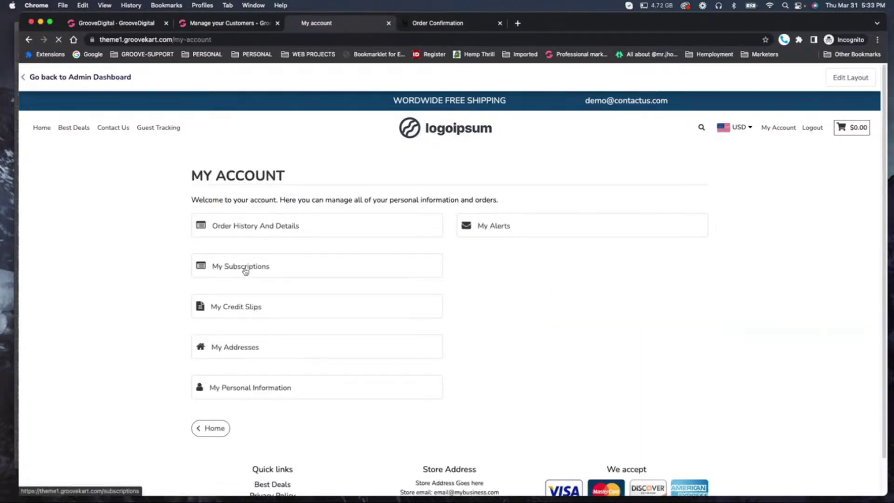
click(237, 244)
click(279, 227)
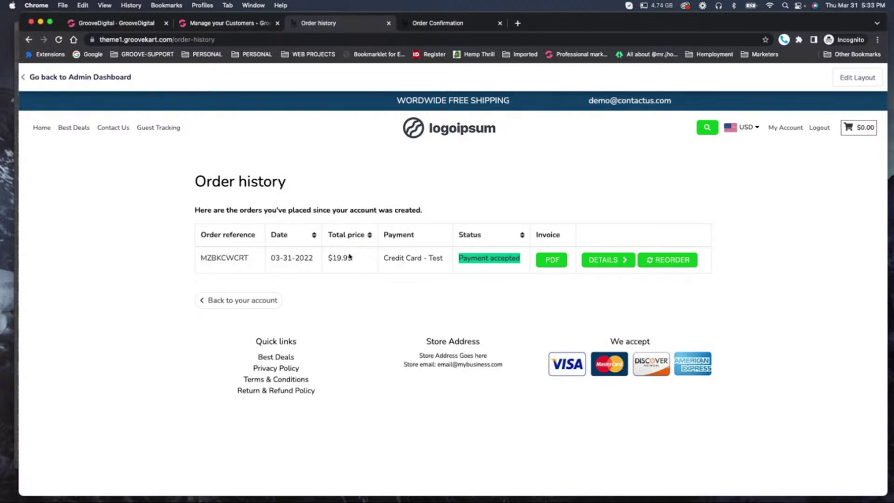
click(787, 134)
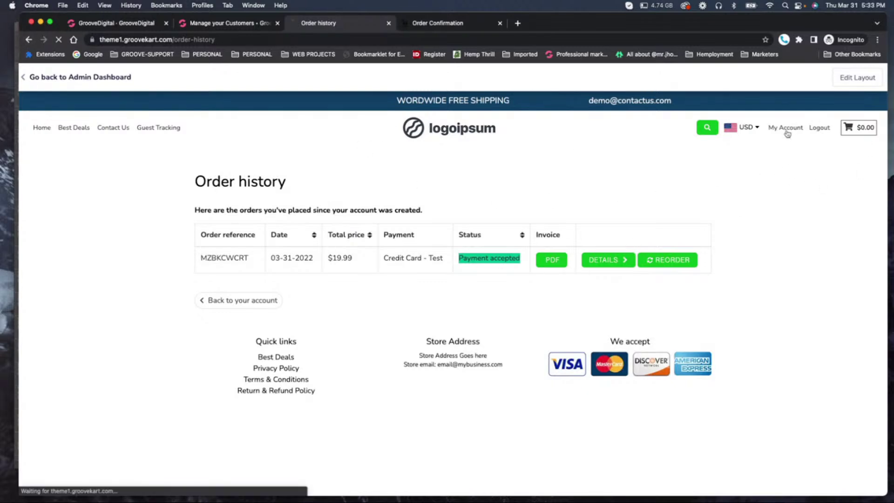
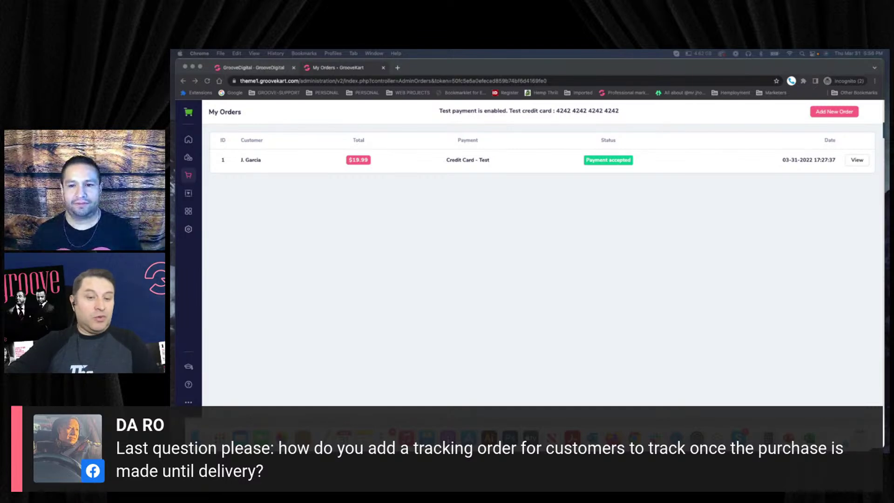
Open order 1, review its Payment, Customer, Order Note and Products tabs, then open the candle product.
click(394, 171)
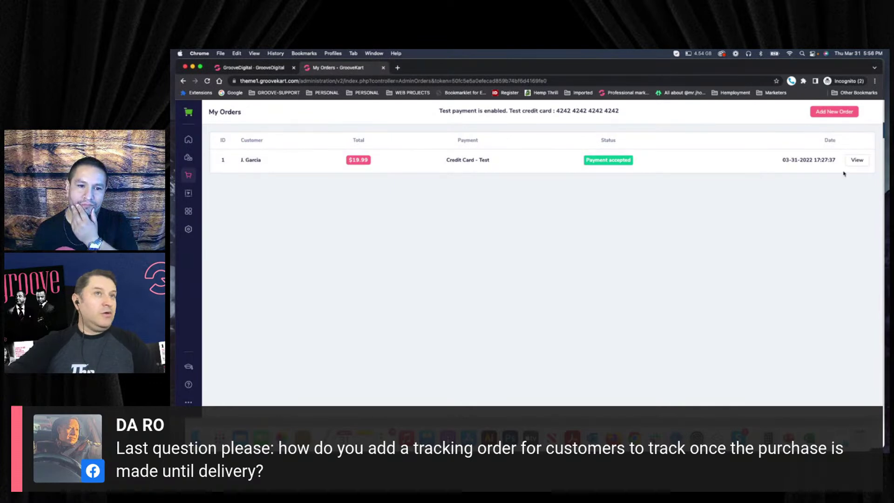
click(858, 163)
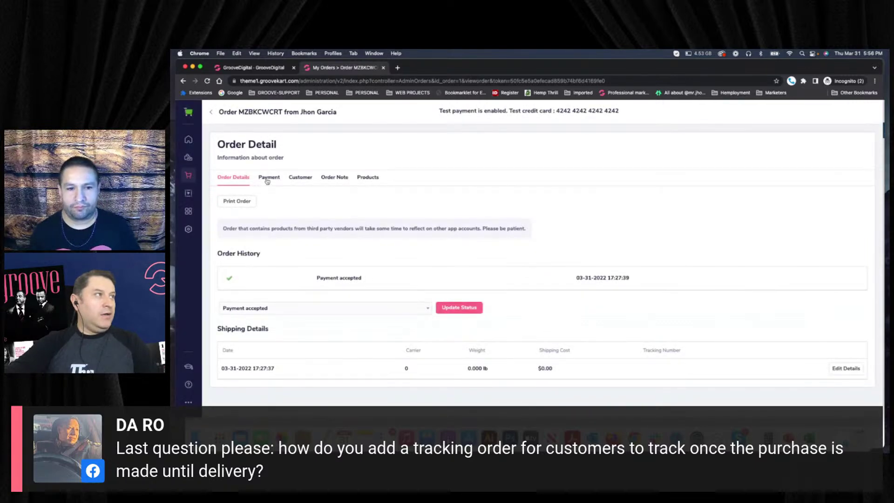
click(269, 179)
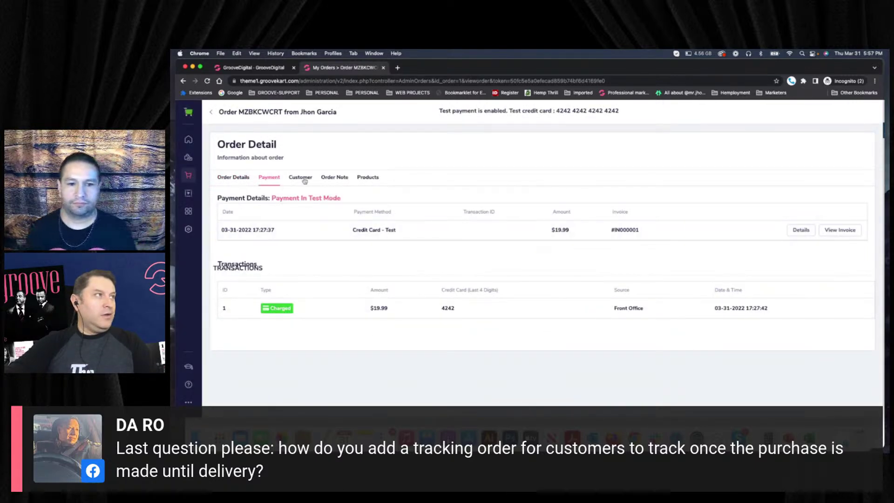
click(300, 178)
scroll(386, 261, down, 2)
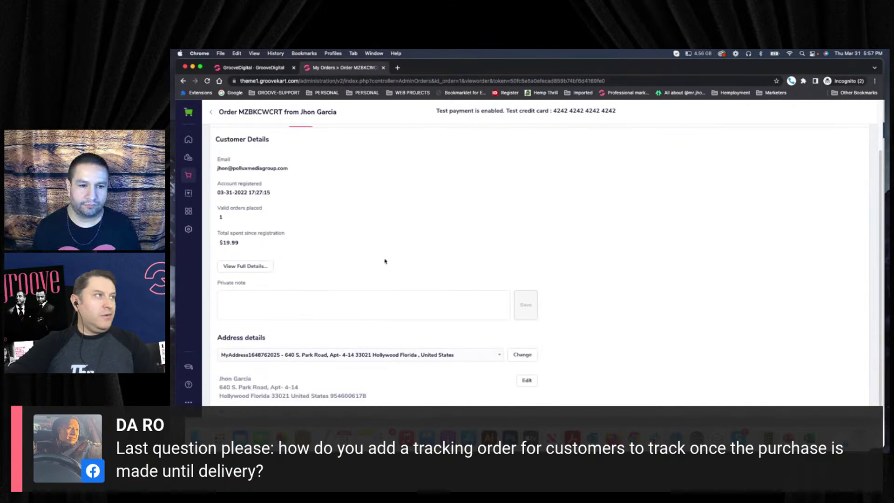
scroll(354, 233, up, 3)
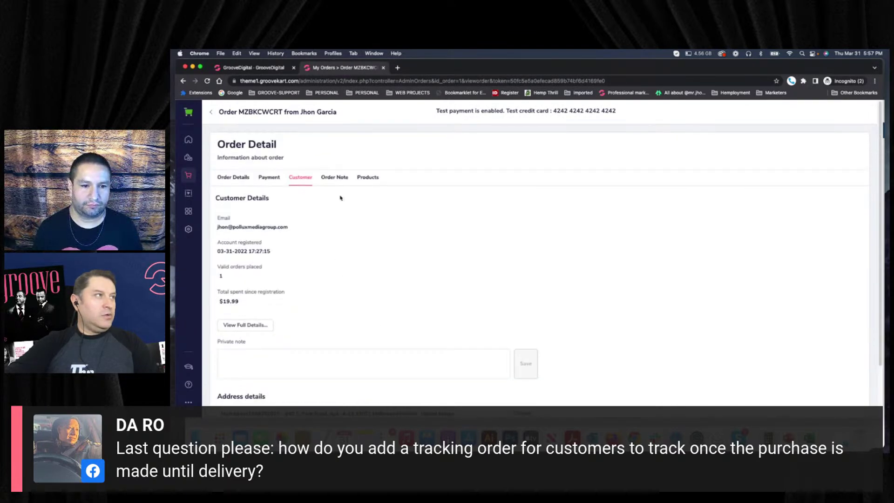
click(339, 181)
click(368, 179)
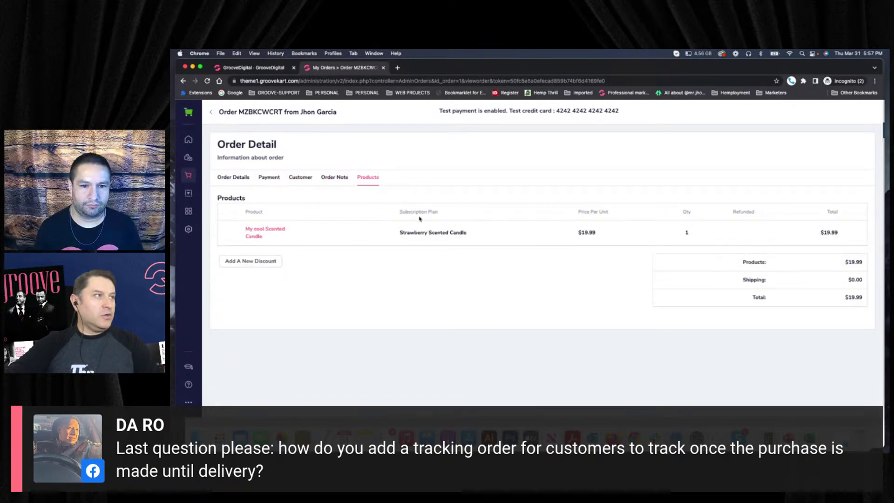
click(268, 232)
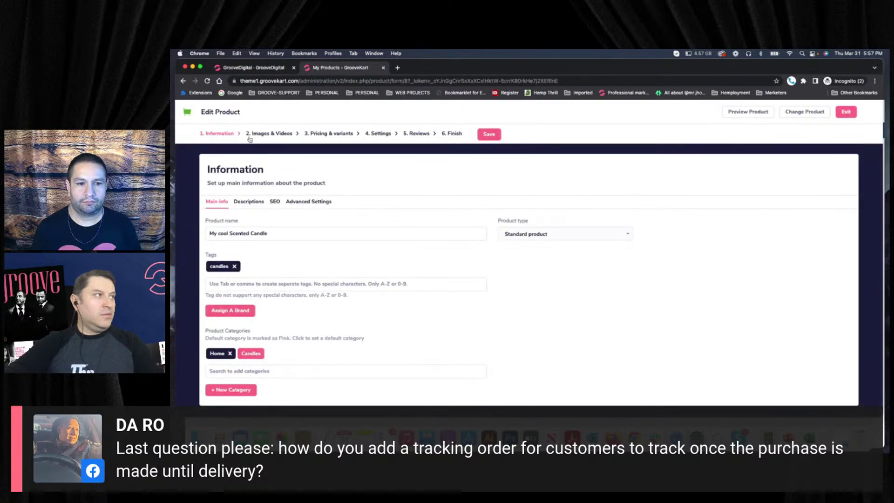
Exit the My cool Scented Candle editor back to My Products and head to the Dashboard.
click(847, 115)
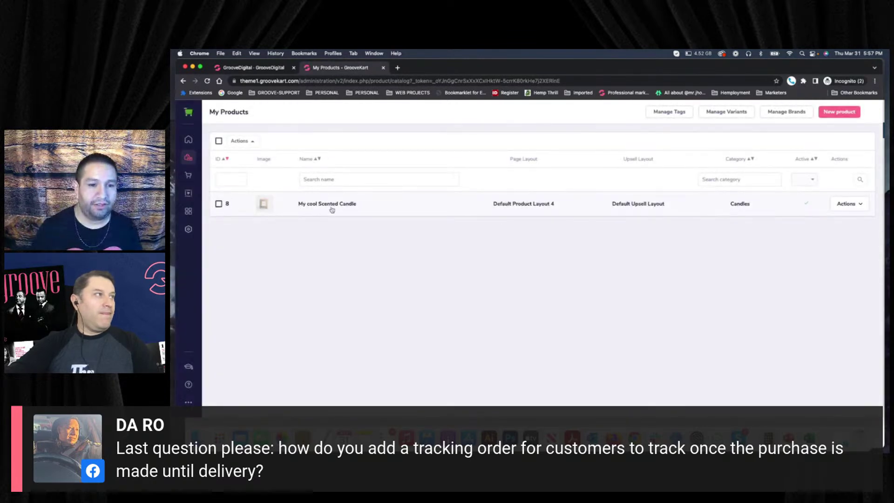
click(331, 207)
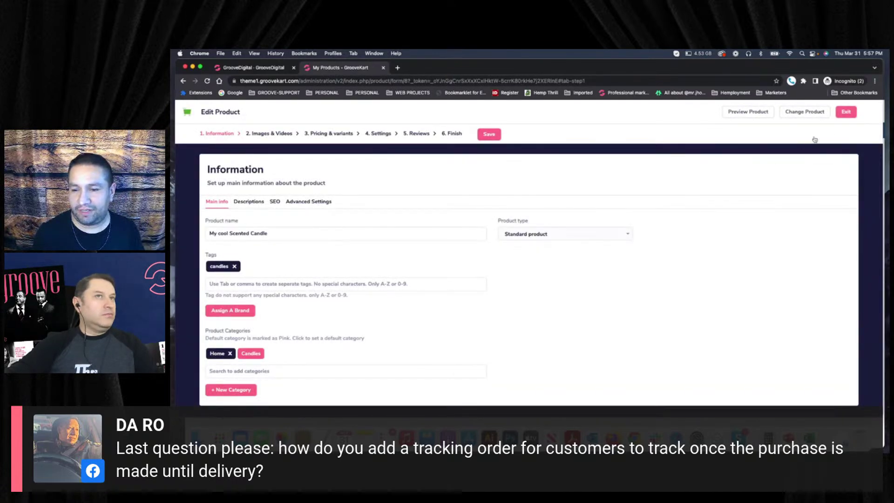
click(843, 111)
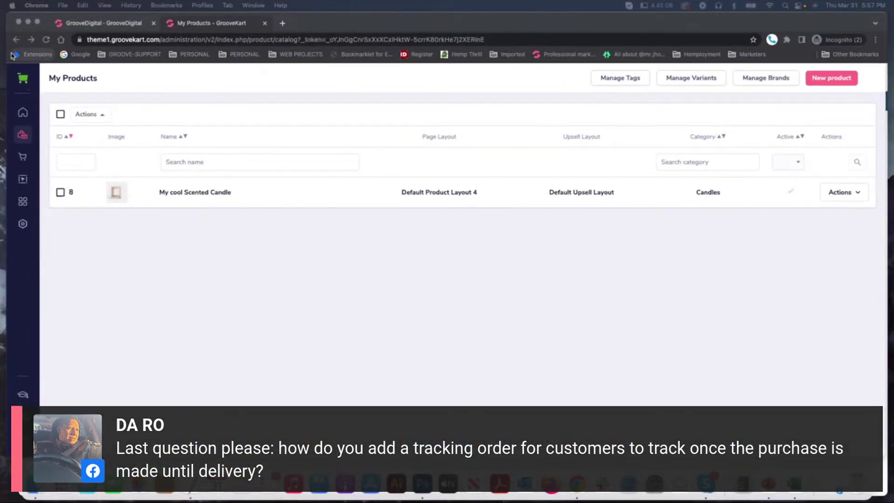
click(16, 40)
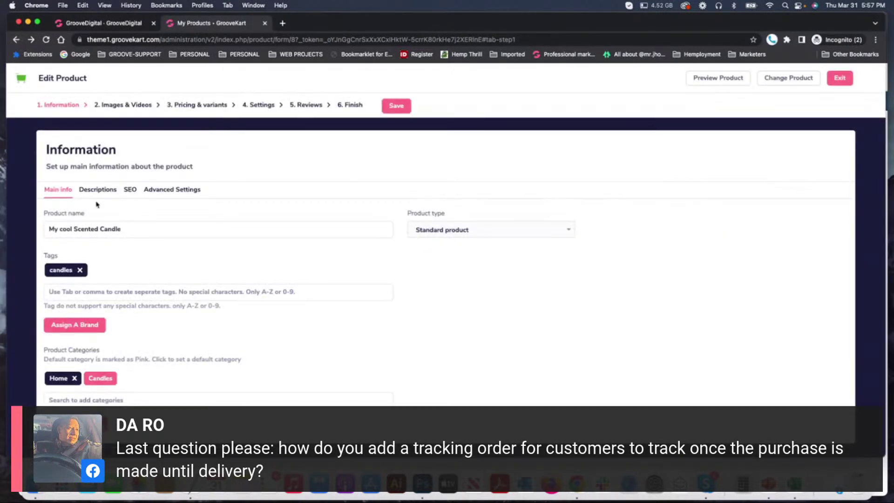
click(843, 78)
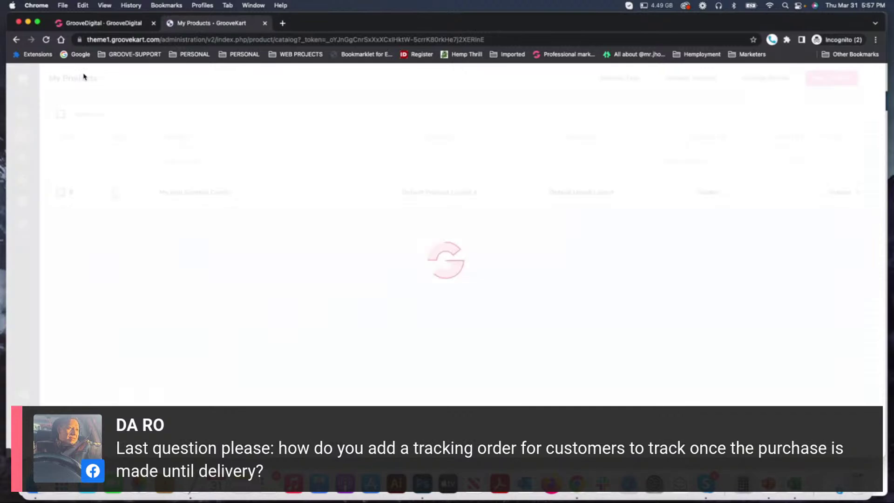
click(23, 80)
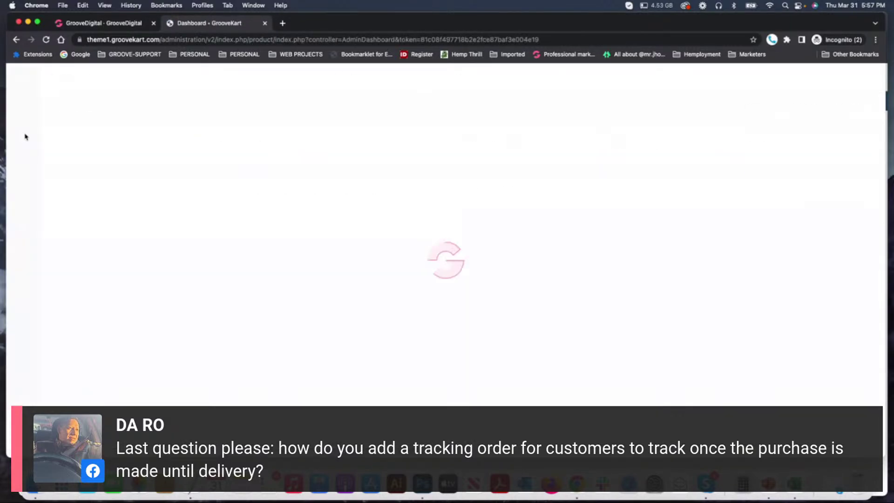
Open order 1 from My orders and choose Shipped as its status.
click(27, 158)
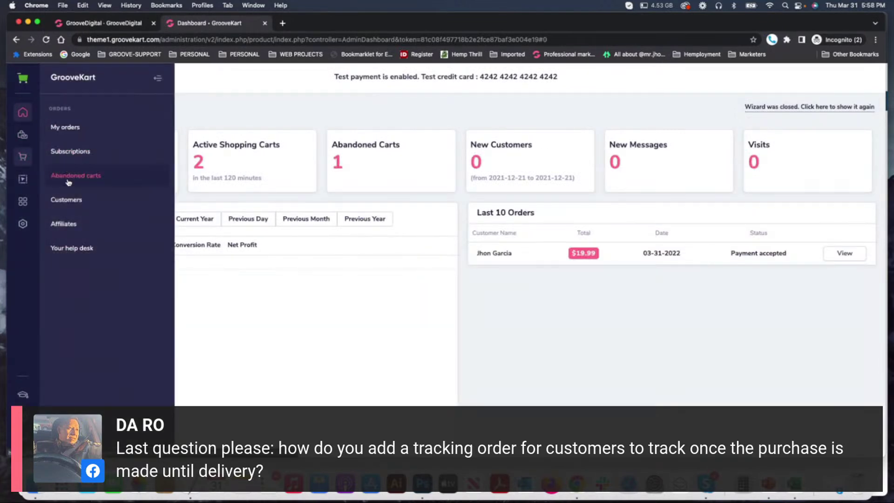
click(62, 129)
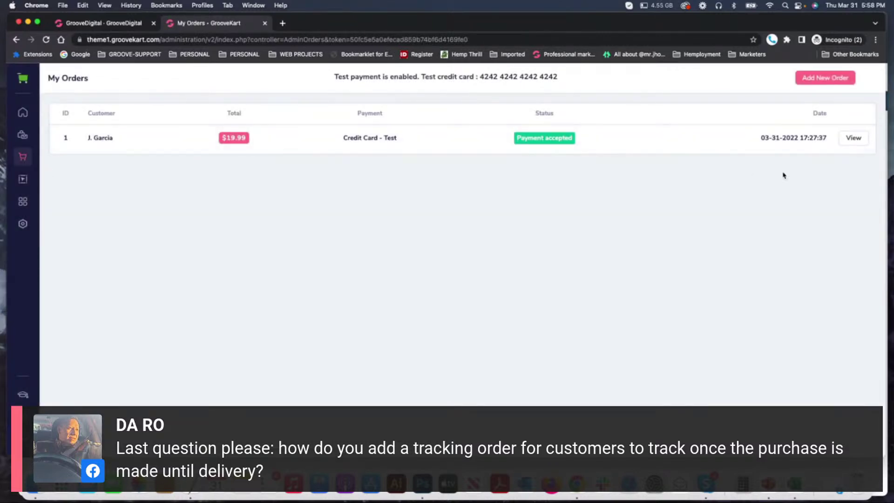
click(853, 137)
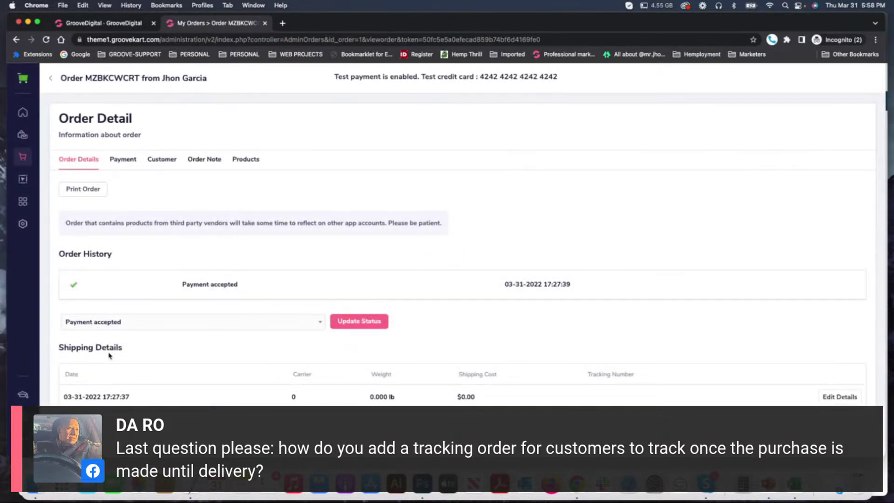
click(93, 324)
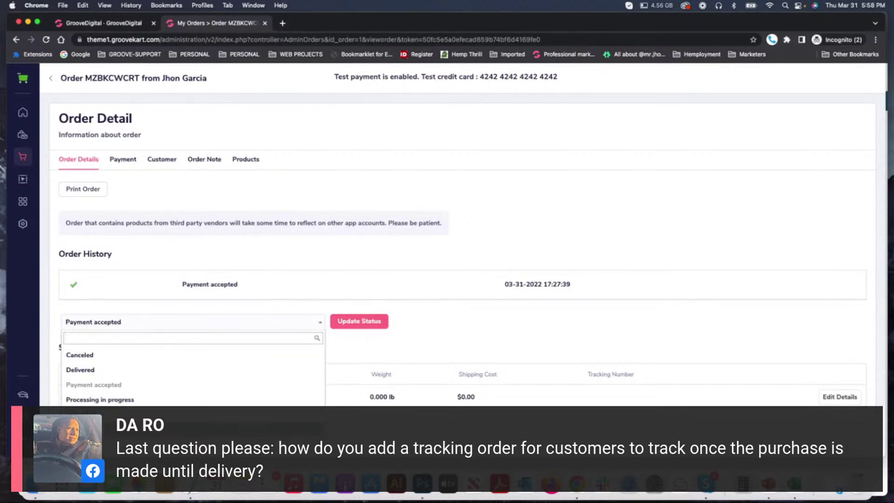
click(186, 415)
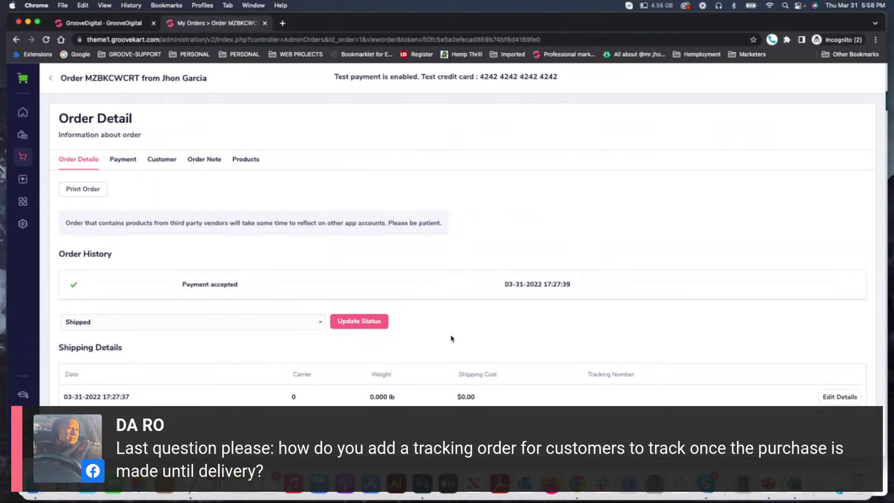
Fill the order's Shipping Details tracking number from the saved suggestion and update it.
click(841, 396)
click(349, 172)
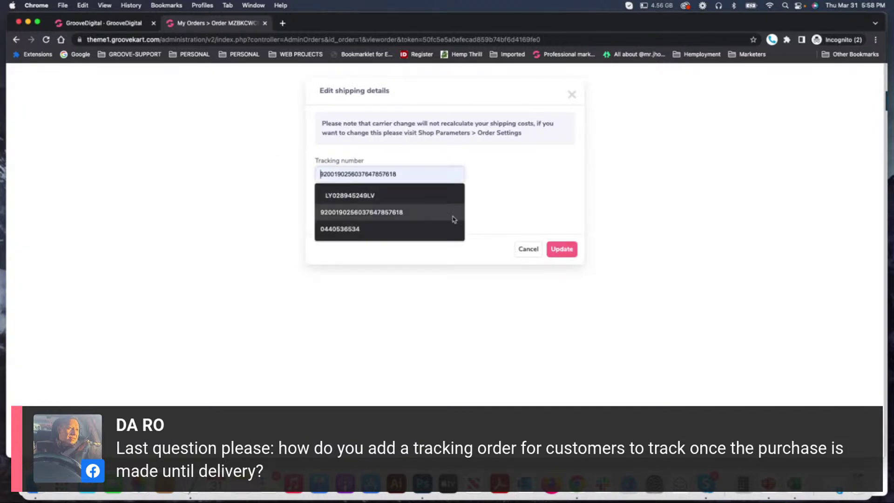
click(528, 249)
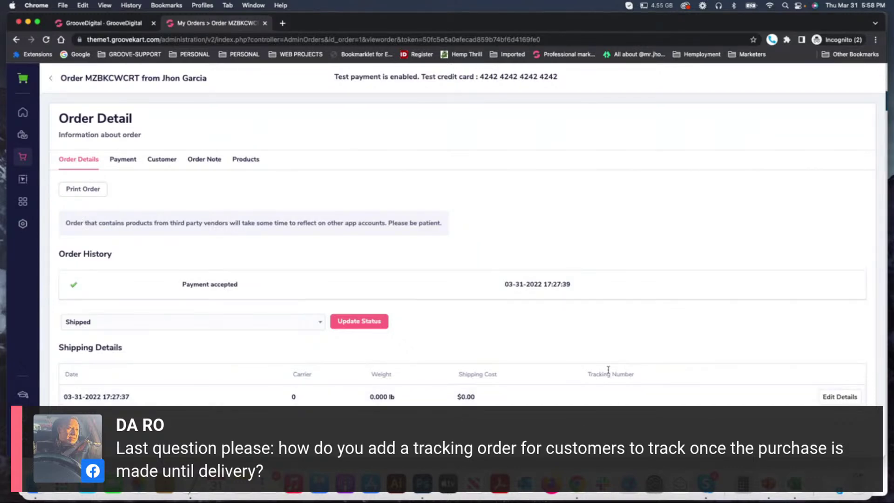
click(840, 397)
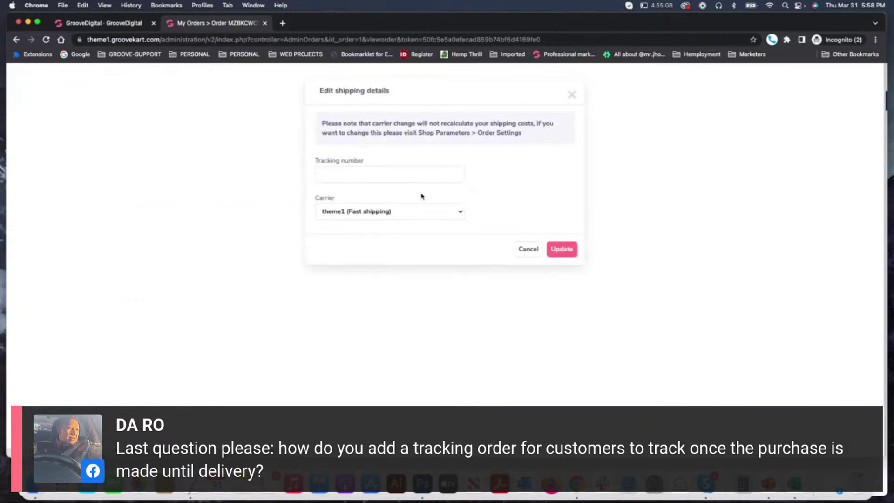
click(337, 177)
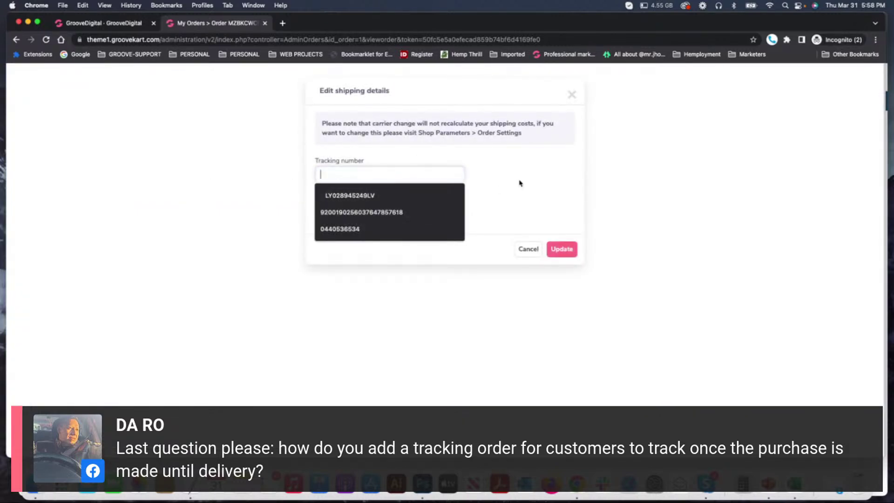
click(374, 173)
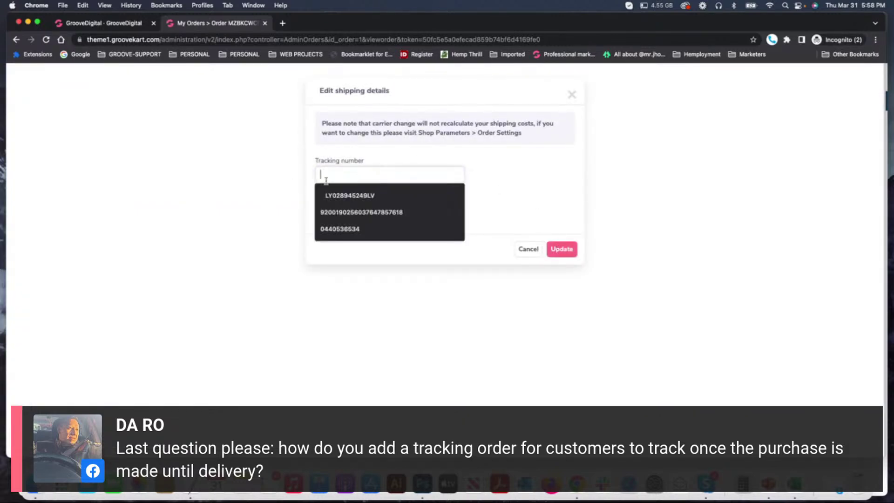
click(347, 210)
click(558, 256)
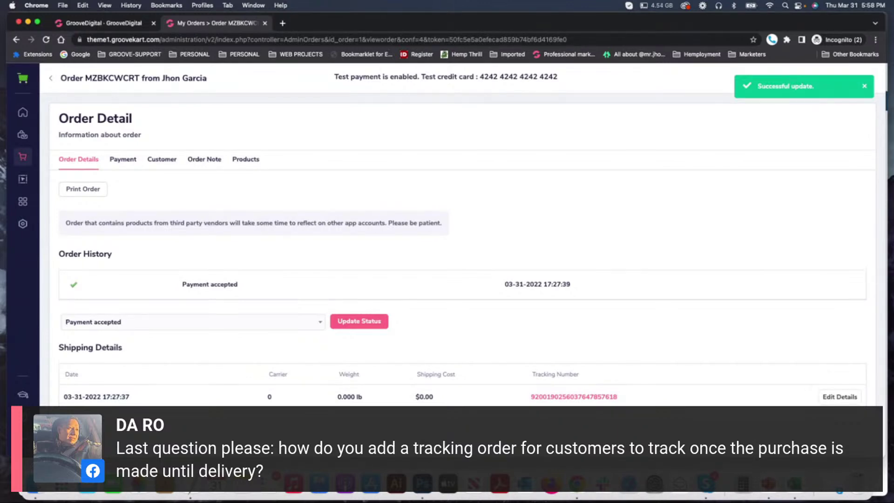
Close the Successful update notice, leaving the order status list unchanged.
click(271, 326)
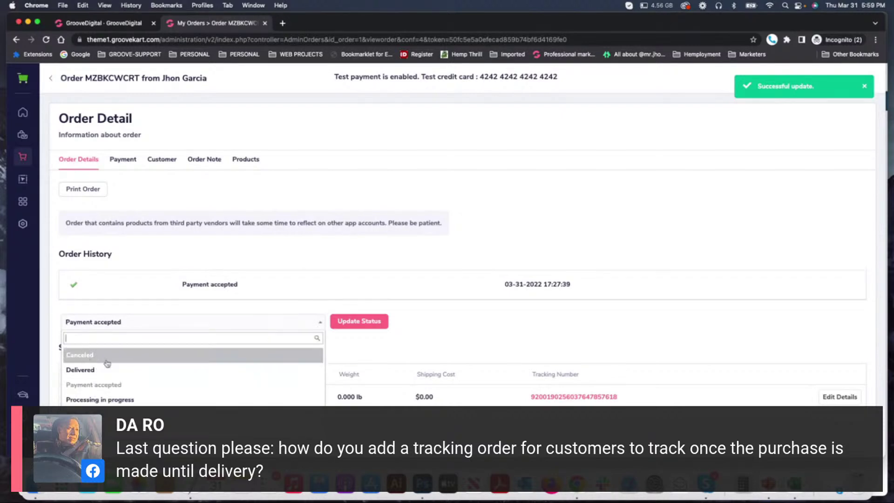
click(467, 344)
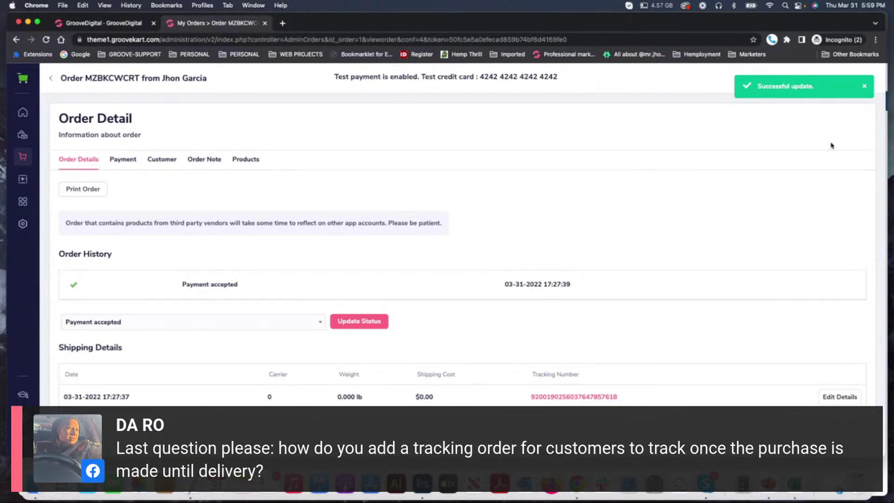
click(864, 86)
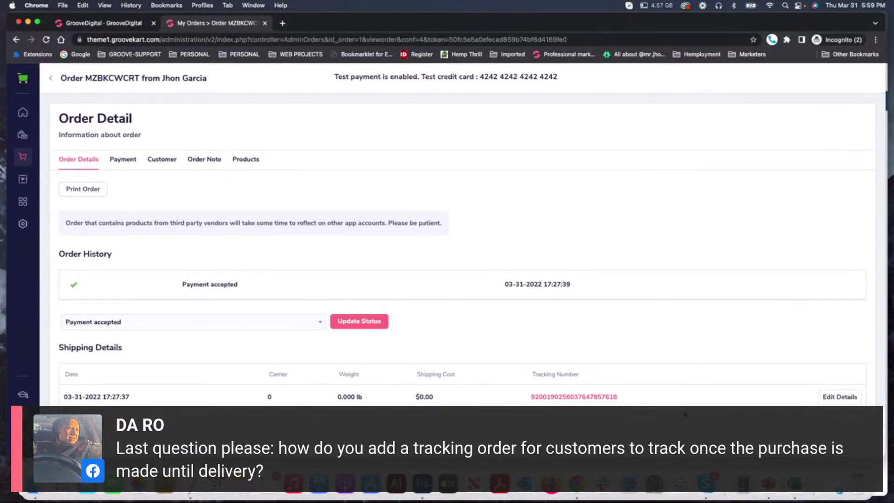